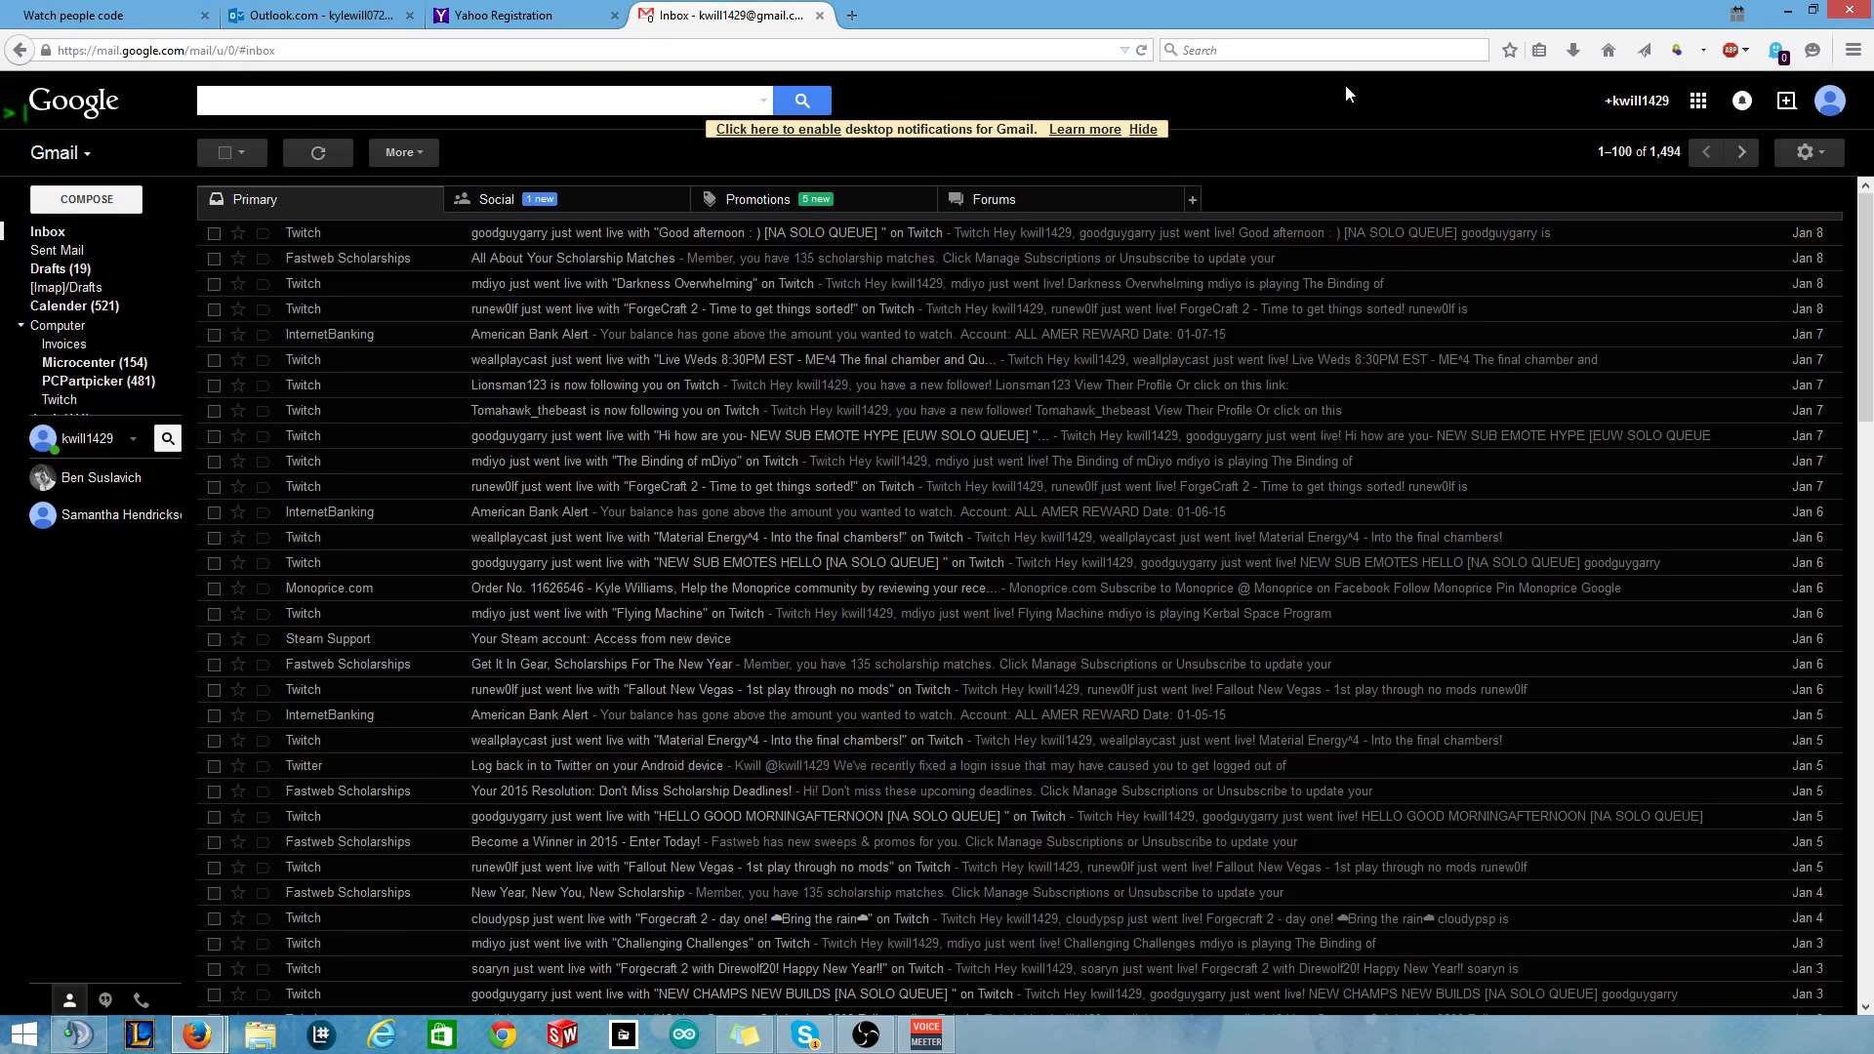
Enter the Gmail address in the WatchPeopleCode email field and subscribe to the mailing list.
{"action": "left_click", "coordinate": [117, 16]}
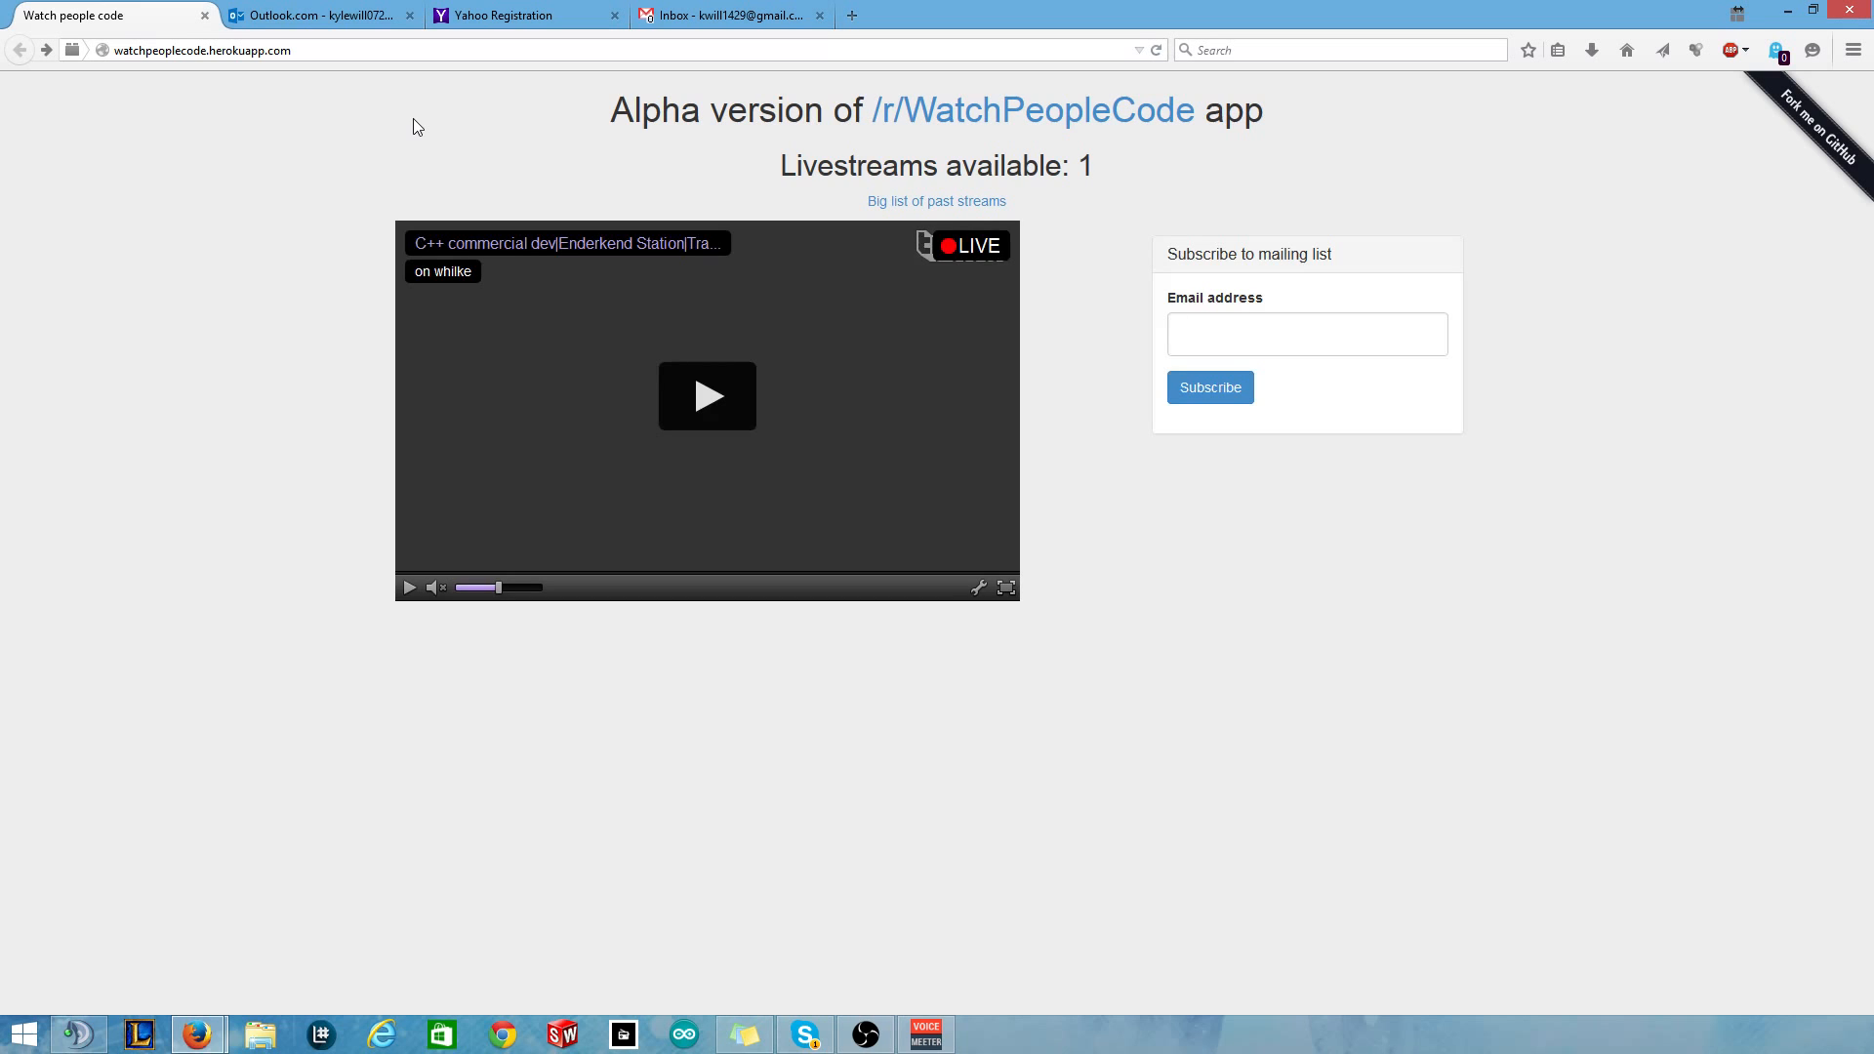
{"action": "left_click", "coordinate": [1336, 302]}
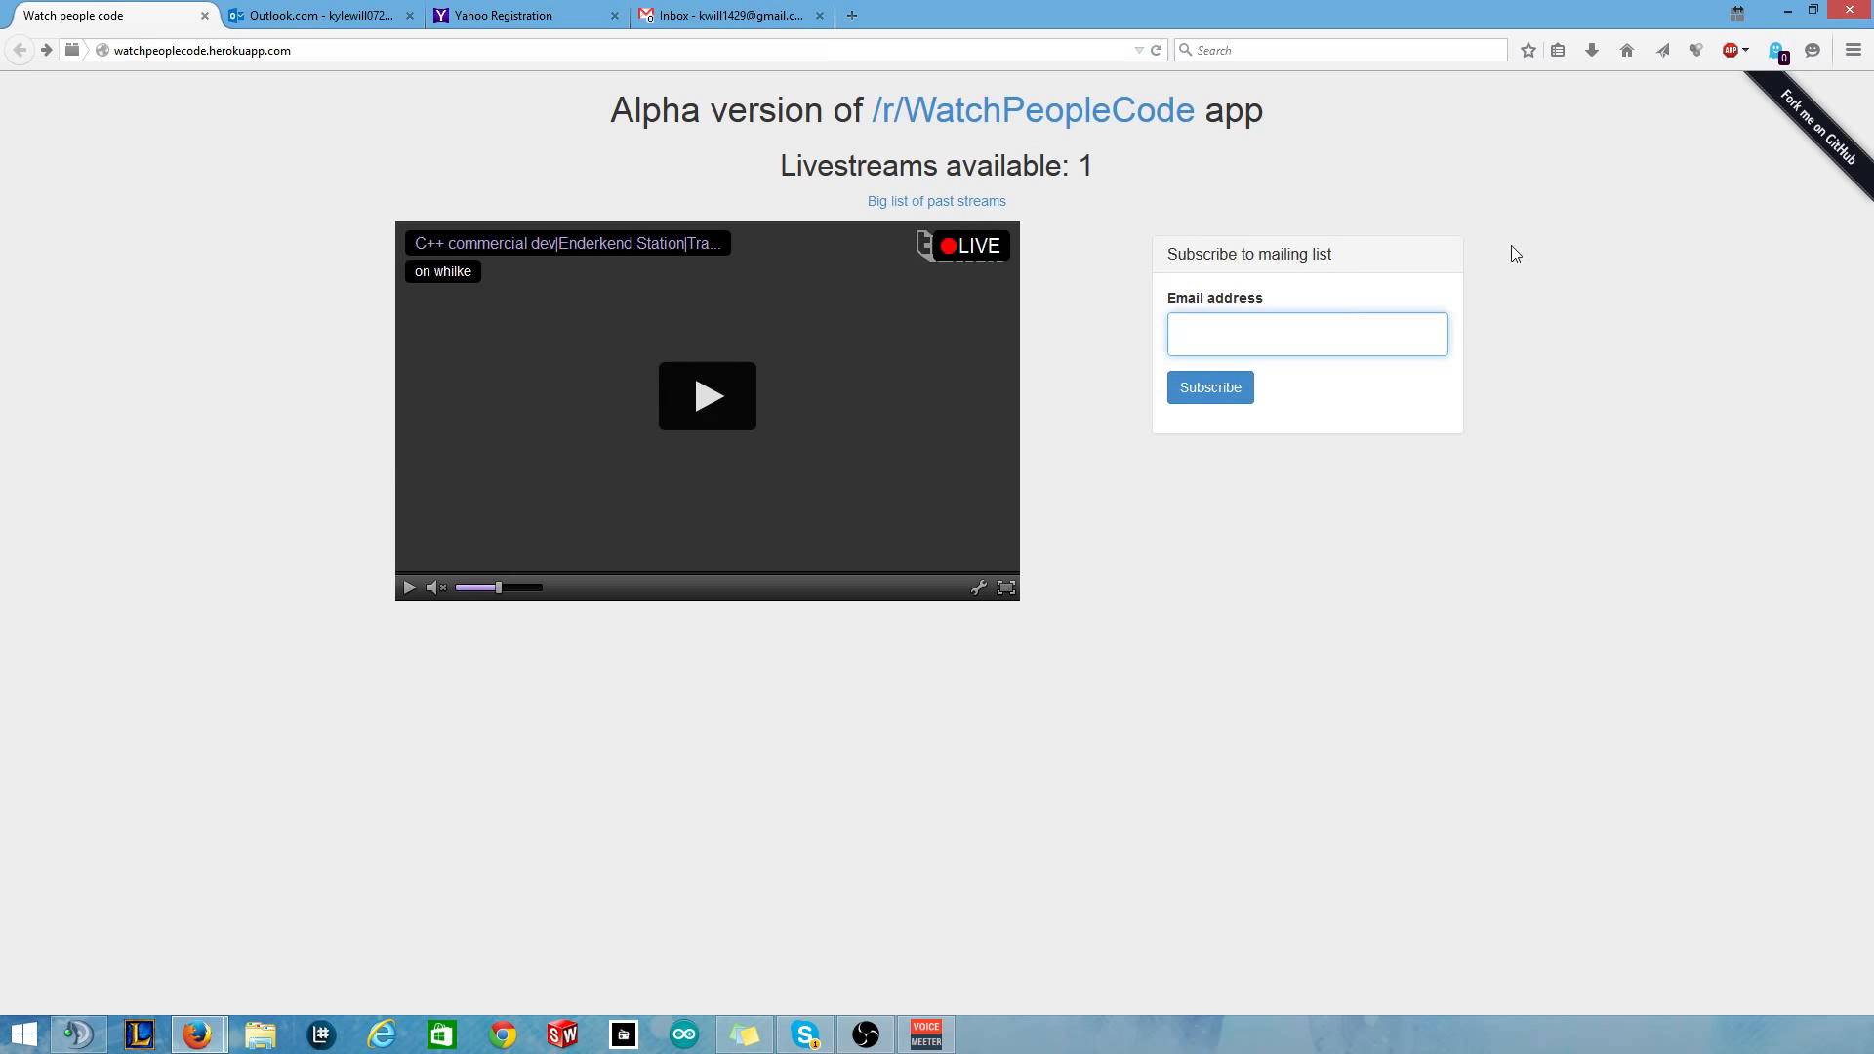
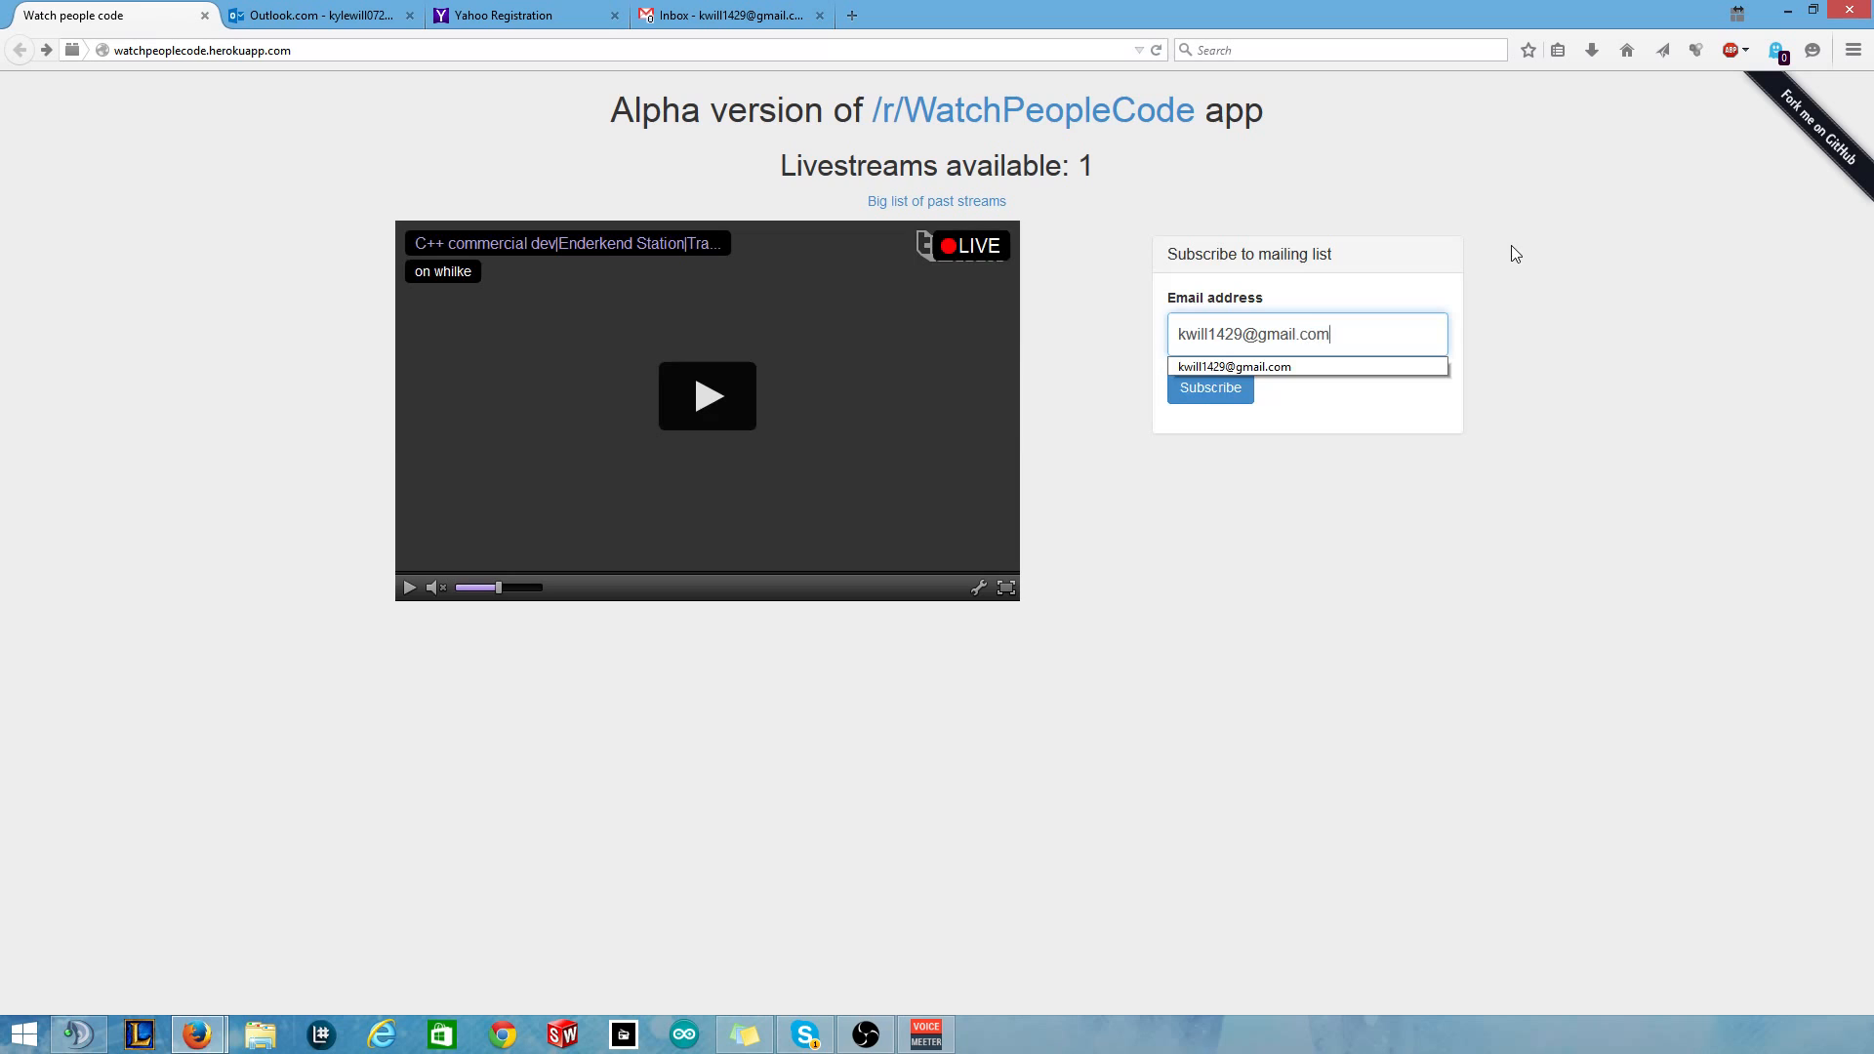
{"action": "left_click", "coordinate": [1517, 135]}
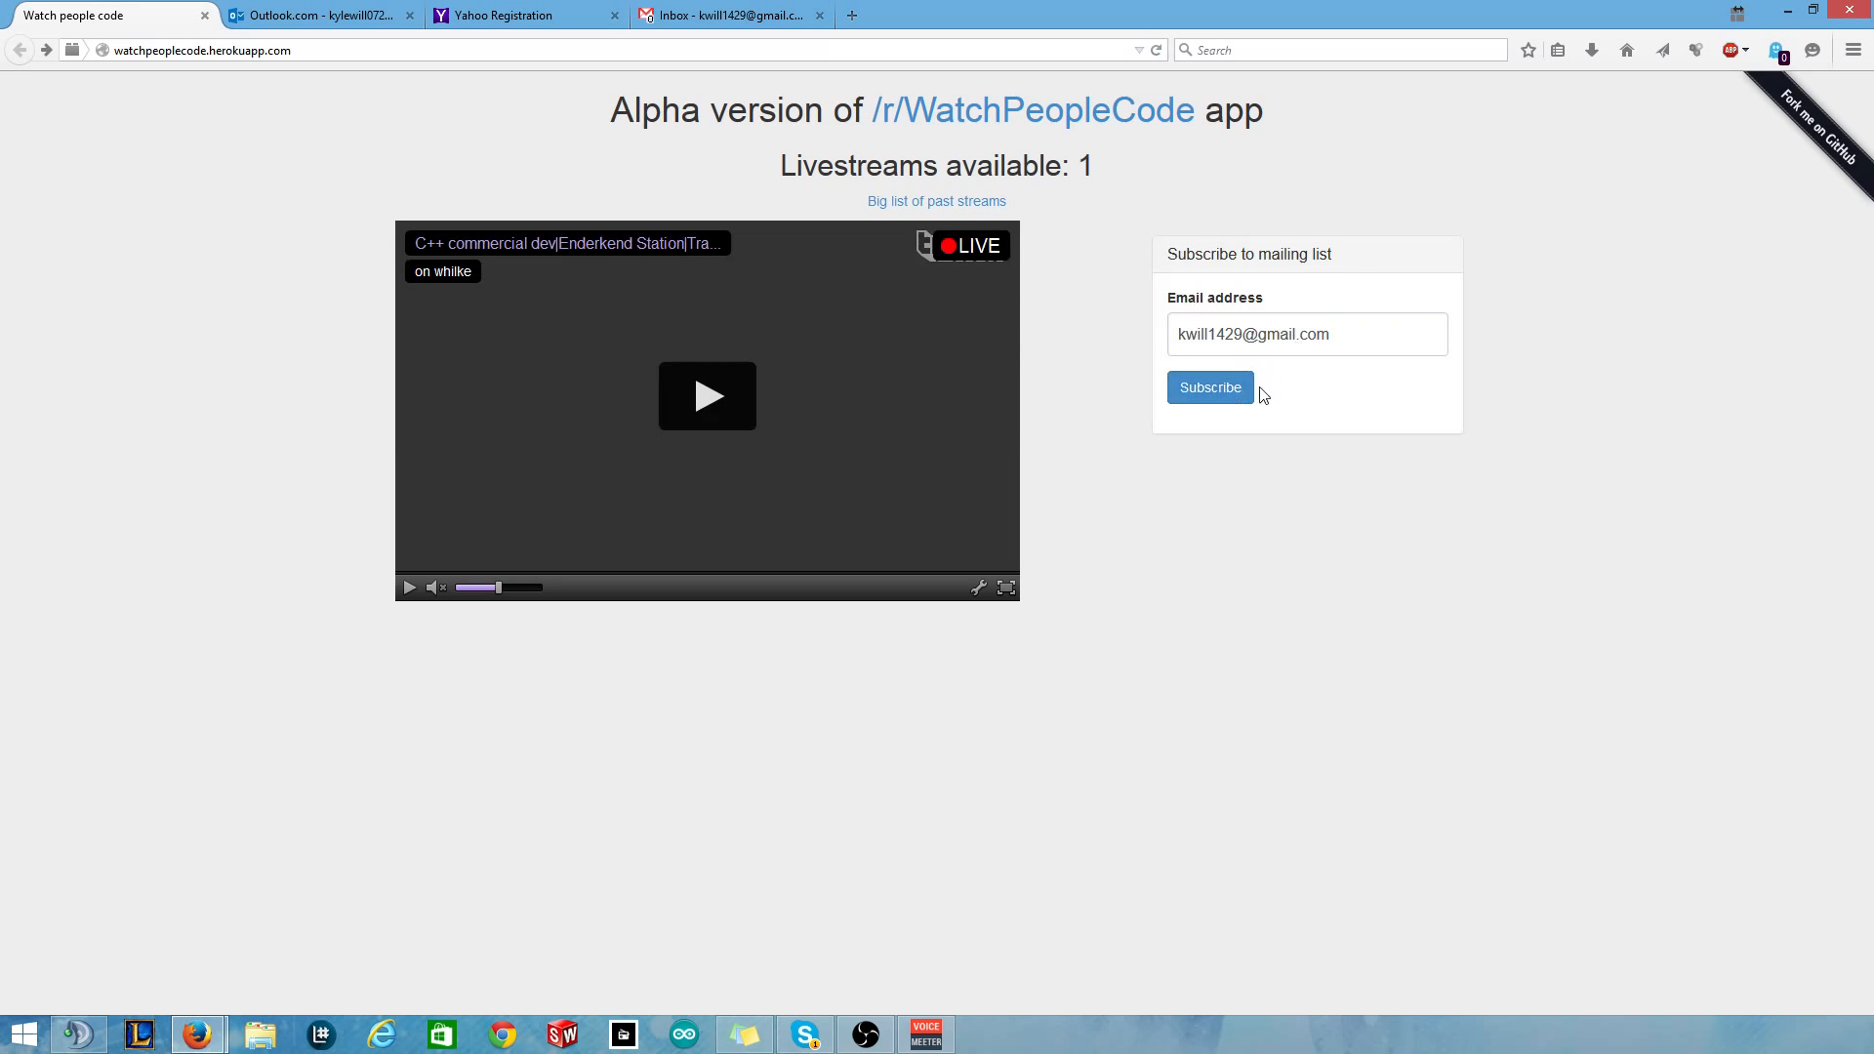
{"action": "left_click", "coordinate": [1236, 402]}
{"action": "left_click", "coordinate": [1234, 399]}
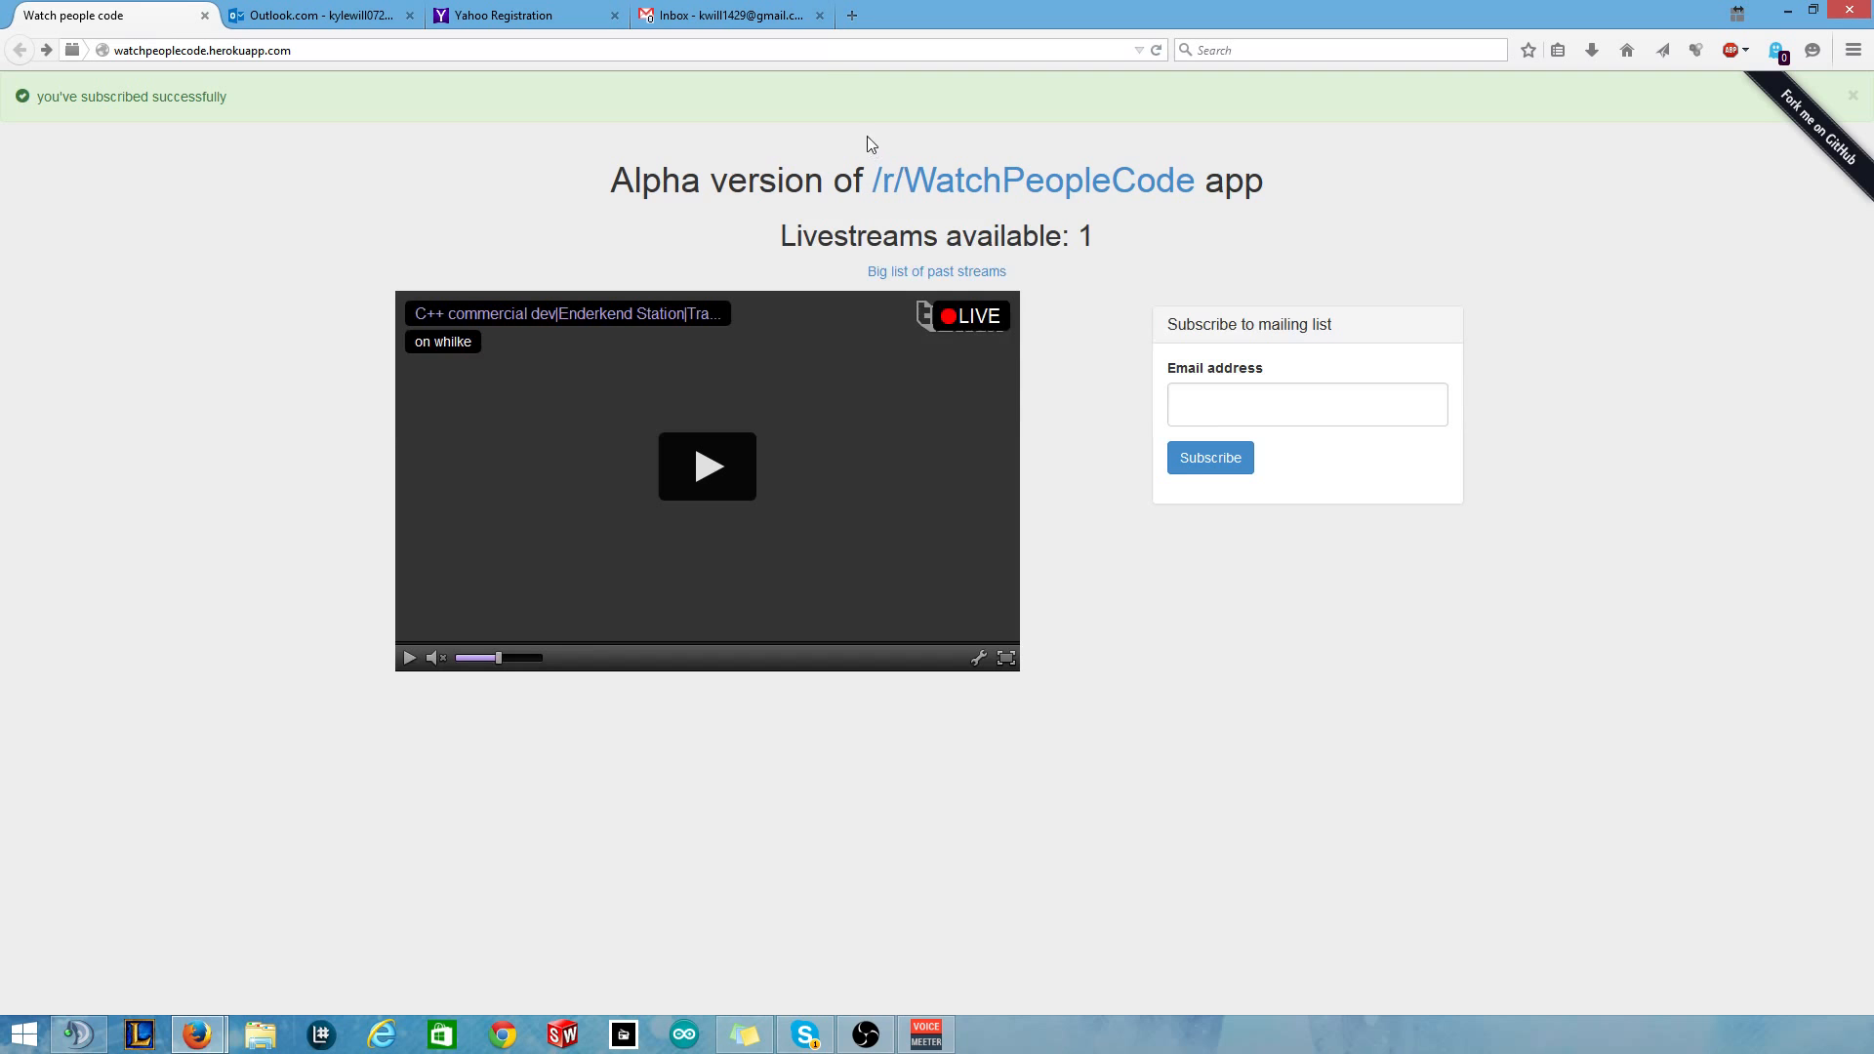
Refresh the Gmail inbox to look for new mail, then go back to the WatchPeopleCode page.
{"action": "left_click", "coordinate": [747, 14]}
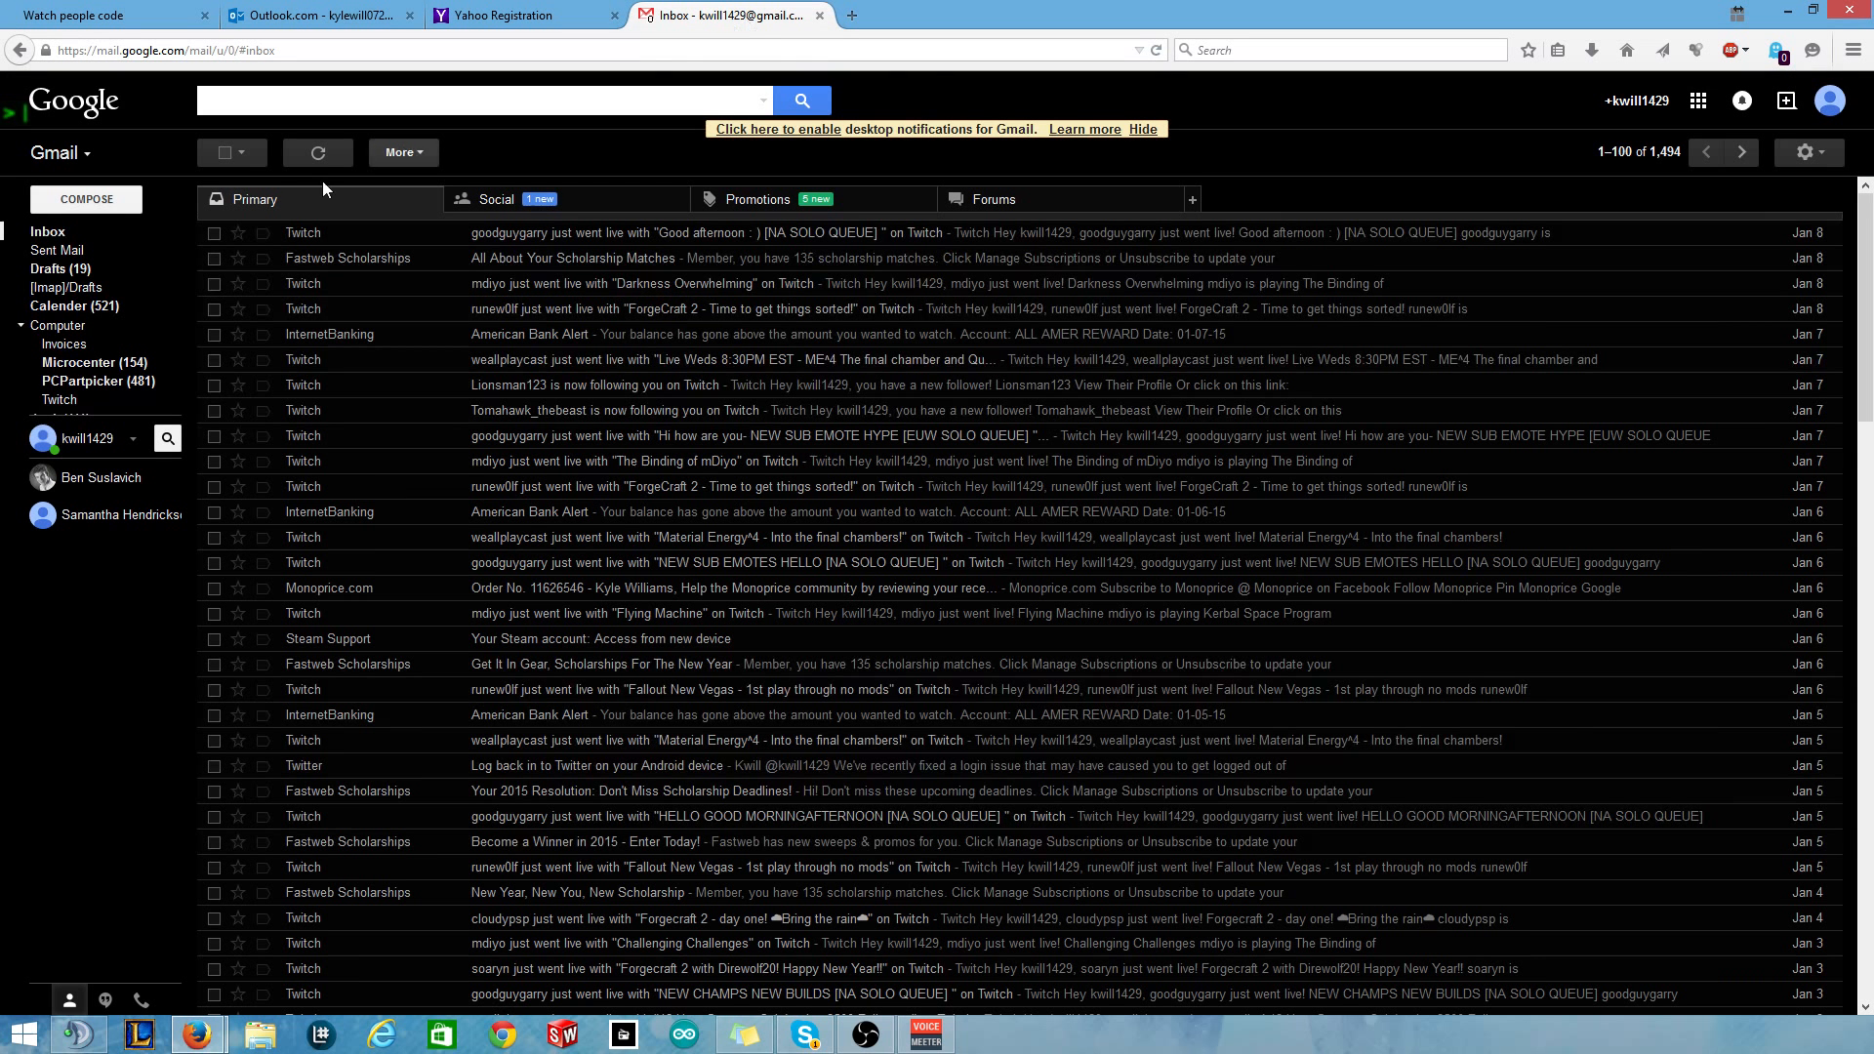
{"action": "left_click", "coordinate": [308, 153]}
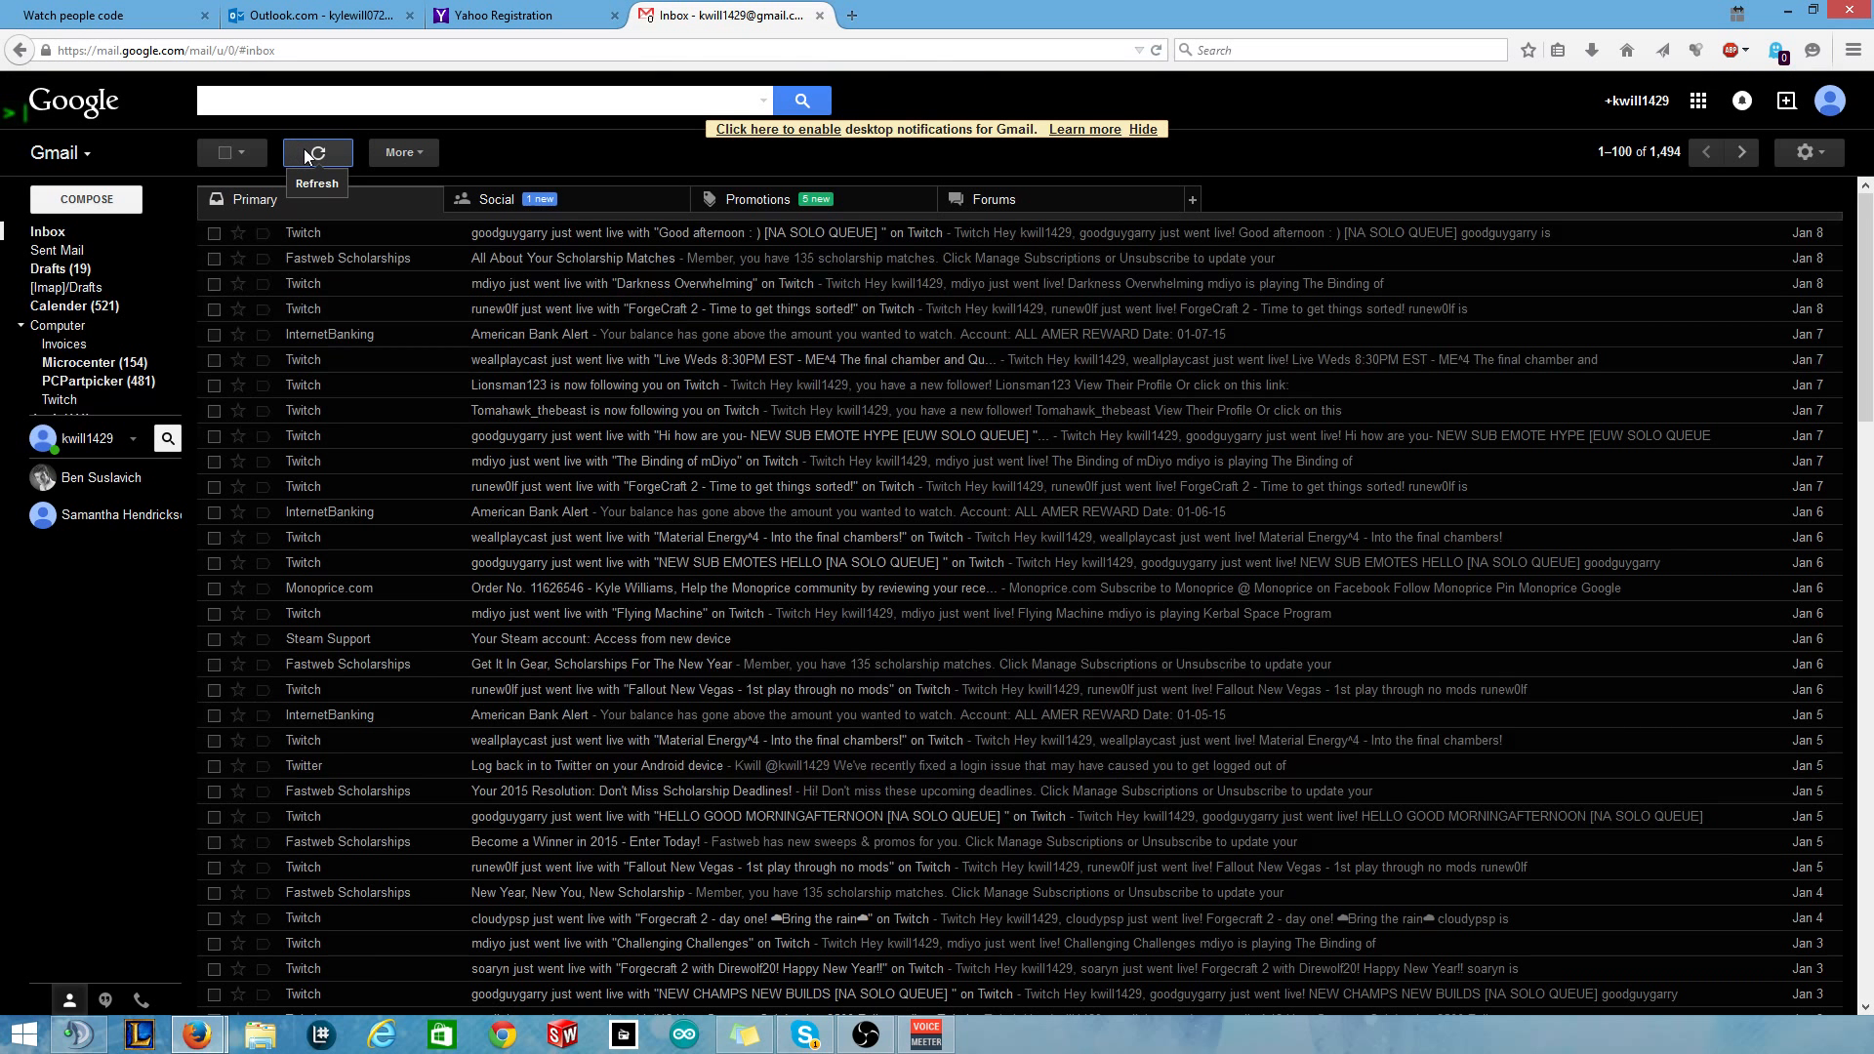
{"action": "left_click", "coordinate": [122, 15]}
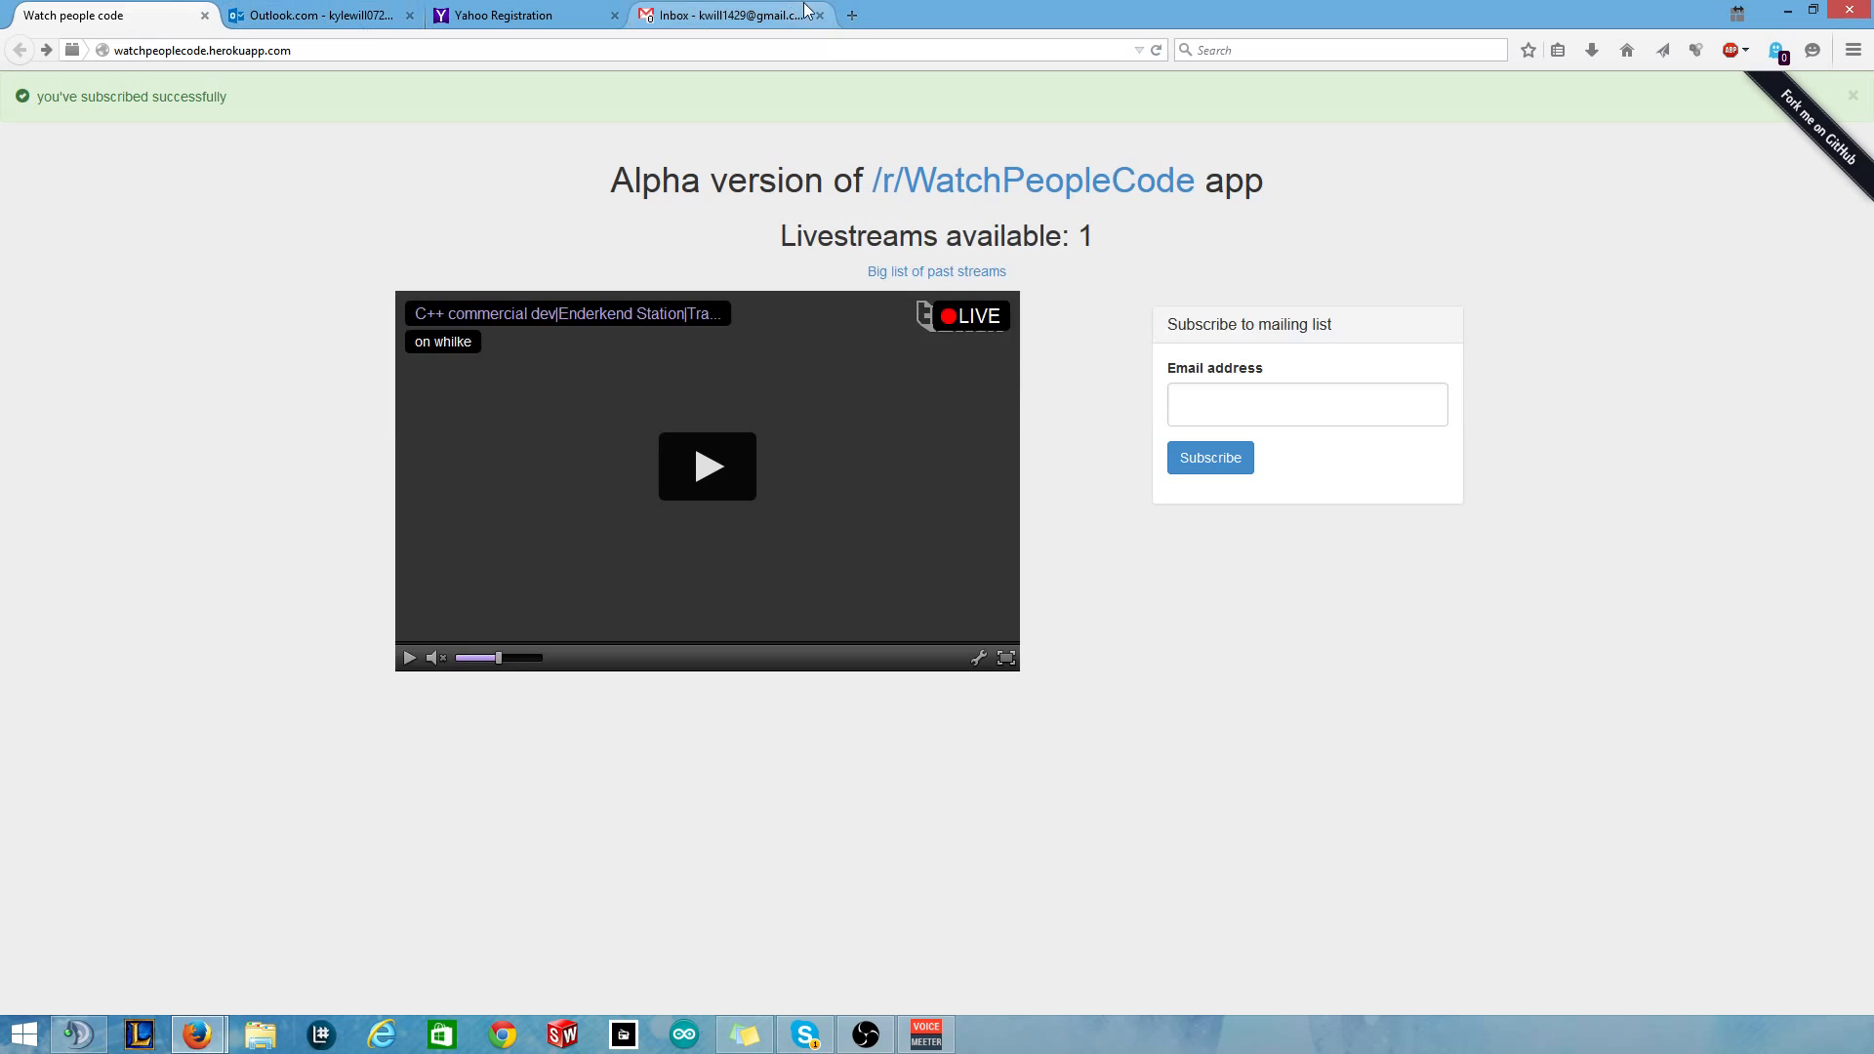
{"action": "left_click", "coordinate": [864, 21]}
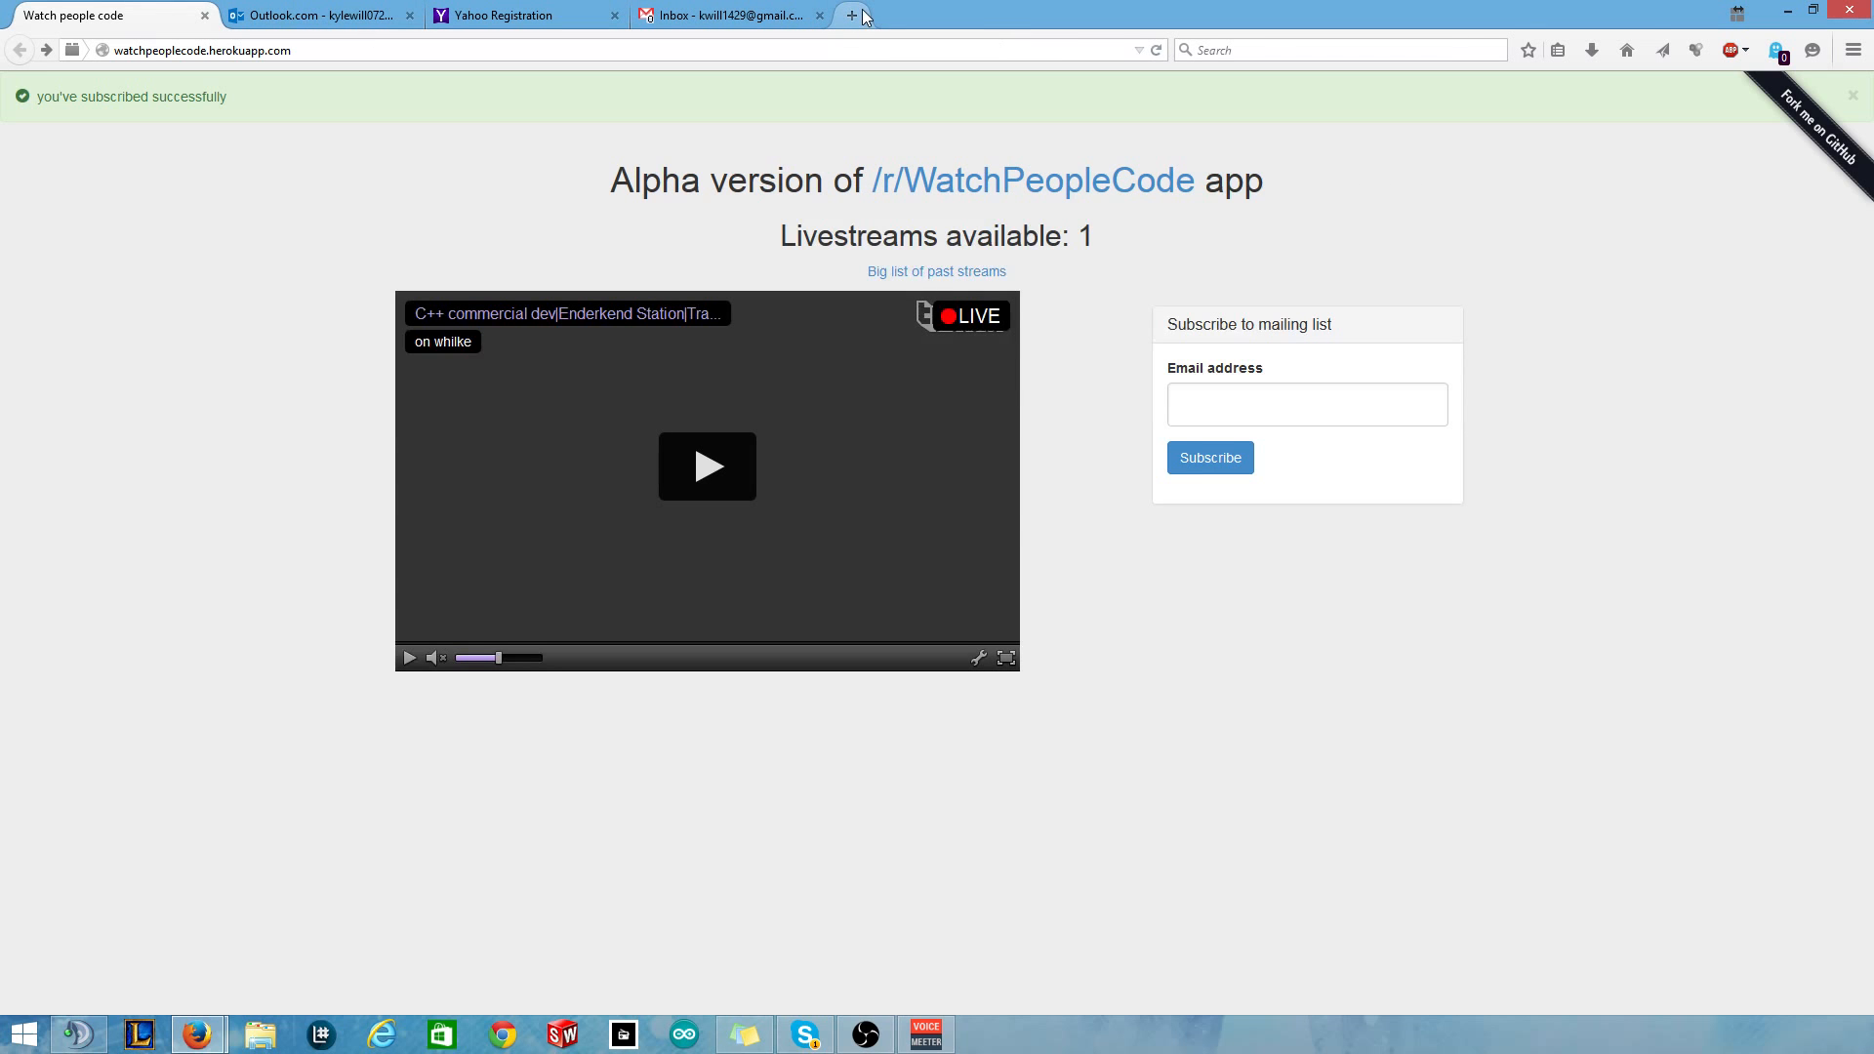
Go to reddit.com, open r/WatchPeopleCode from My Subreddits, then close that tab.
{"action": "type", "text": "red"}
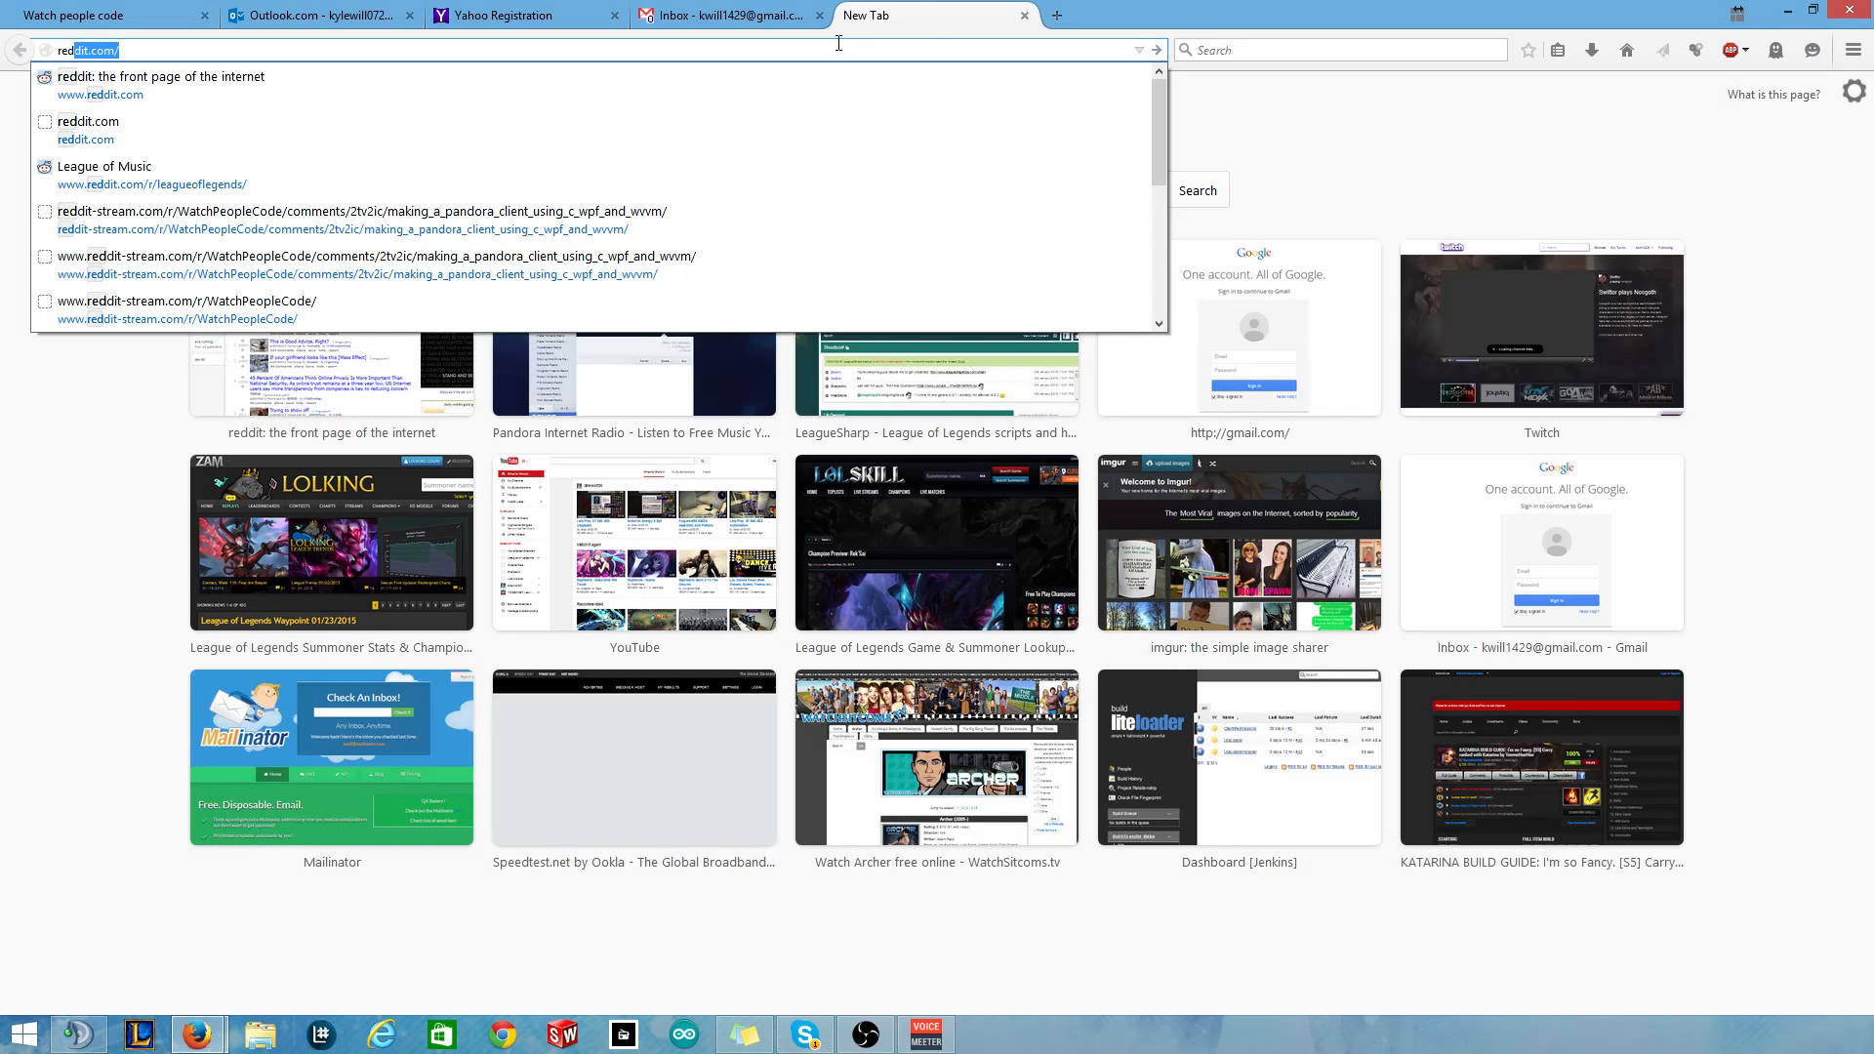
{"action": "key", "text": "Return"}
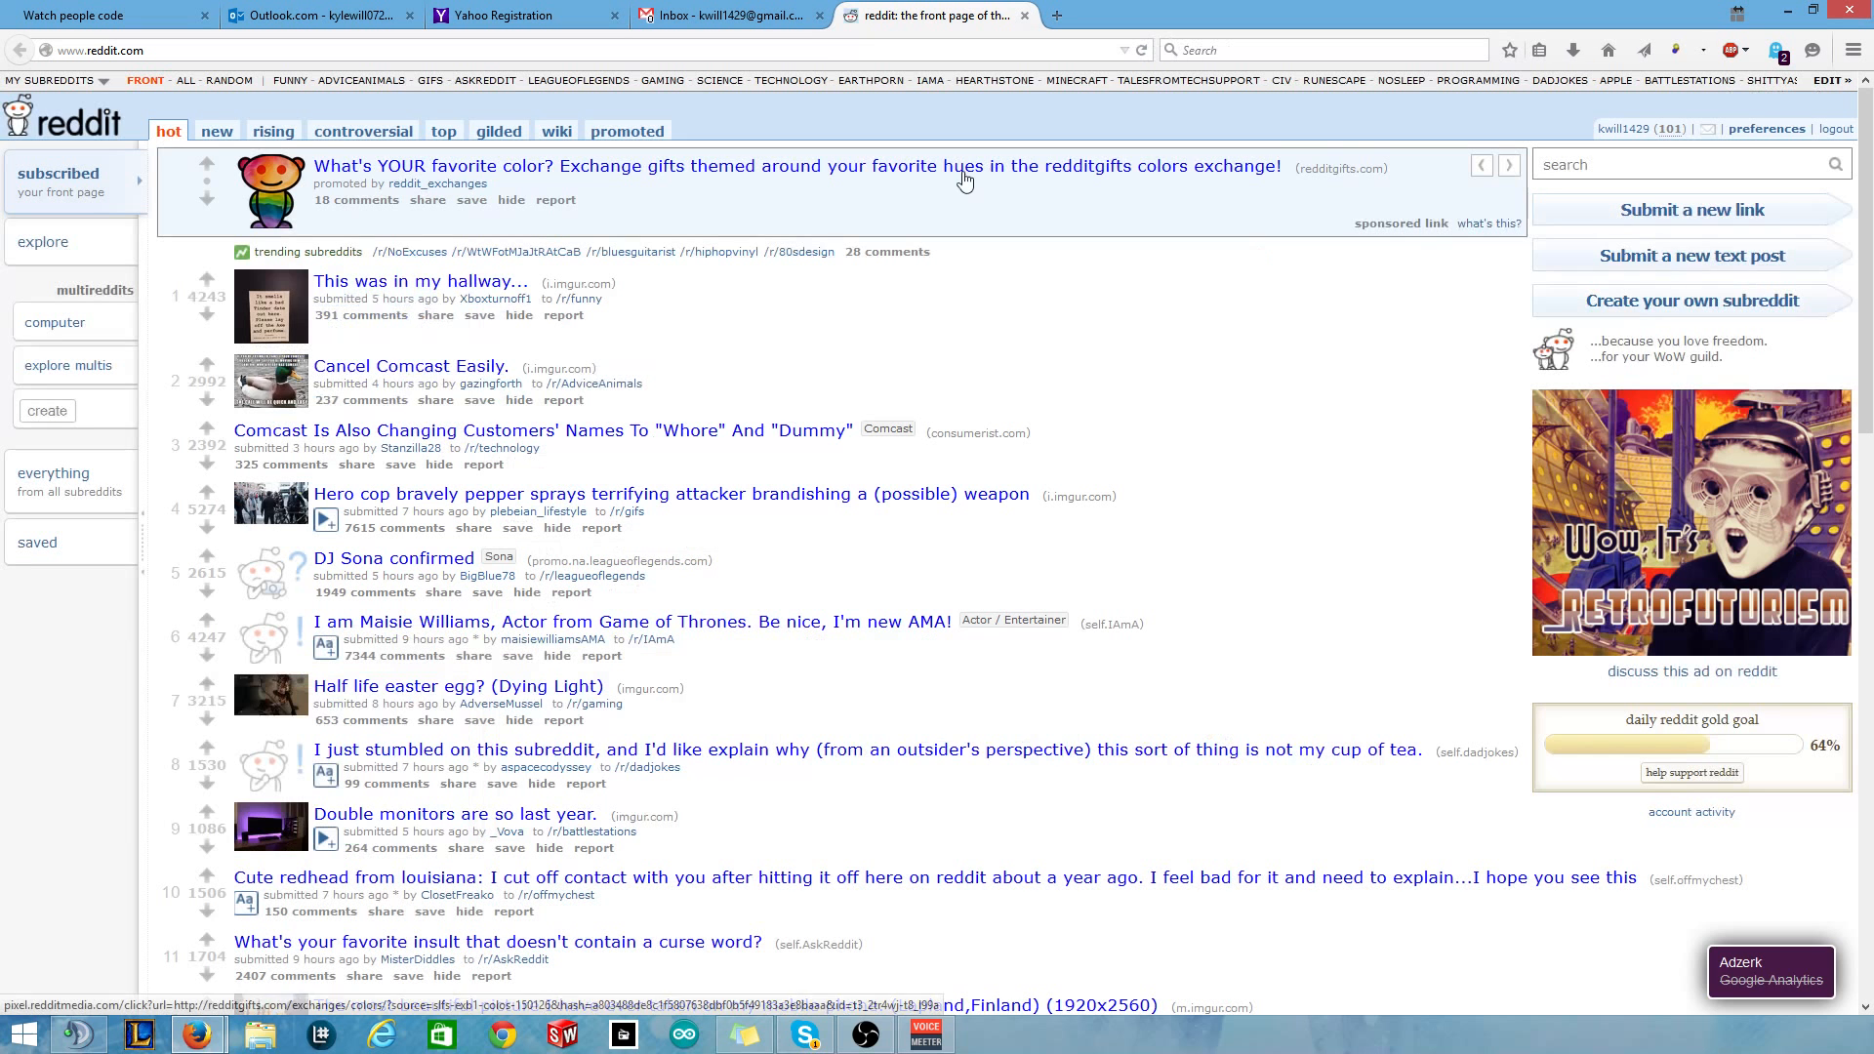
{"action": "left_click", "coordinate": [78, 80]}
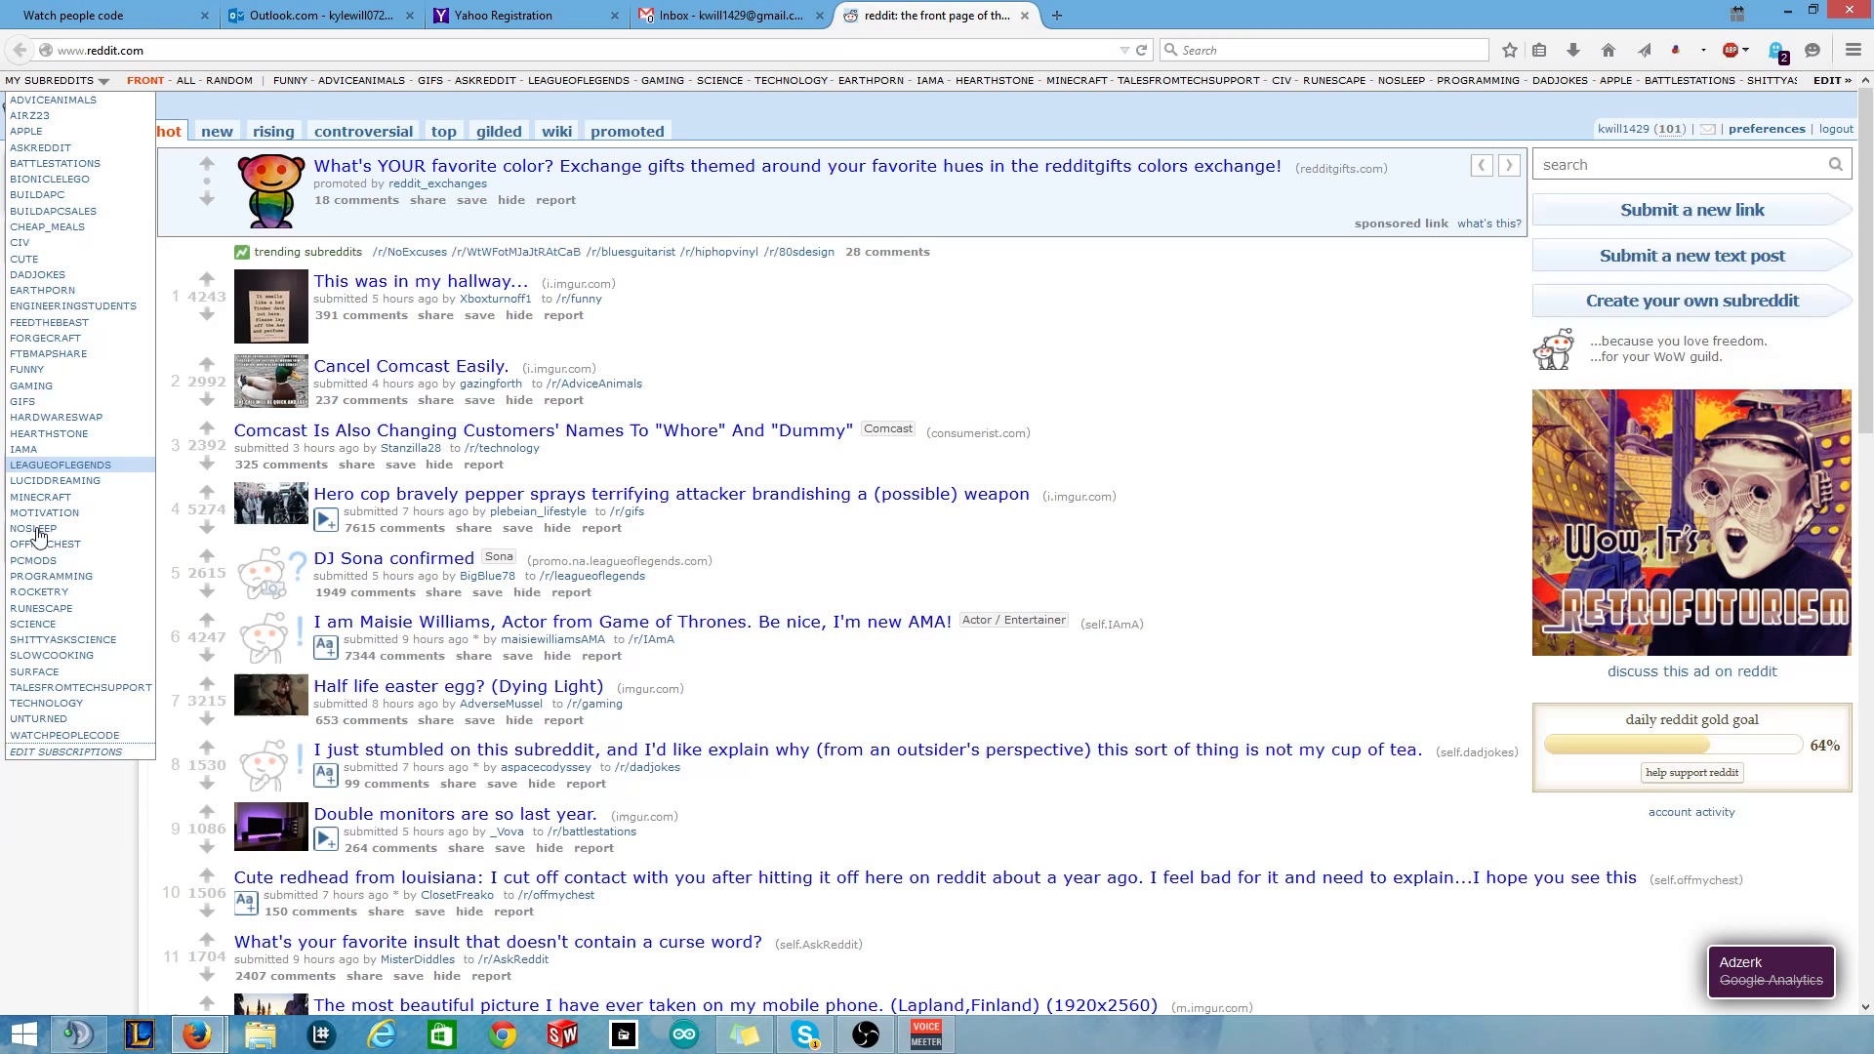
{"action": "left_click", "coordinate": [49, 734]}
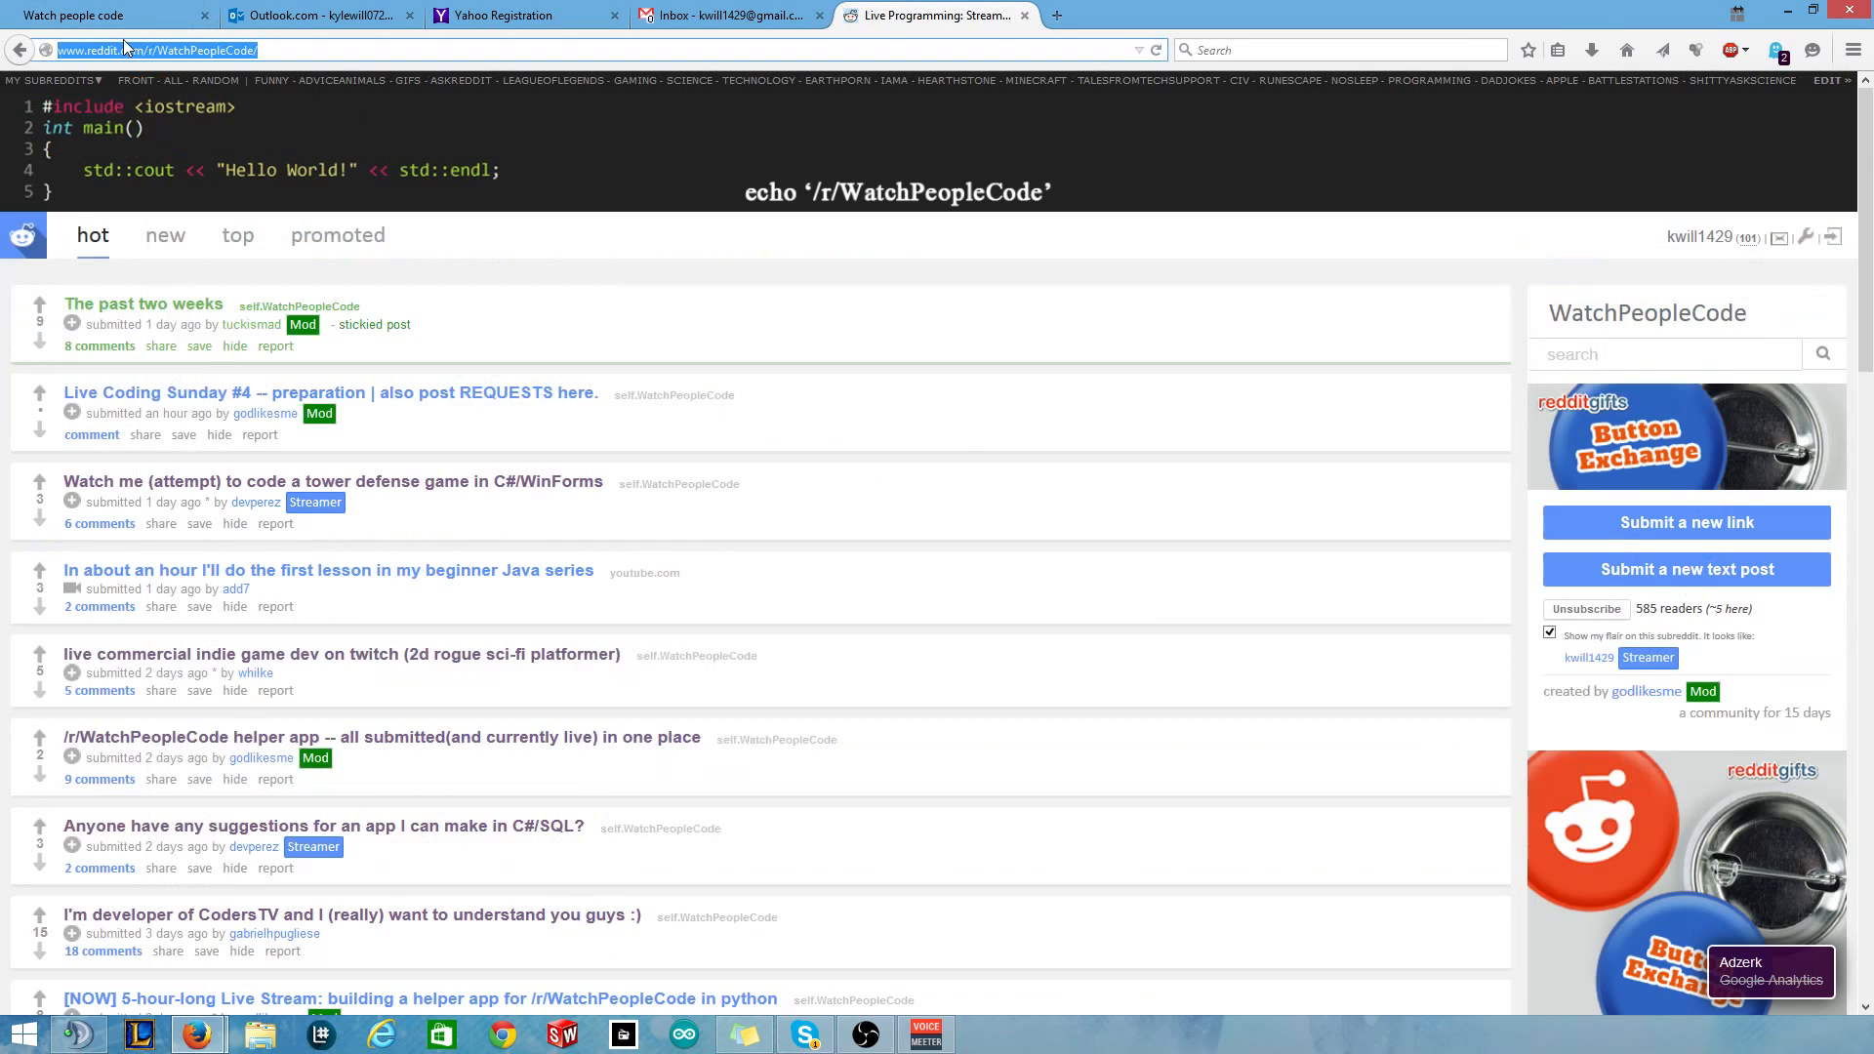
{"action": "left_click", "coordinate": [125, 24]}
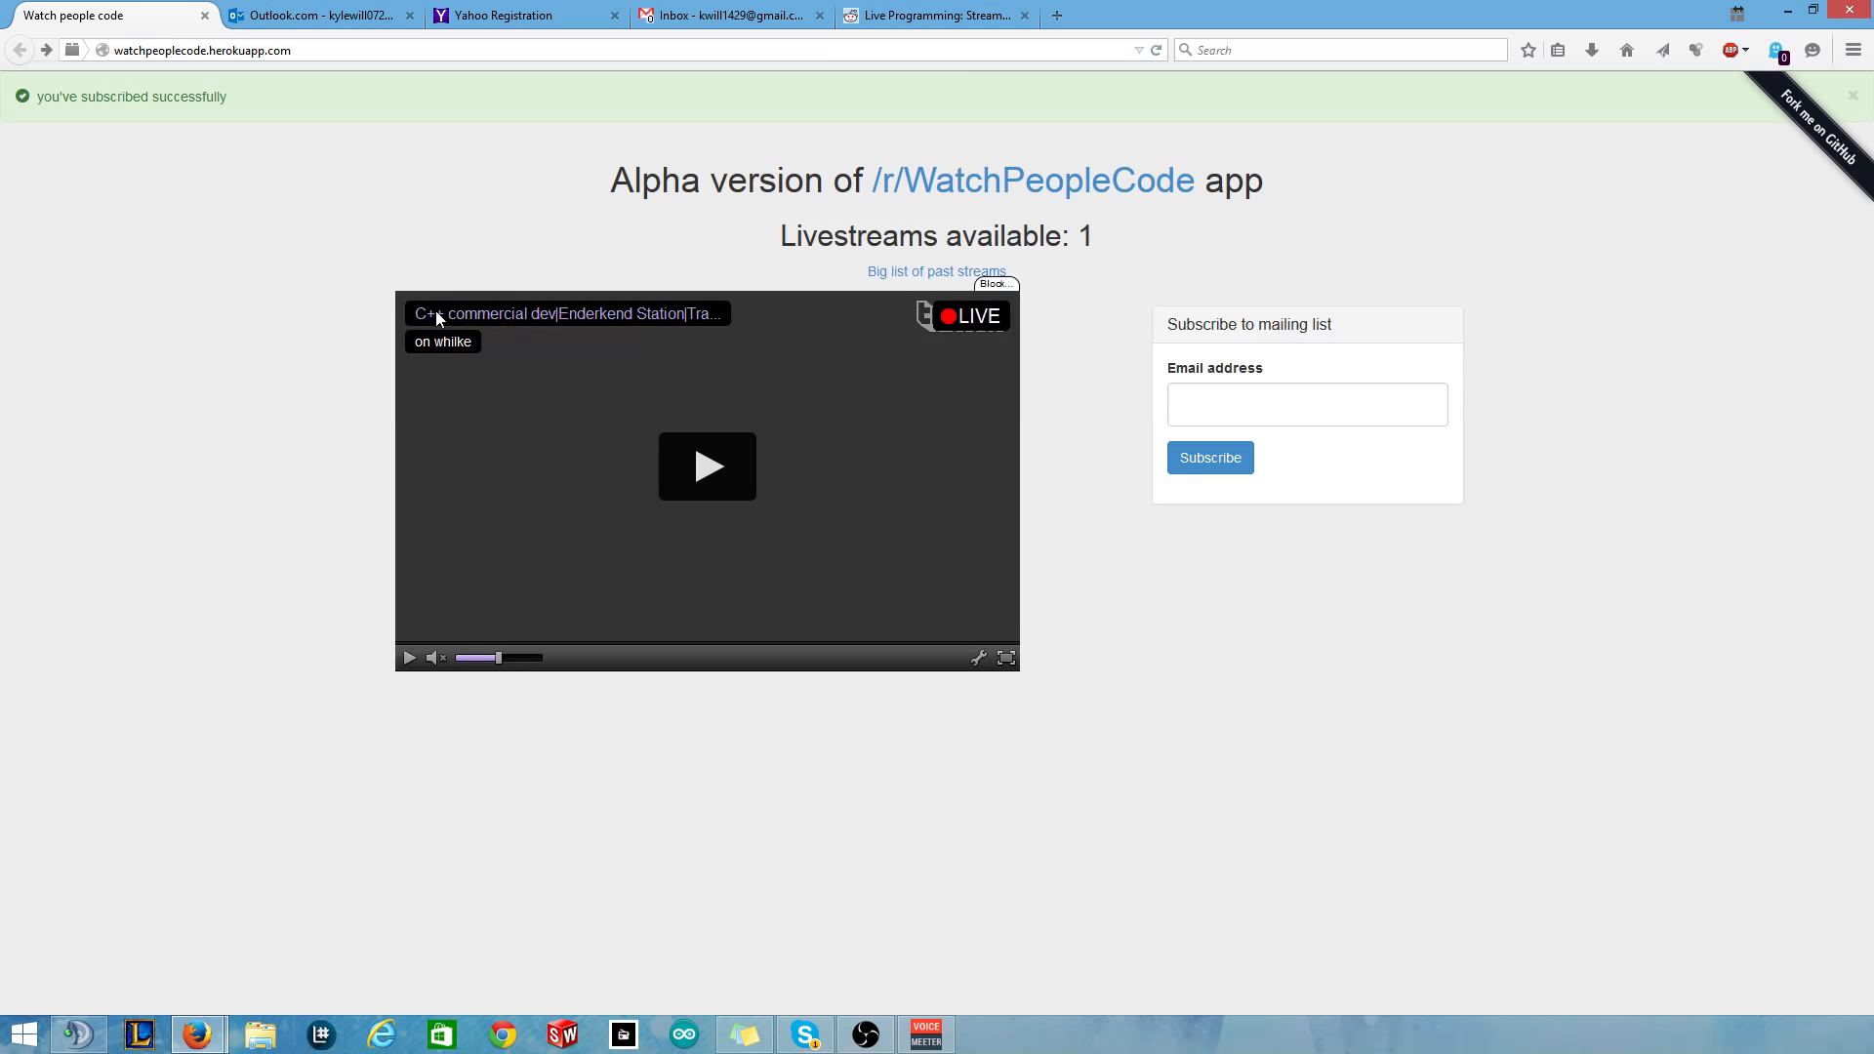
{"action": "left_click", "coordinate": [985, 24]}
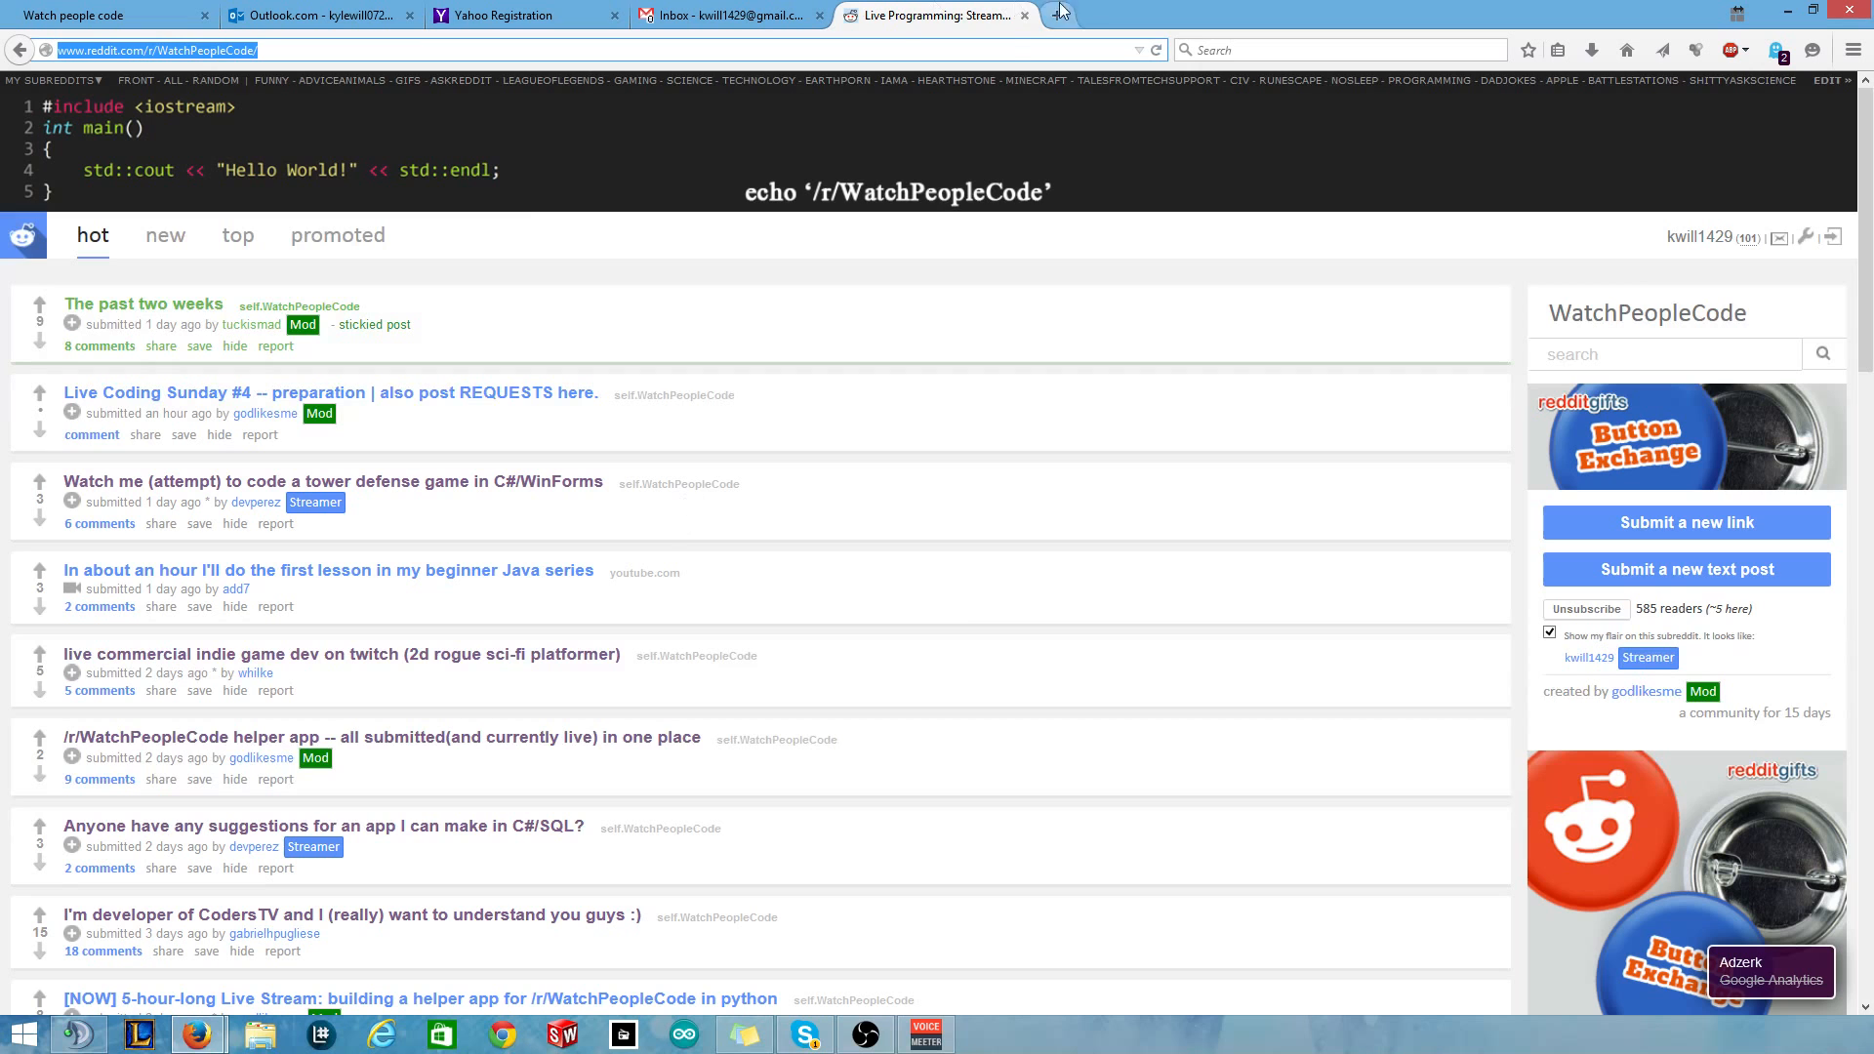
{"action": "left_click", "coordinate": [1024, 15]}
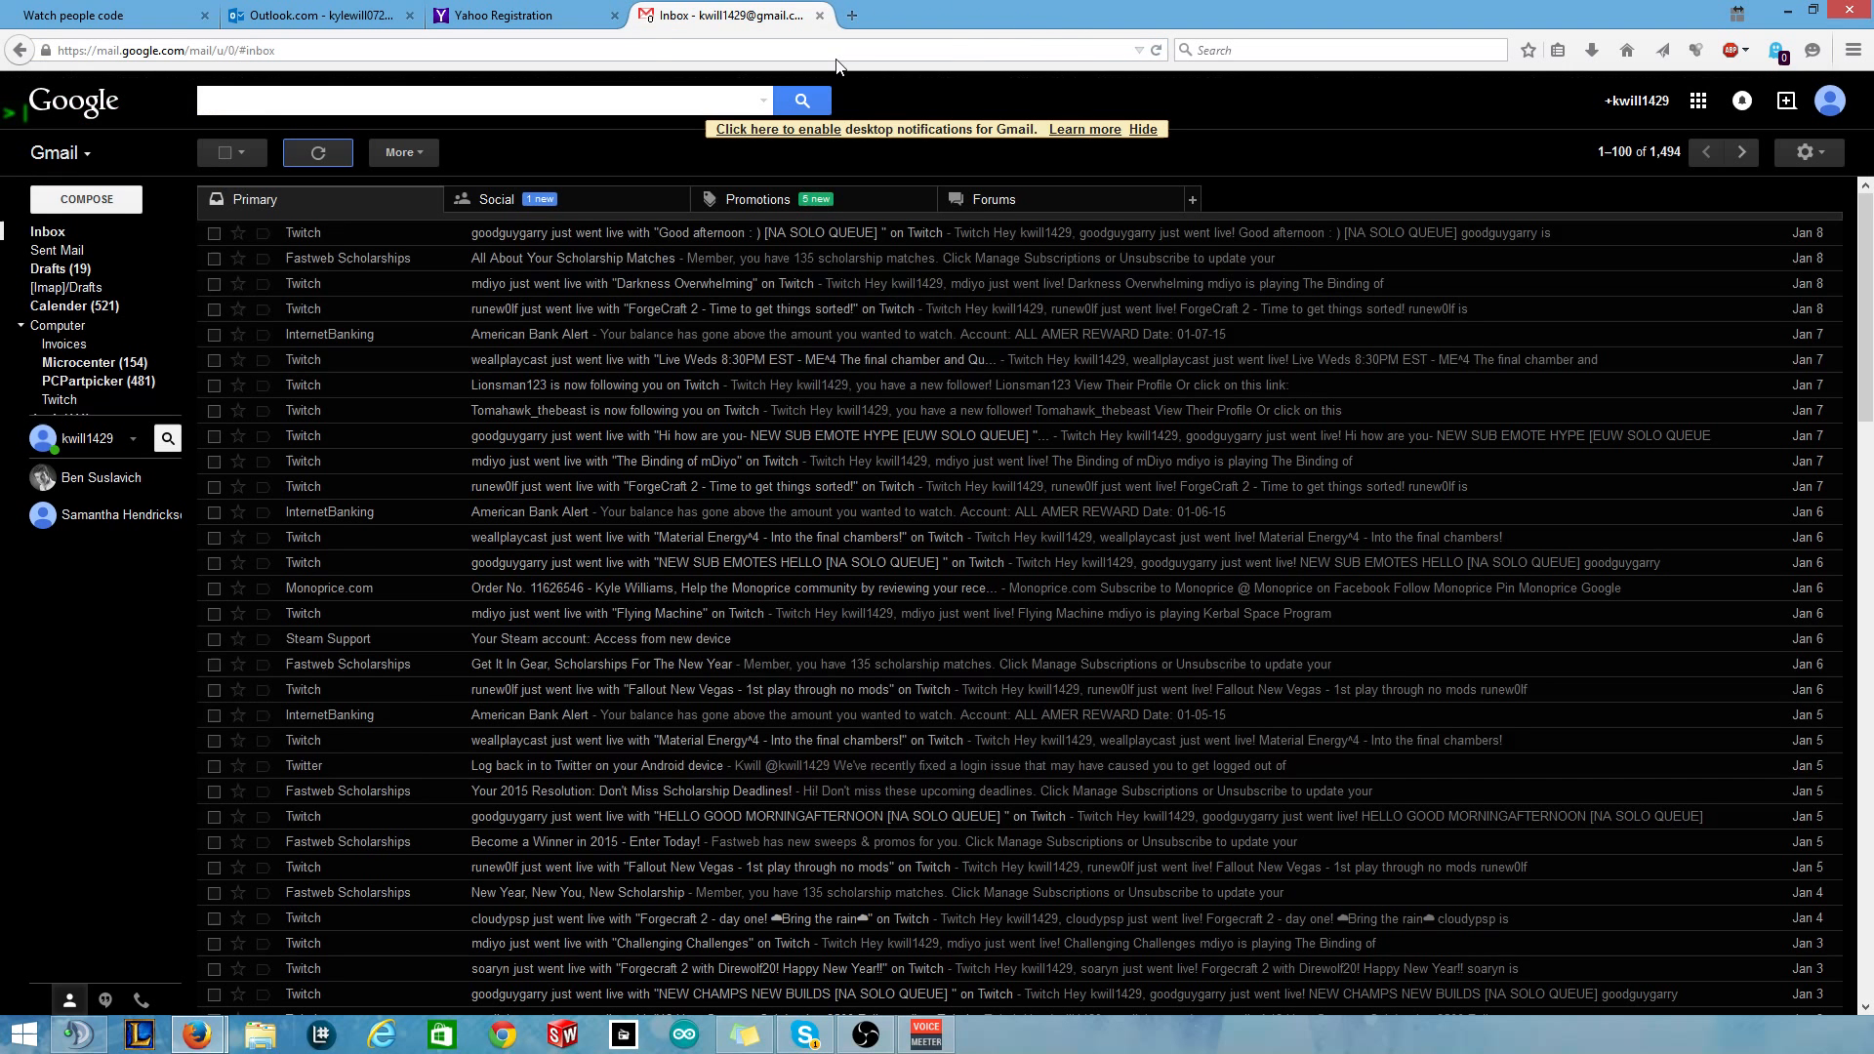
{"action": "left_click", "coordinate": [171, 13]}
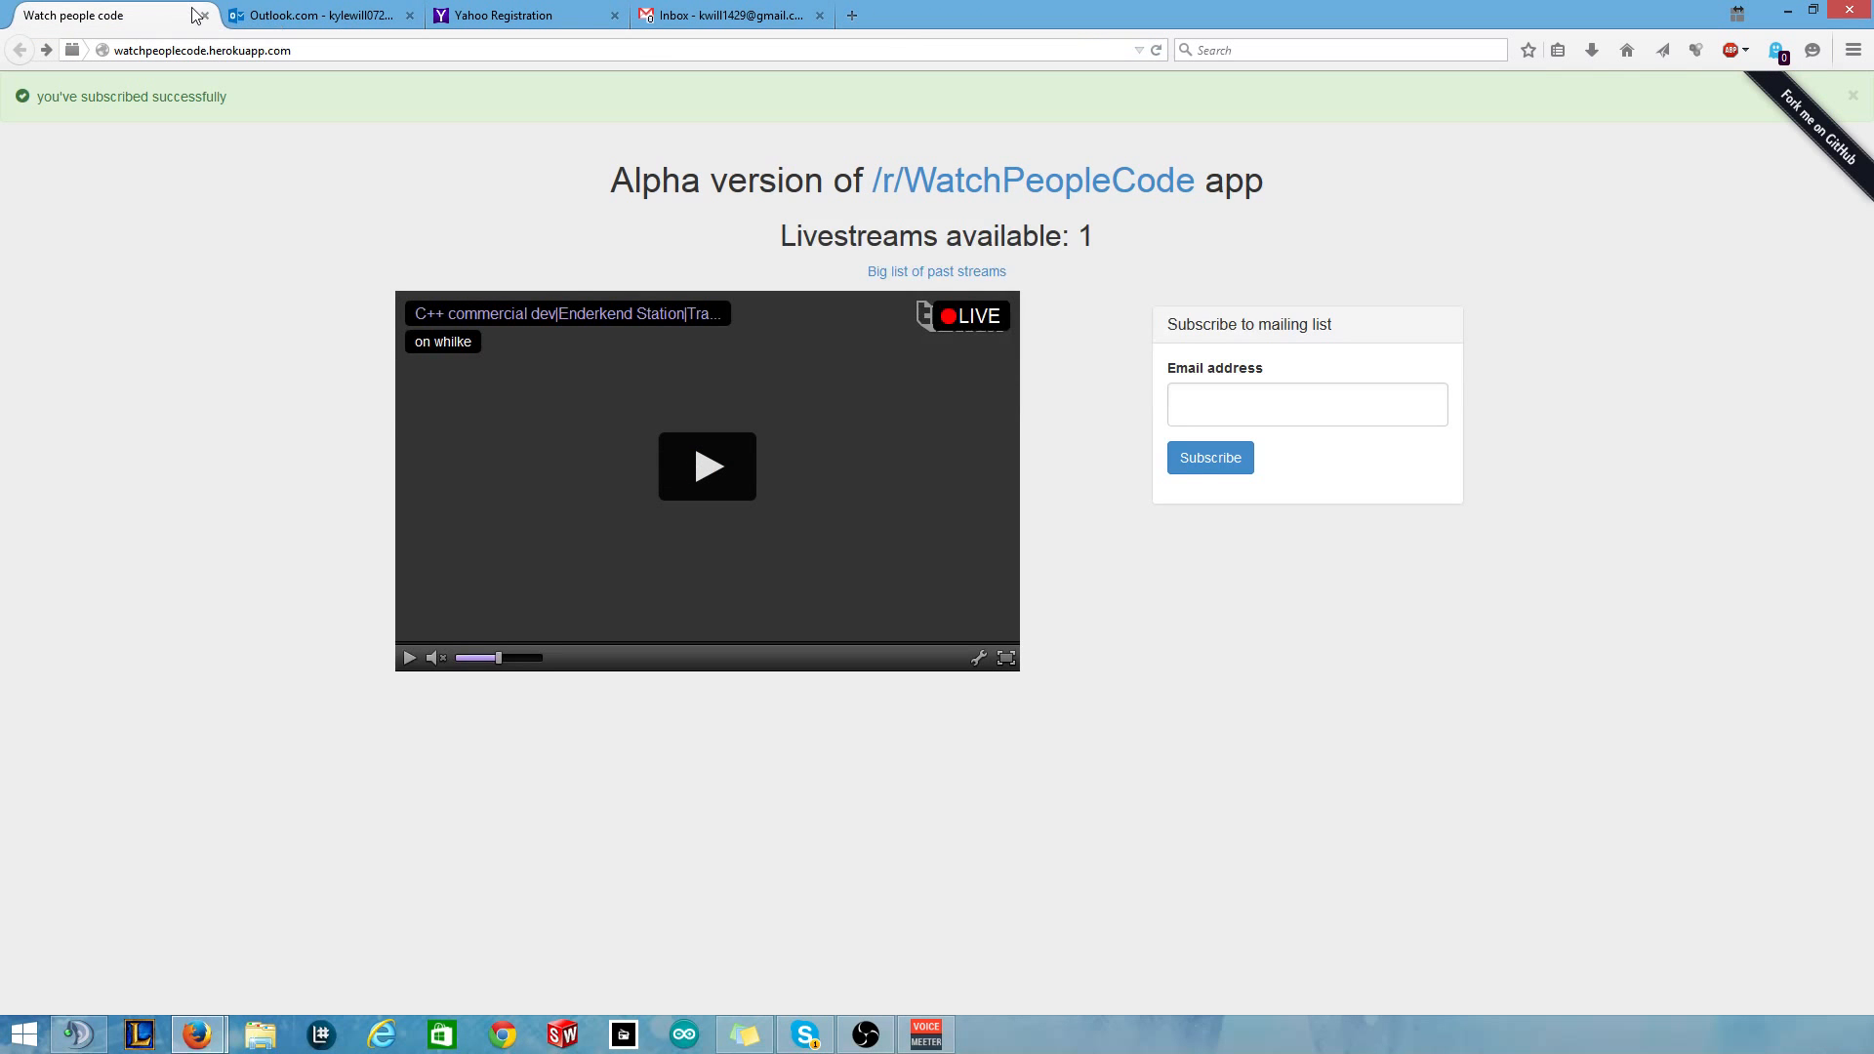
Start a new Outlook.com message addressed to the Gmail account.
{"action": "left_click", "coordinate": [711, 20]}
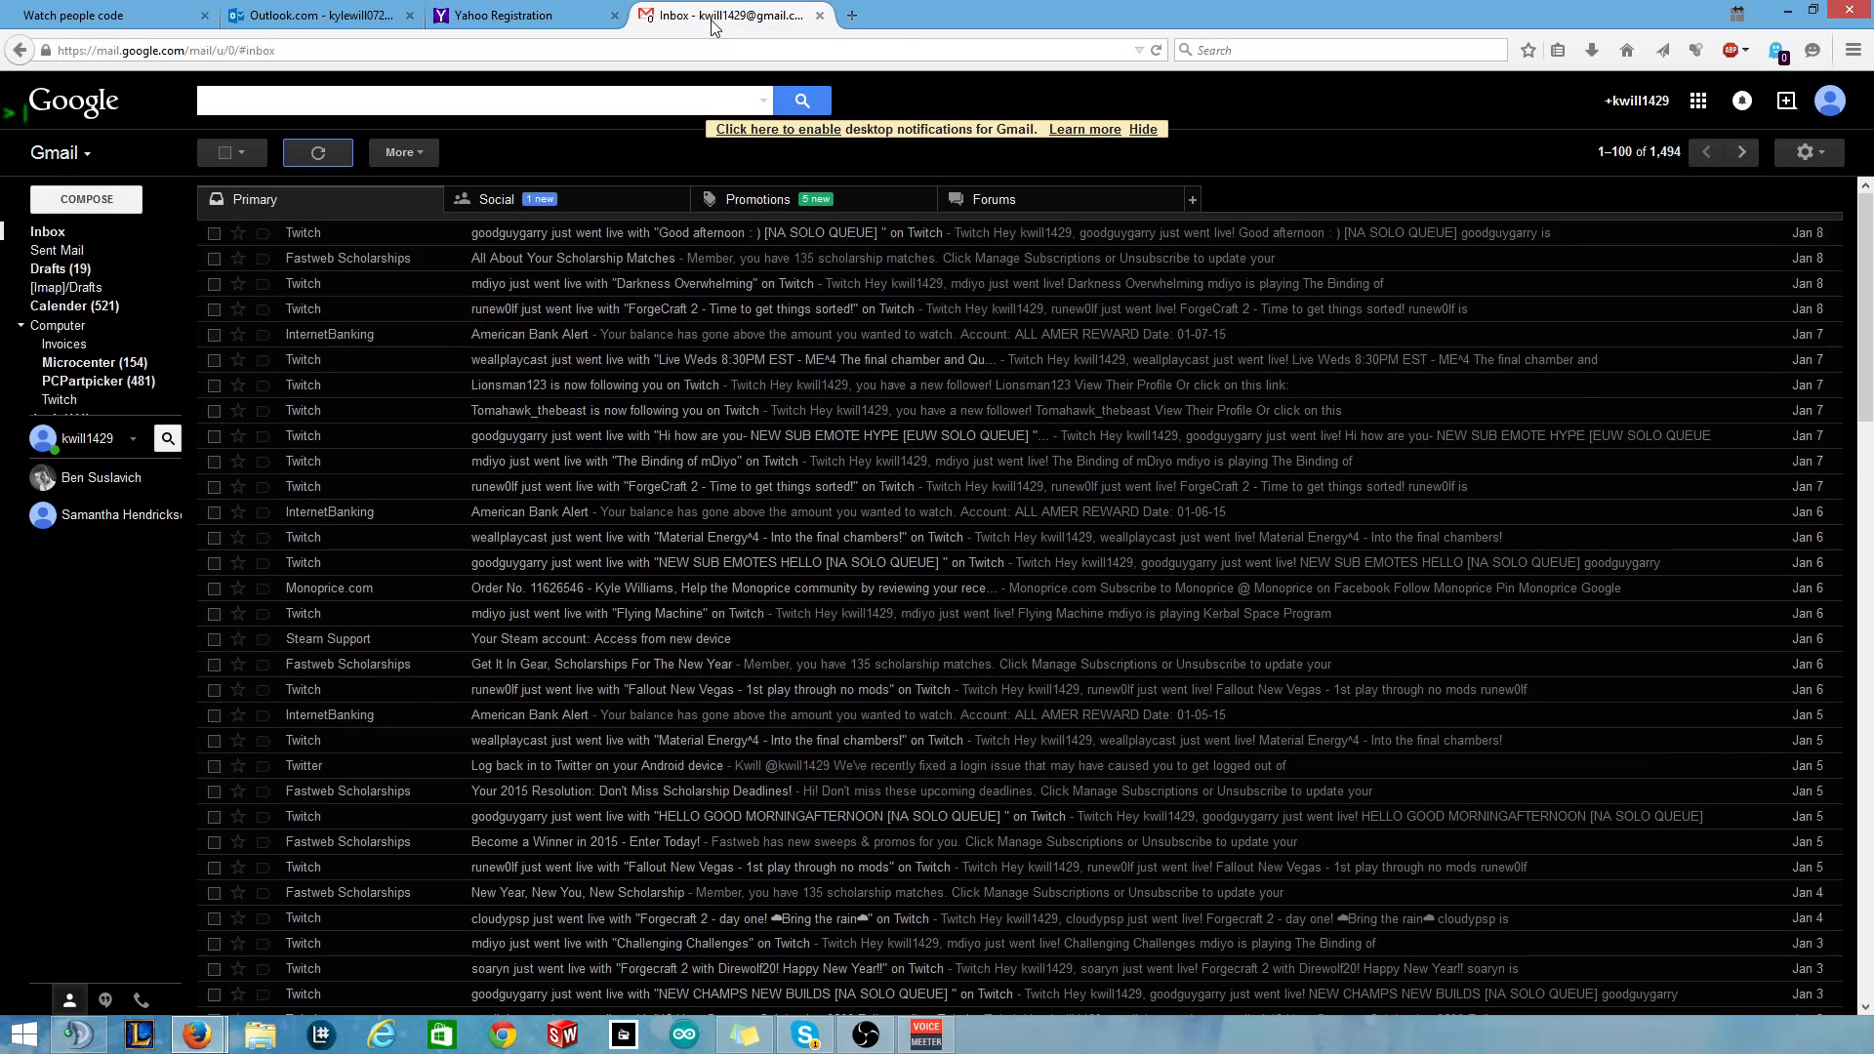
{"action": "left_click", "coordinate": [308, 27]}
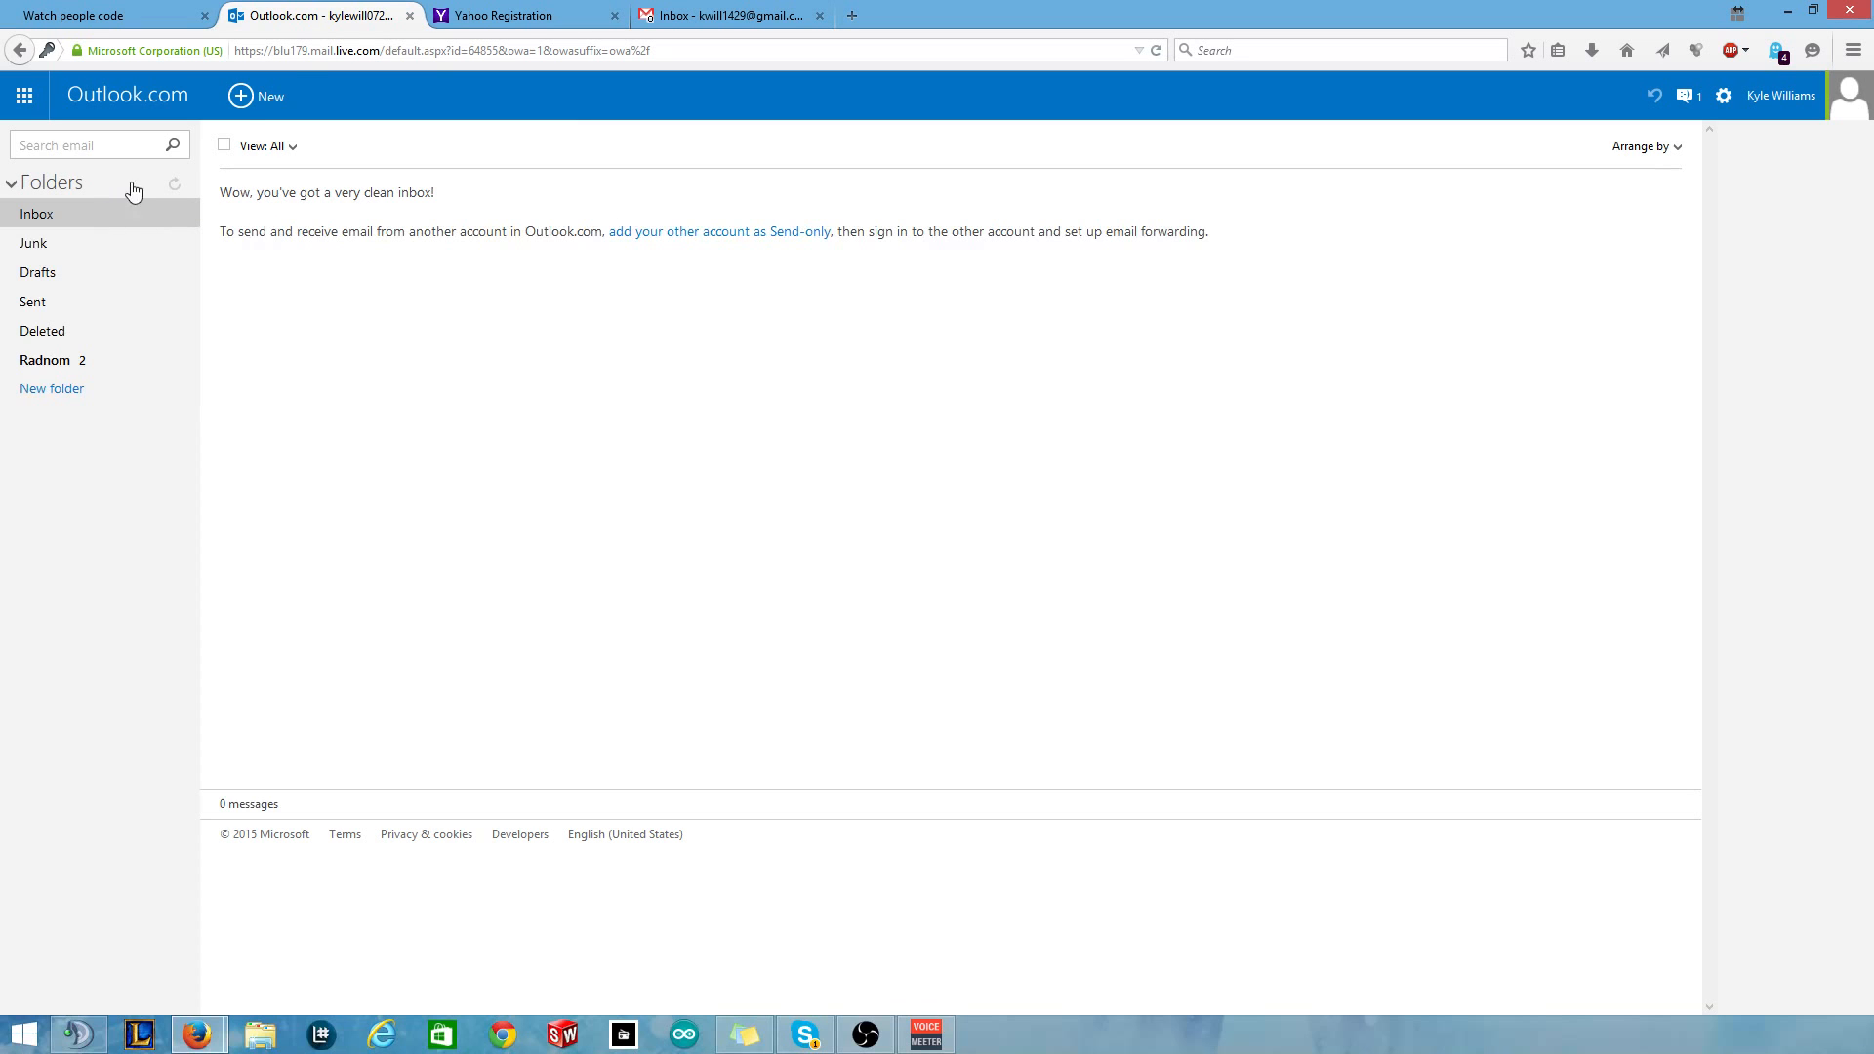
{"action": "left_click", "coordinate": [246, 94]}
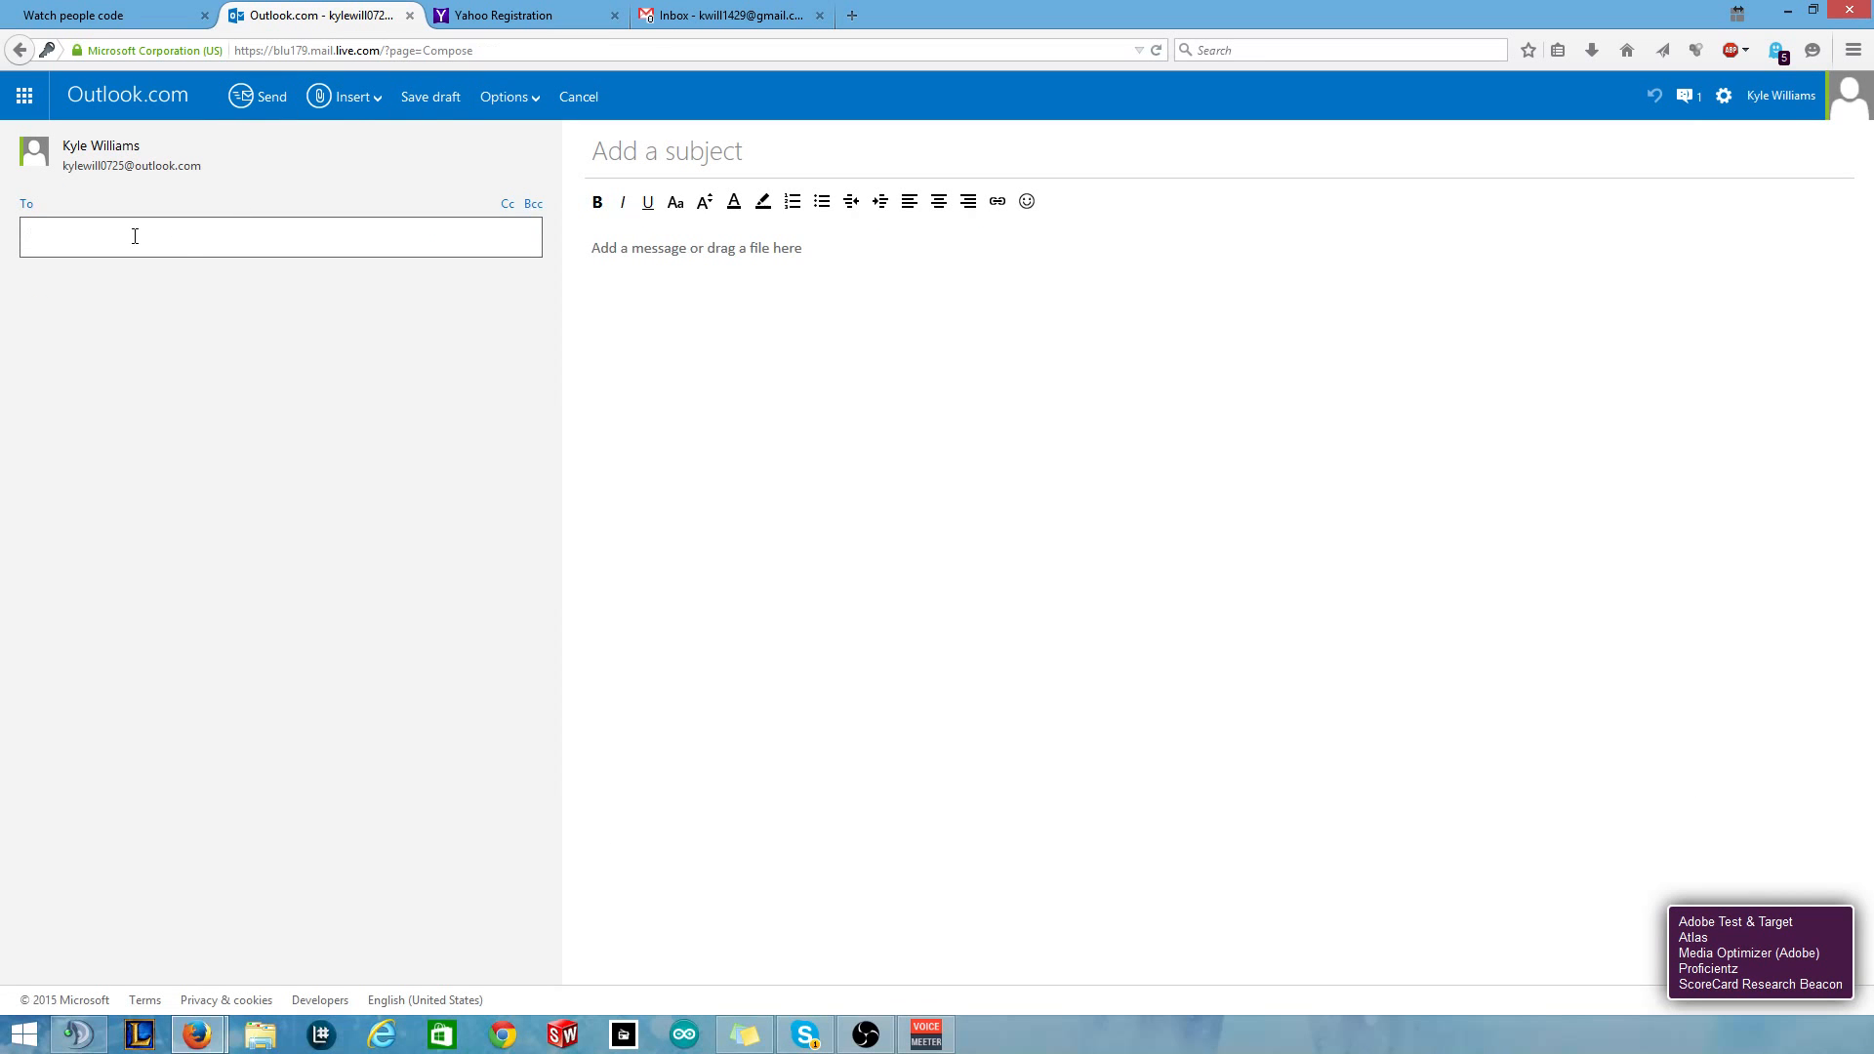
{"action": "type", "text": "kwil"}
{"action": "key", "text": "Return"}
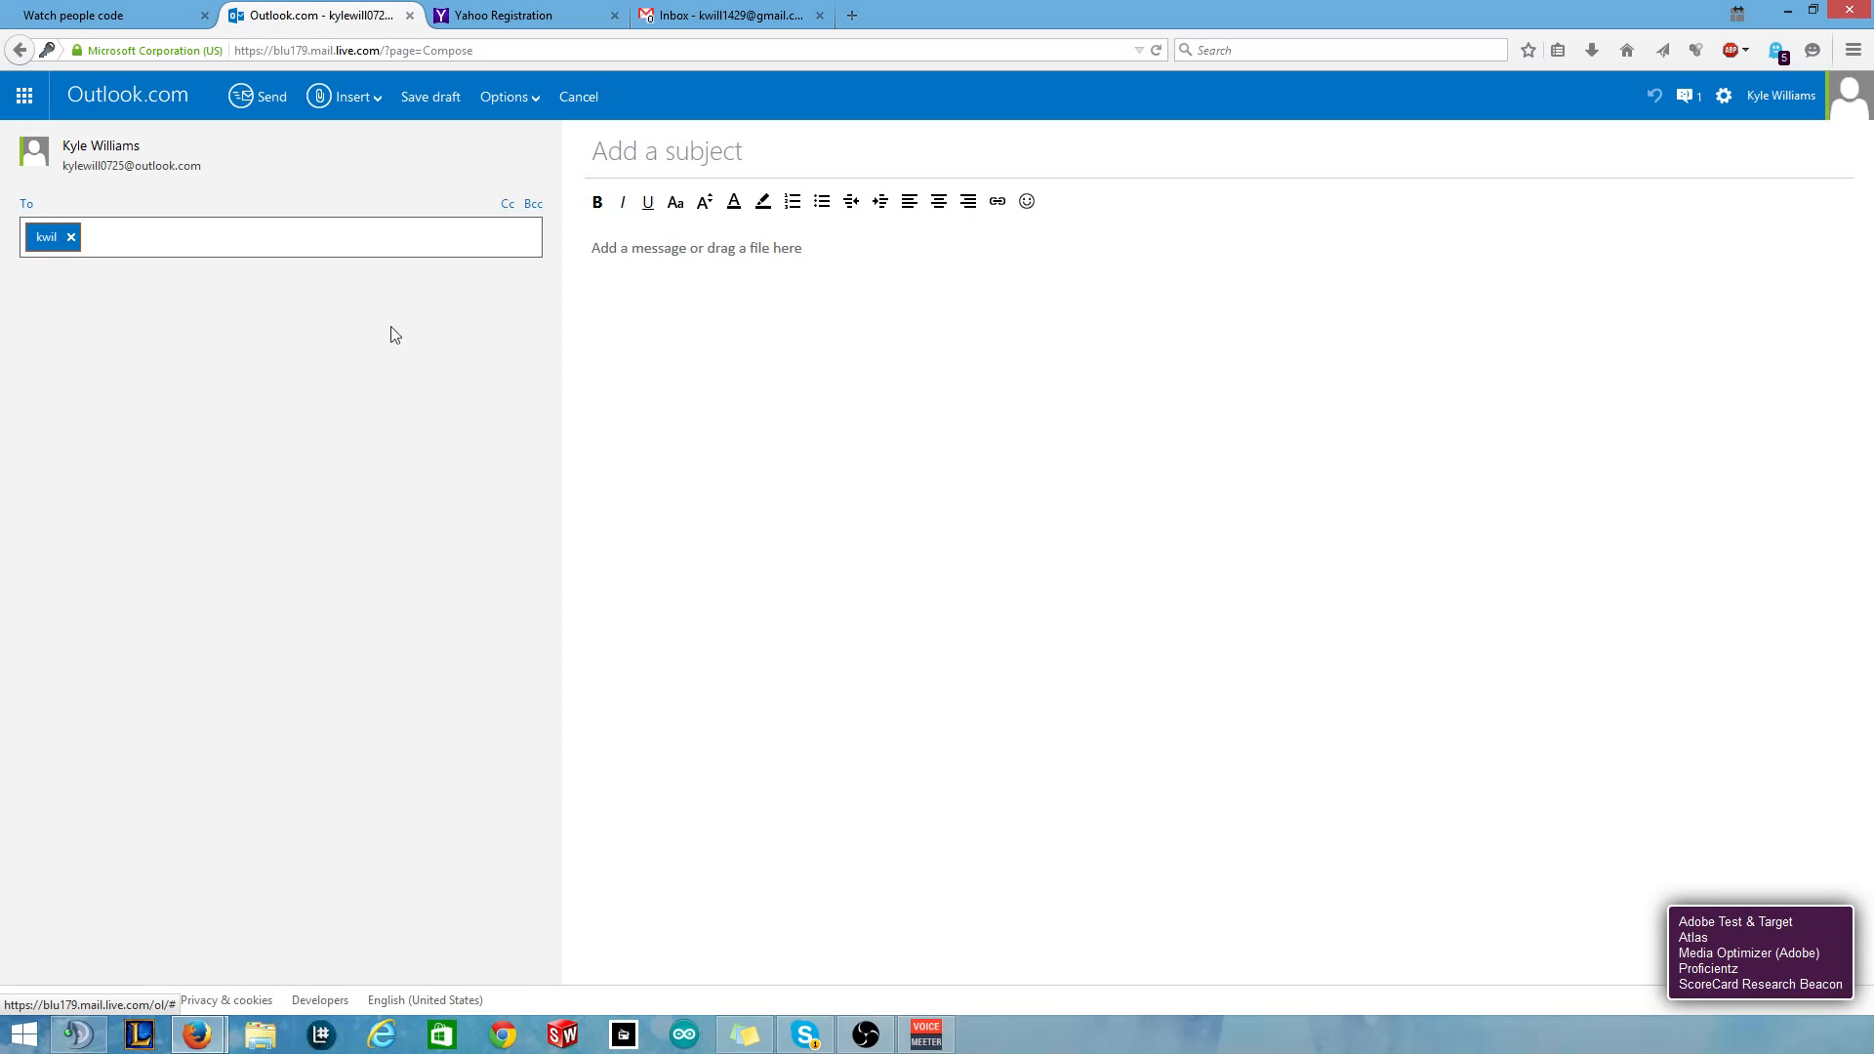
{"action": "left_click", "coordinate": [71, 237]}
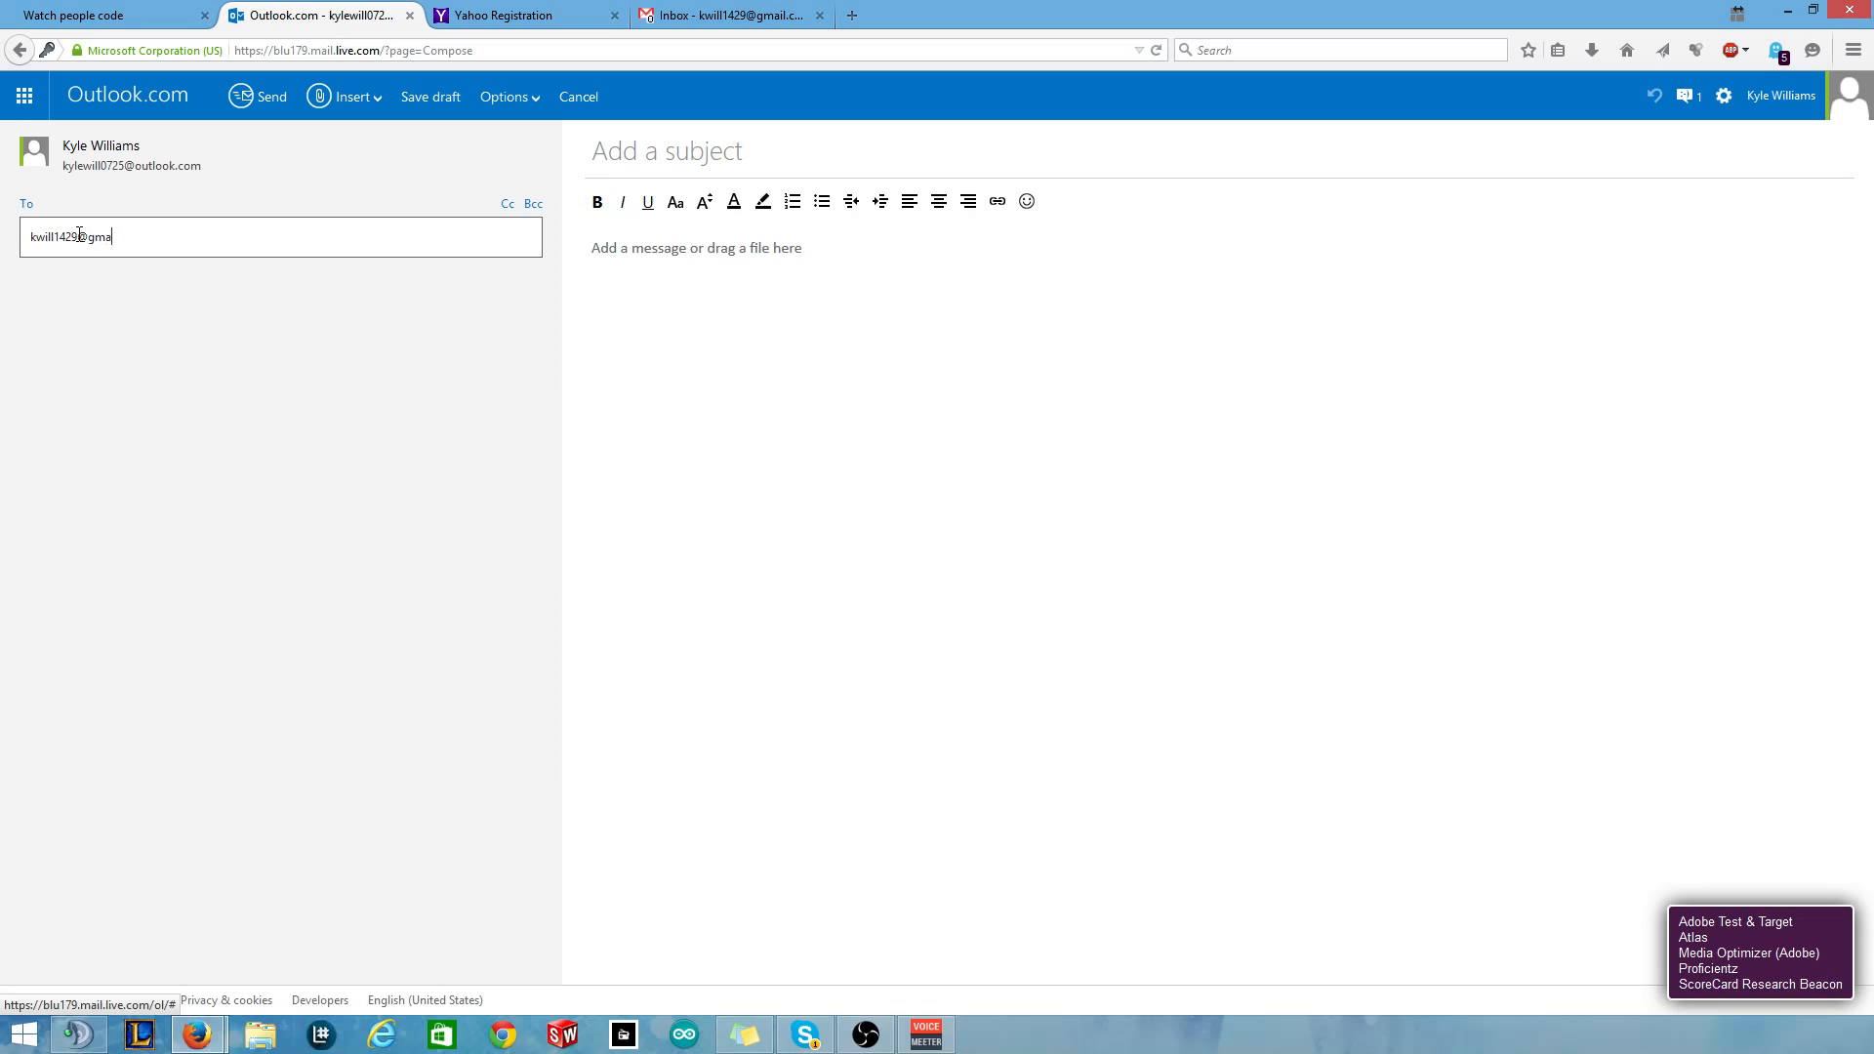
{"action": "key", "text": "Return"}
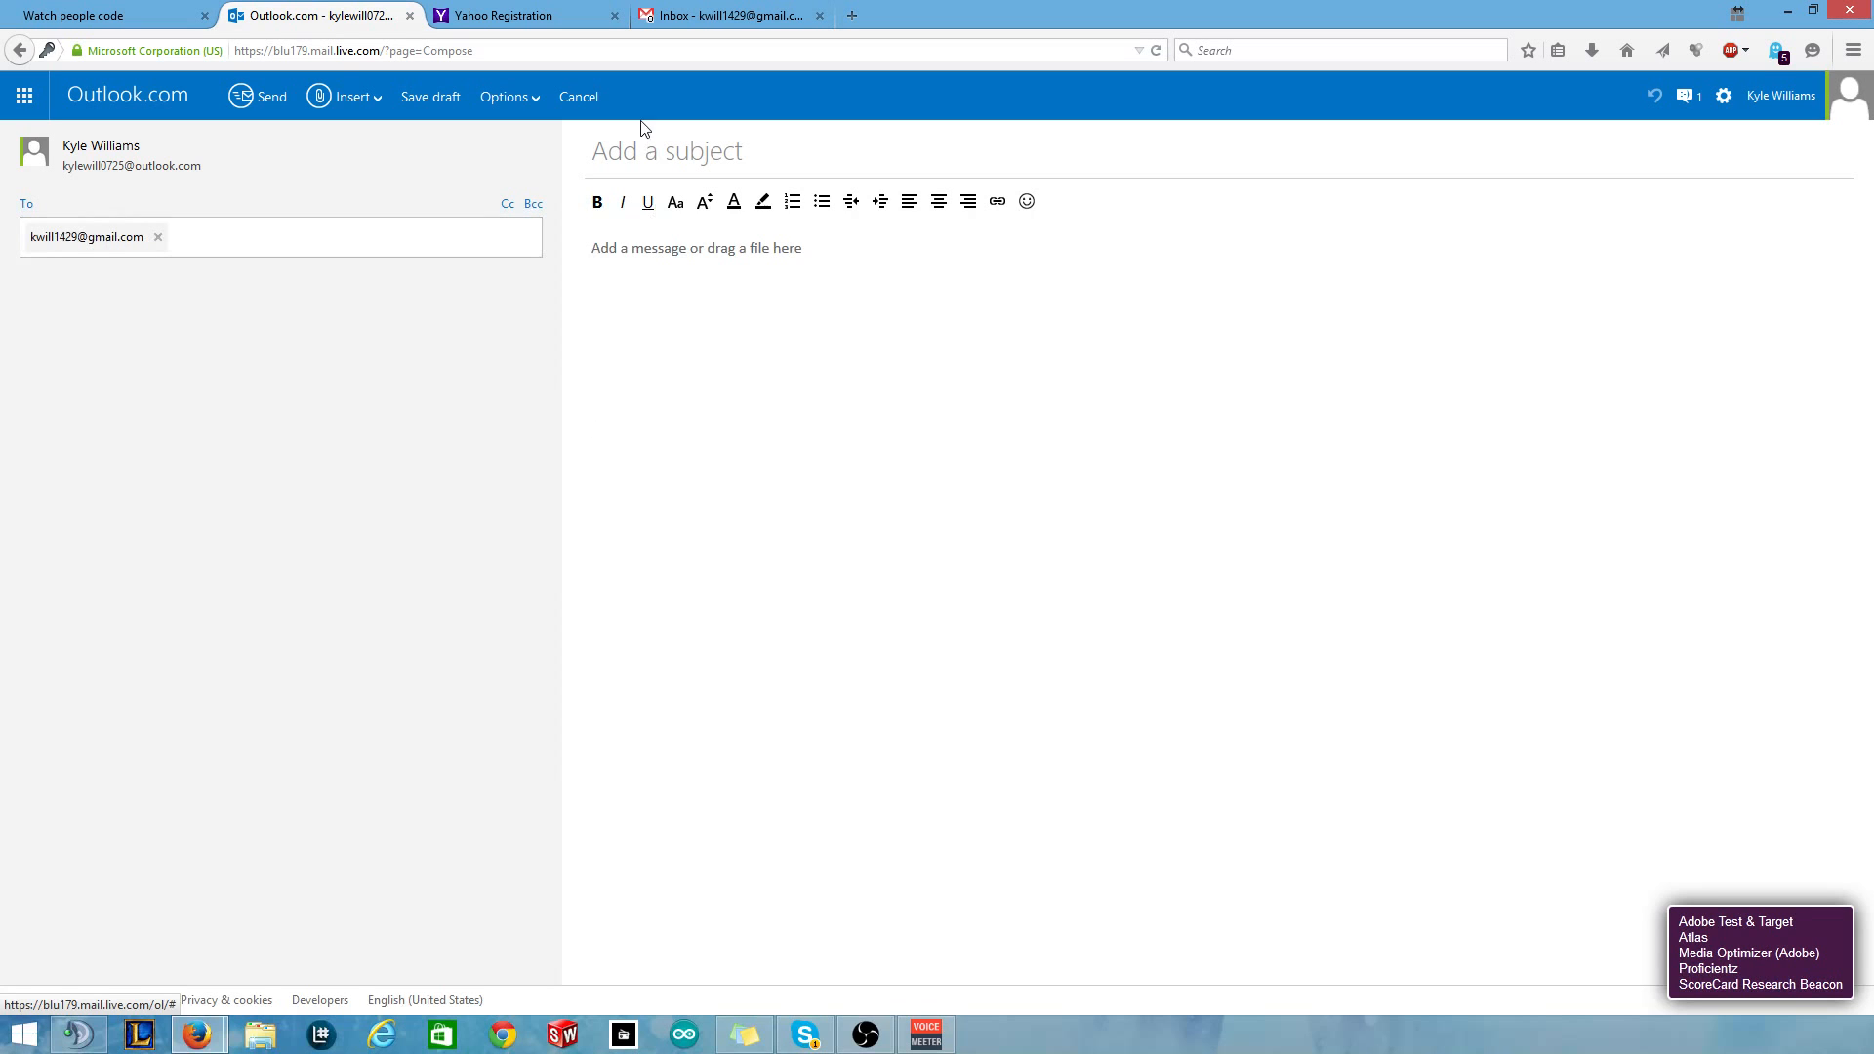
Give the message subject 'Tets' and body 'Make a filter', and send it.
{"action": "left_click", "coordinate": [641, 151]}
{"action": "type", "text": "Tets"}
{"action": "key", "text": "Tab"}
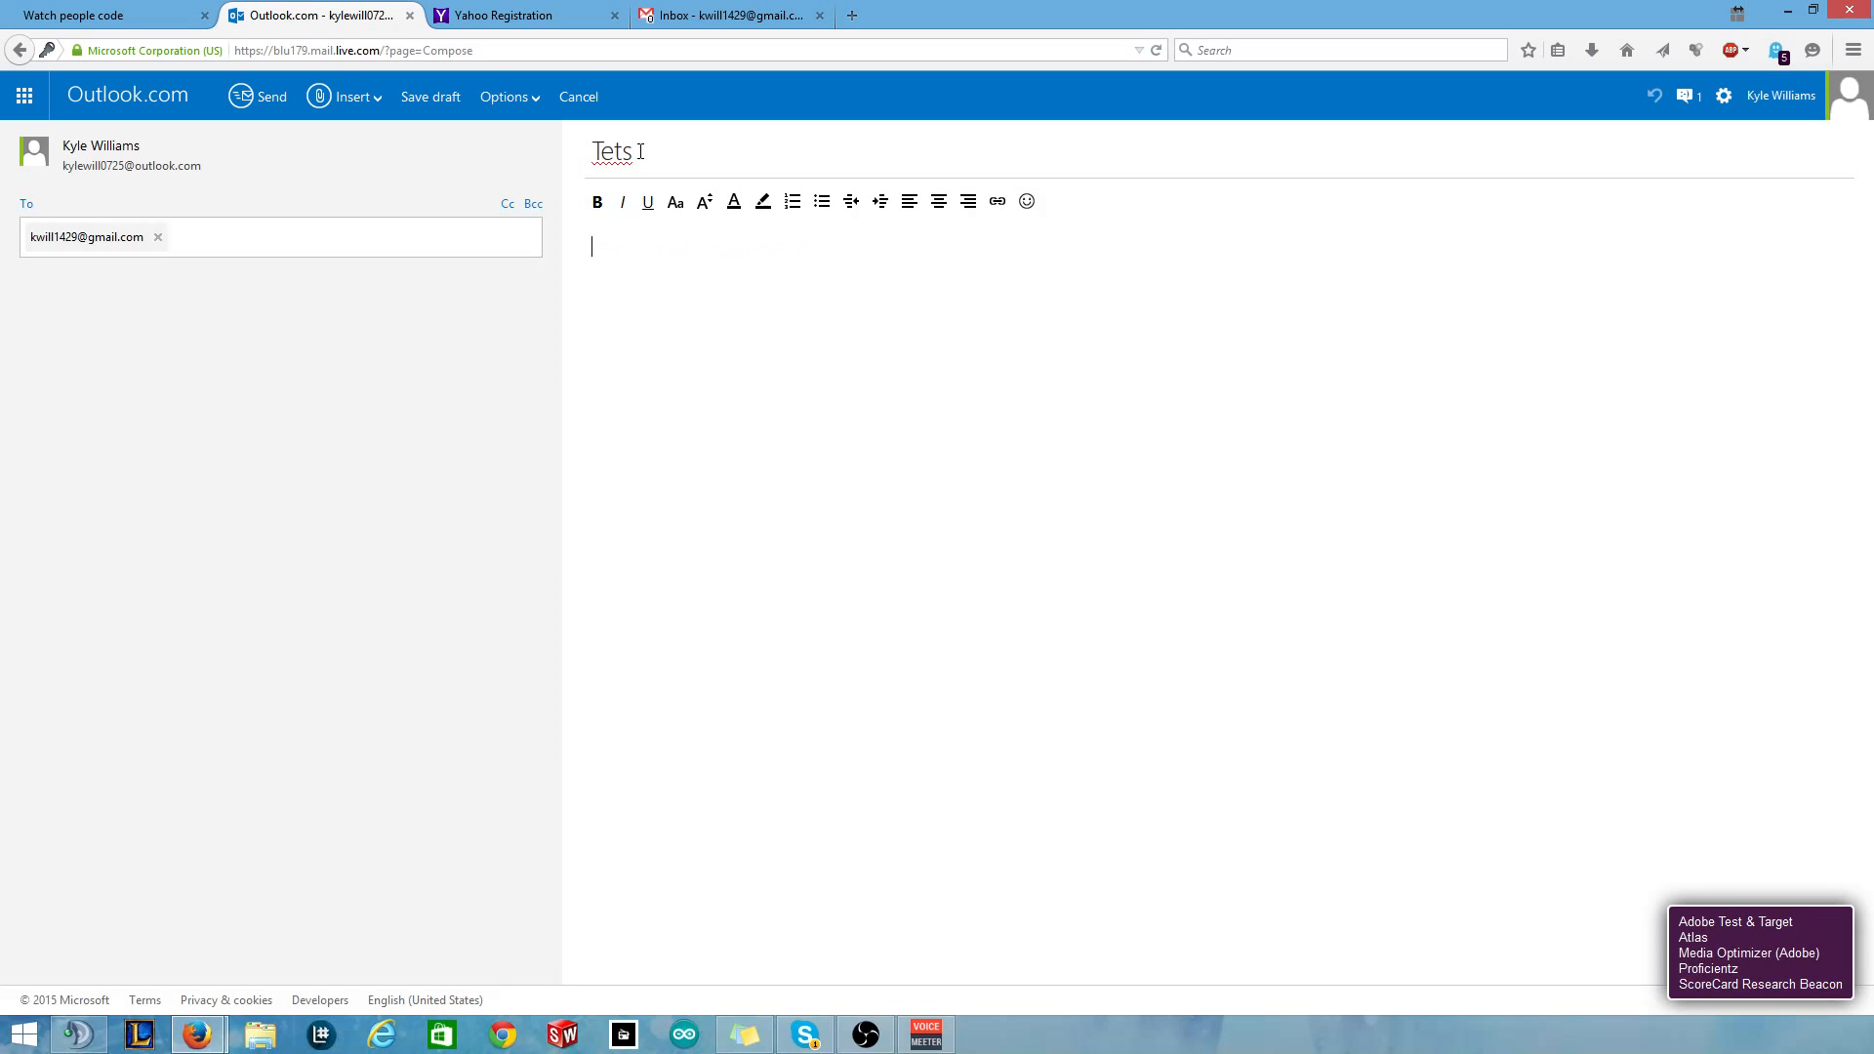
{"action": "type", "text": "Mak"}
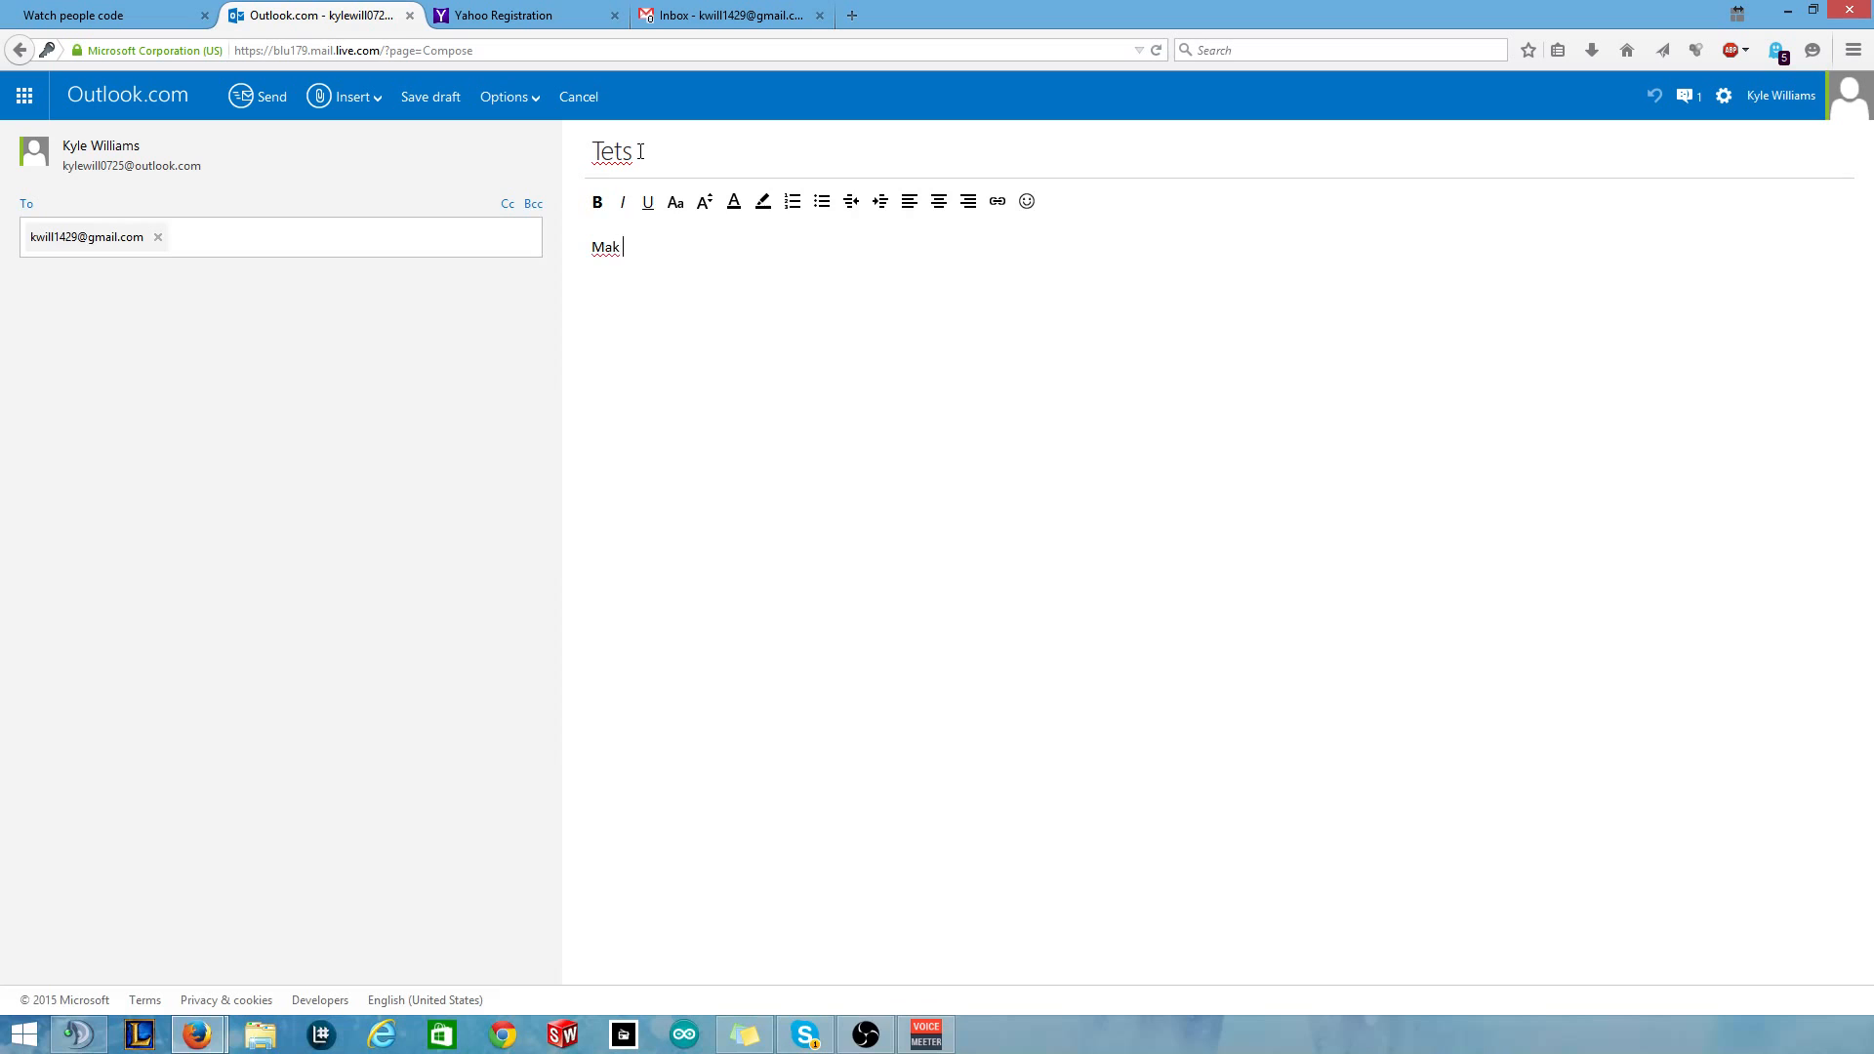
{"action": "type", "text": "e a filter"}
{"action": "left_click", "coordinate": [262, 115]}
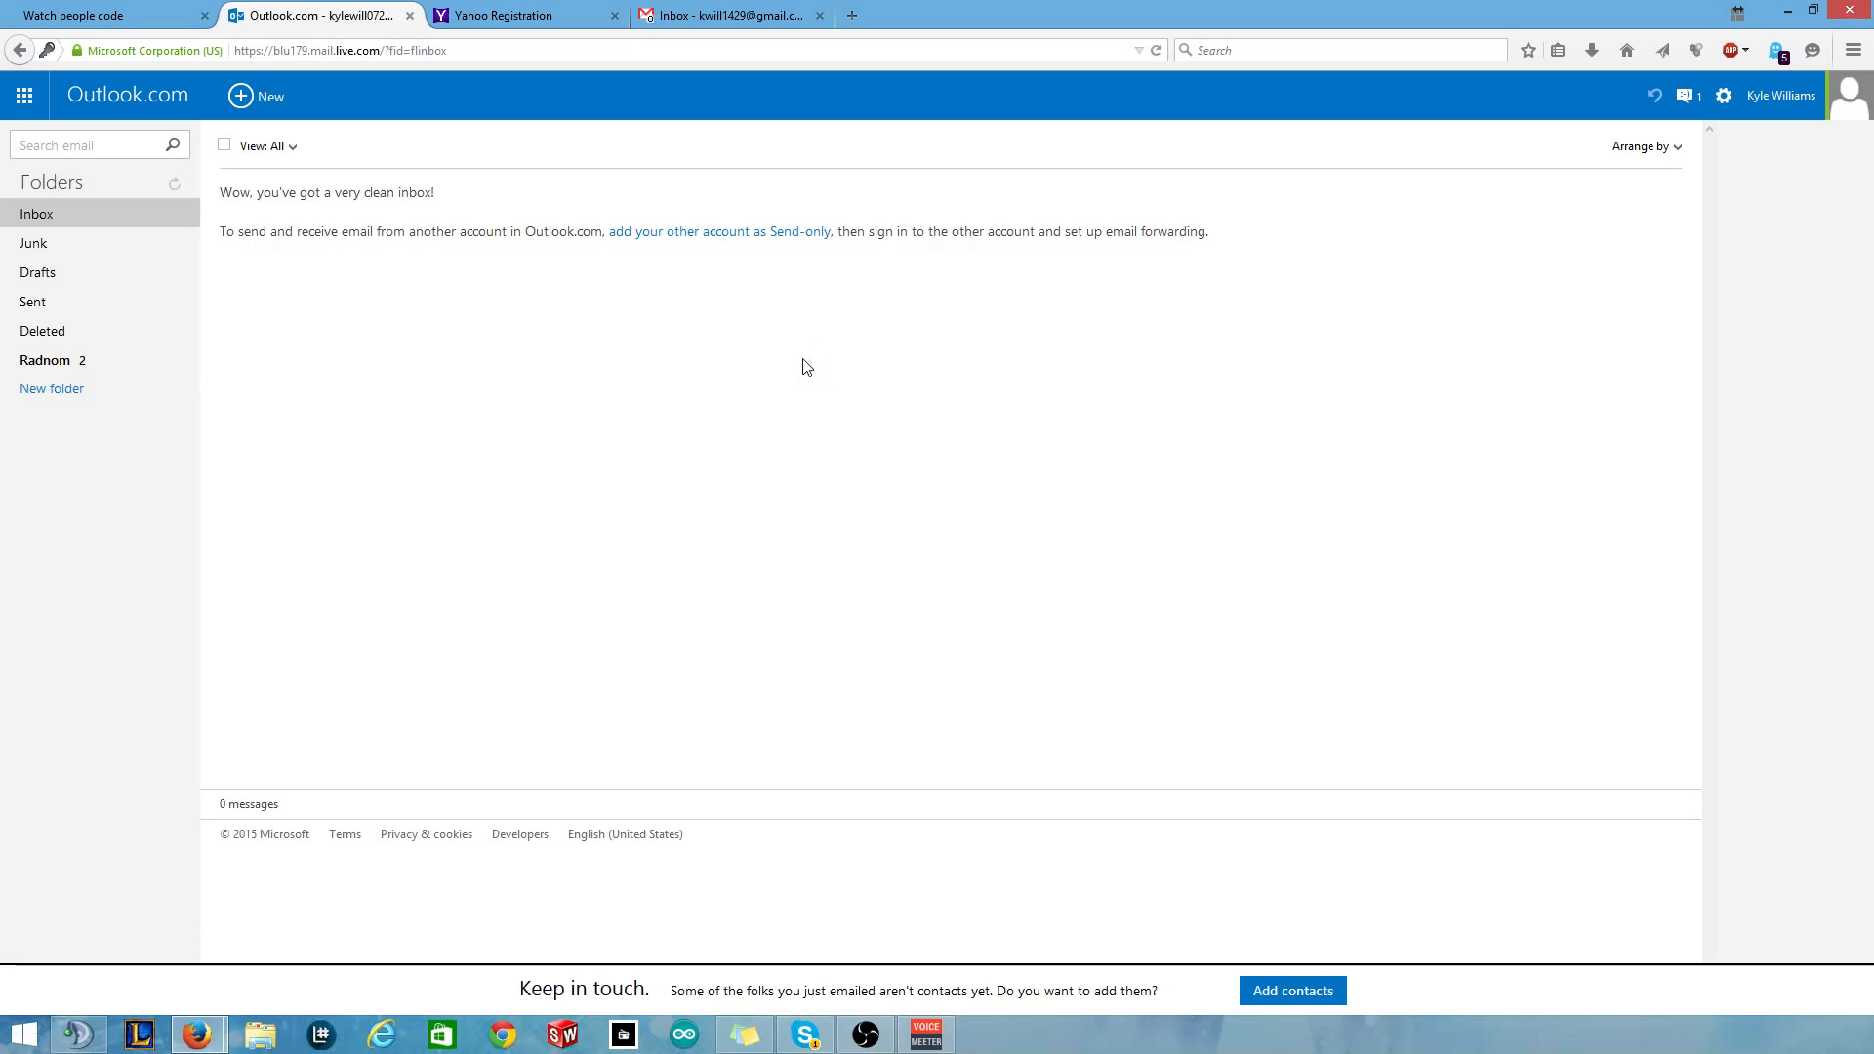
Refresh Gmail to check for the new message, then return to Outlook.com.
{"action": "left_click", "coordinate": [727, 15]}
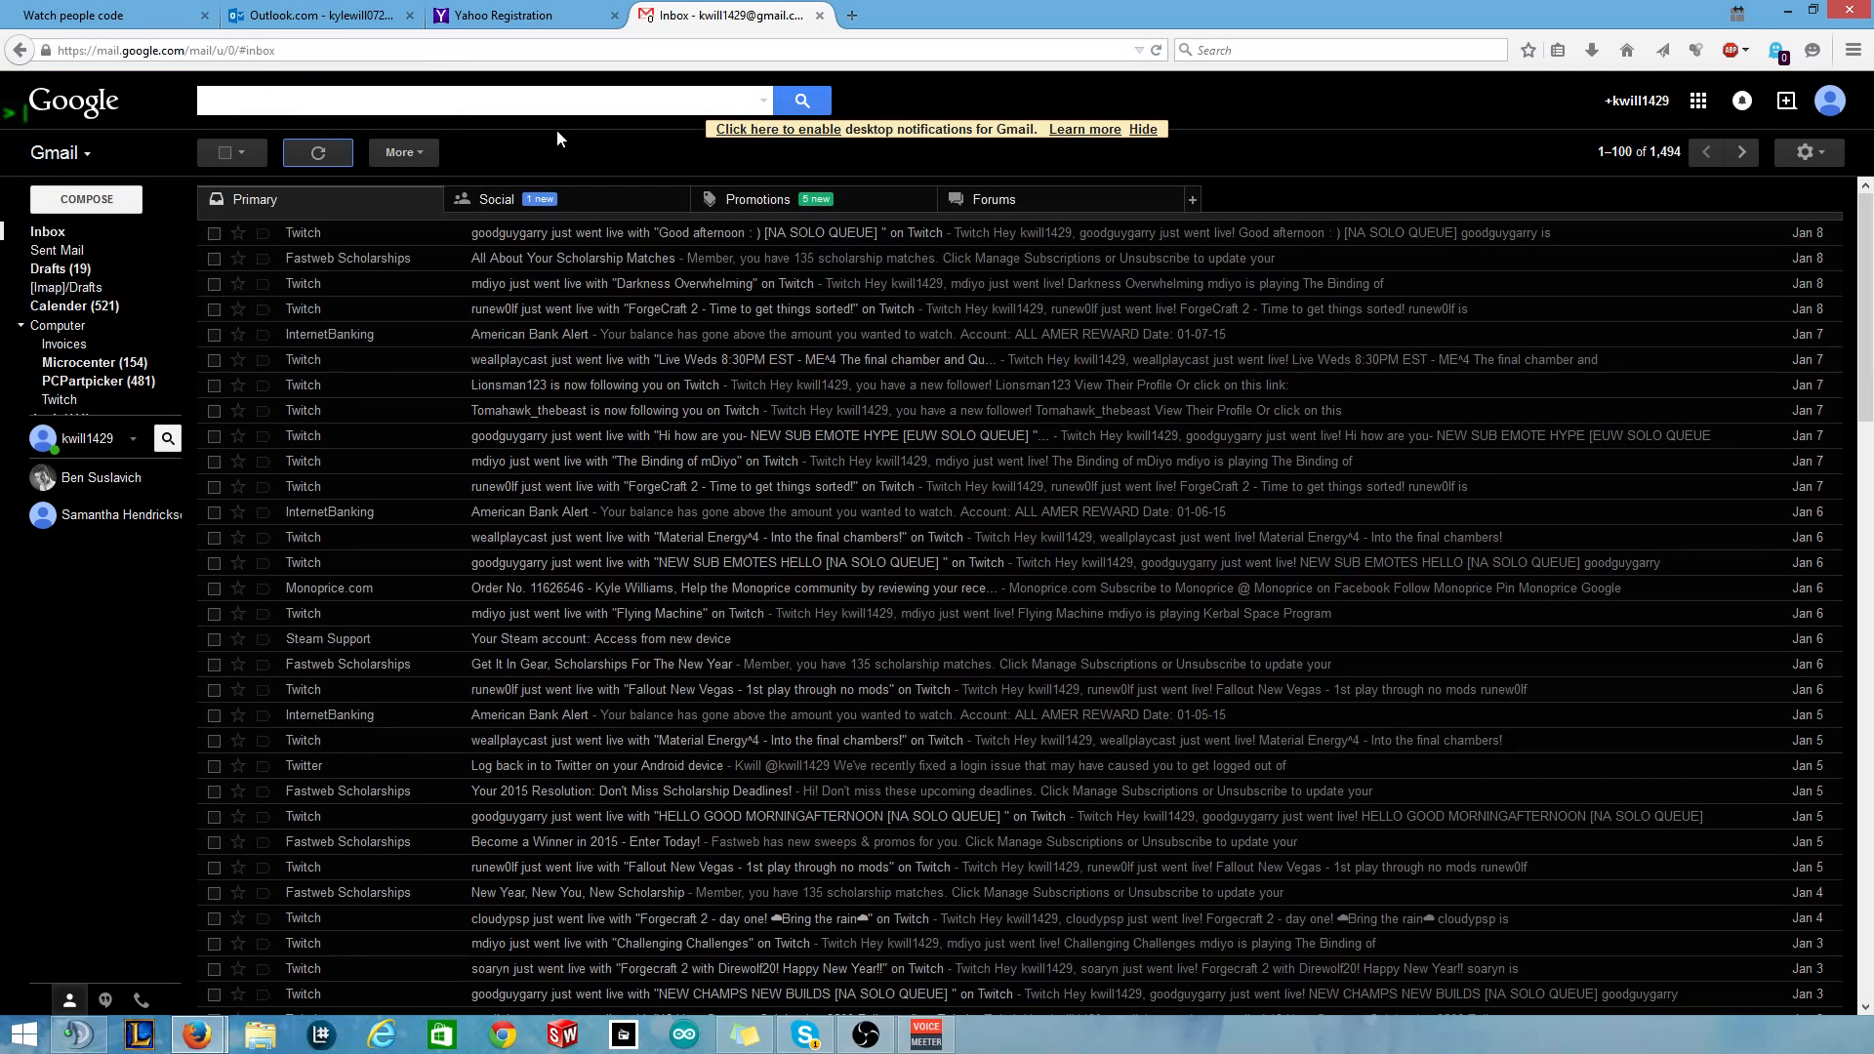
{"action": "left_click", "coordinate": [318, 153]}
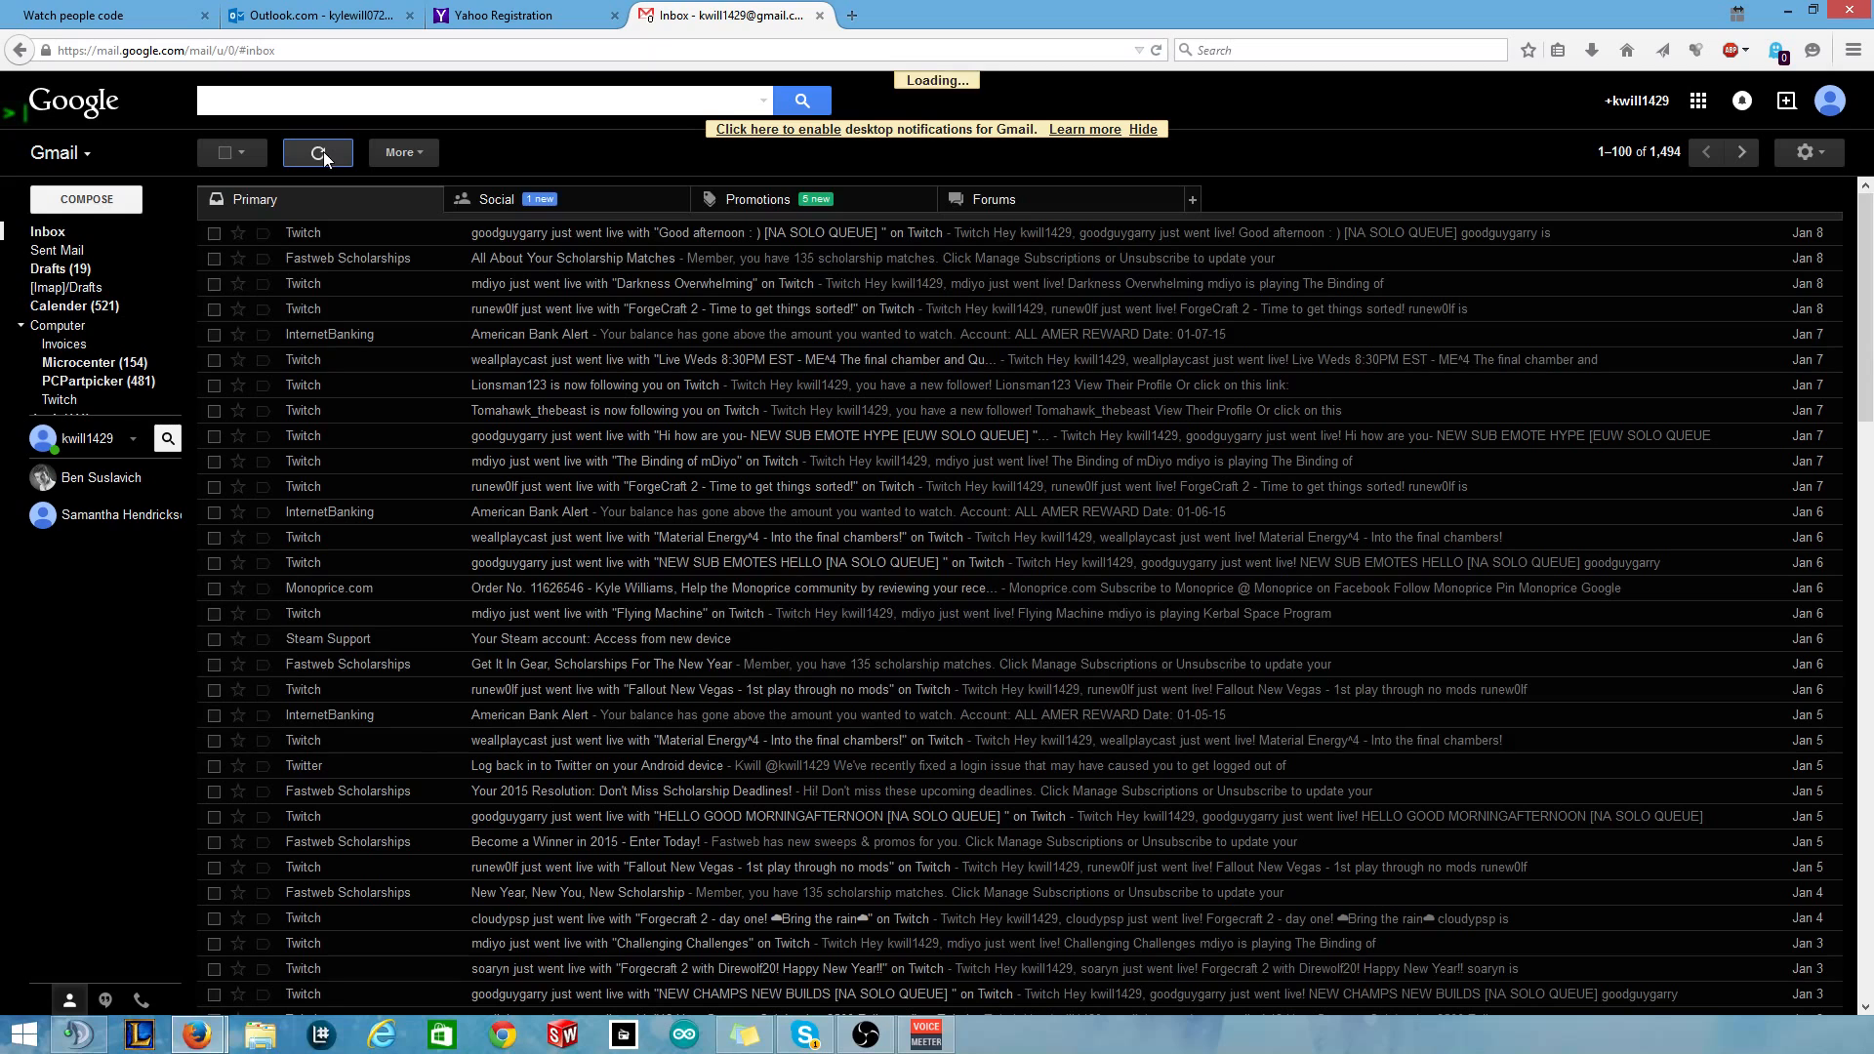
{"action": "left_click", "coordinate": [314, 156]}
{"action": "left_click", "coordinate": [331, 24]}
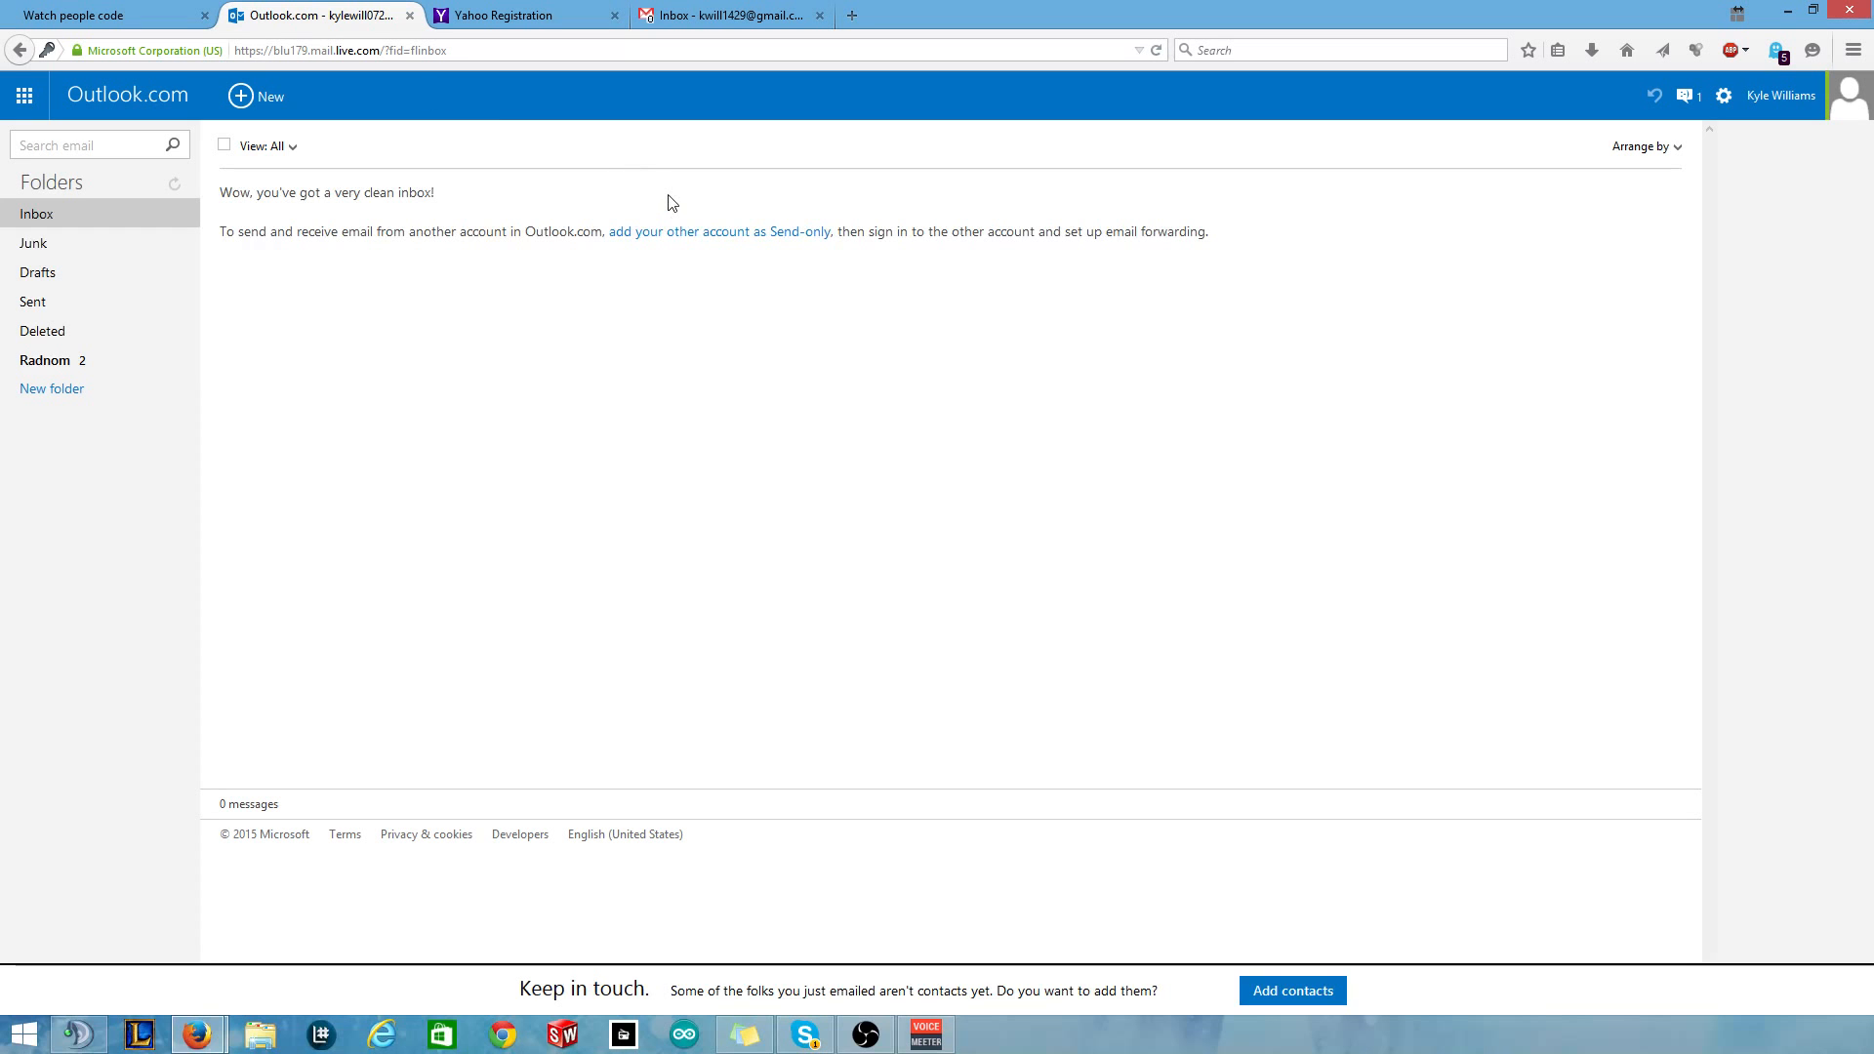
Send a Gmail message to the Outlook.com address with subject 'Test' and body 'Make a fiultewr'.
{"action": "left_click", "coordinate": [730, 15]}
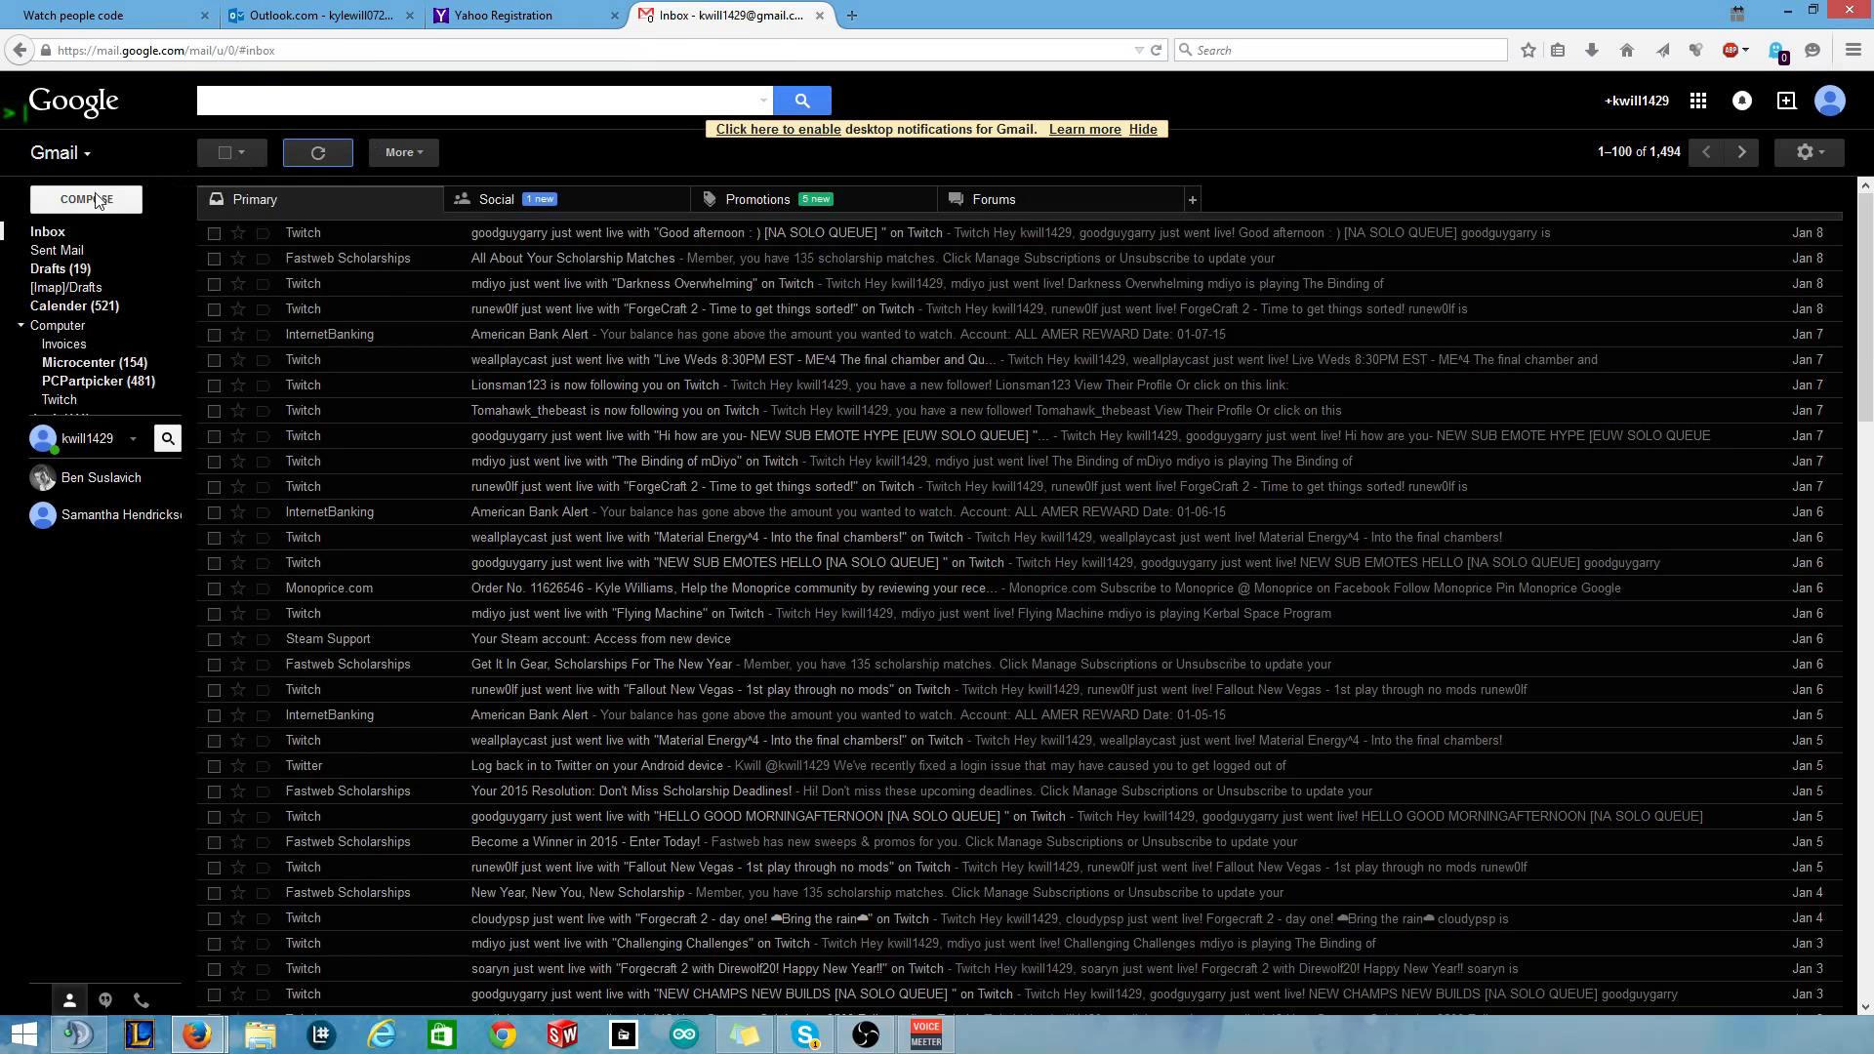
{"action": "key", "text": "c"}
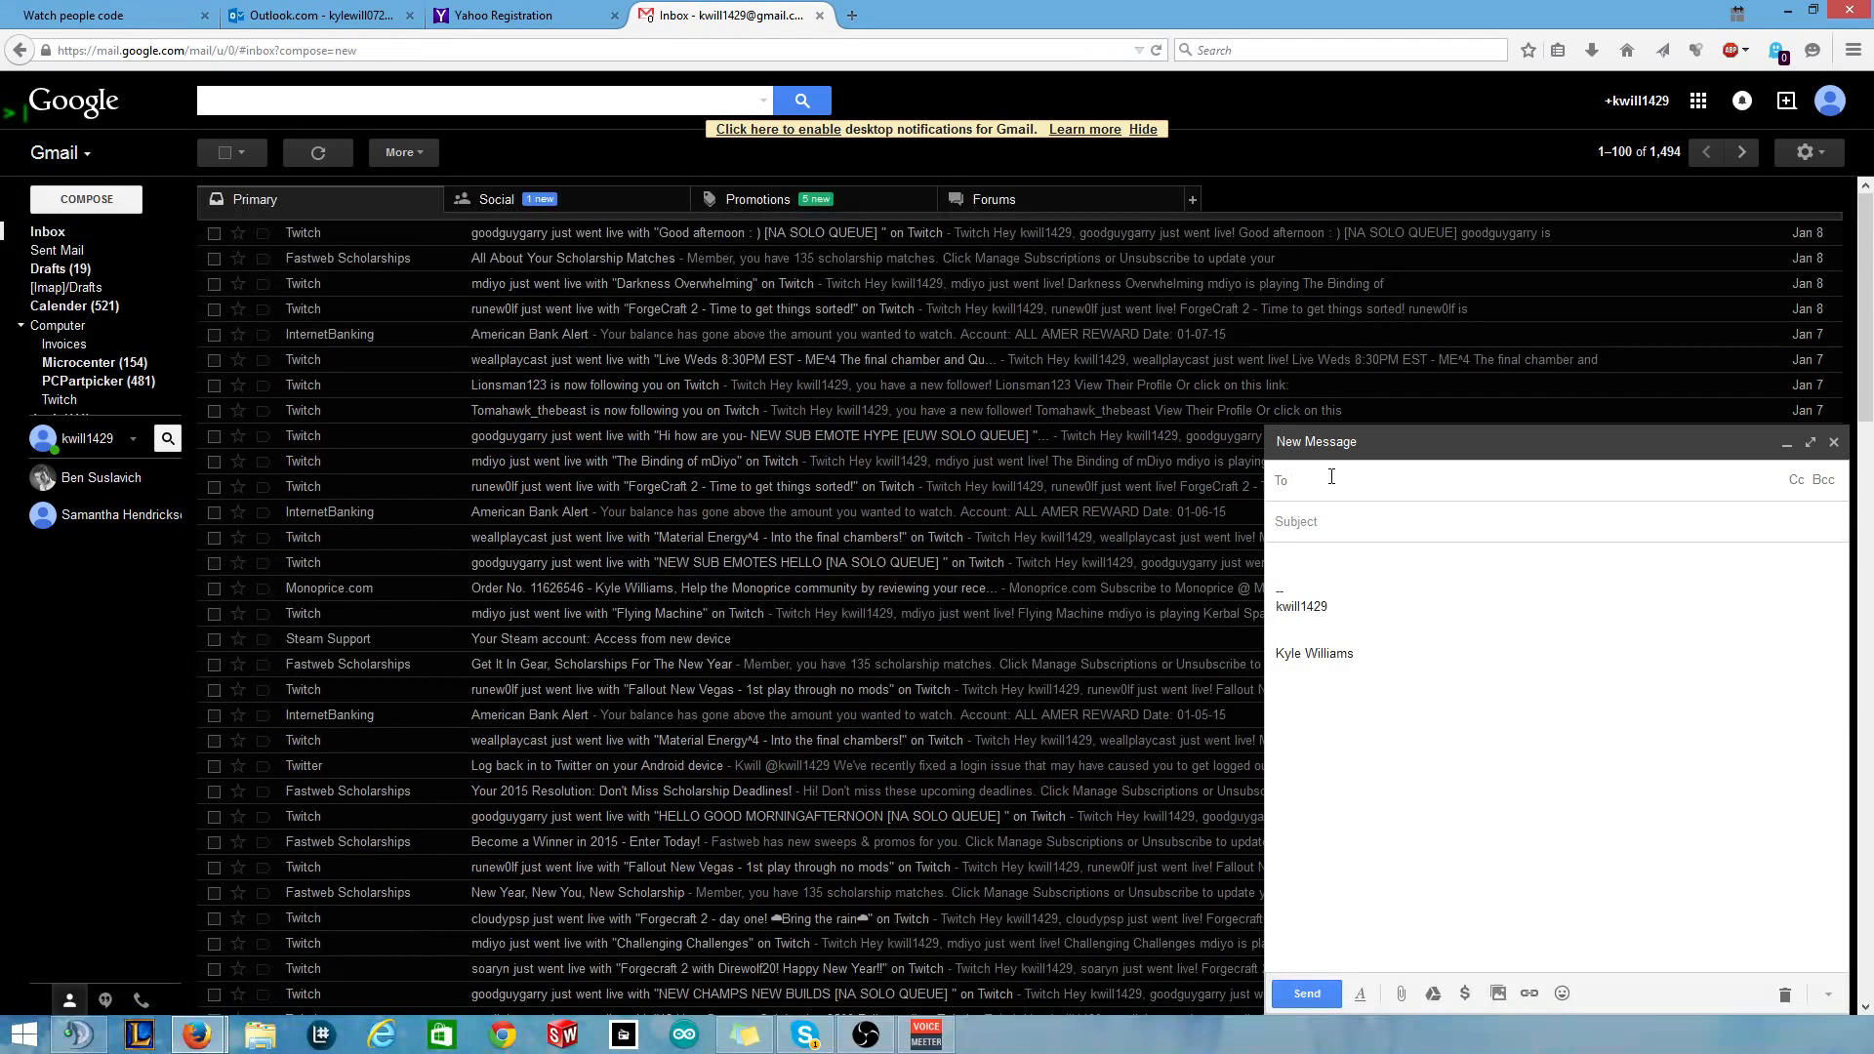
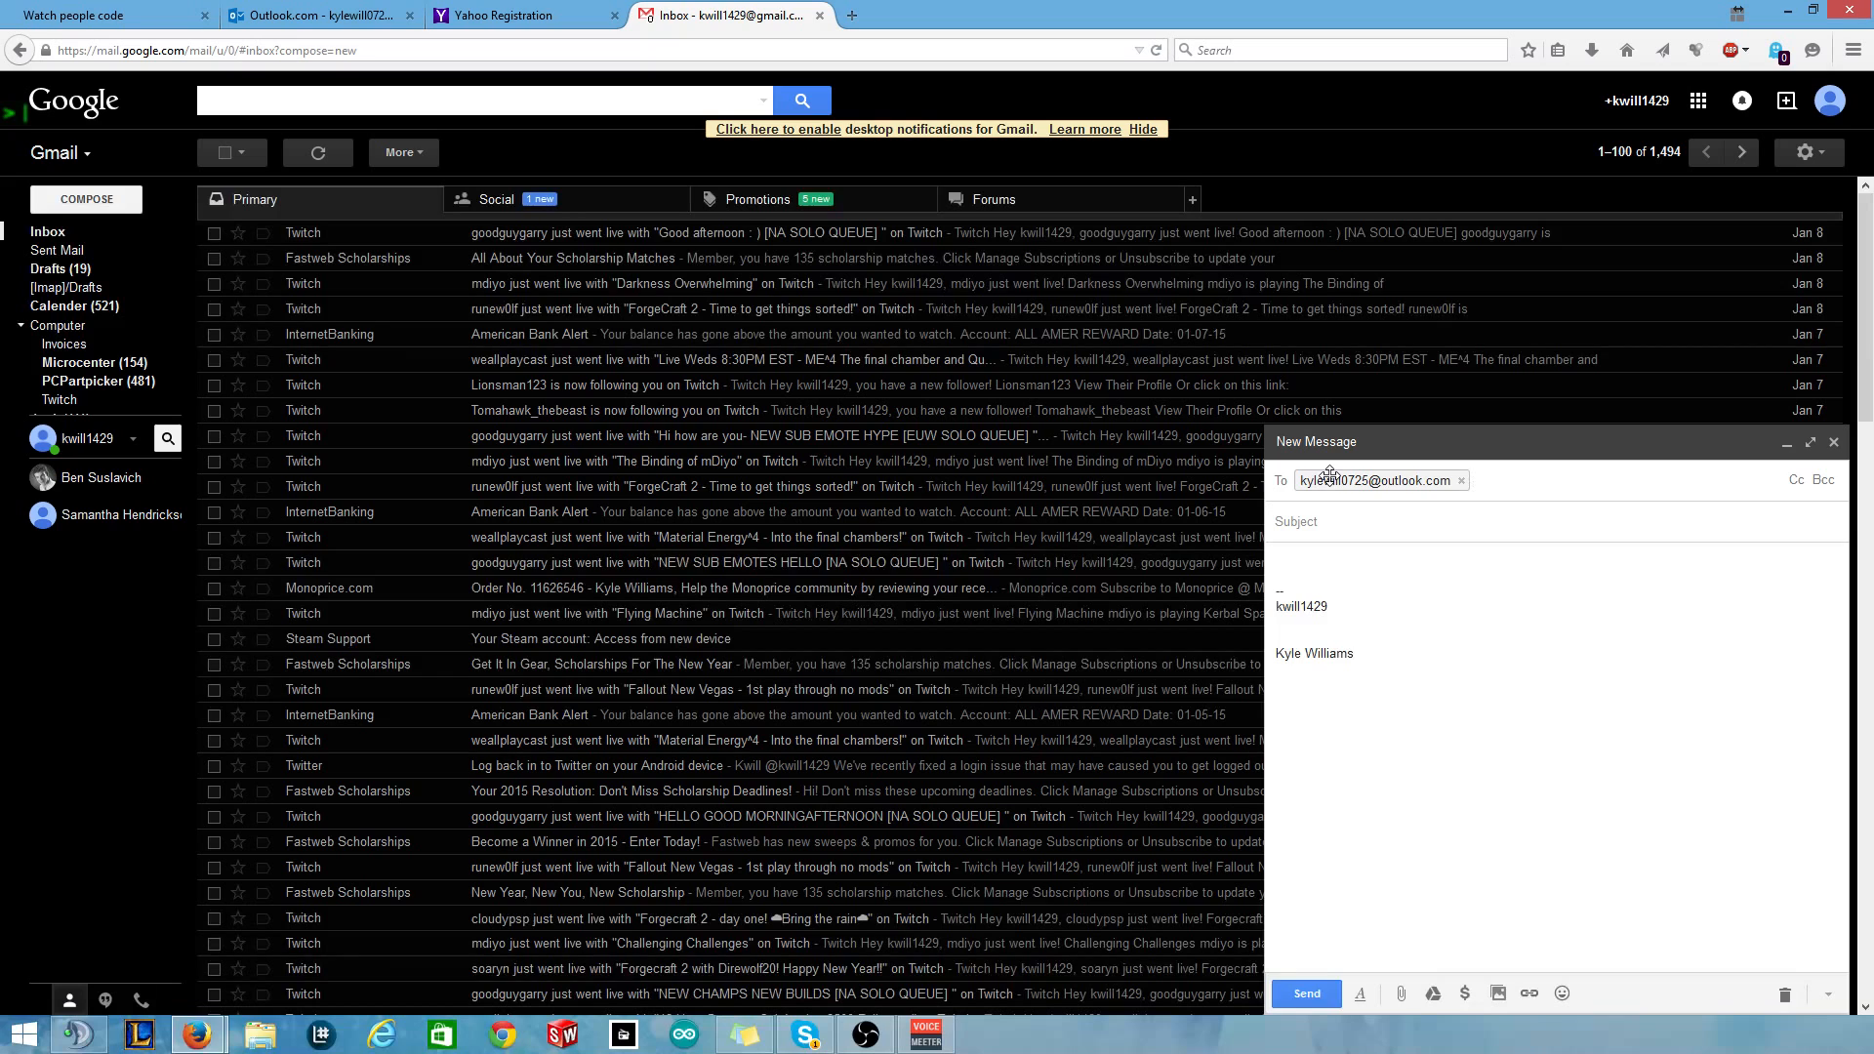
{"action": "key", "text": "Tab"}
{"action": "type", "text": "Test"}
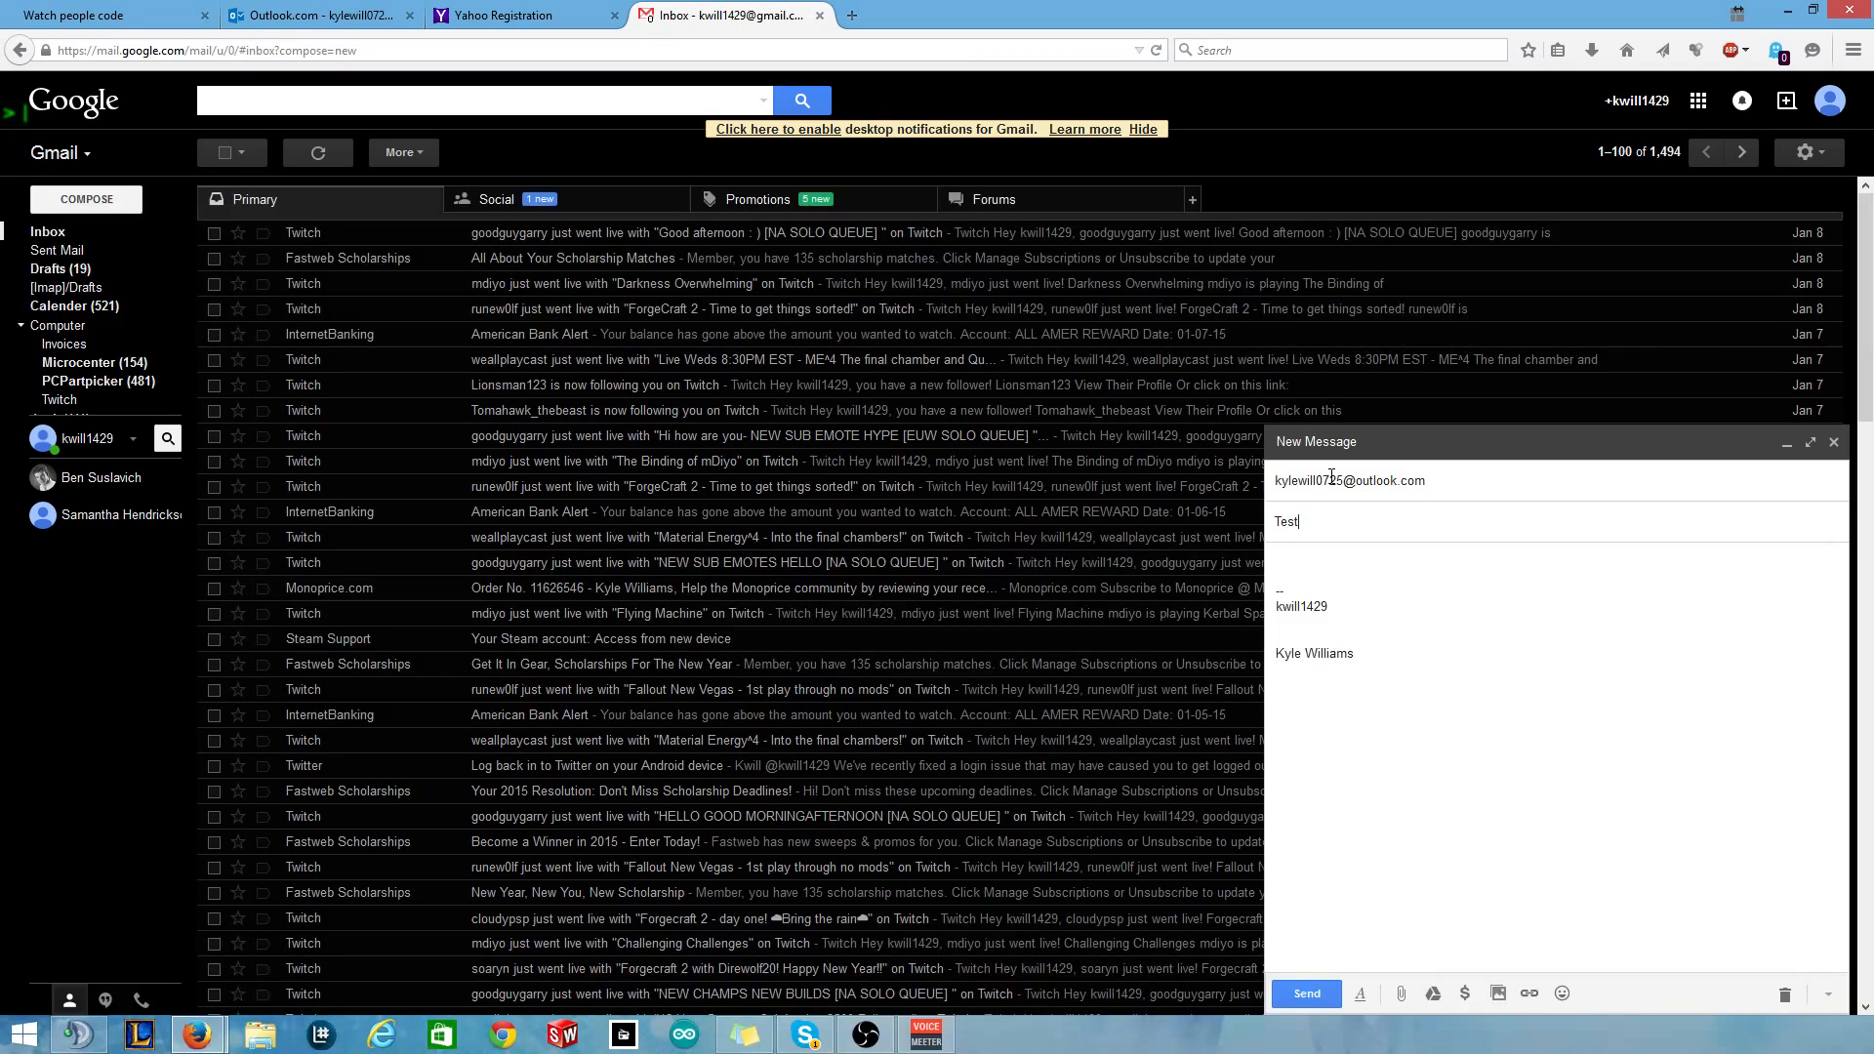
{"action": "key", "text": "Tab"}
{"action": "type", "text": "Make a fiultewr"}
{"action": "left_click", "coordinate": [1312, 997]}
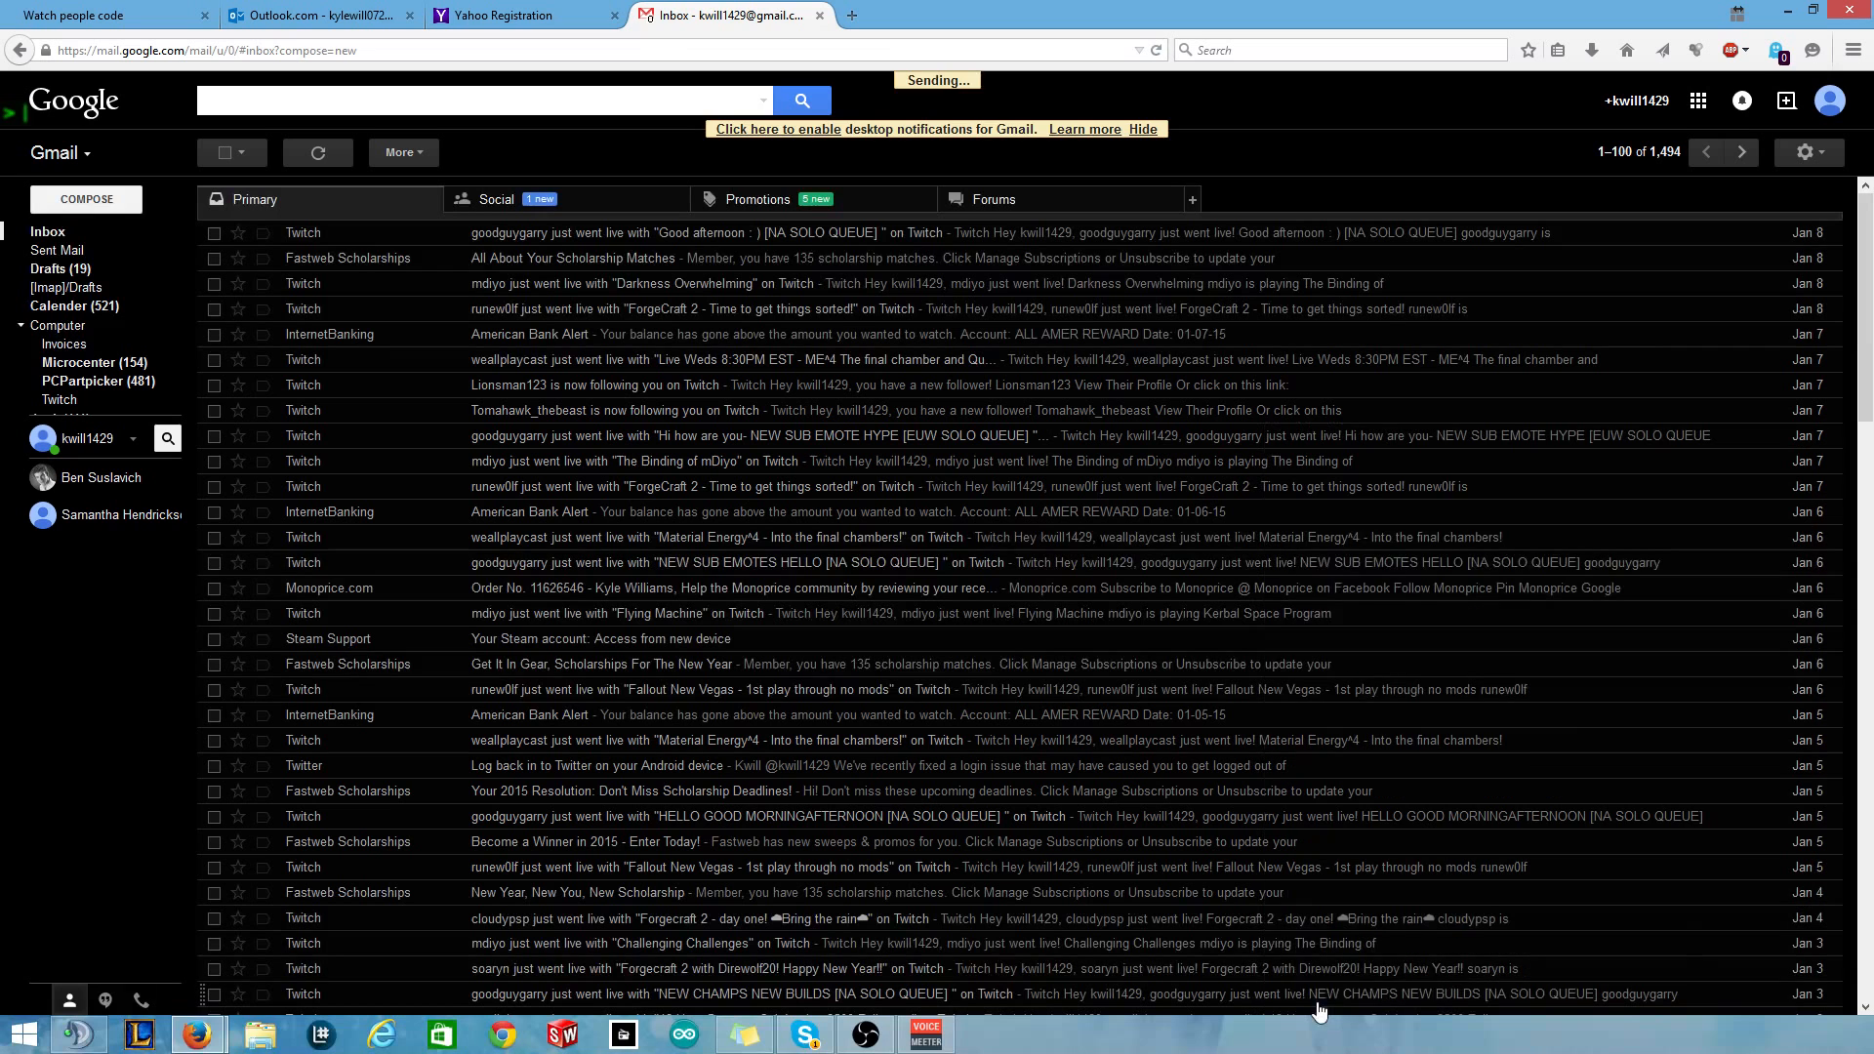
Refresh the Gmail inbox and open the 'Tets' message showing 'Make a filter'.
{"action": "left_click", "coordinate": [322, 15]}
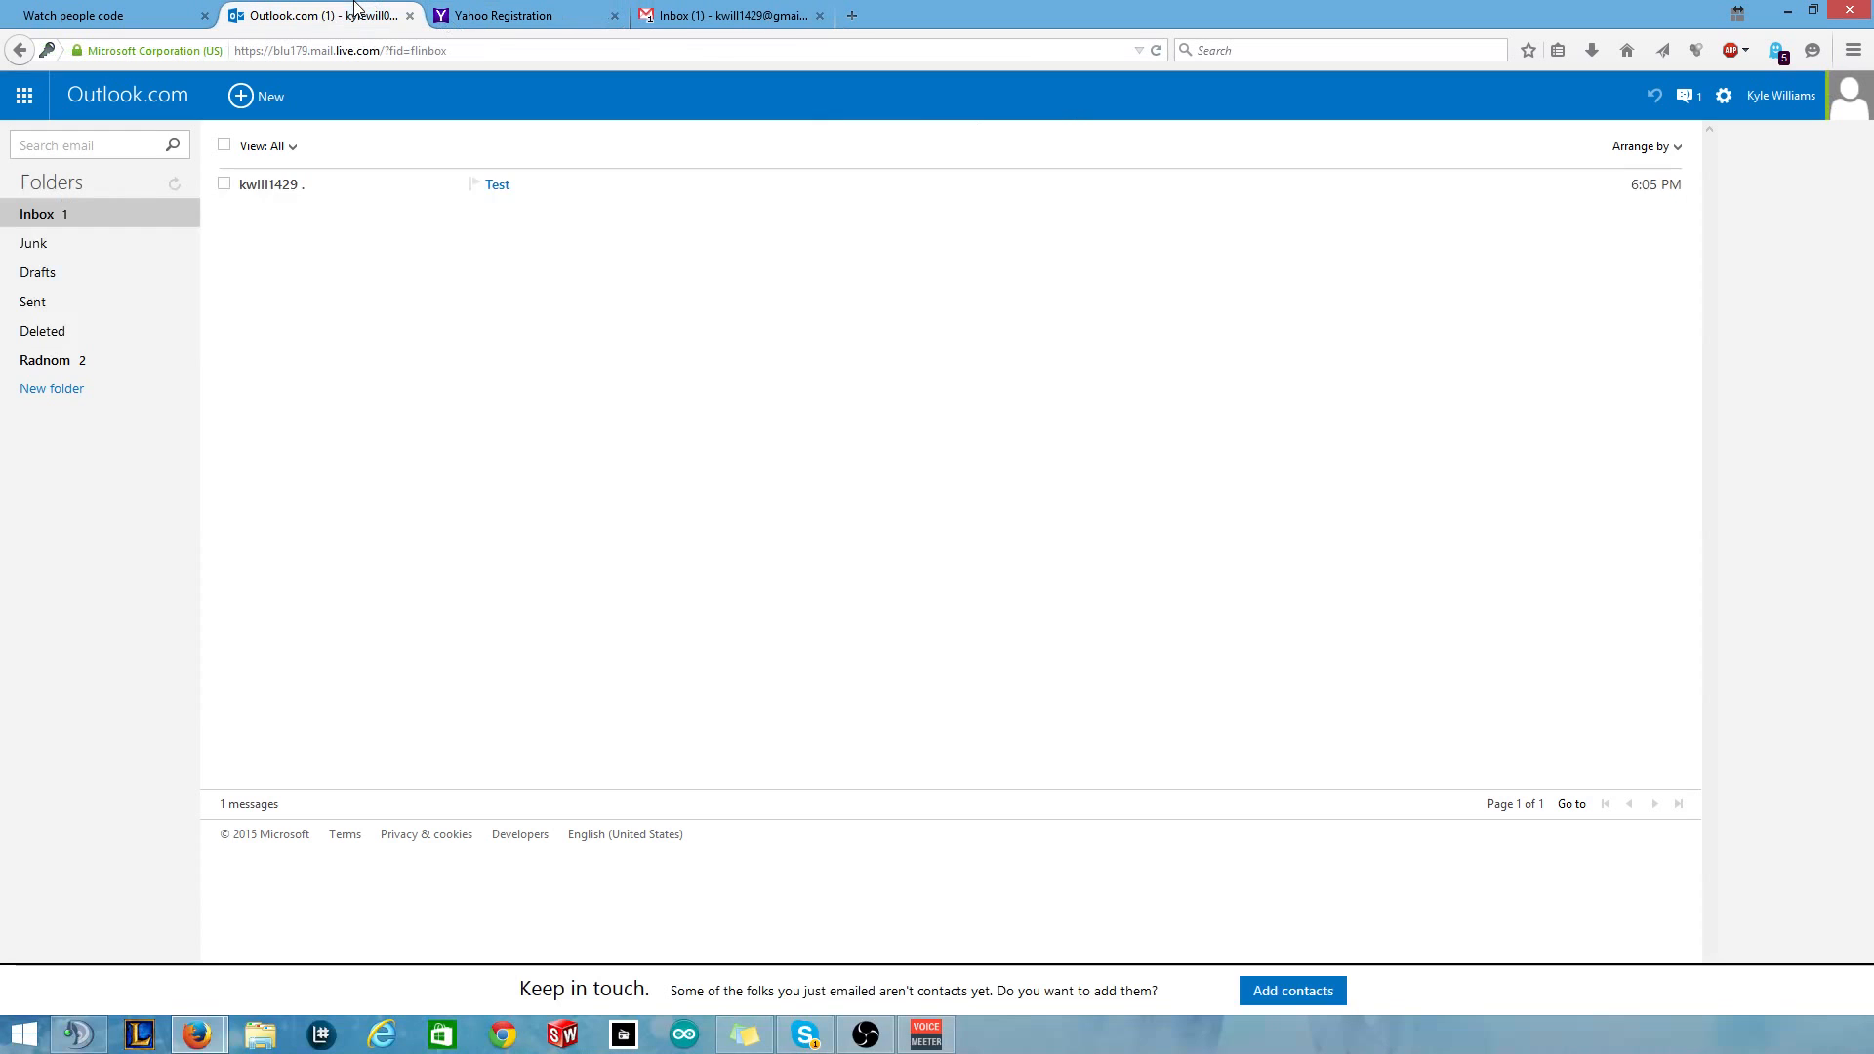
{"action": "left_click", "coordinate": [727, 15]}
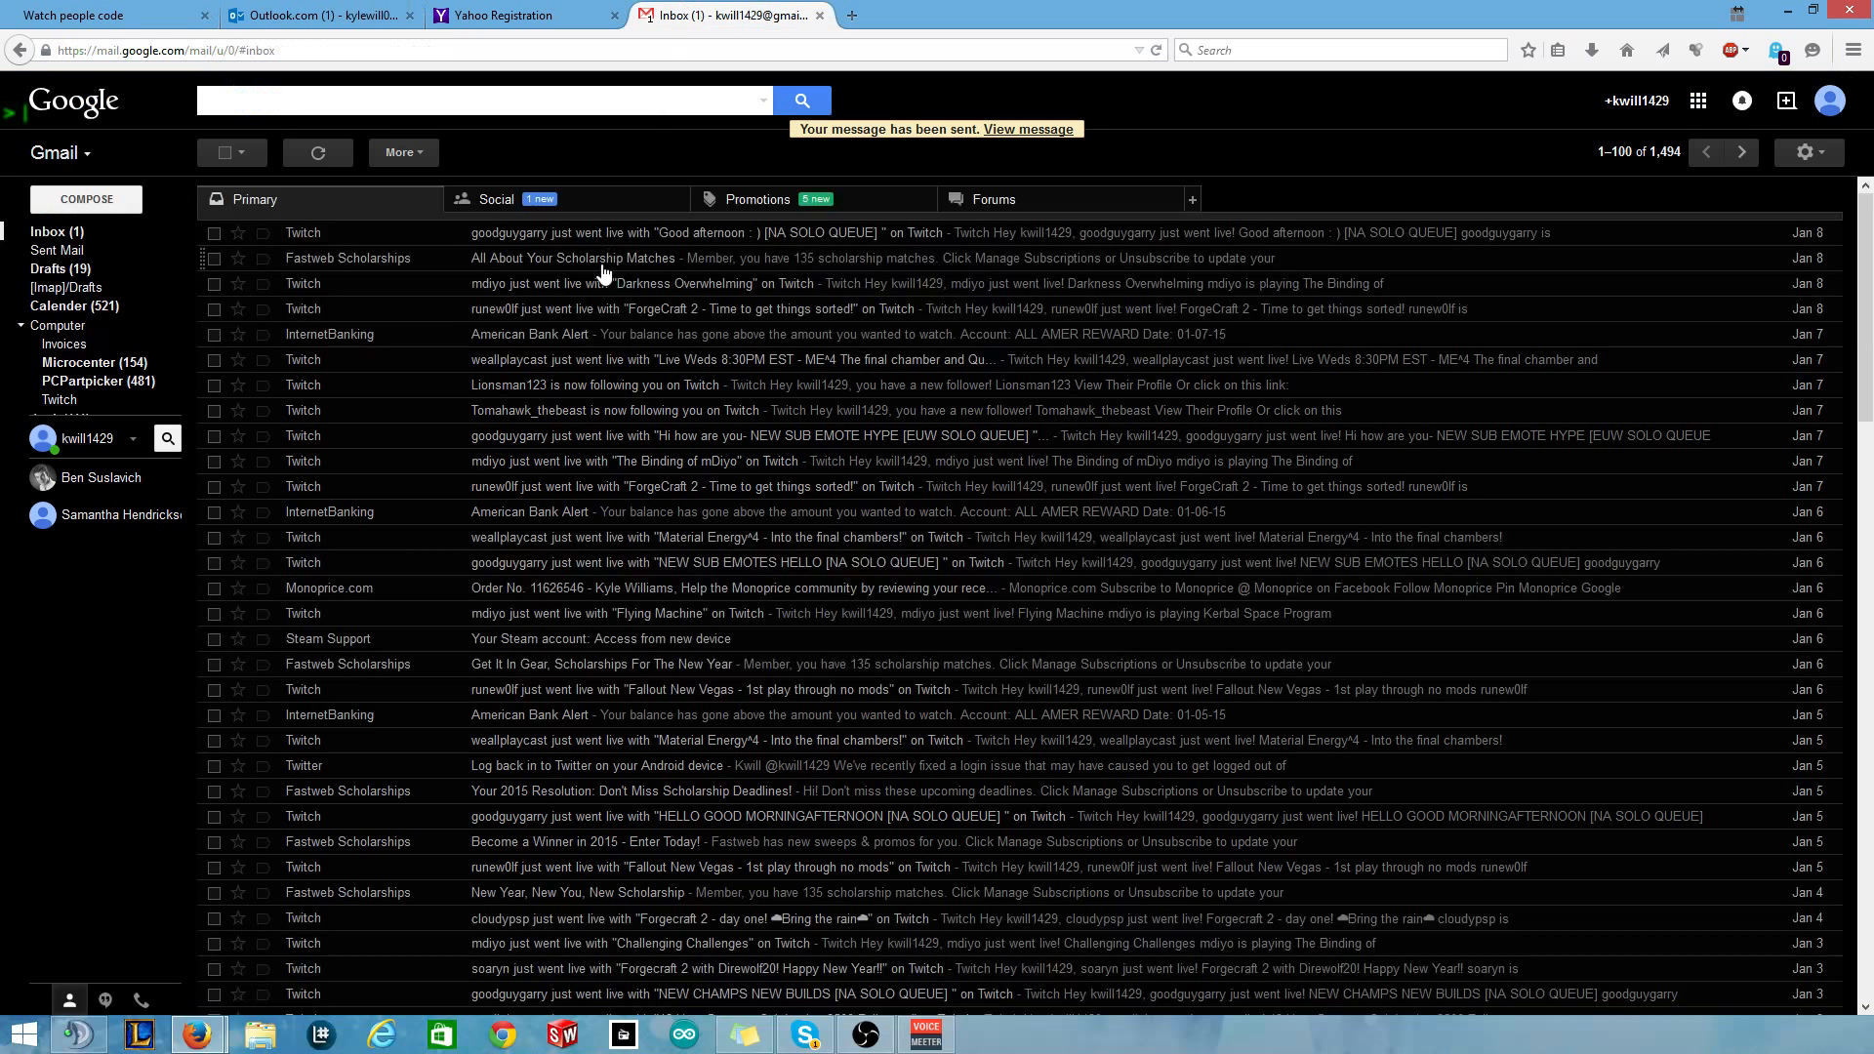
{"action": "left_click", "coordinate": [96, 234]}
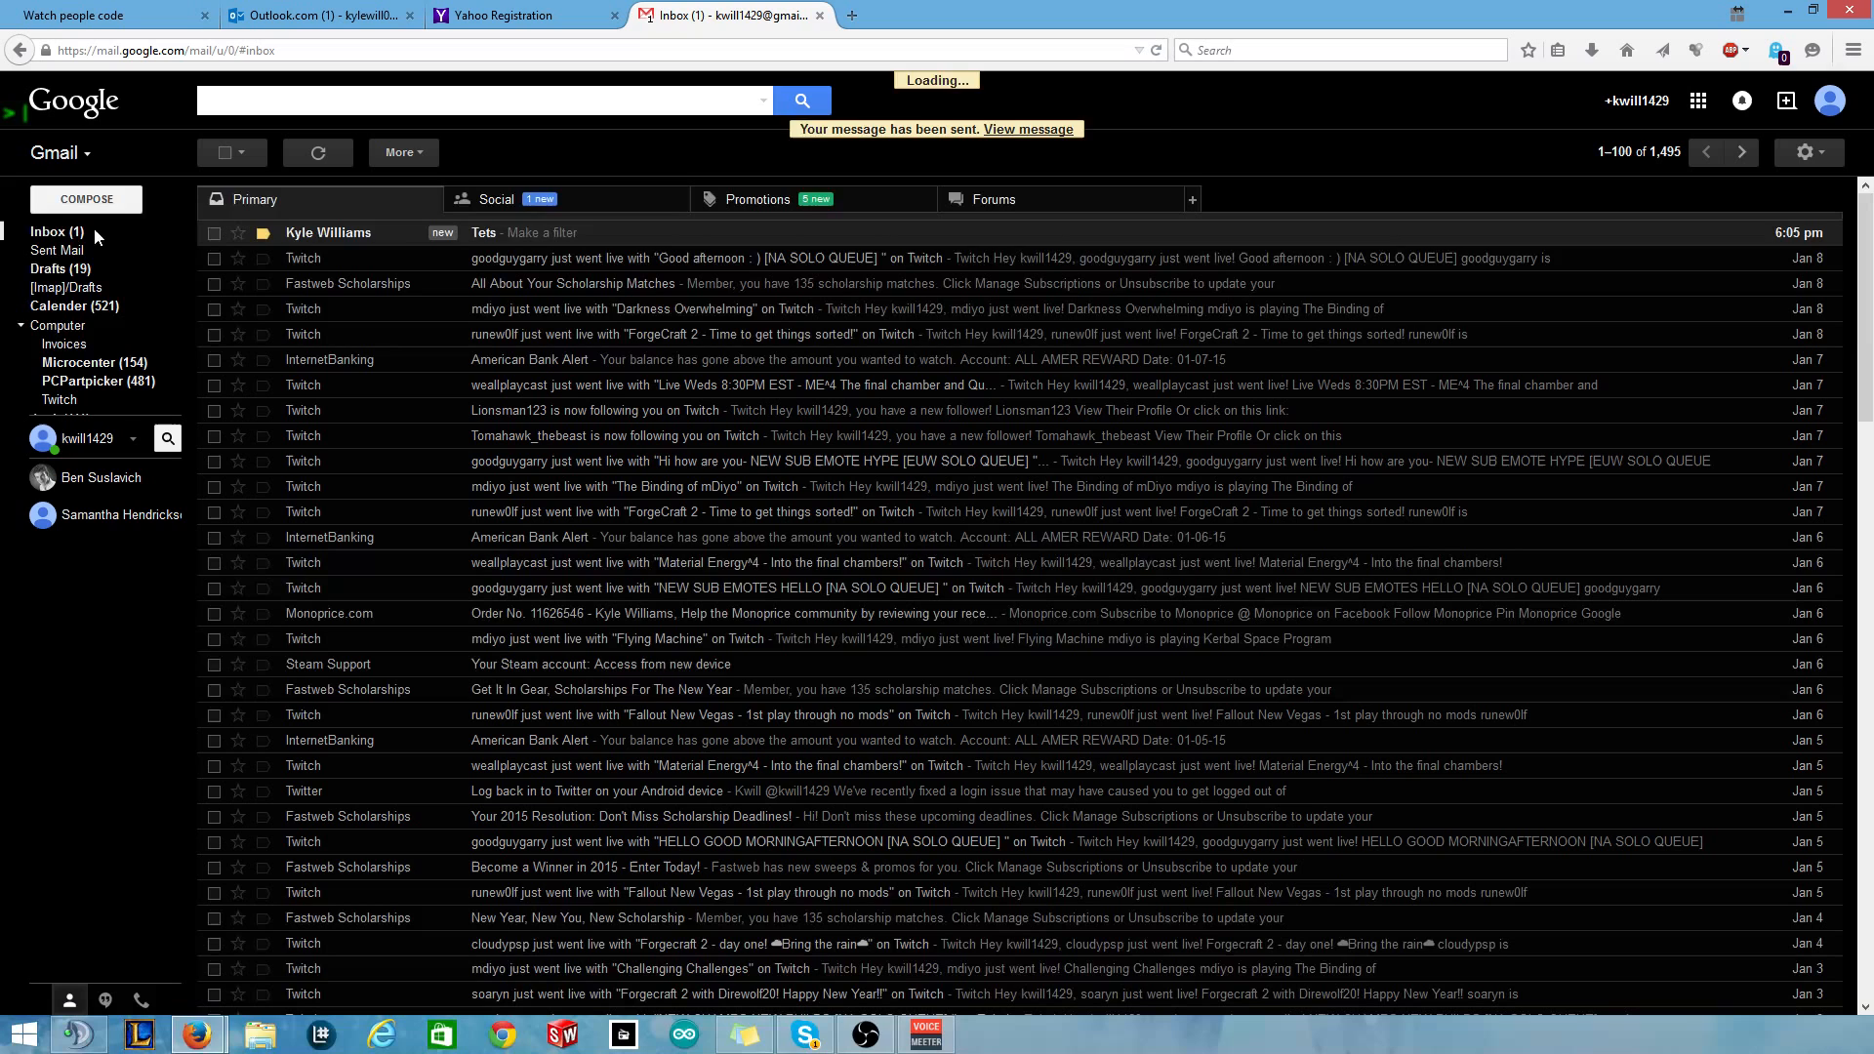
{"action": "left_click", "coordinate": [496, 246]}
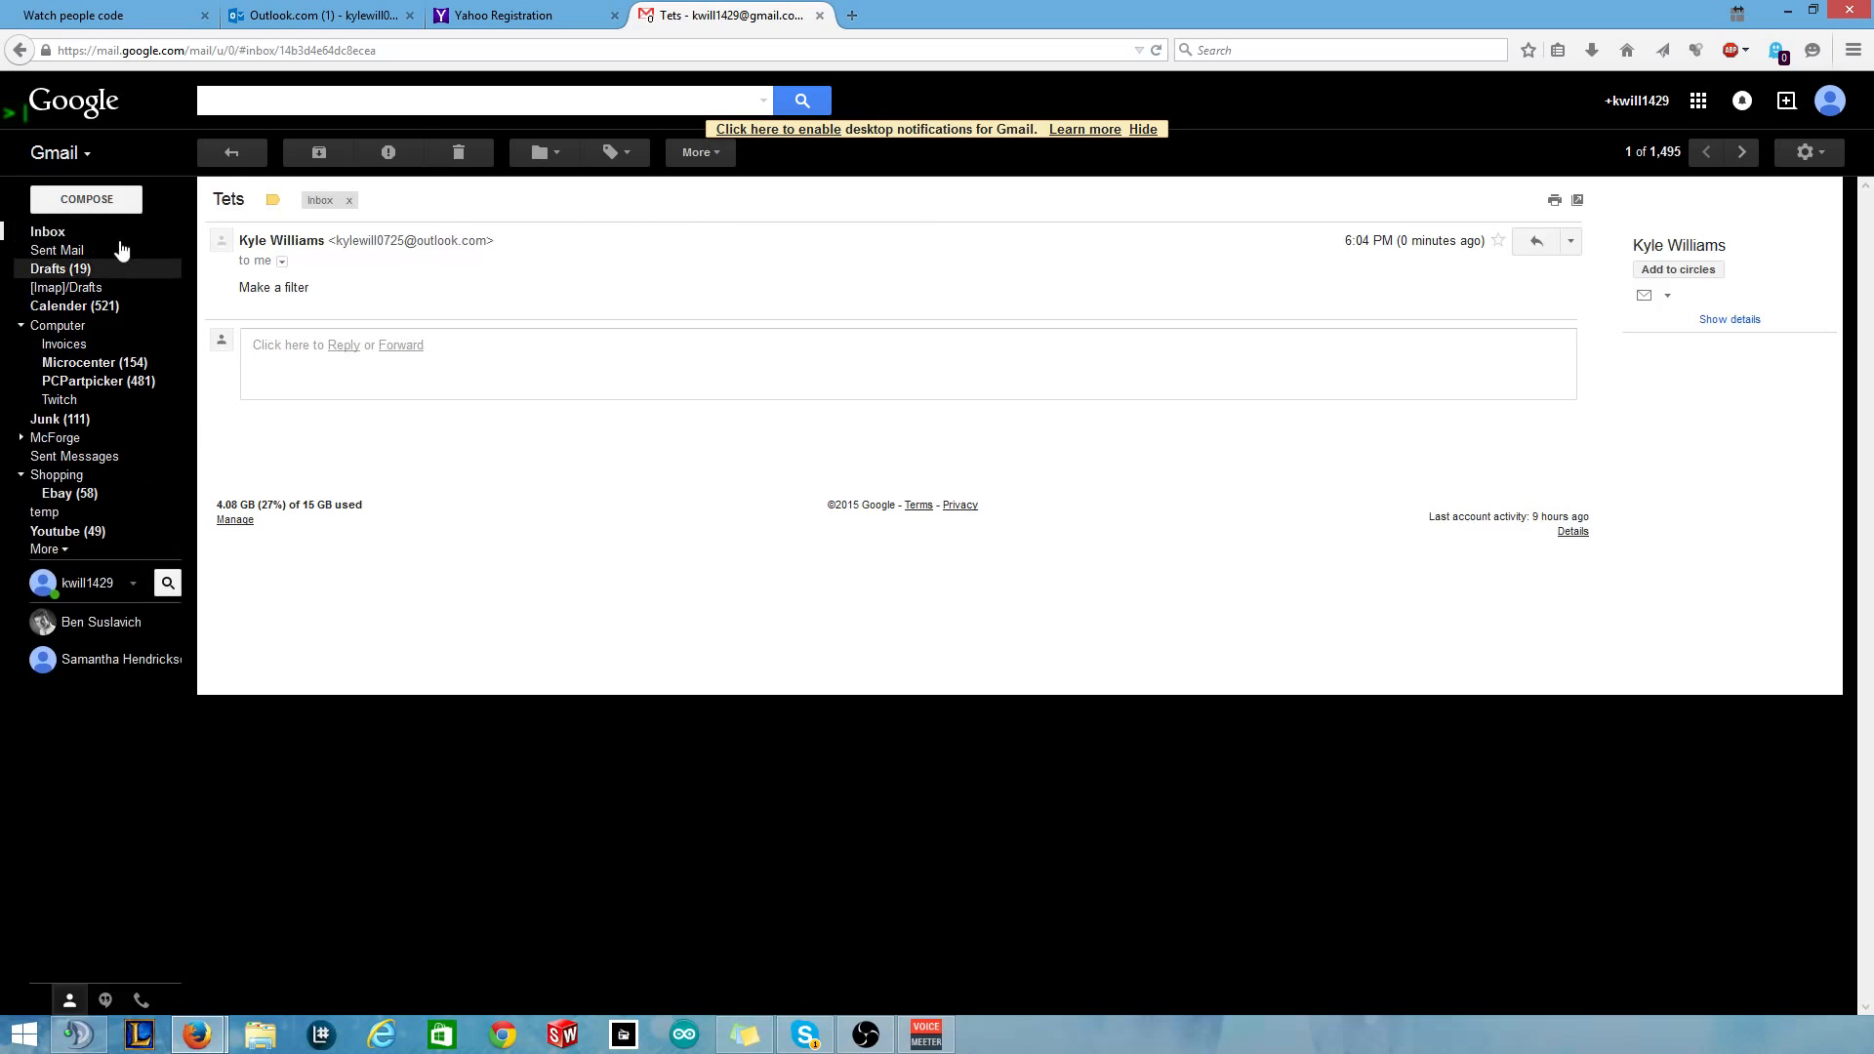
{"action": "mouse_move", "coordinate": [104, 278]}
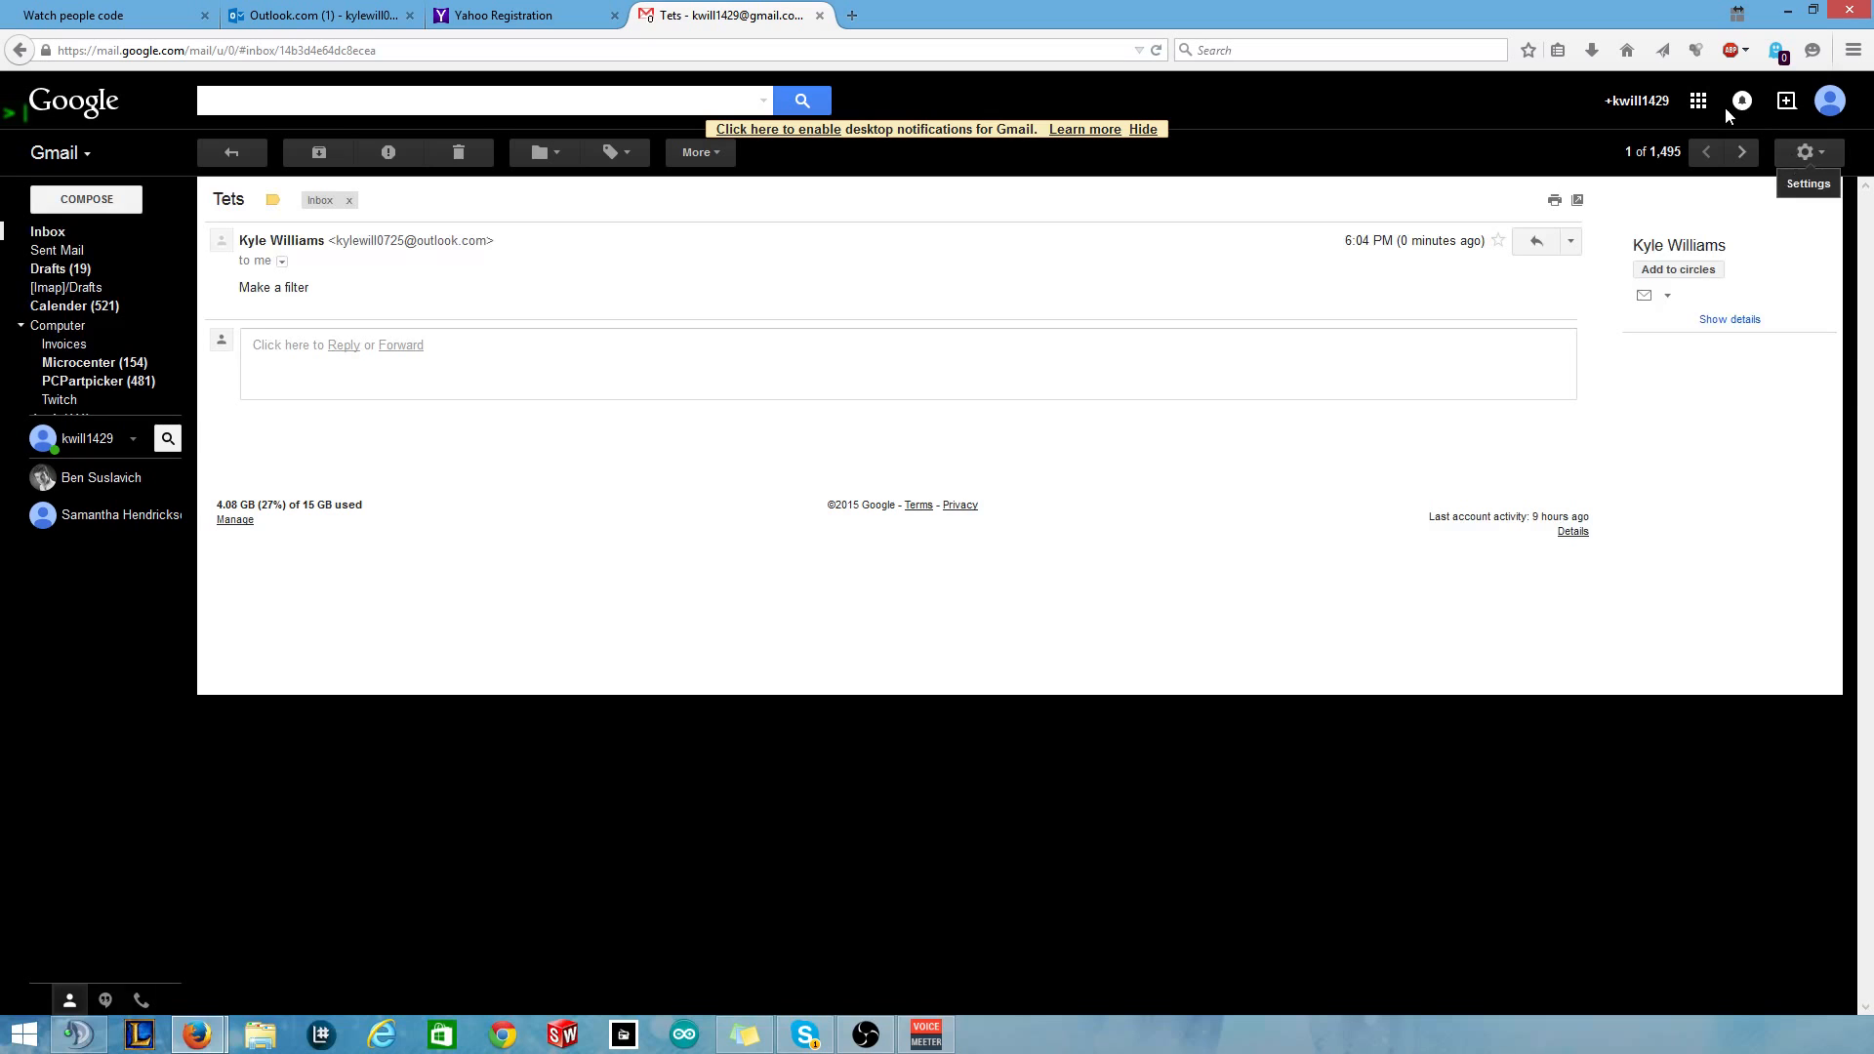
Open Gmail Settings, go to the Filters tab, and start a new filter.
{"action": "left_click", "coordinate": [1807, 155]}
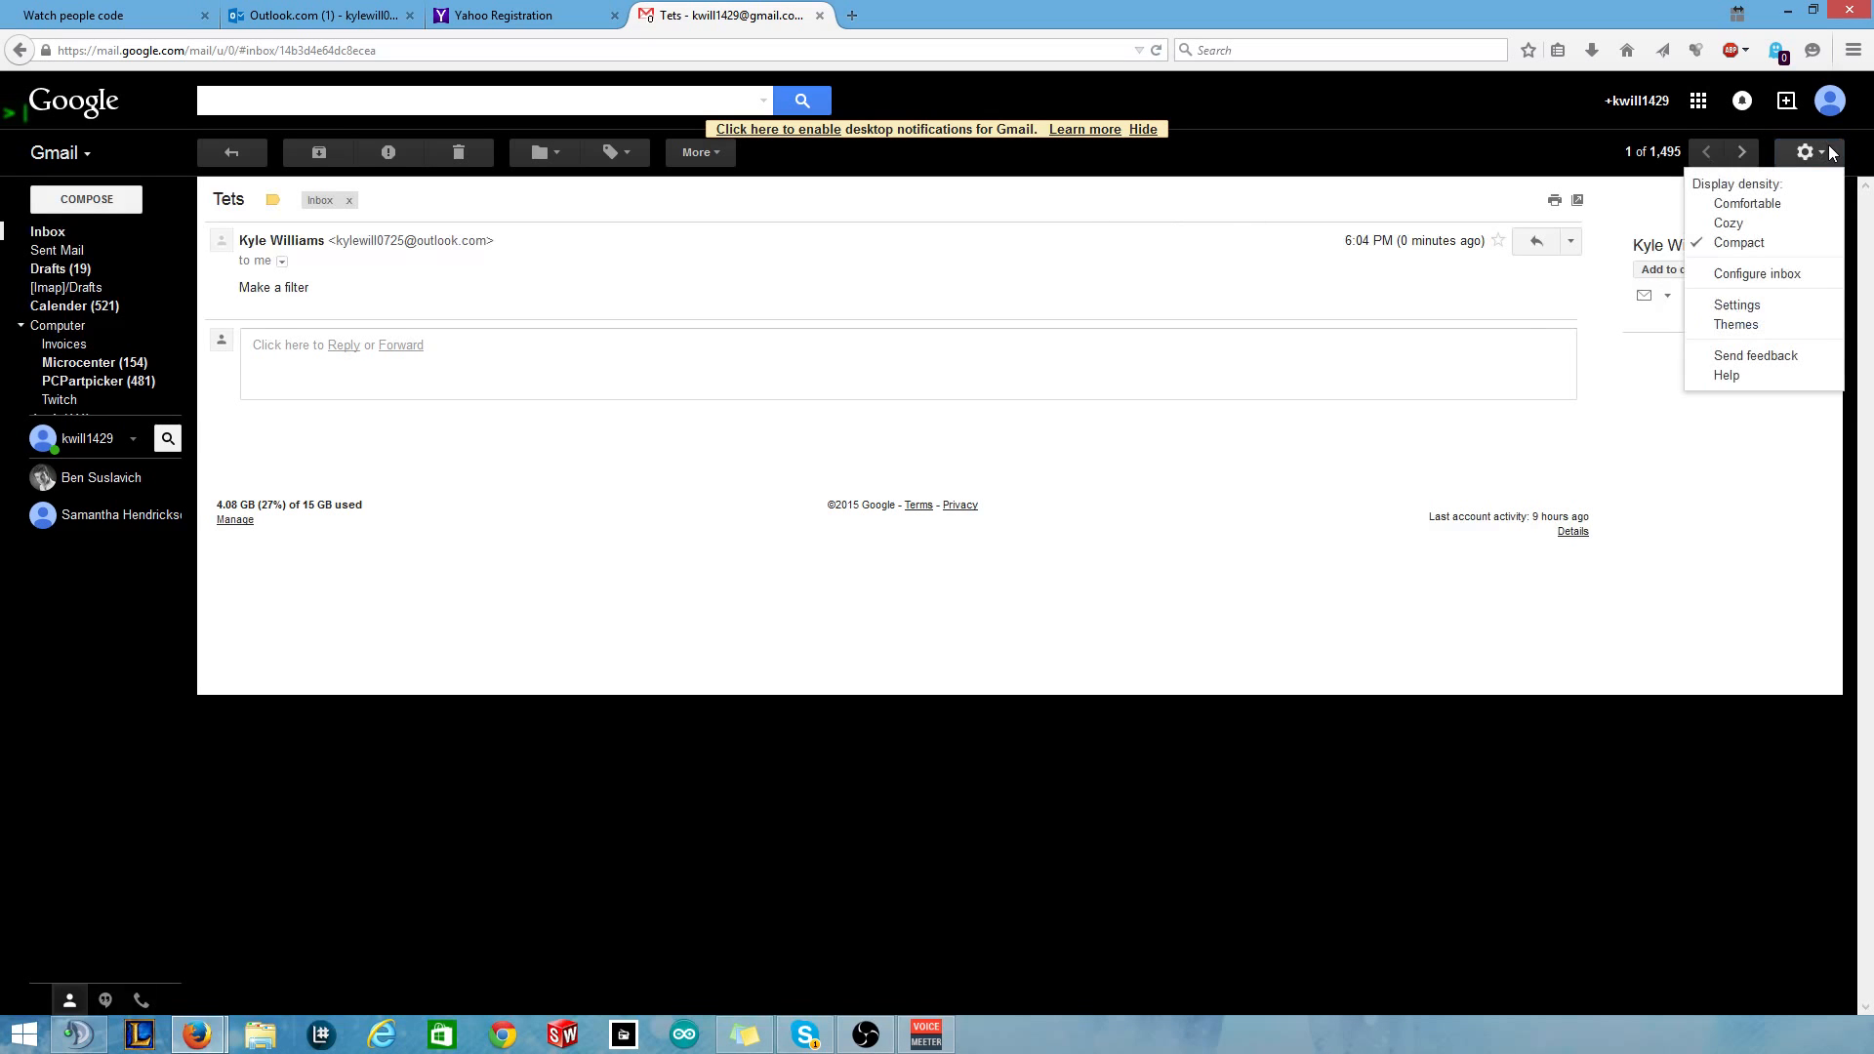
{"action": "left_click", "coordinate": [1739, 308]}
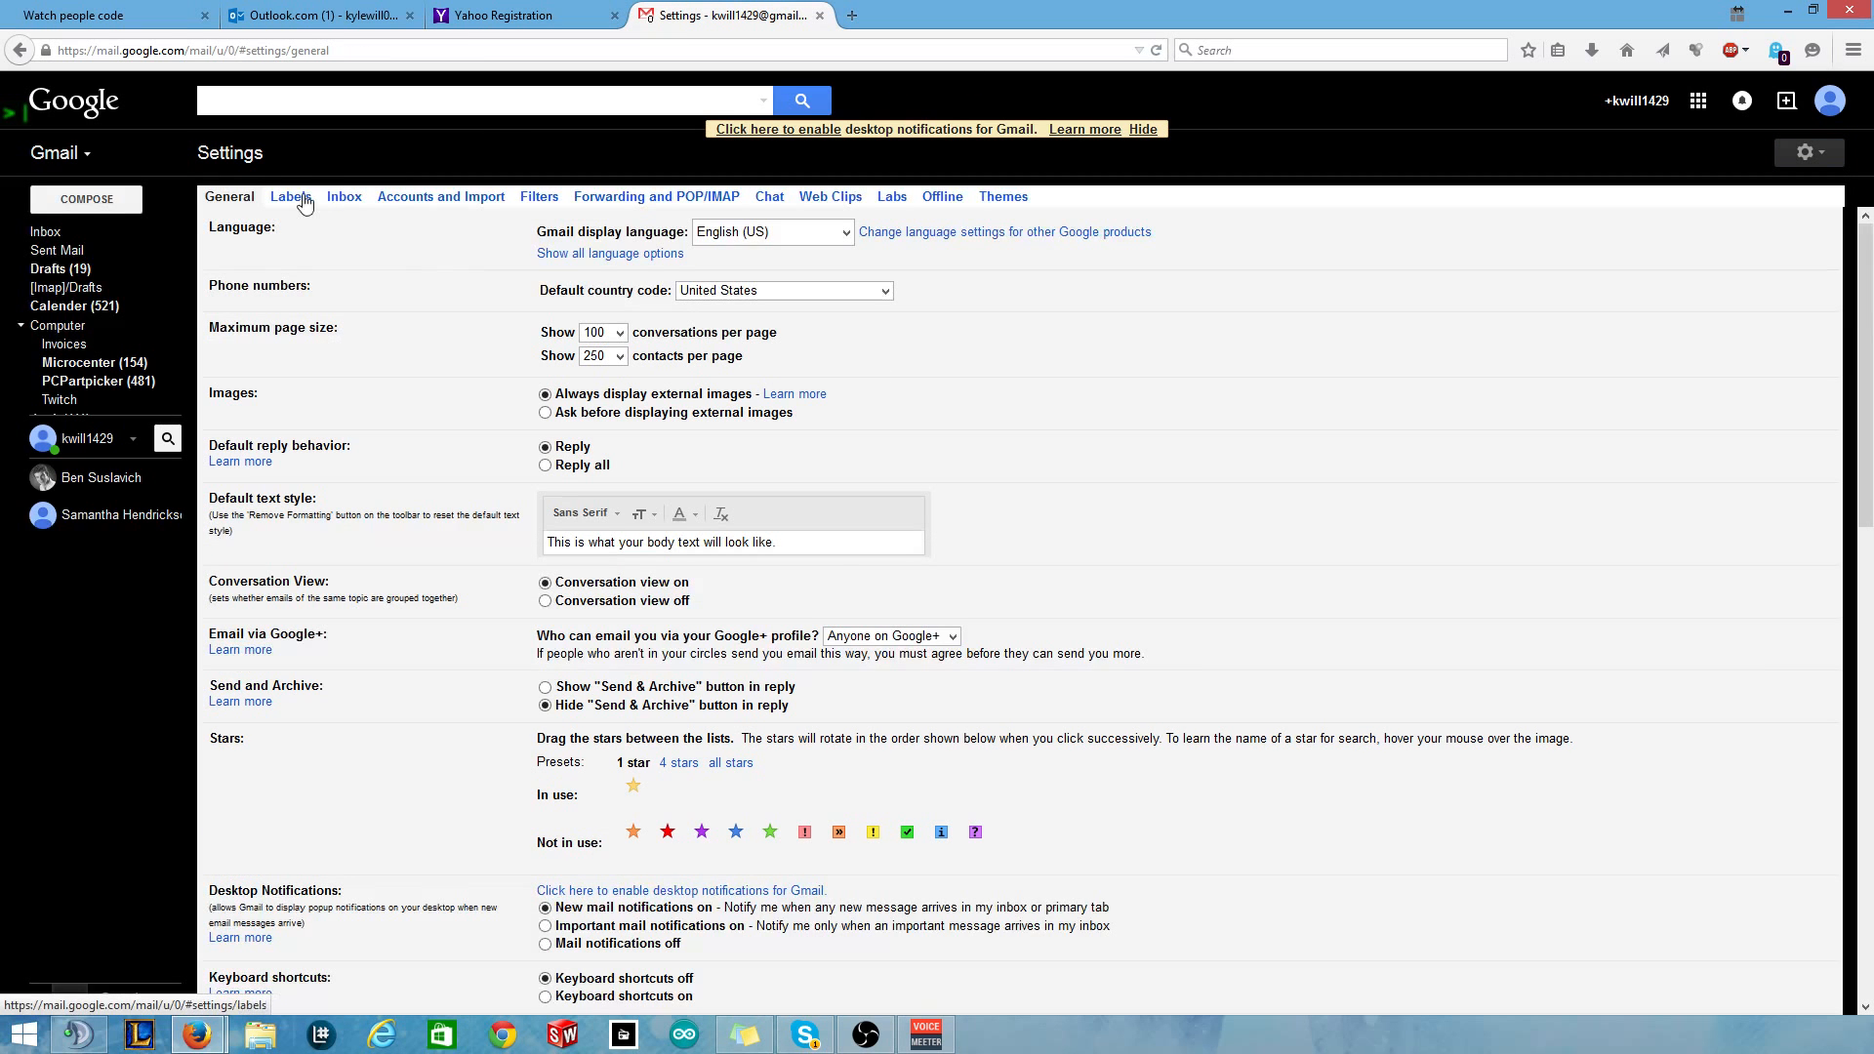
{"action": "left_click", "coordinate": [303, 196]}
{"action": "left_click", "coordinate": [540, 197]}
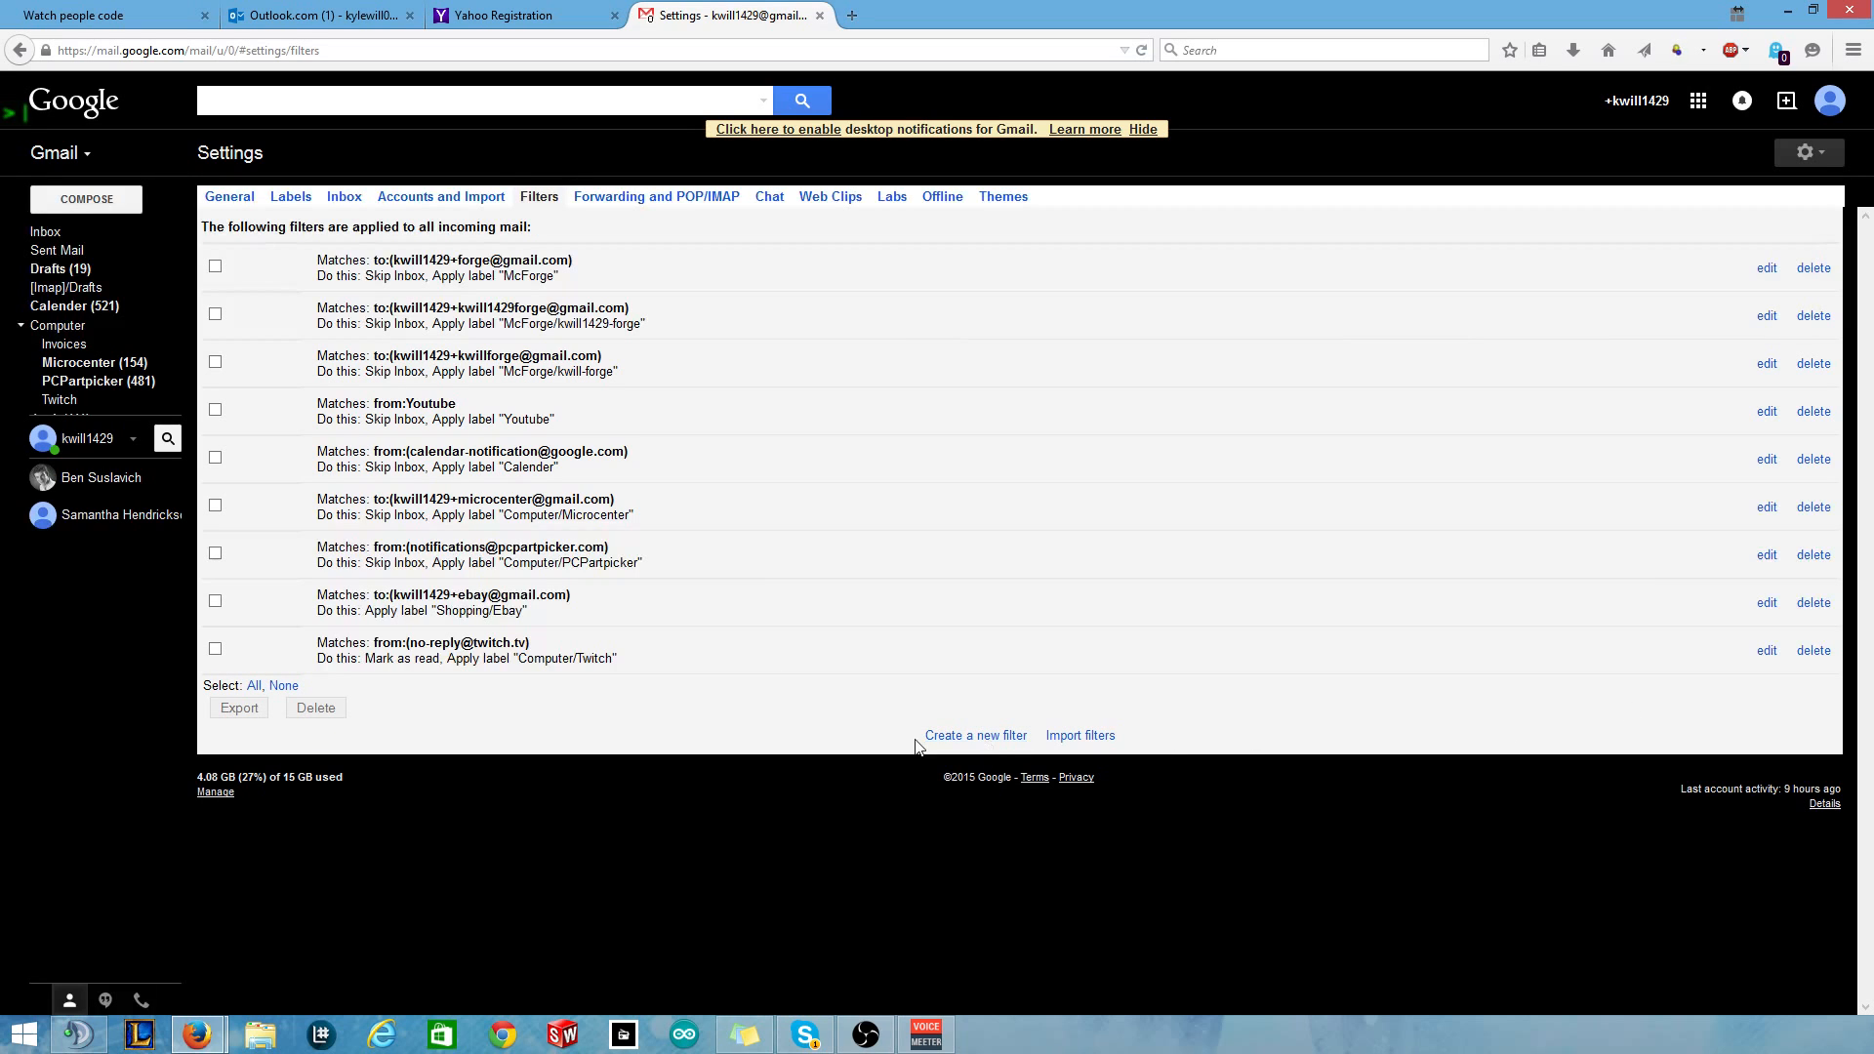
{"action": "left_click", "coordinate": [963, 736]}
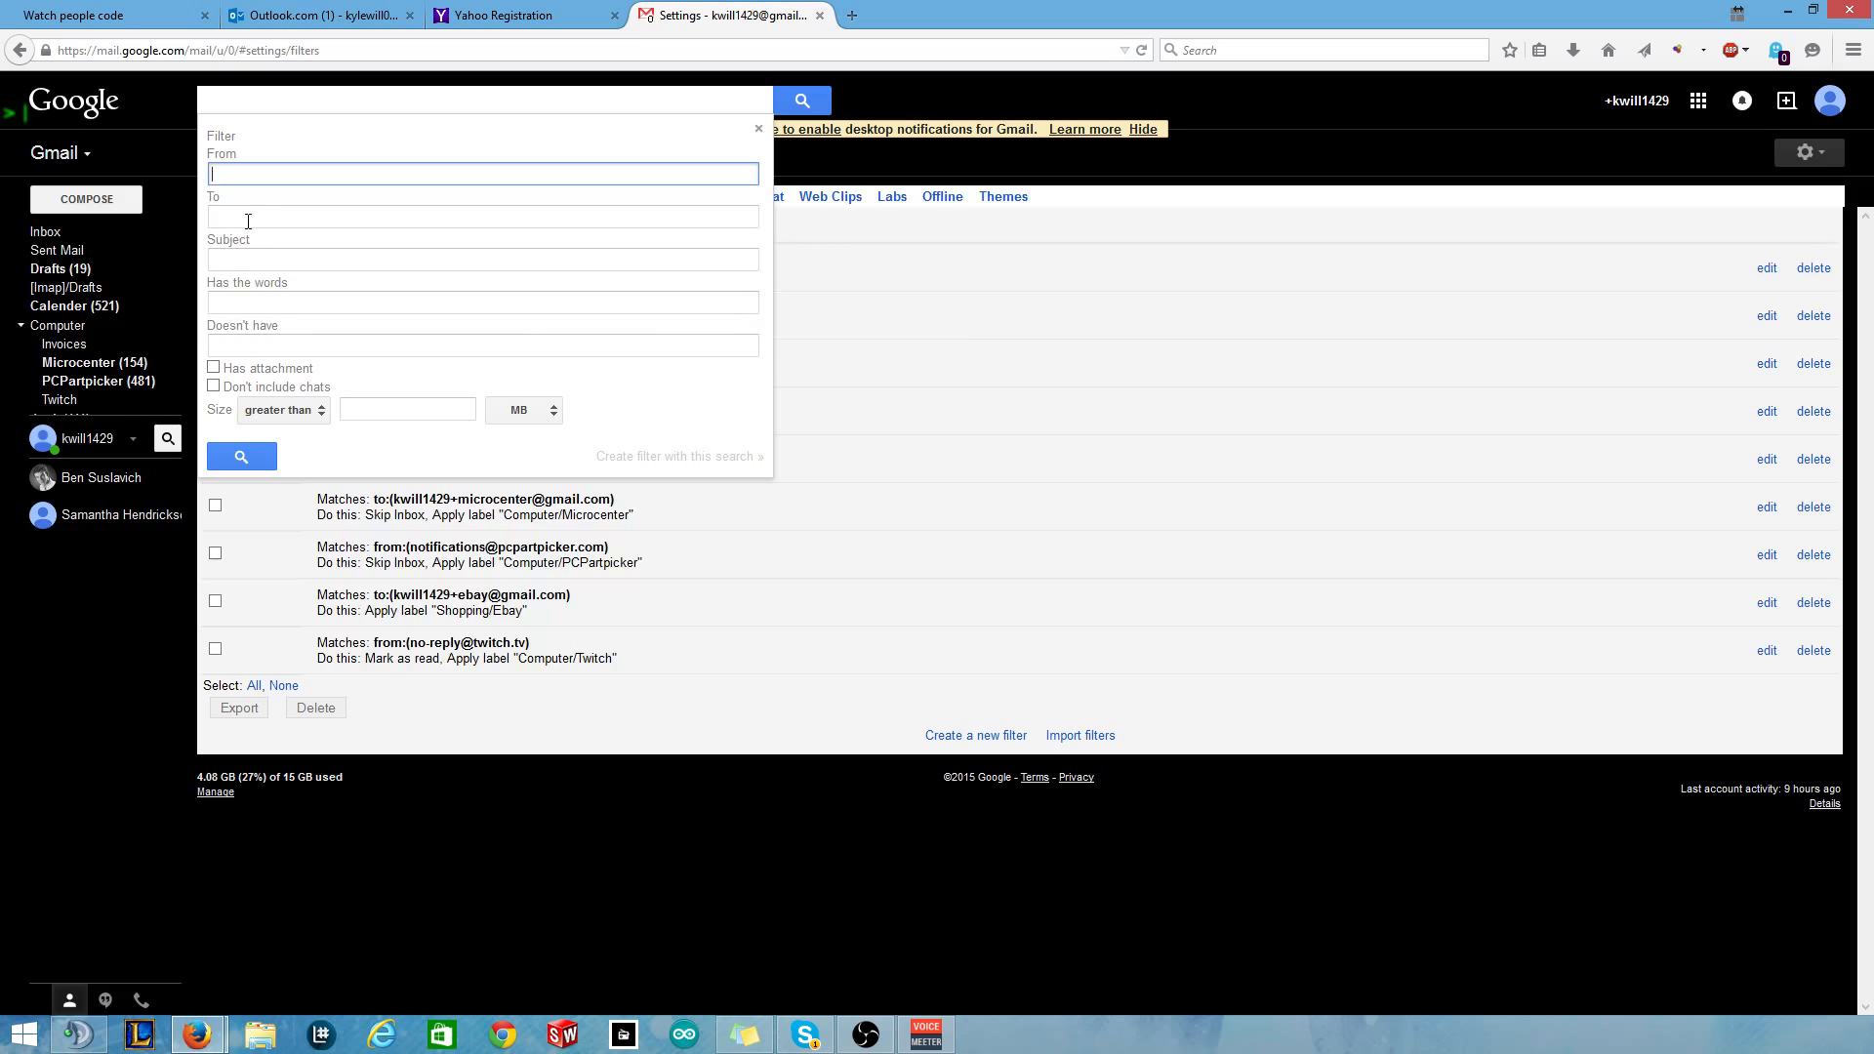
Set the filter's From criterion to the Outlook.com address and create a filter from this search.
{"action": "left_click", "coordinate": [256, 259]}
{"action": "left_click", "coordinate": [255, 303]}
{"action": "left_click", "coordinate": [252, 346]}
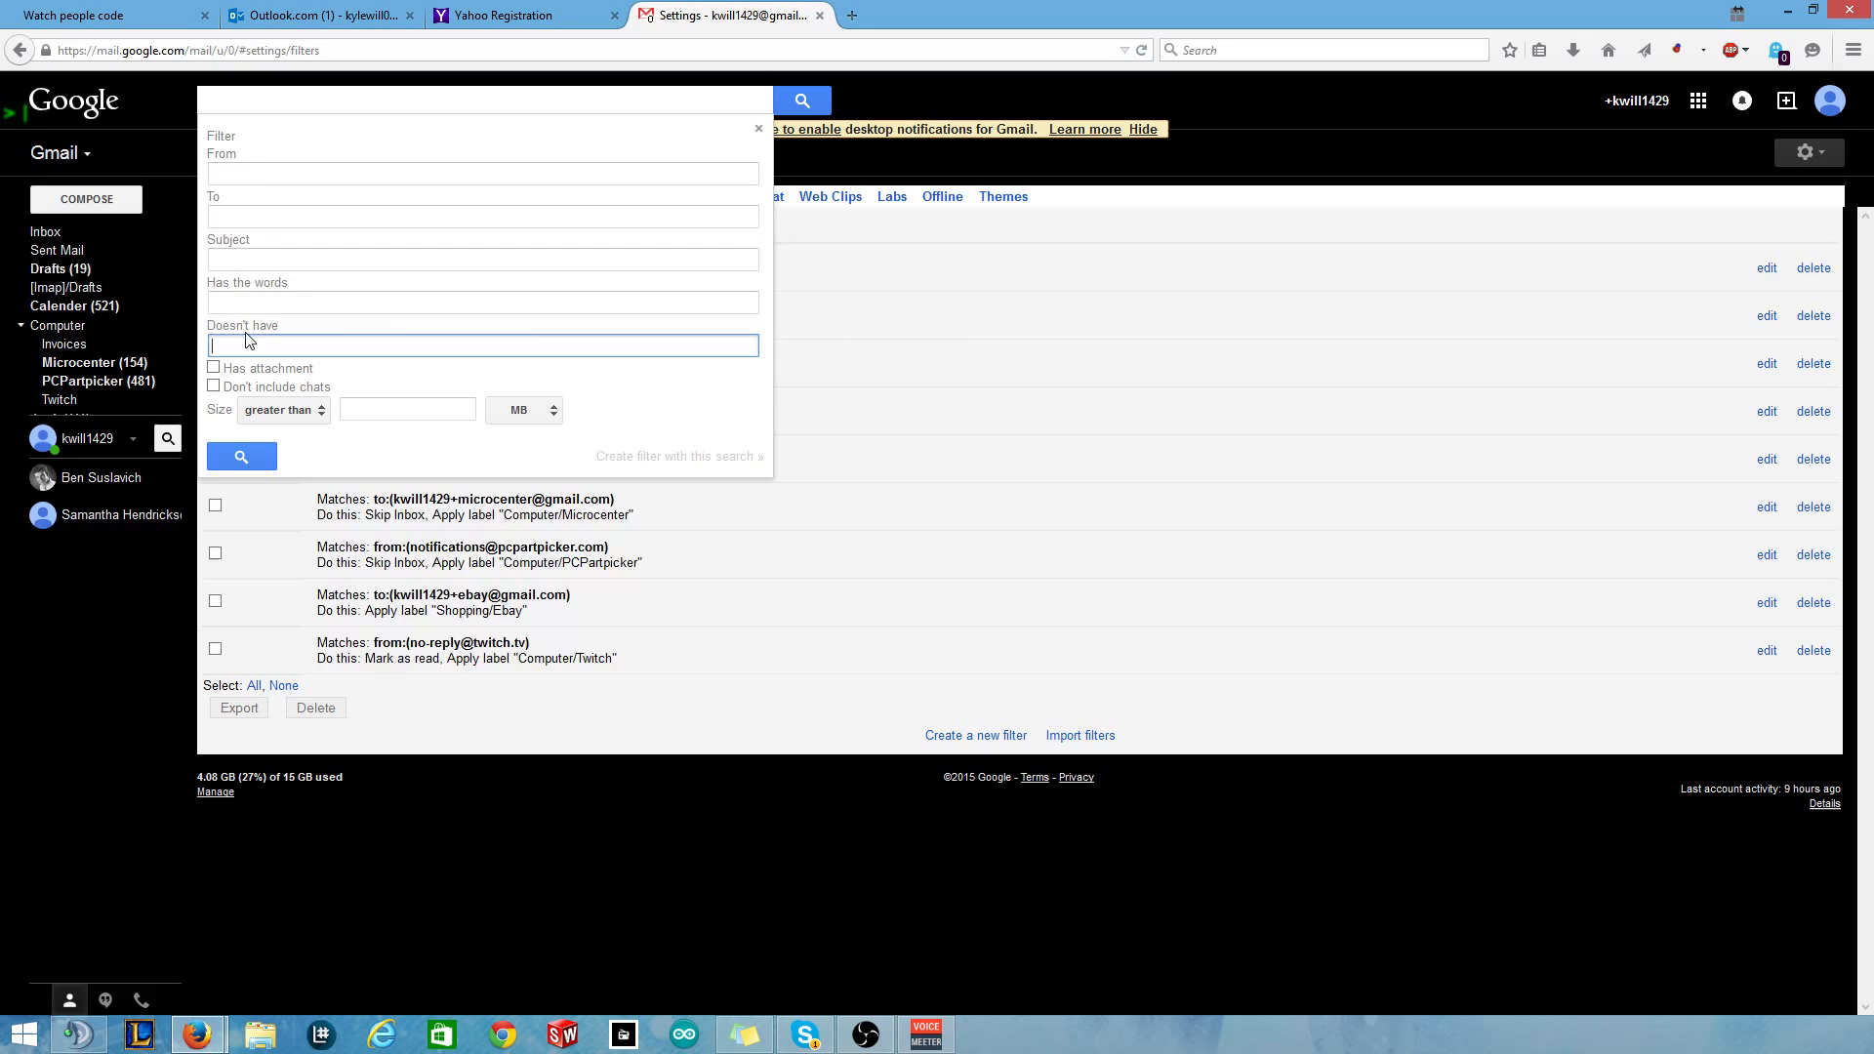
{"action": "left_click", "coordinate": [262, 177]}
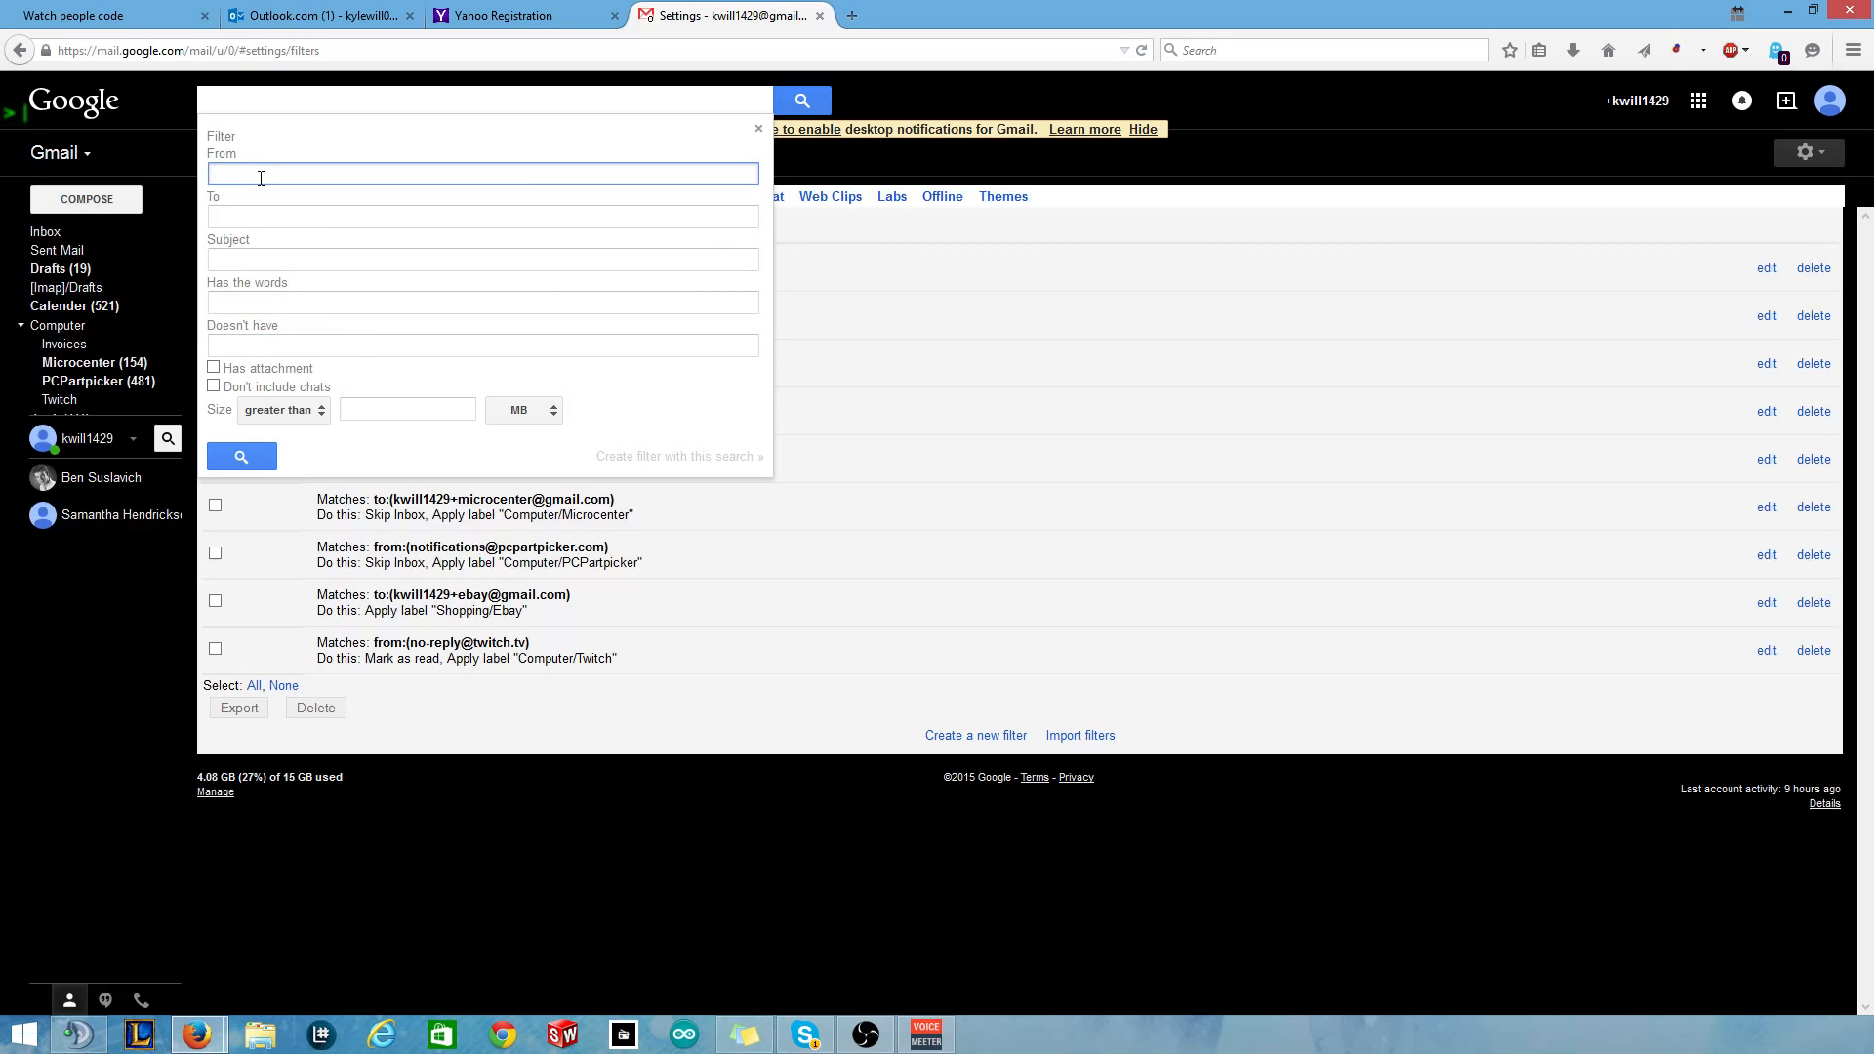
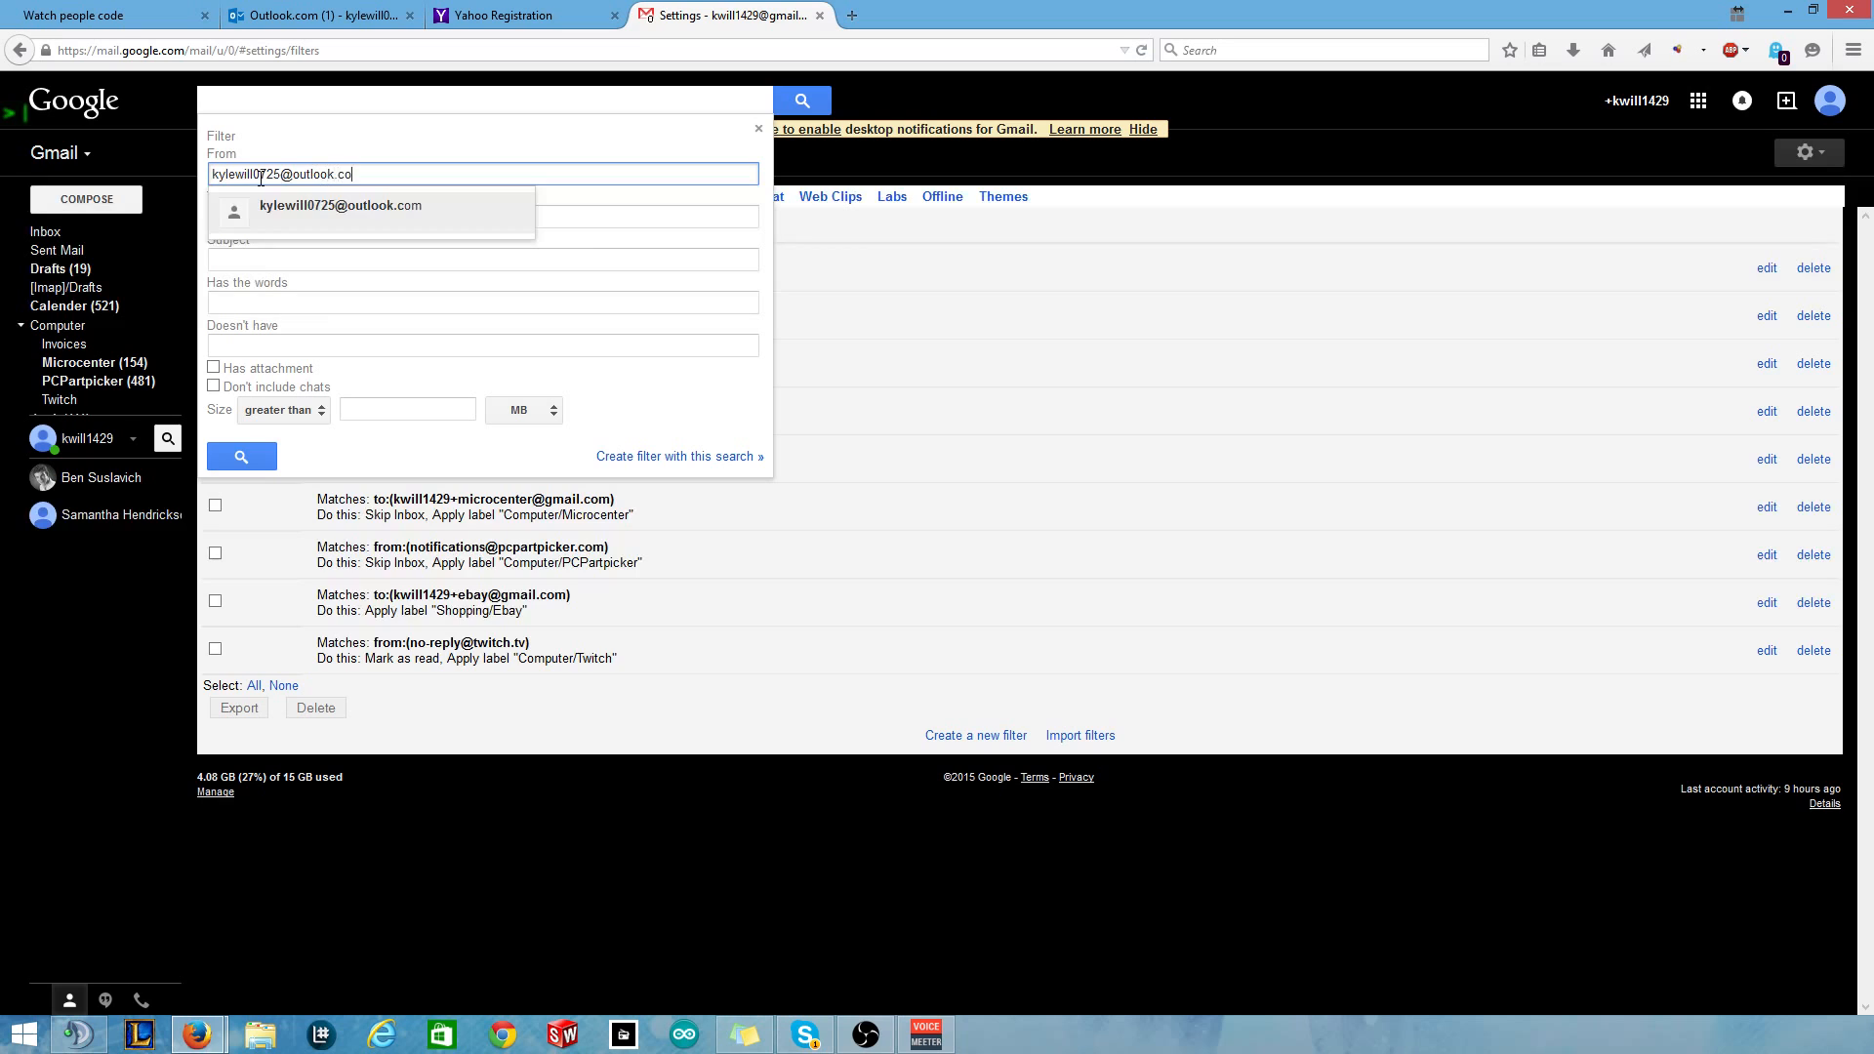
{"action": "left_click", "coordinate": [239, 219]}
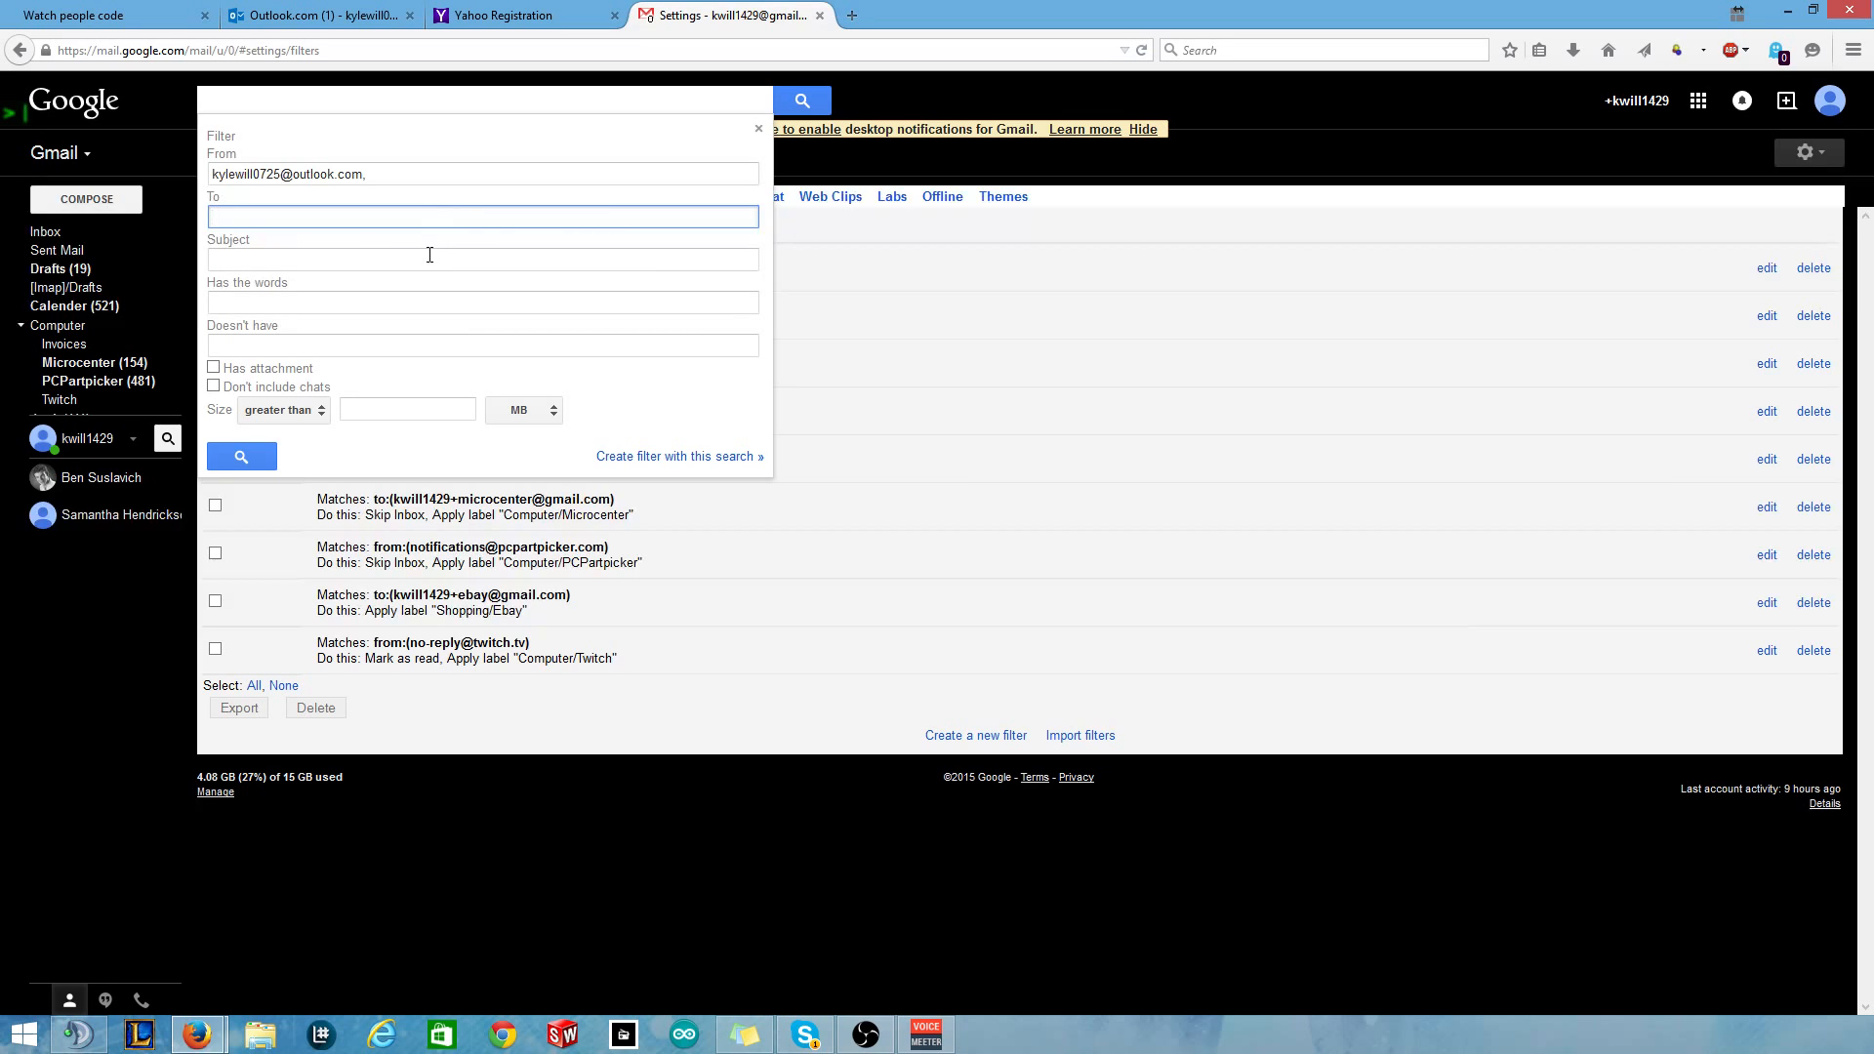
{"action": "left_click", "coordinate": [360, 261]}
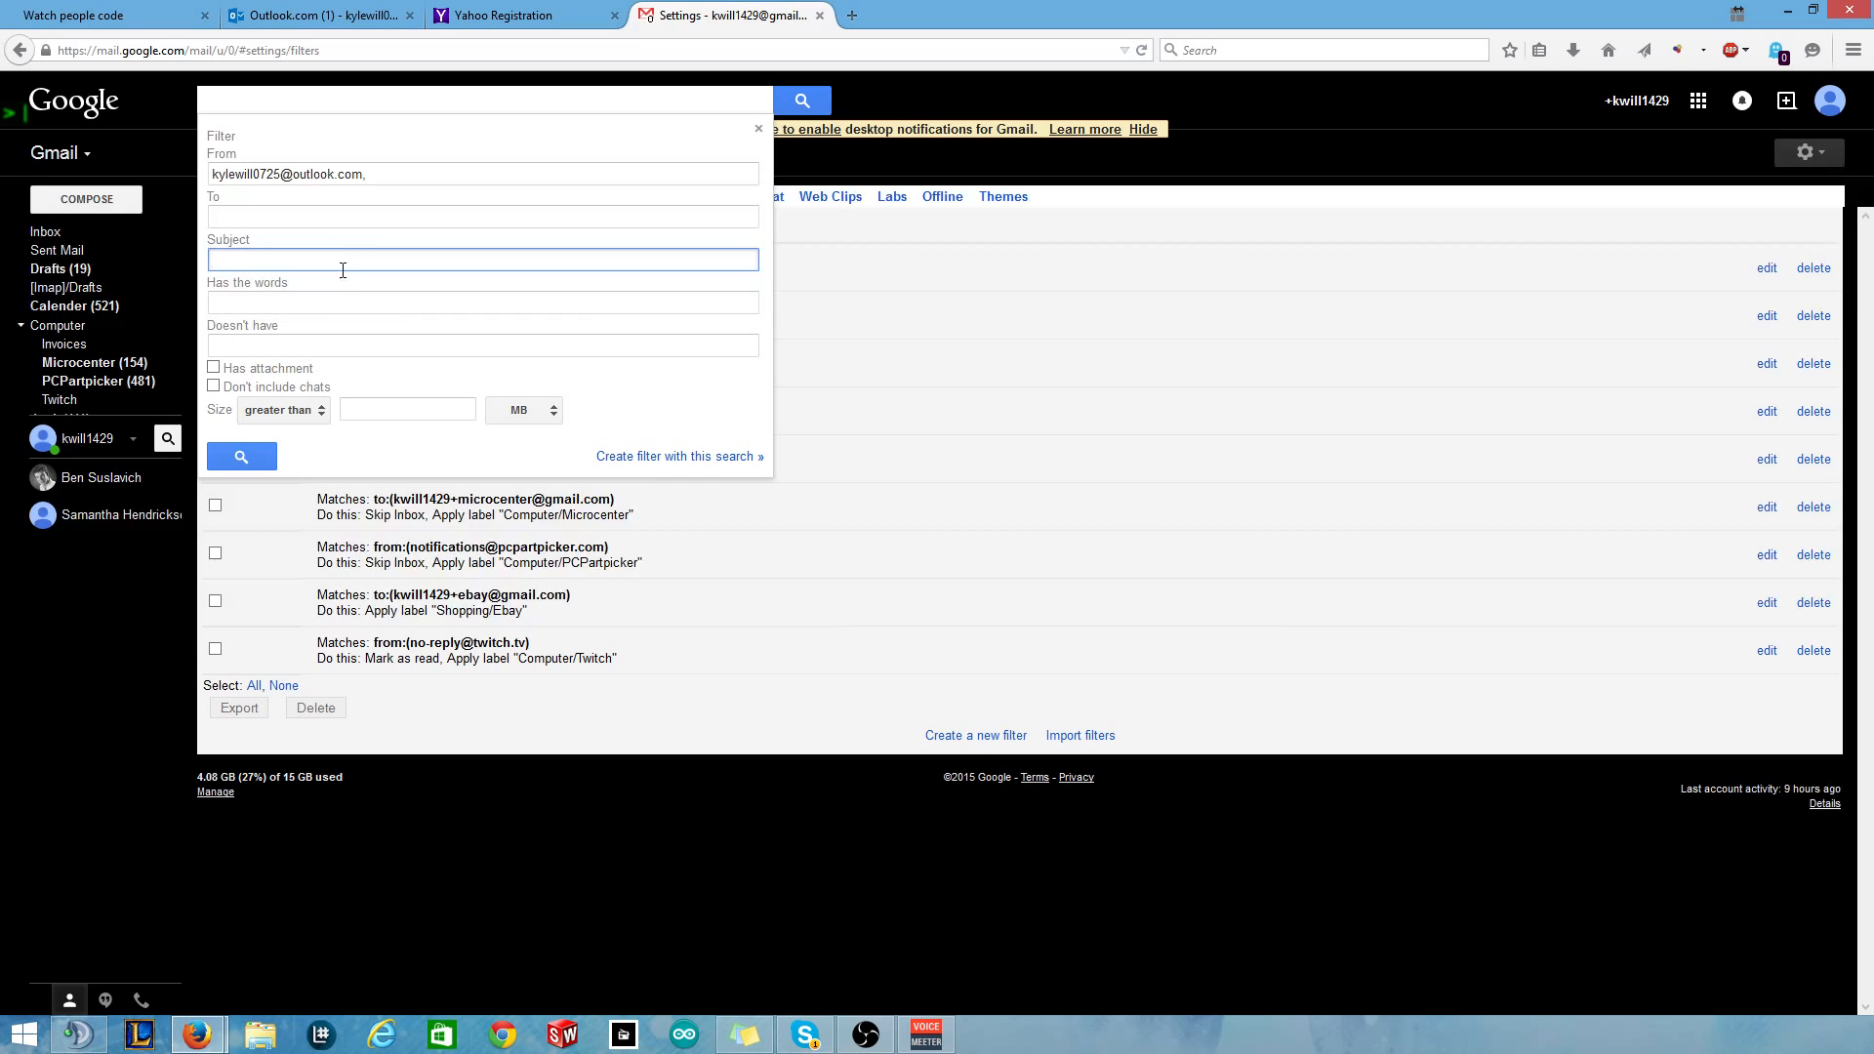
{"action": "left_click", "coordinate": [335, 298]}
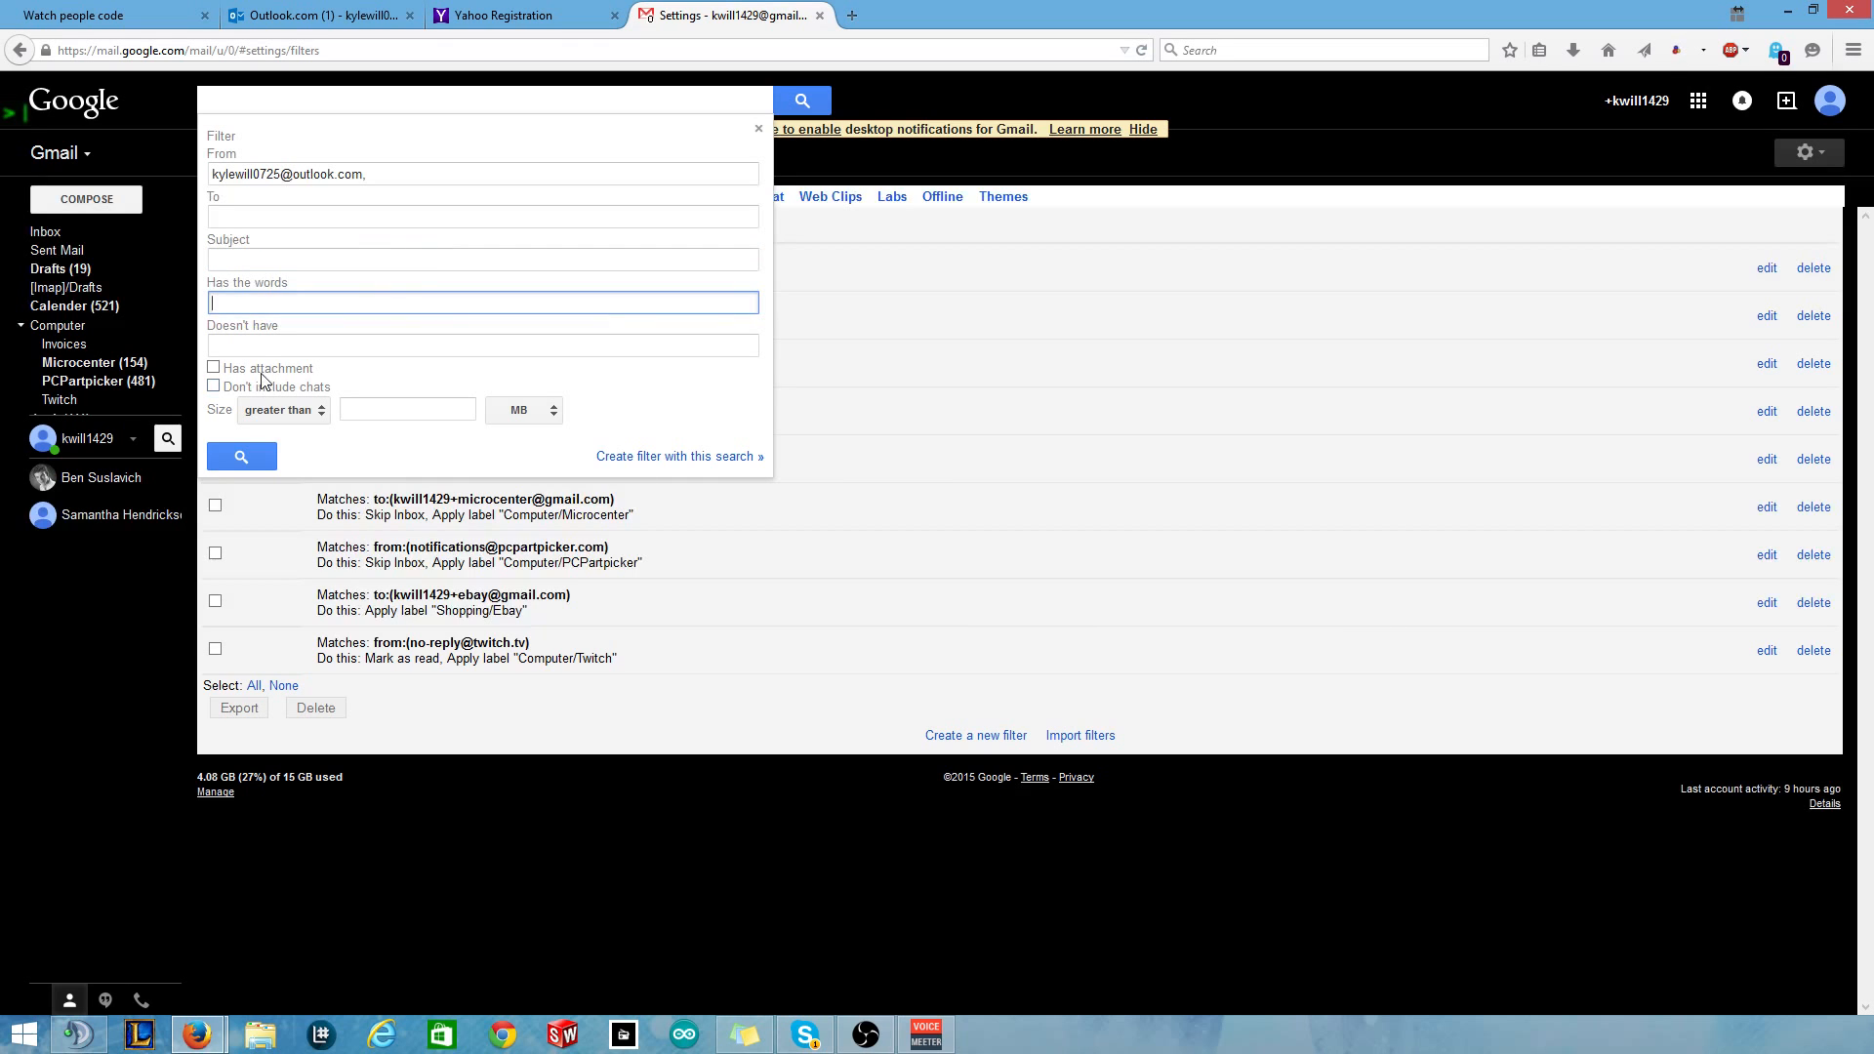
{"action": "key", "text": "Tab"}
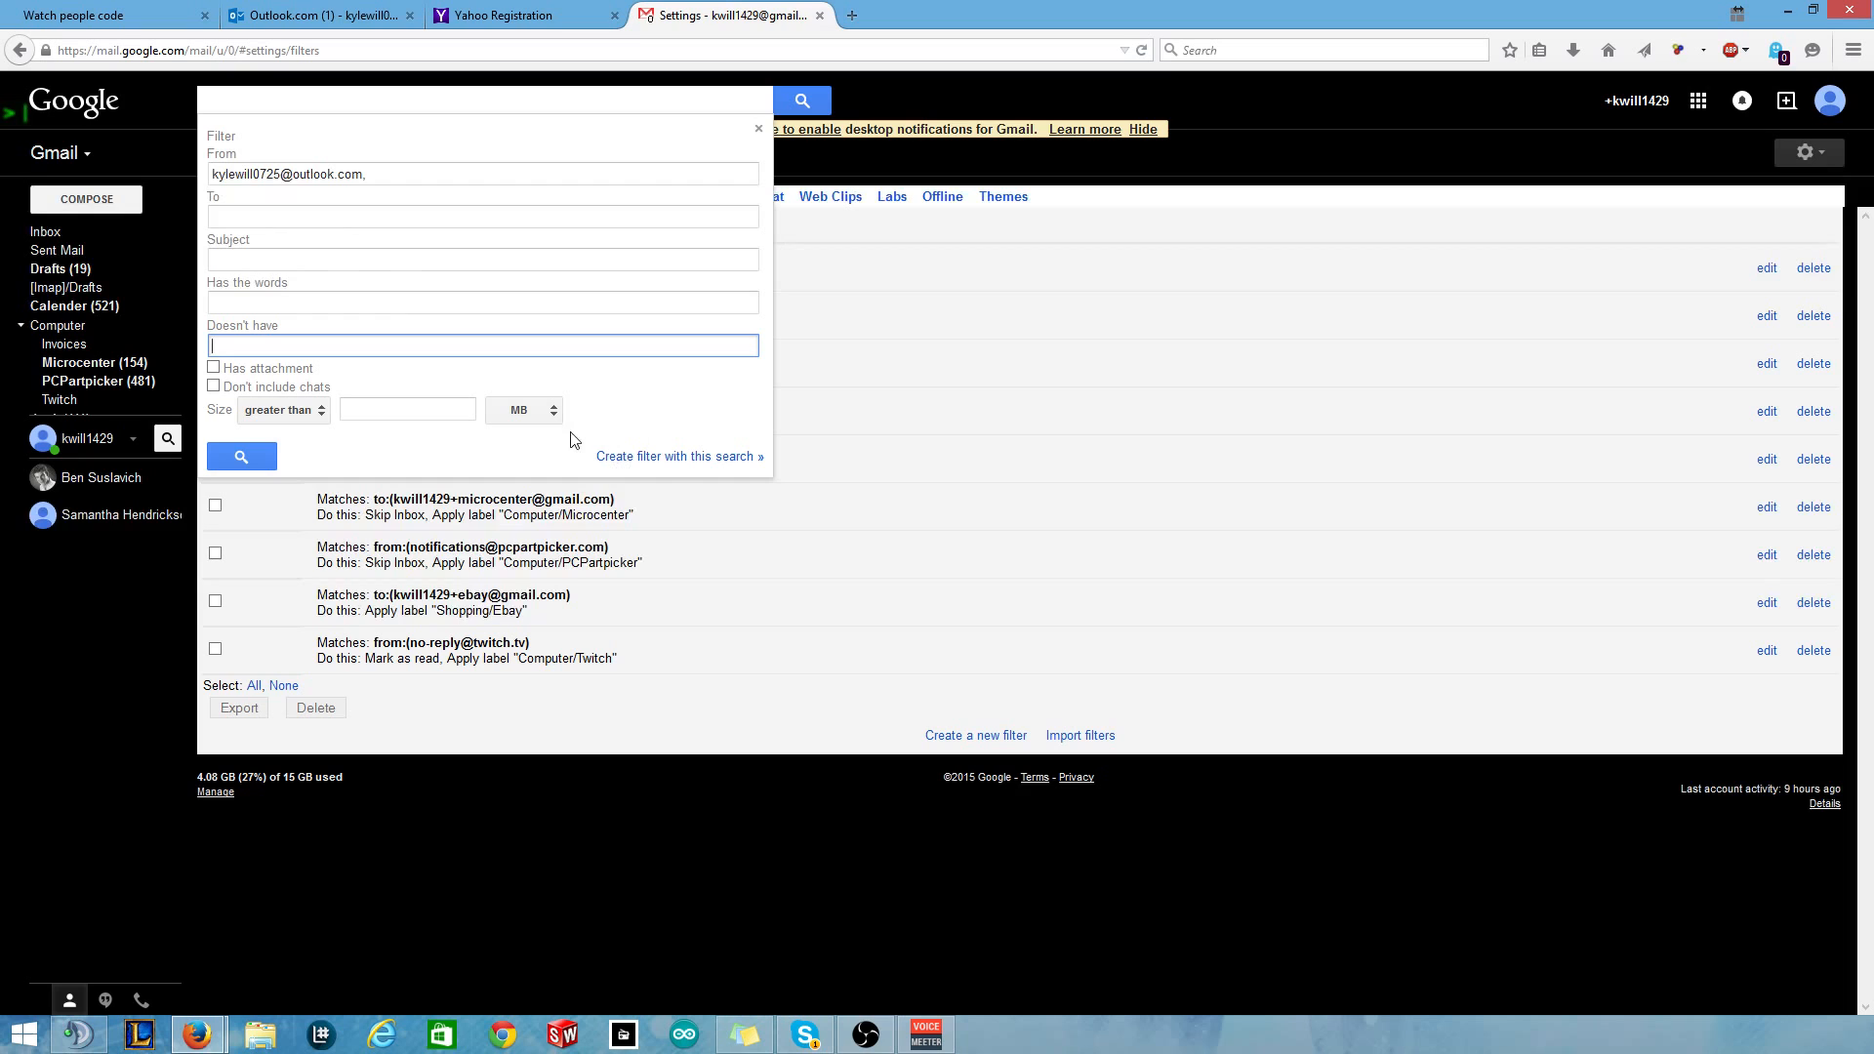
{"action": "left_click", "coordinate": [663, 457]}
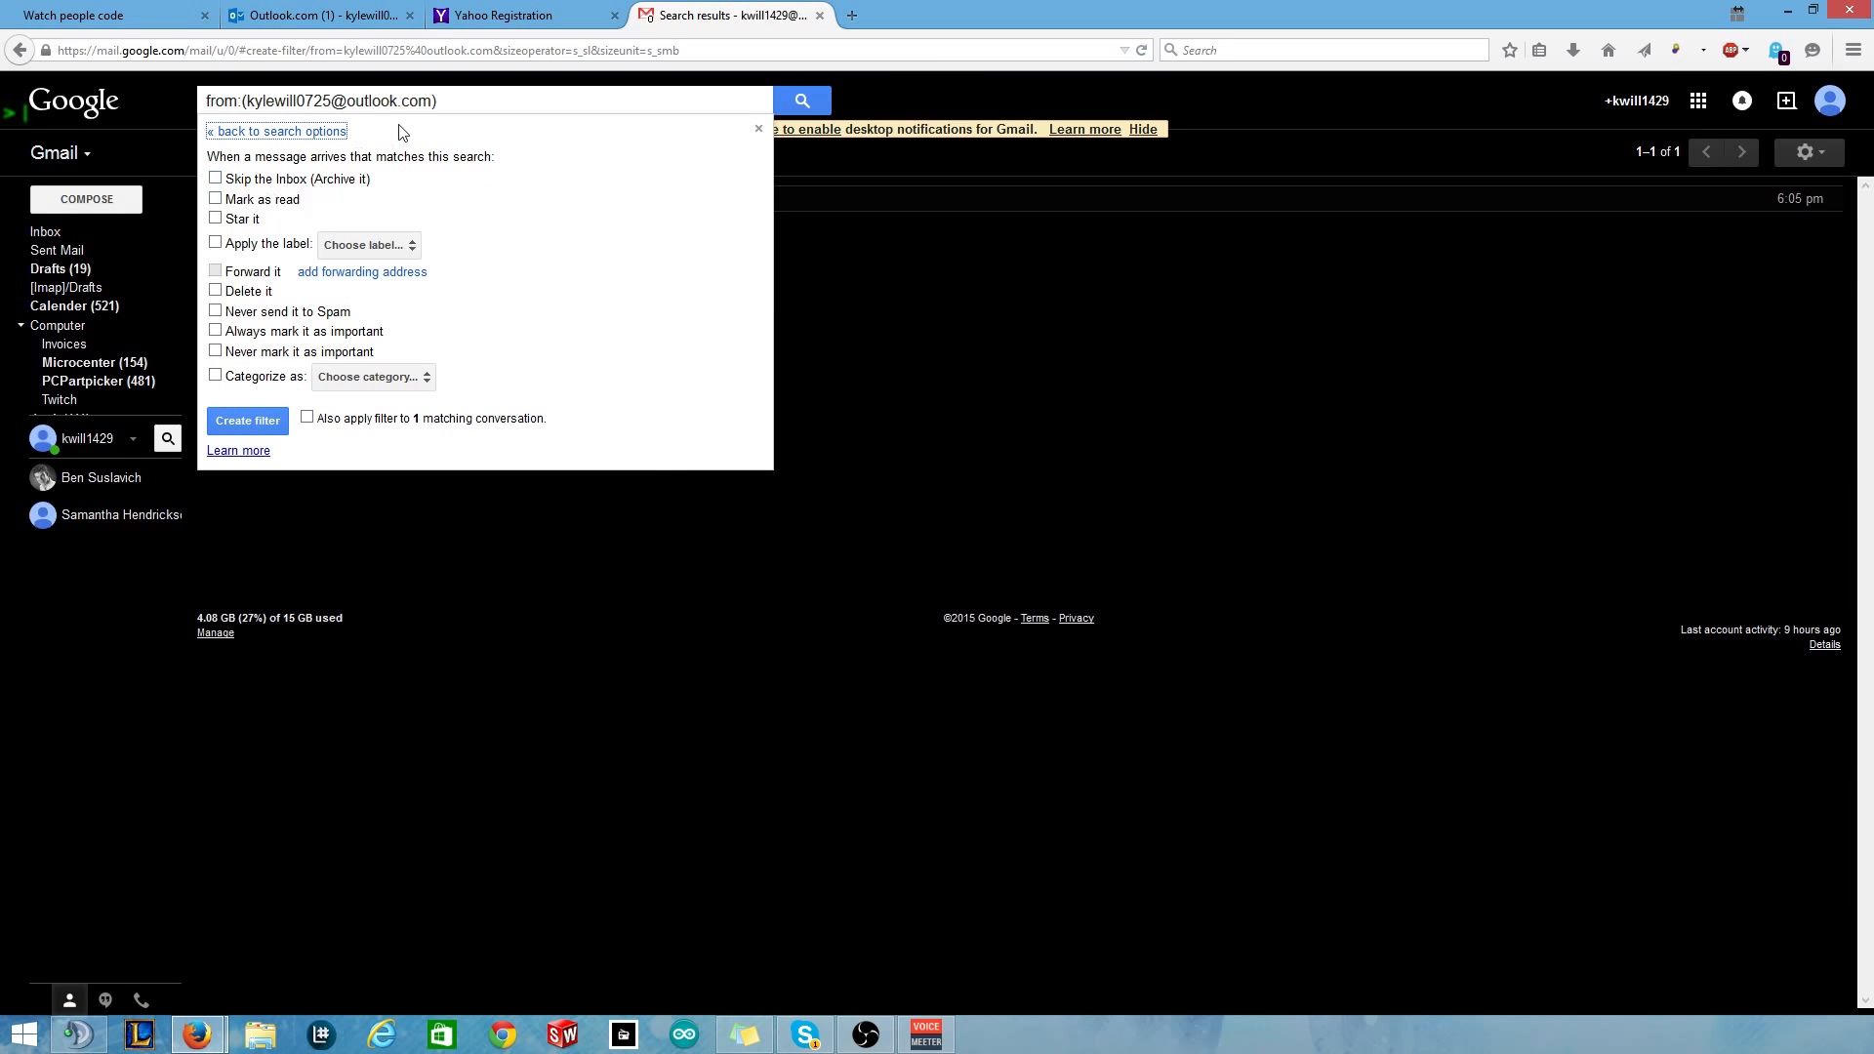
Set the filter actions to skip the inbox and apply the Junk label.
{"action": "left_click", "coordinate": [260, 180]}
{"action": "left_click", "coordinate": [247, 200]}
{"action": "left_click", "coordinate": [253, 202]}
{"action": "left_click", "coordinate": [243, 223]}
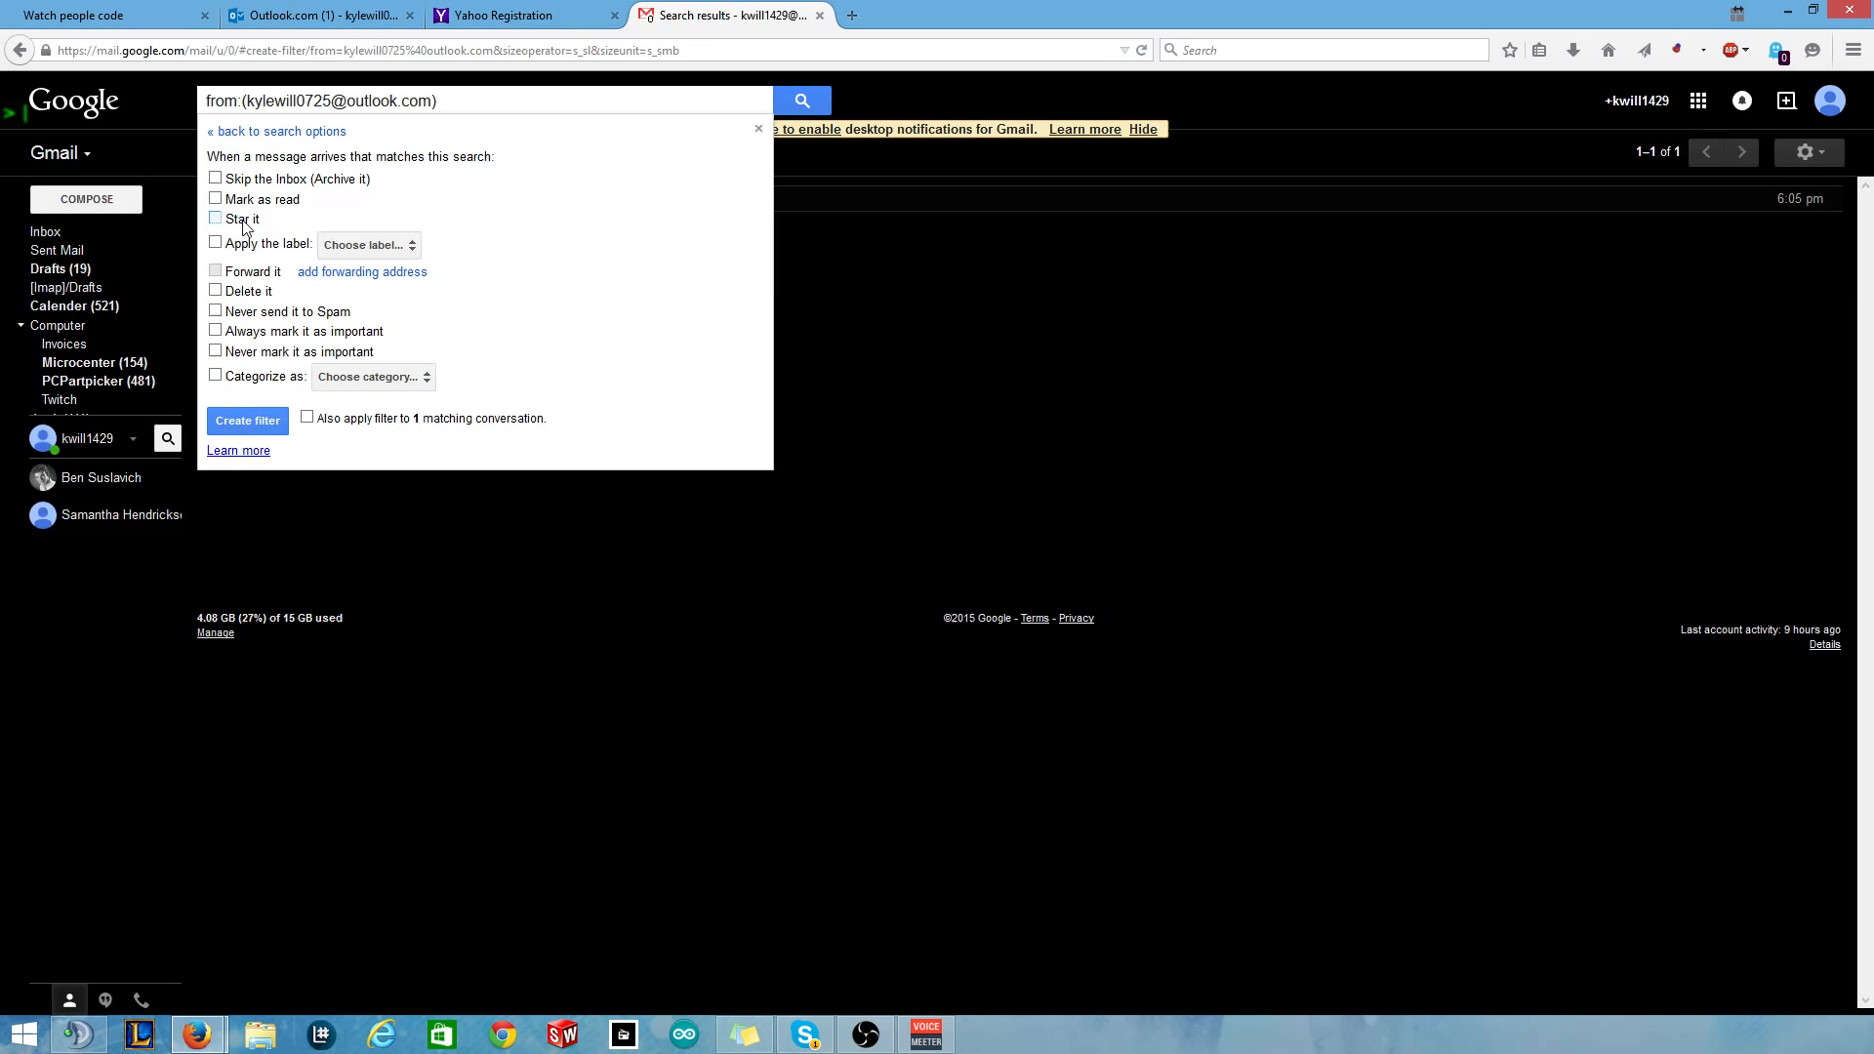
{"action": "left_click", "coordinate": [369, 246]}
{"action": "scroll", "coordinate": [468, 310], "scroll_direction": "down", "scroll_amount": 2}
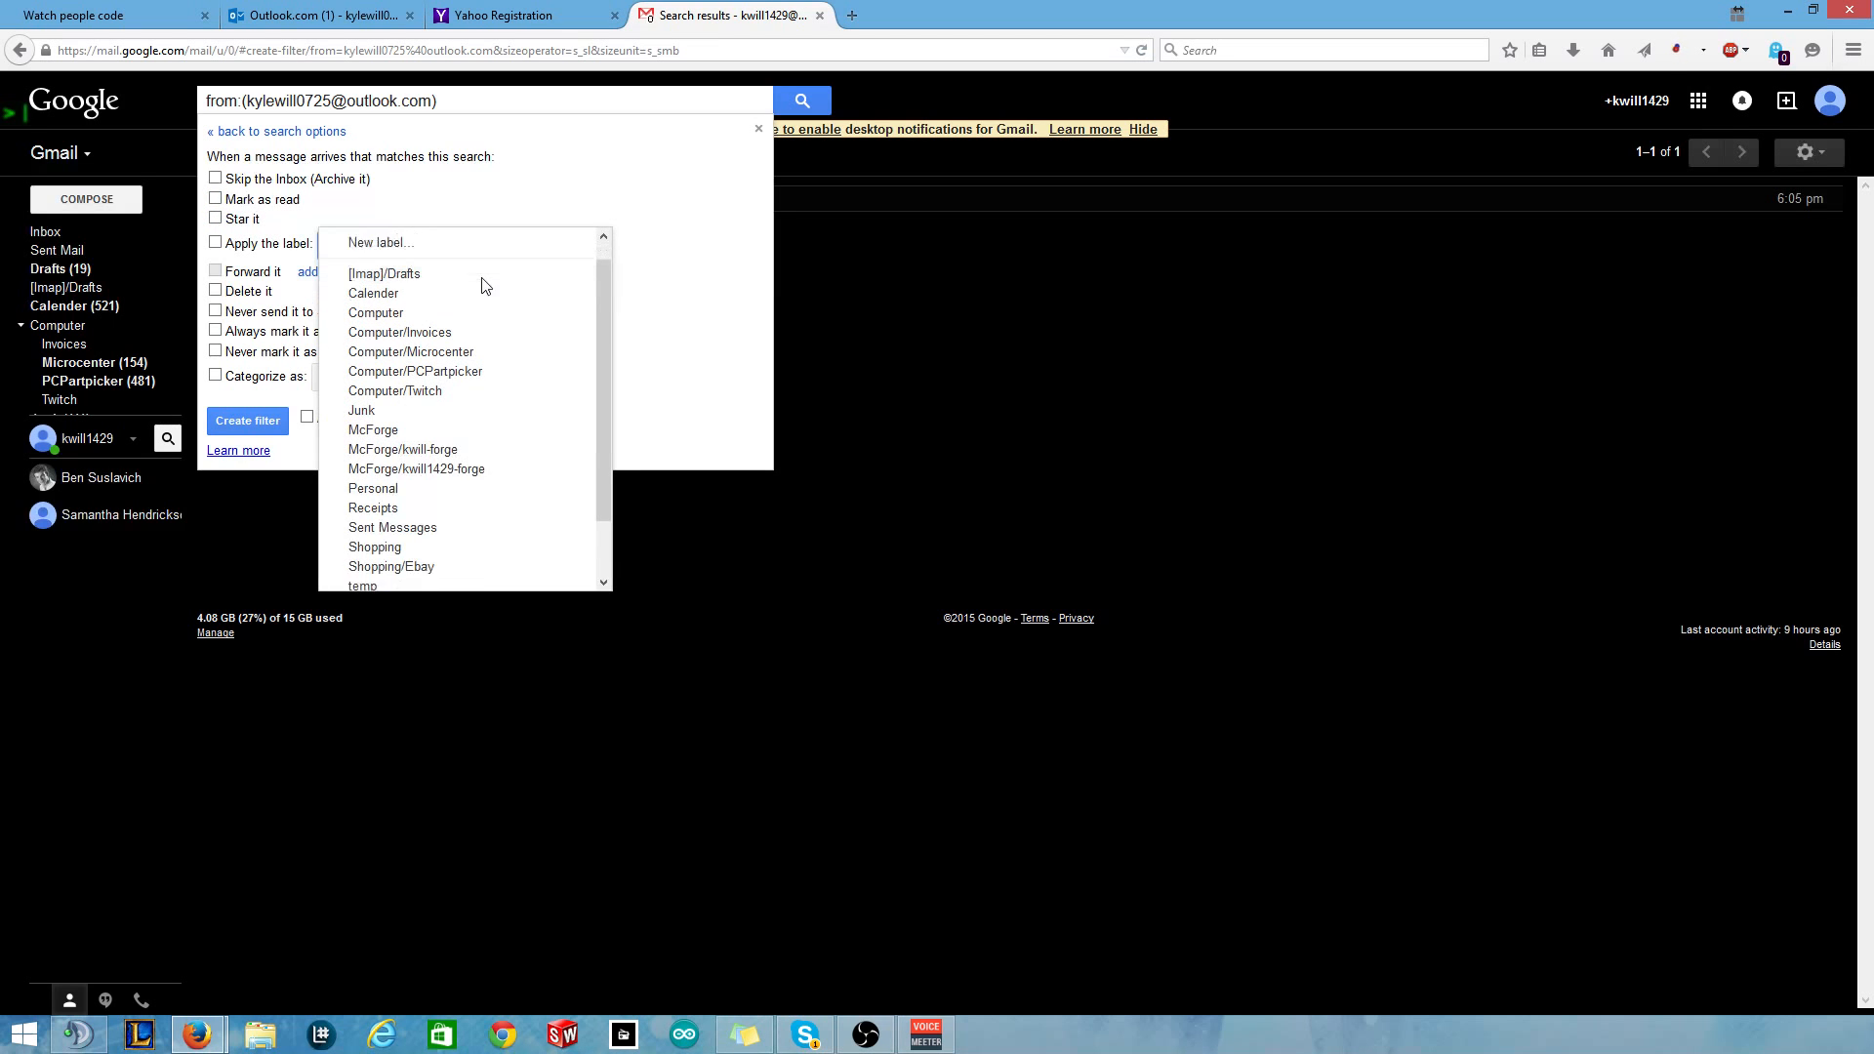
{"action": "scroll", "coordinate": [434, 478], "scroll_direction": "up", "scroll_amount": 2}
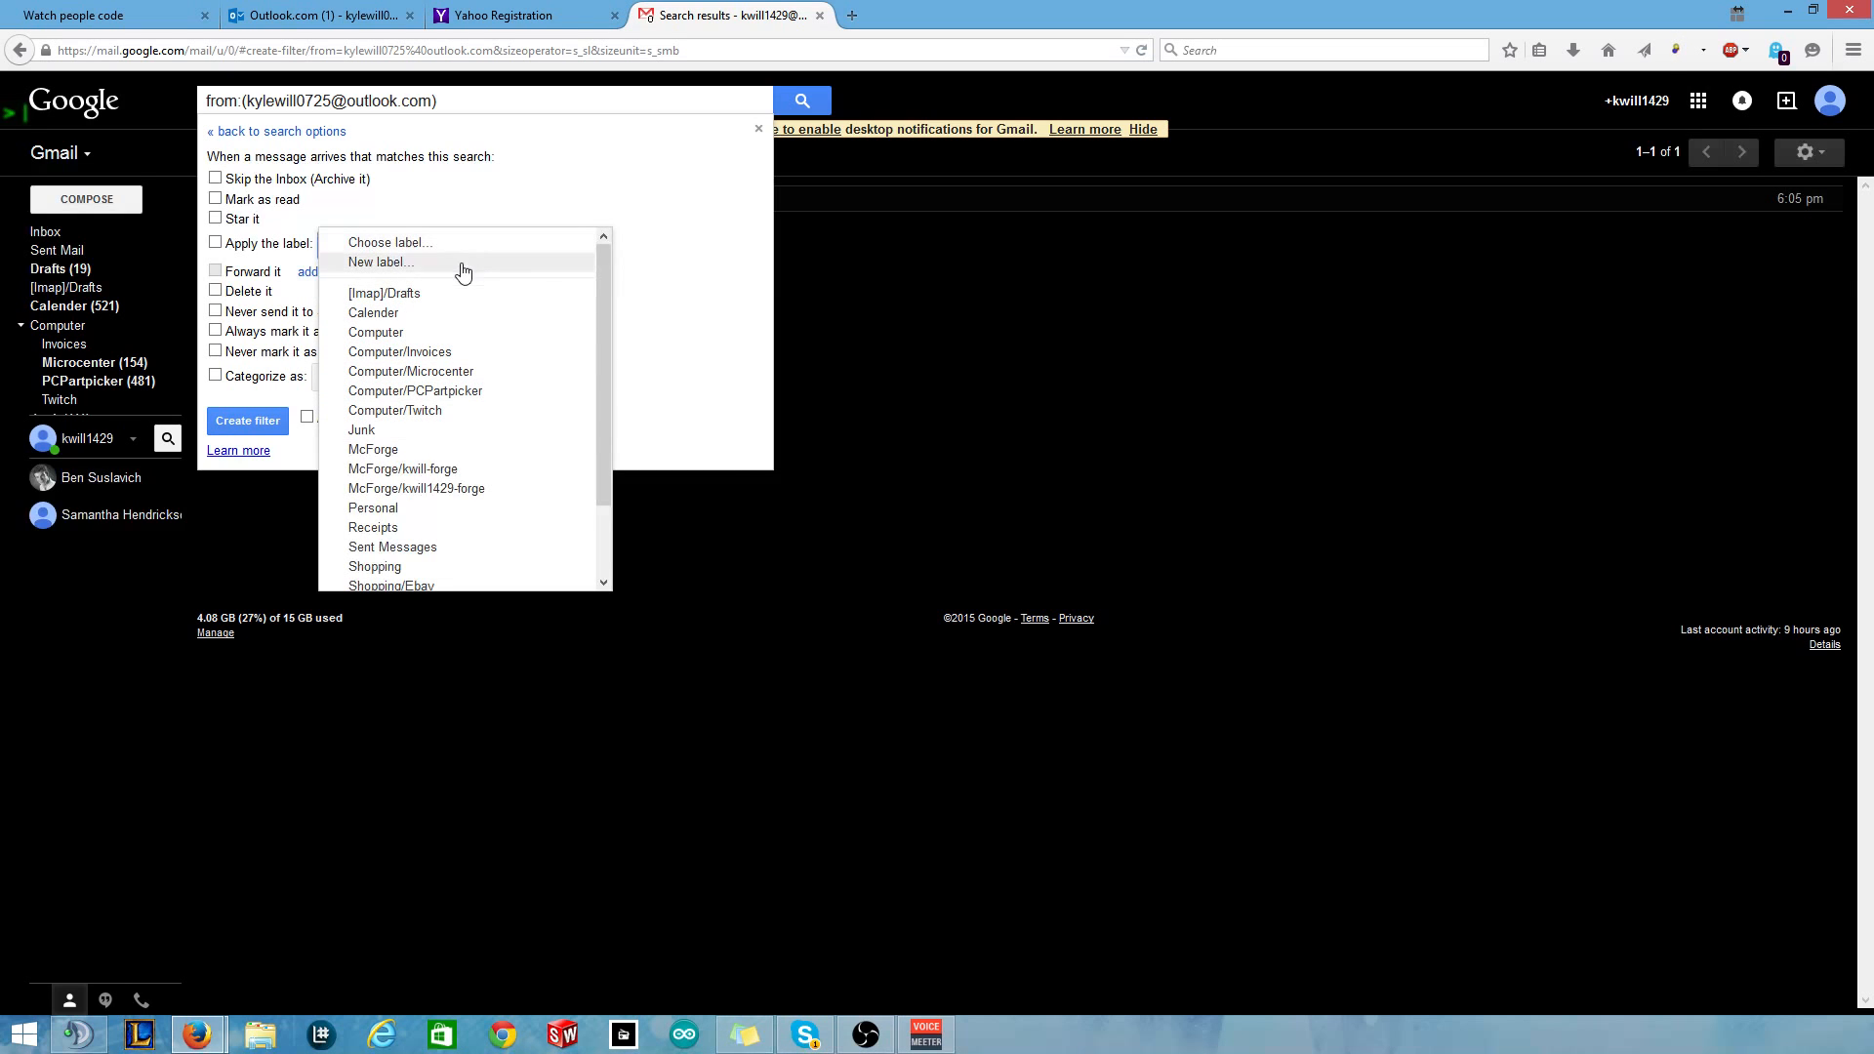
{"action": "scroll", "coordinate": [478, 352], "scroll_direction": "down", "scroll_amount": 1}
{"action": "left_click", "coordinate": [445, 395]}
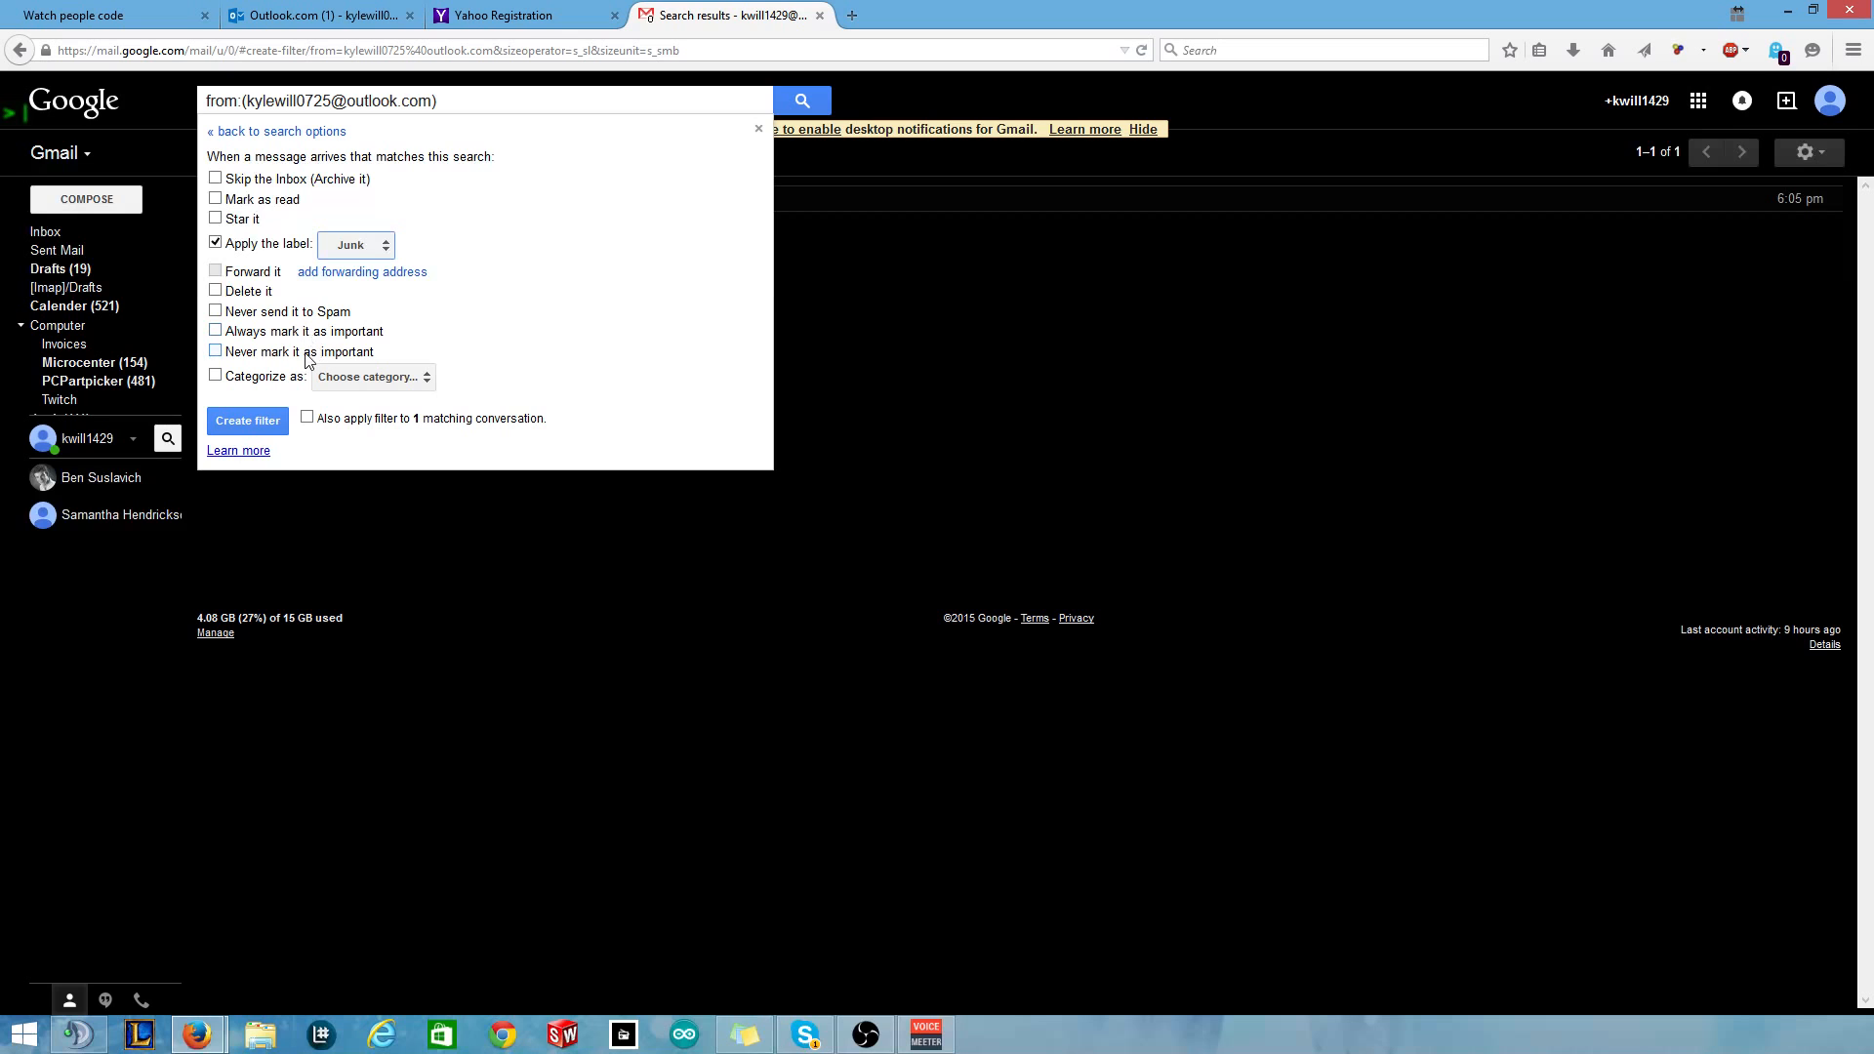
Leave the category unset and save the new filter.
{"action": "left_click", "coordinate": [395, 376]}
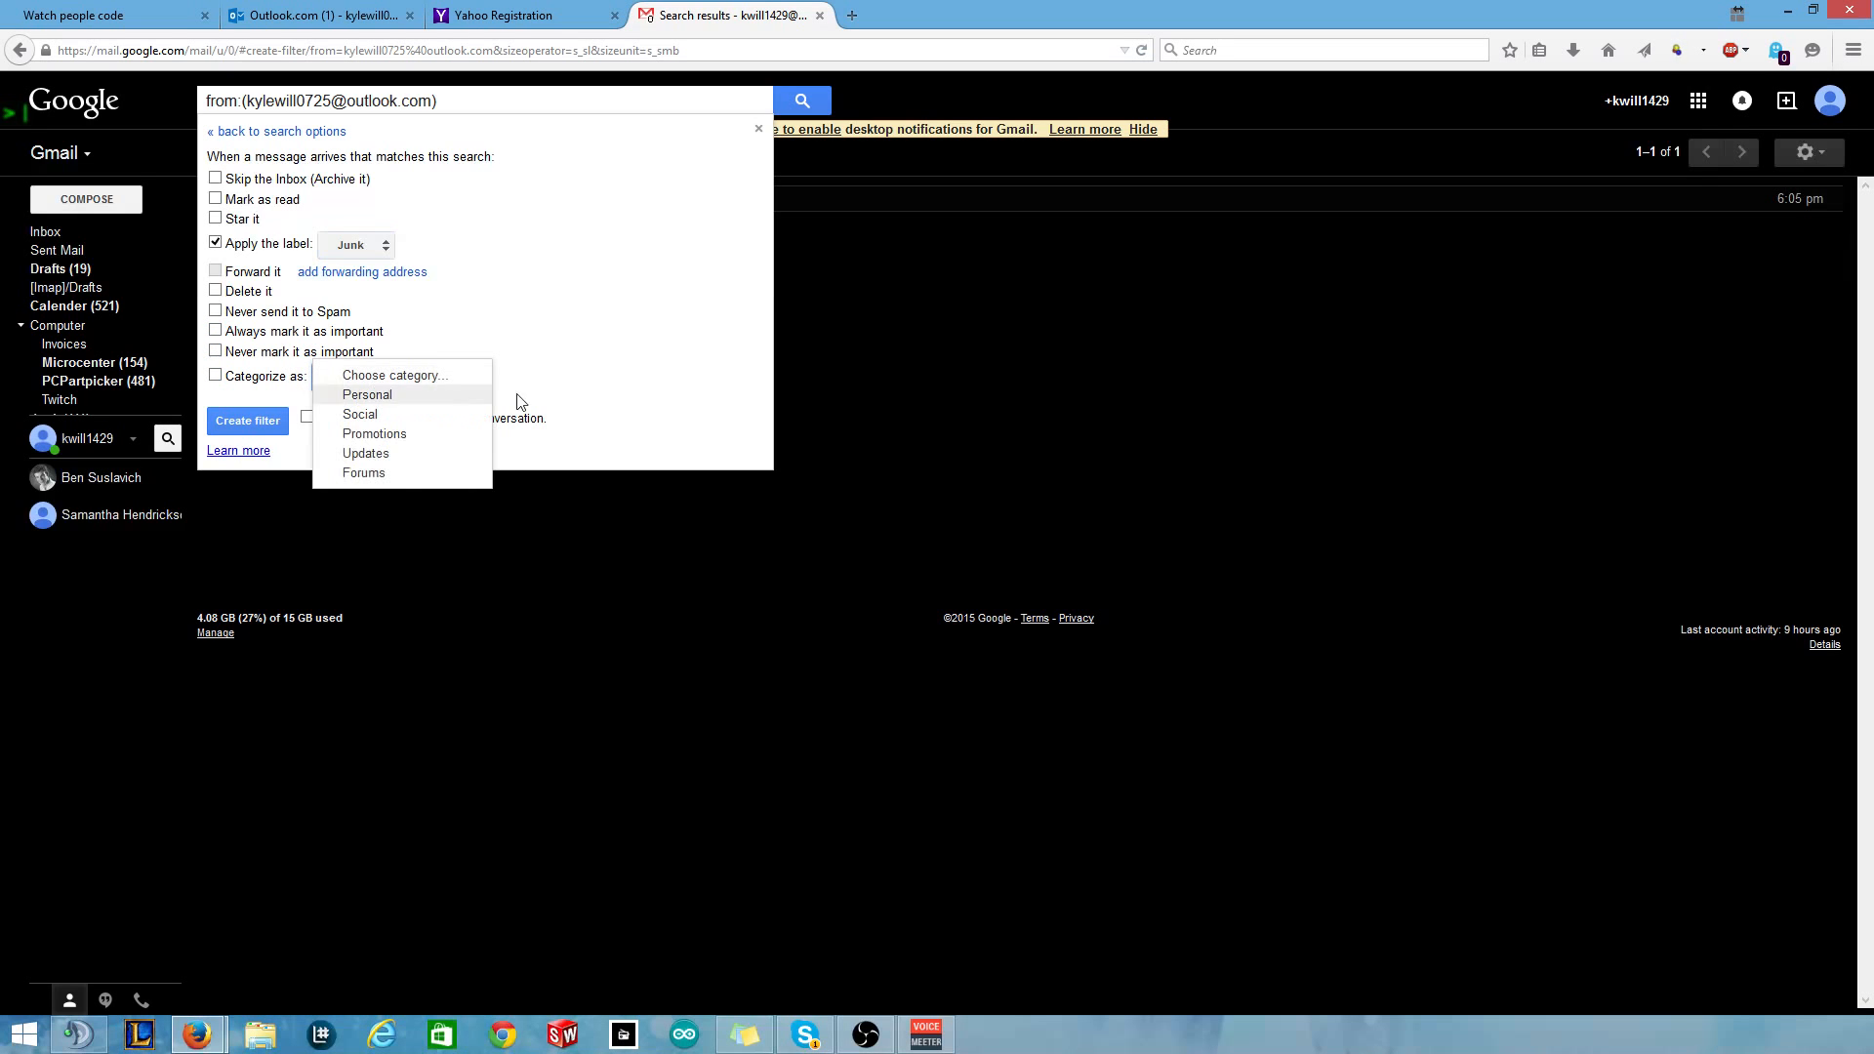
{"action": "left_click", "coordinate": [557, 368]}
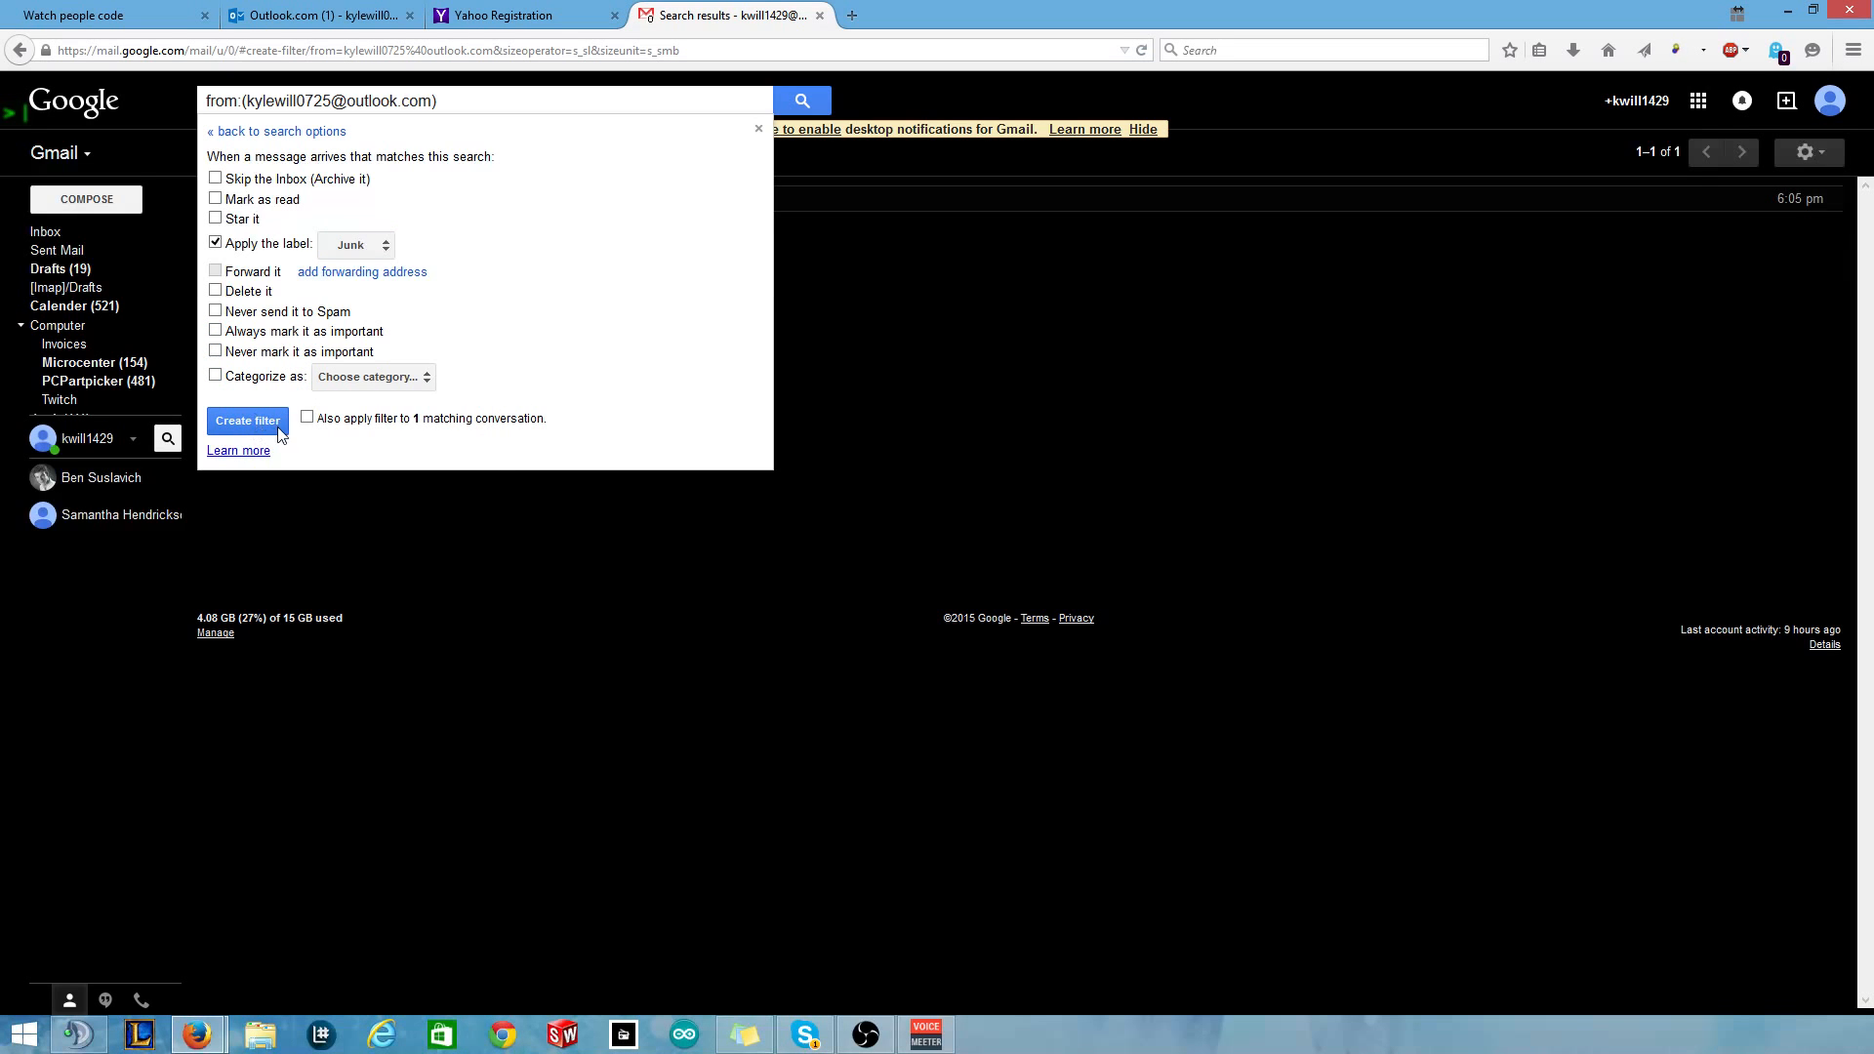
{"action": "left_click", "coordinate": [247, 421]}
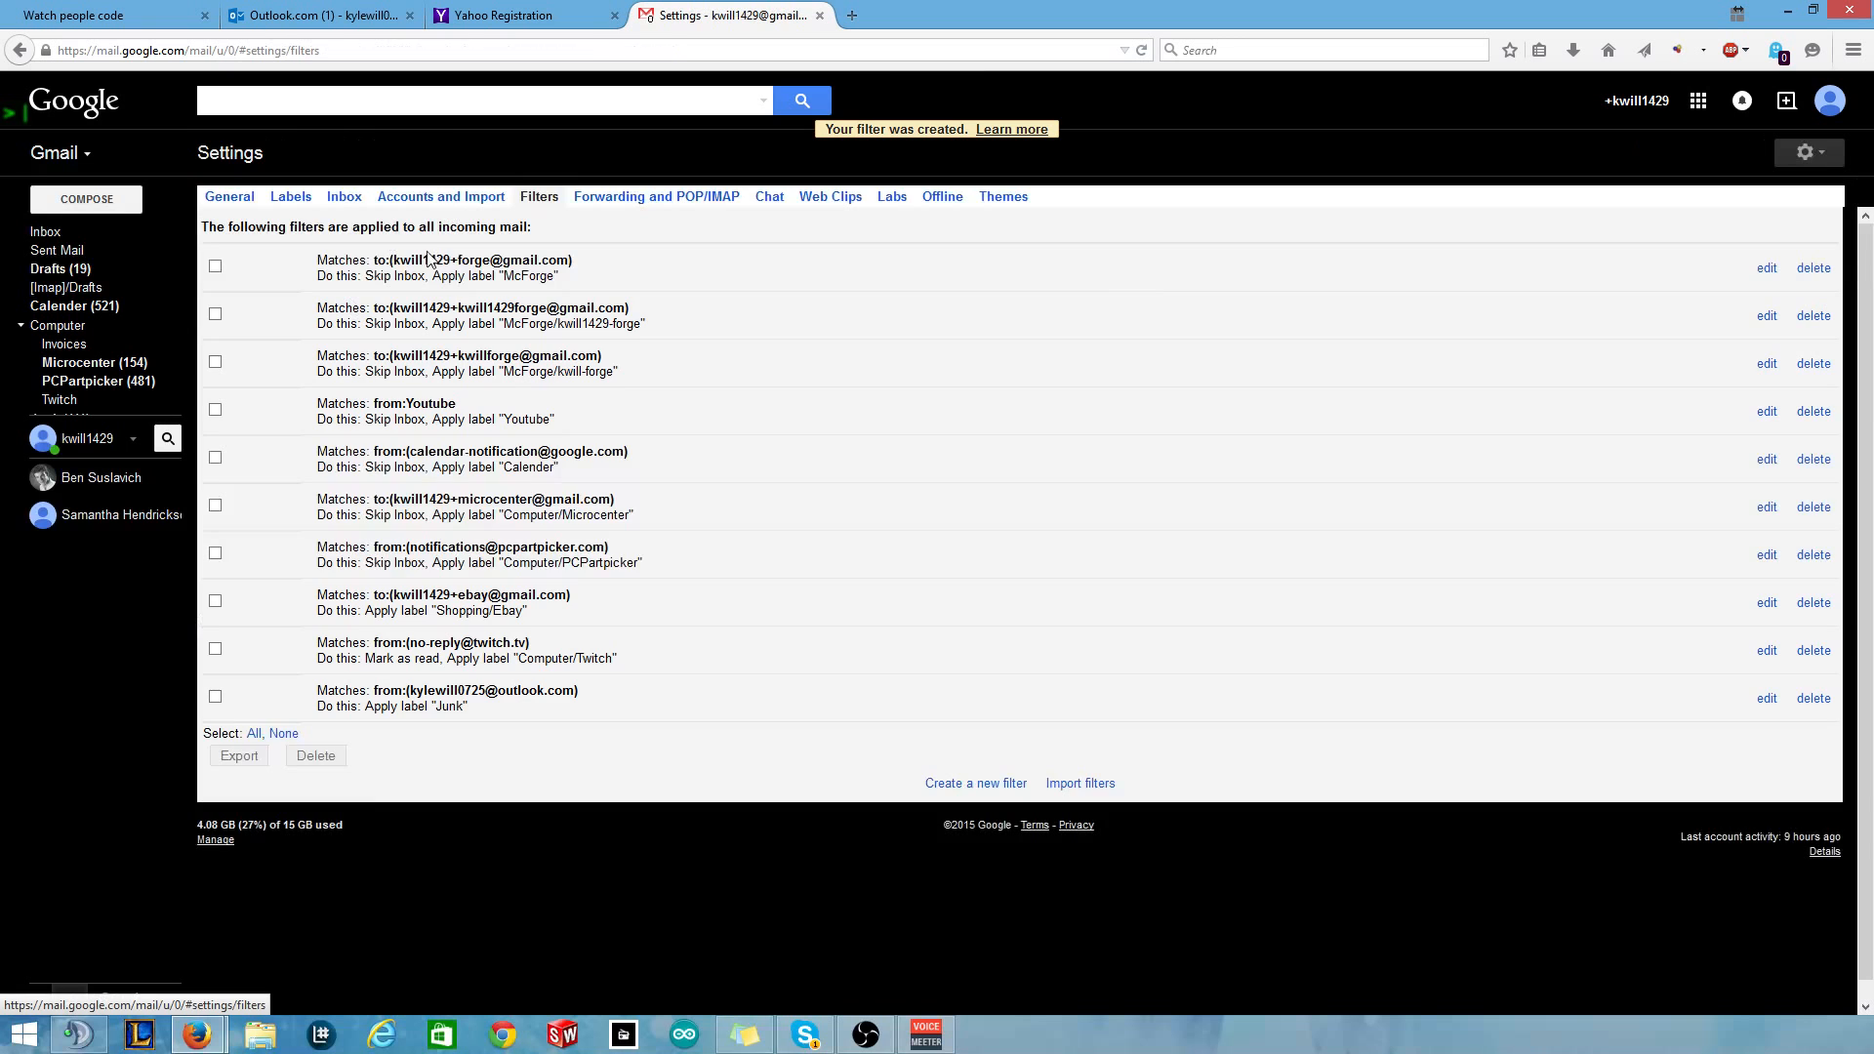
View the mail under the Junk label, then return to the Gmail inbox.
{"action": "mouse_move", "coordinate": [107, 273]}
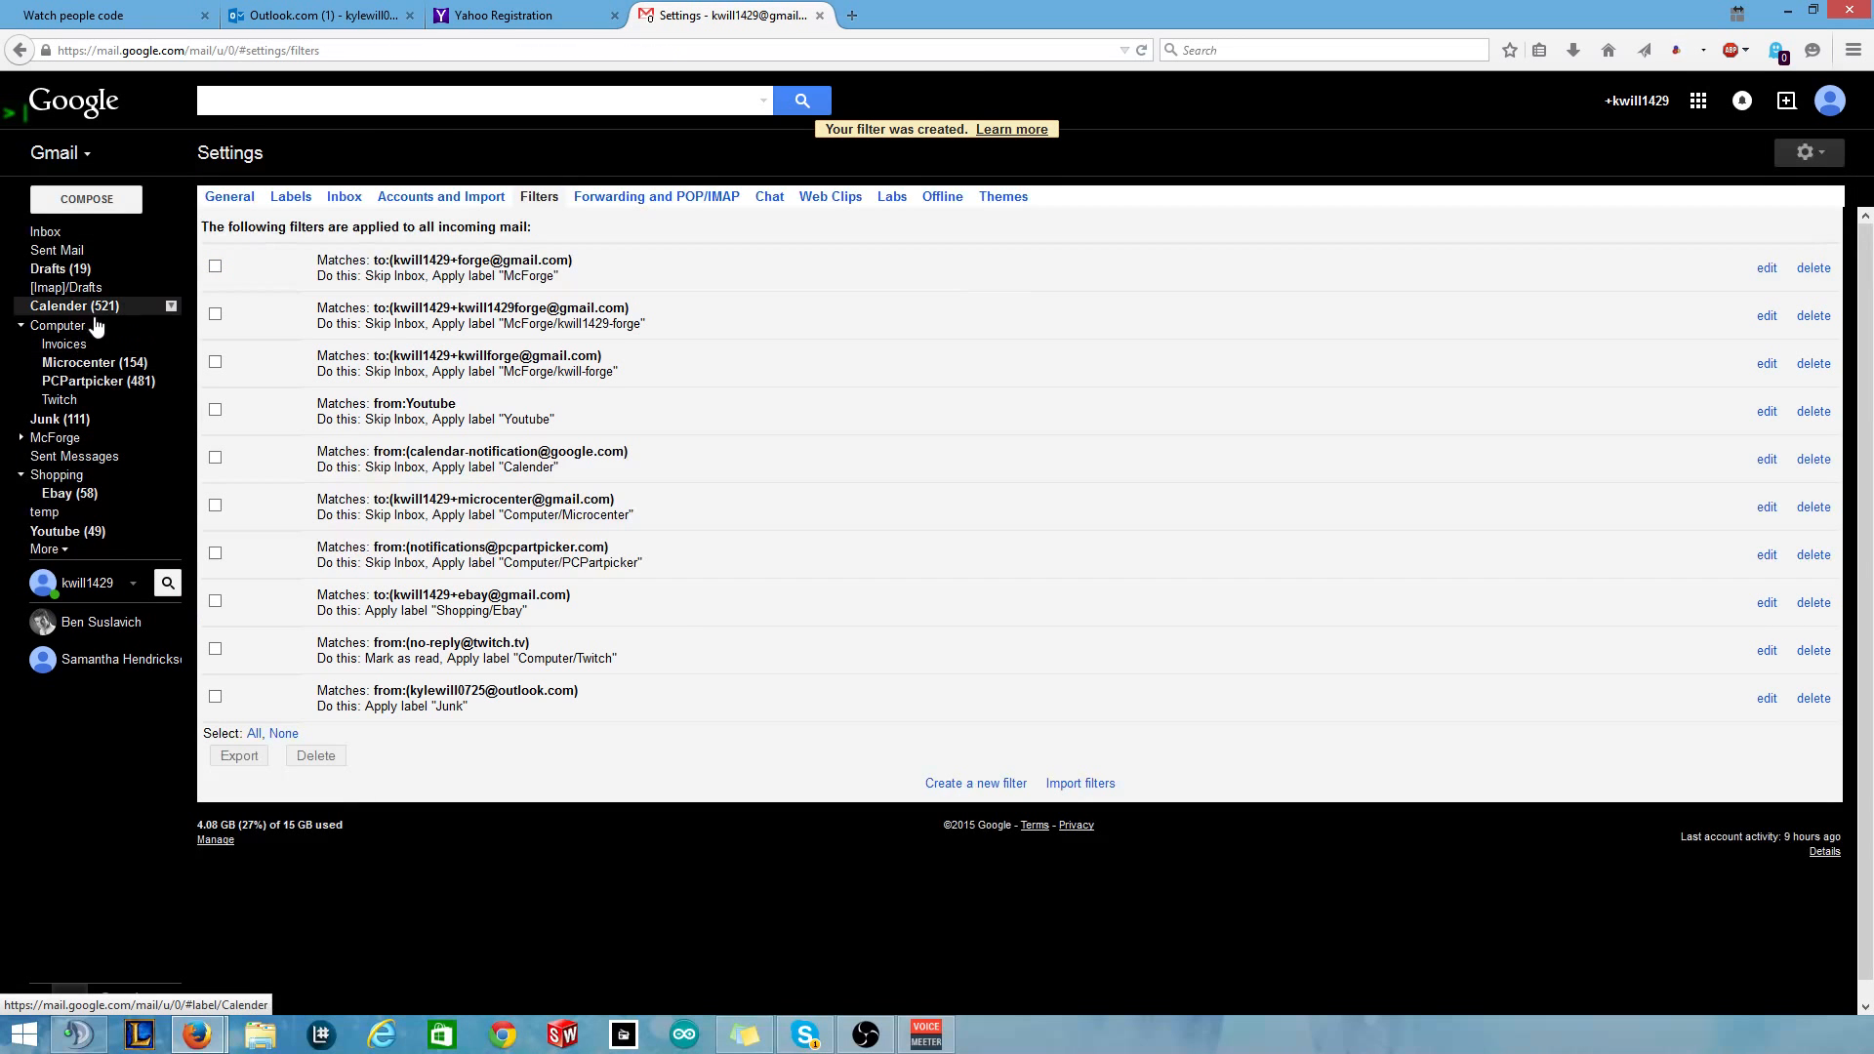
{"action": "left_click", "coordinate": [95, 428]}
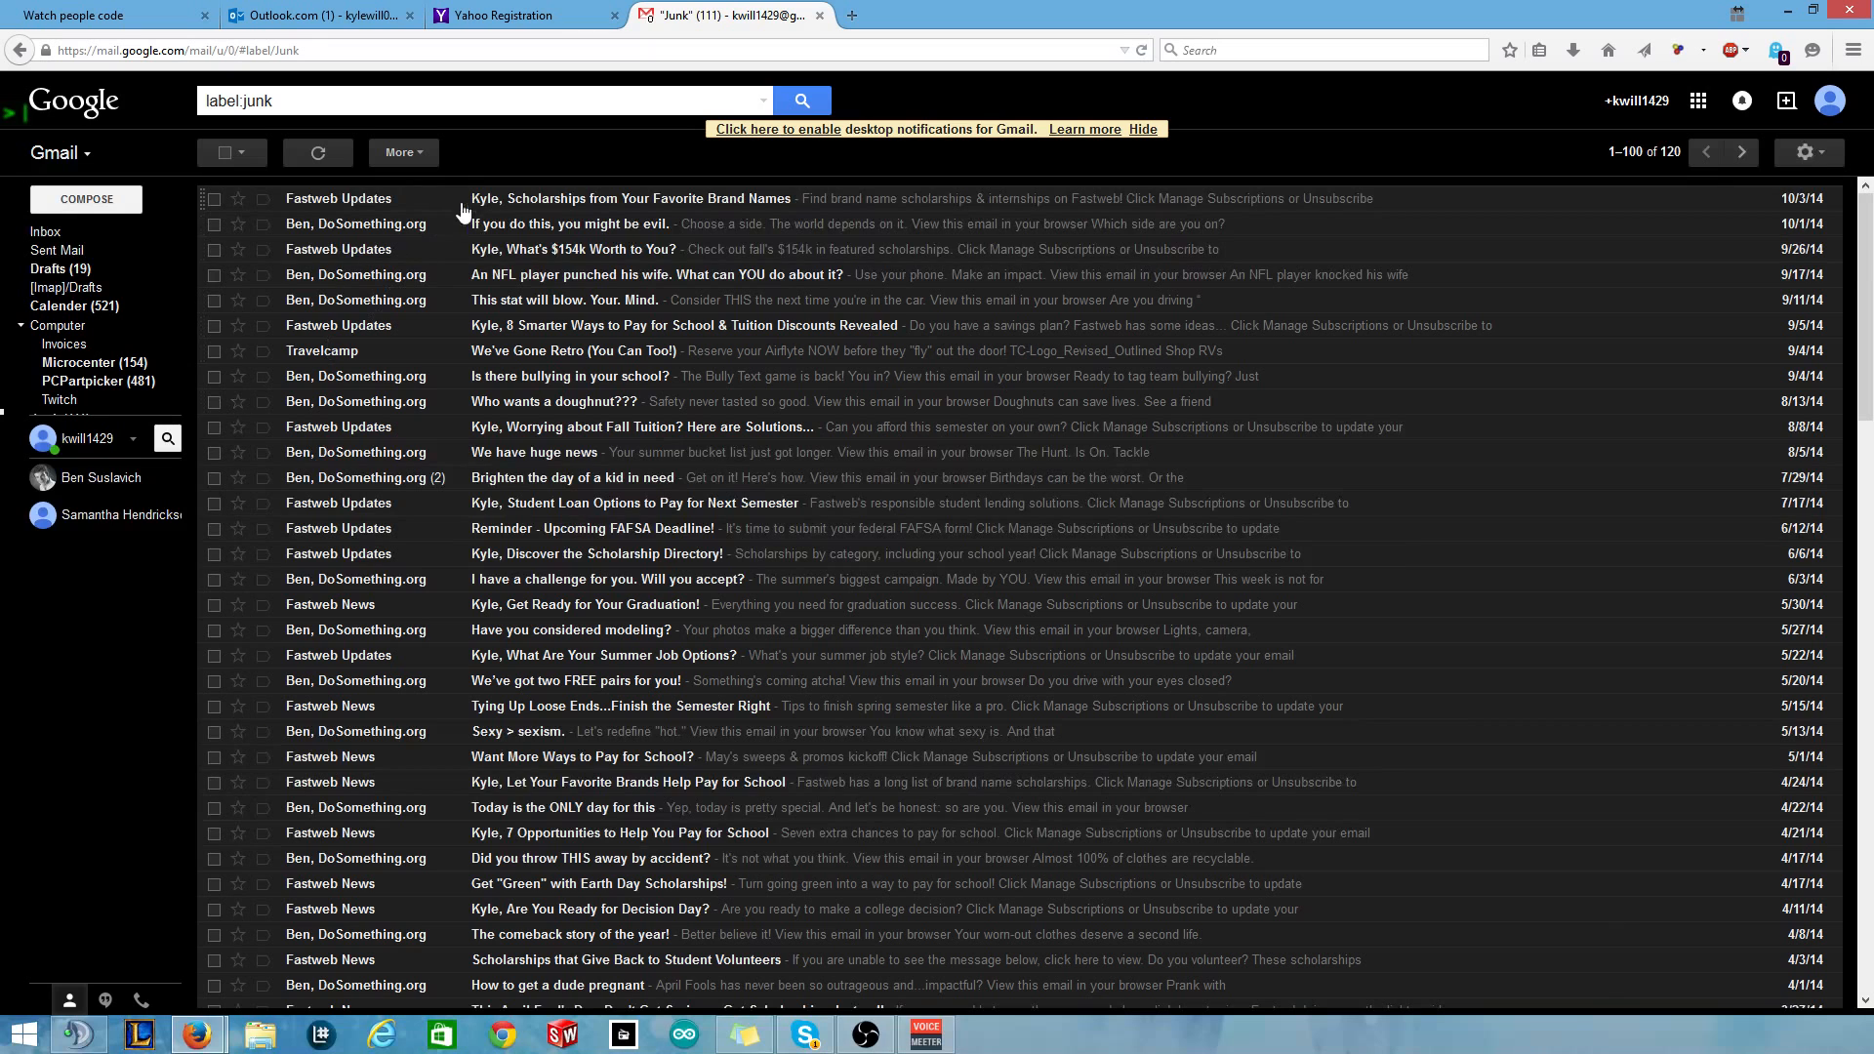
{"action": "left_click", "coordinate": [86, 235]}
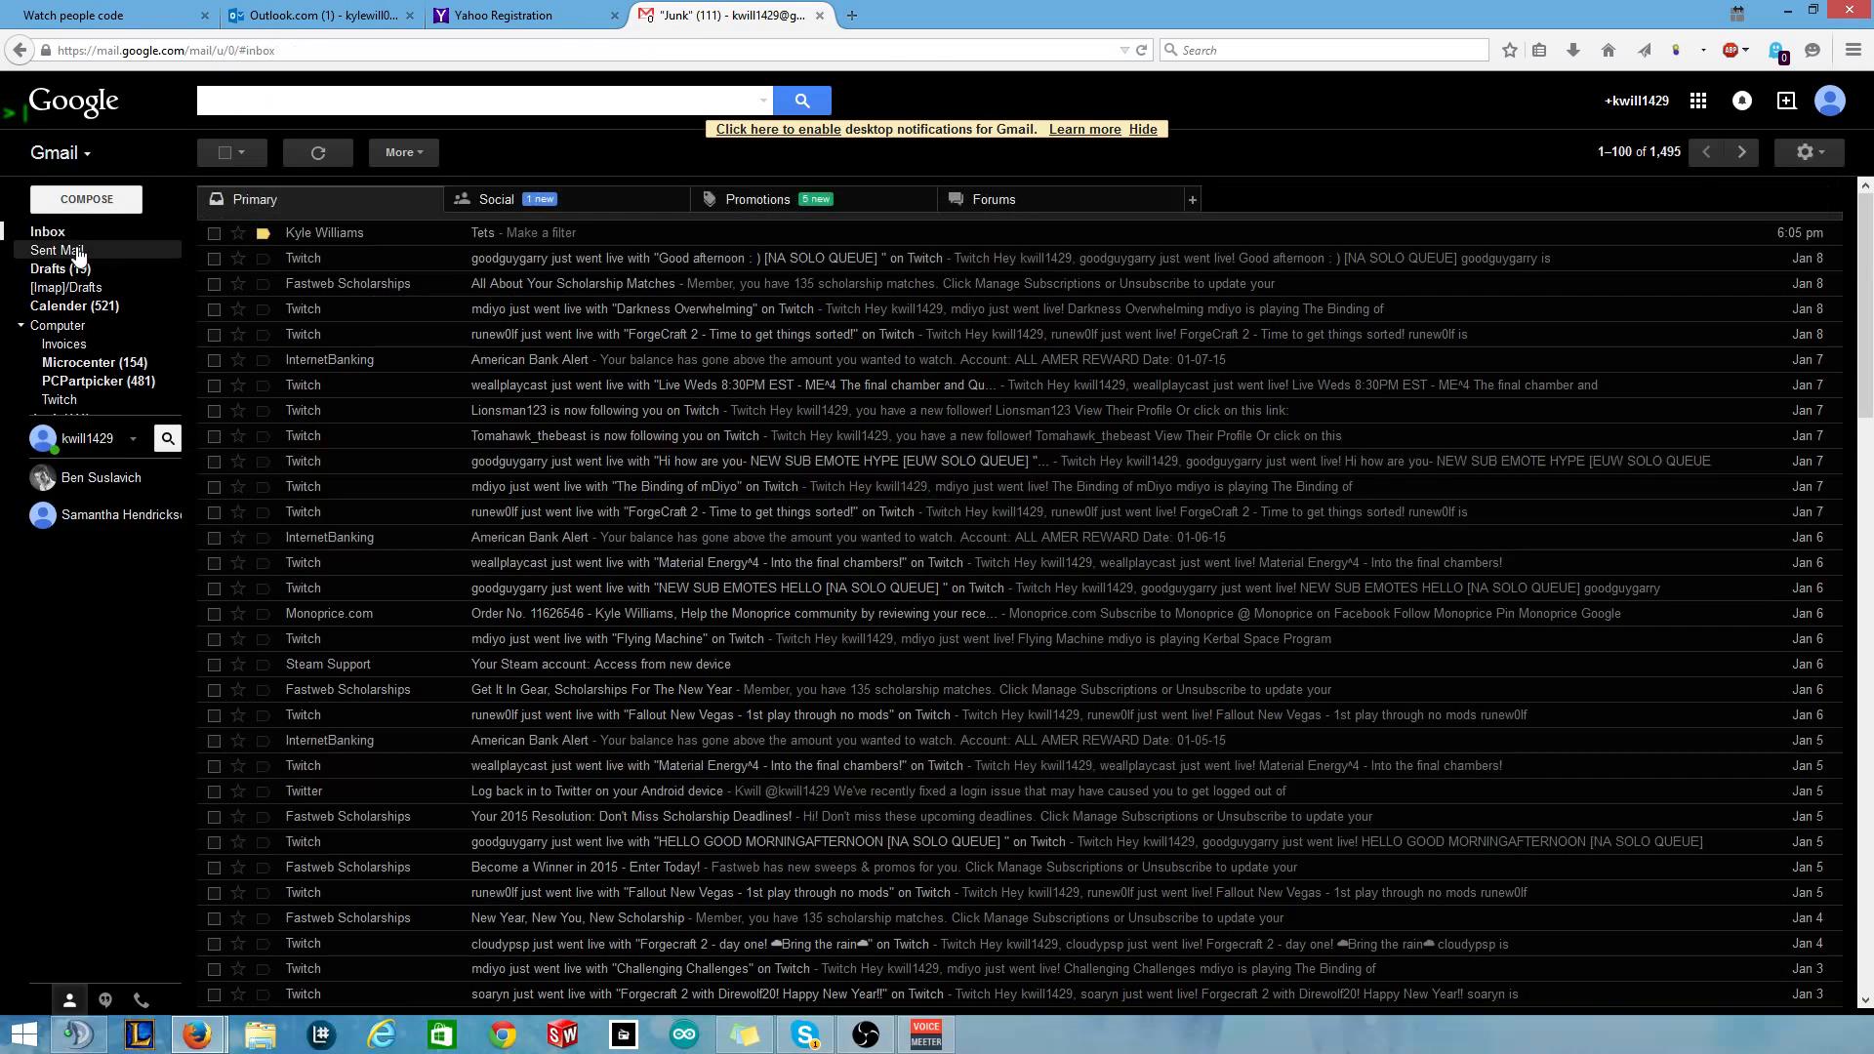
Start a blank new Outlook.com message, then go back to Gmail.
{"action": "left_click", "coordinate": [335, 18]}
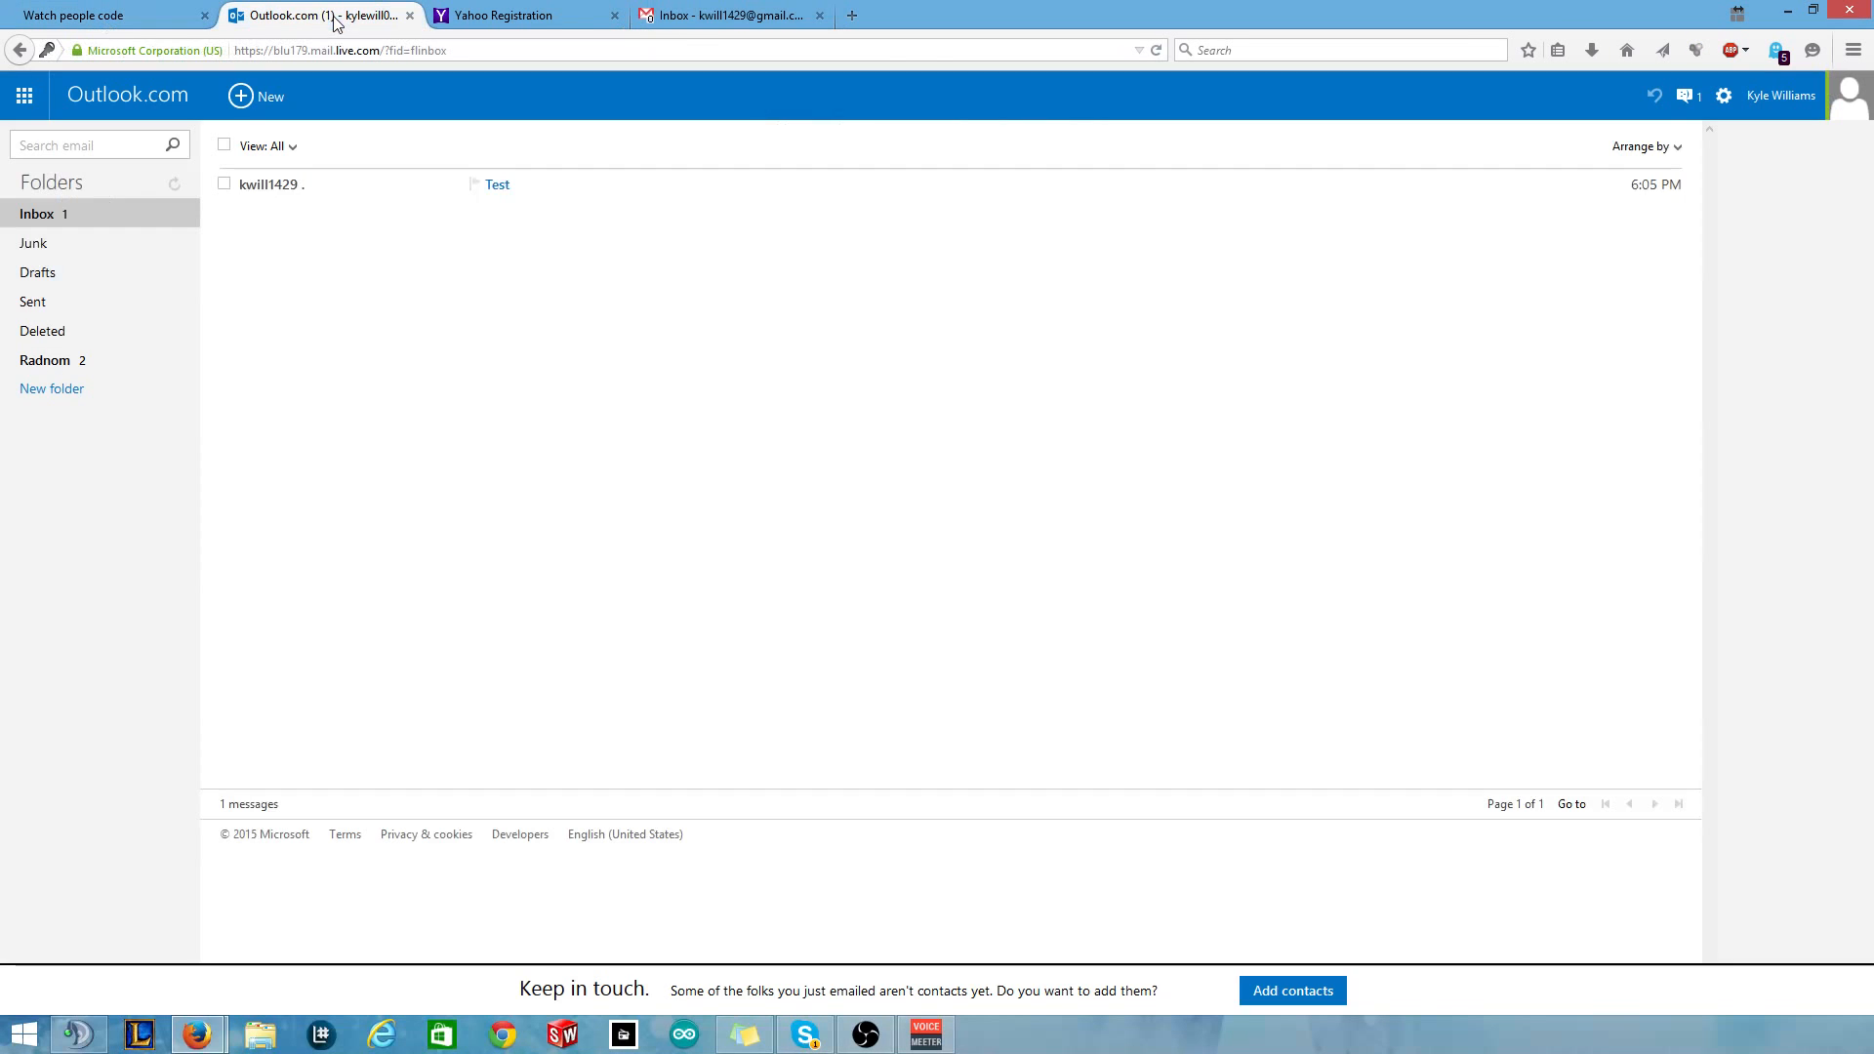
{"action": "left_click", "coordinate": [265, 96]}
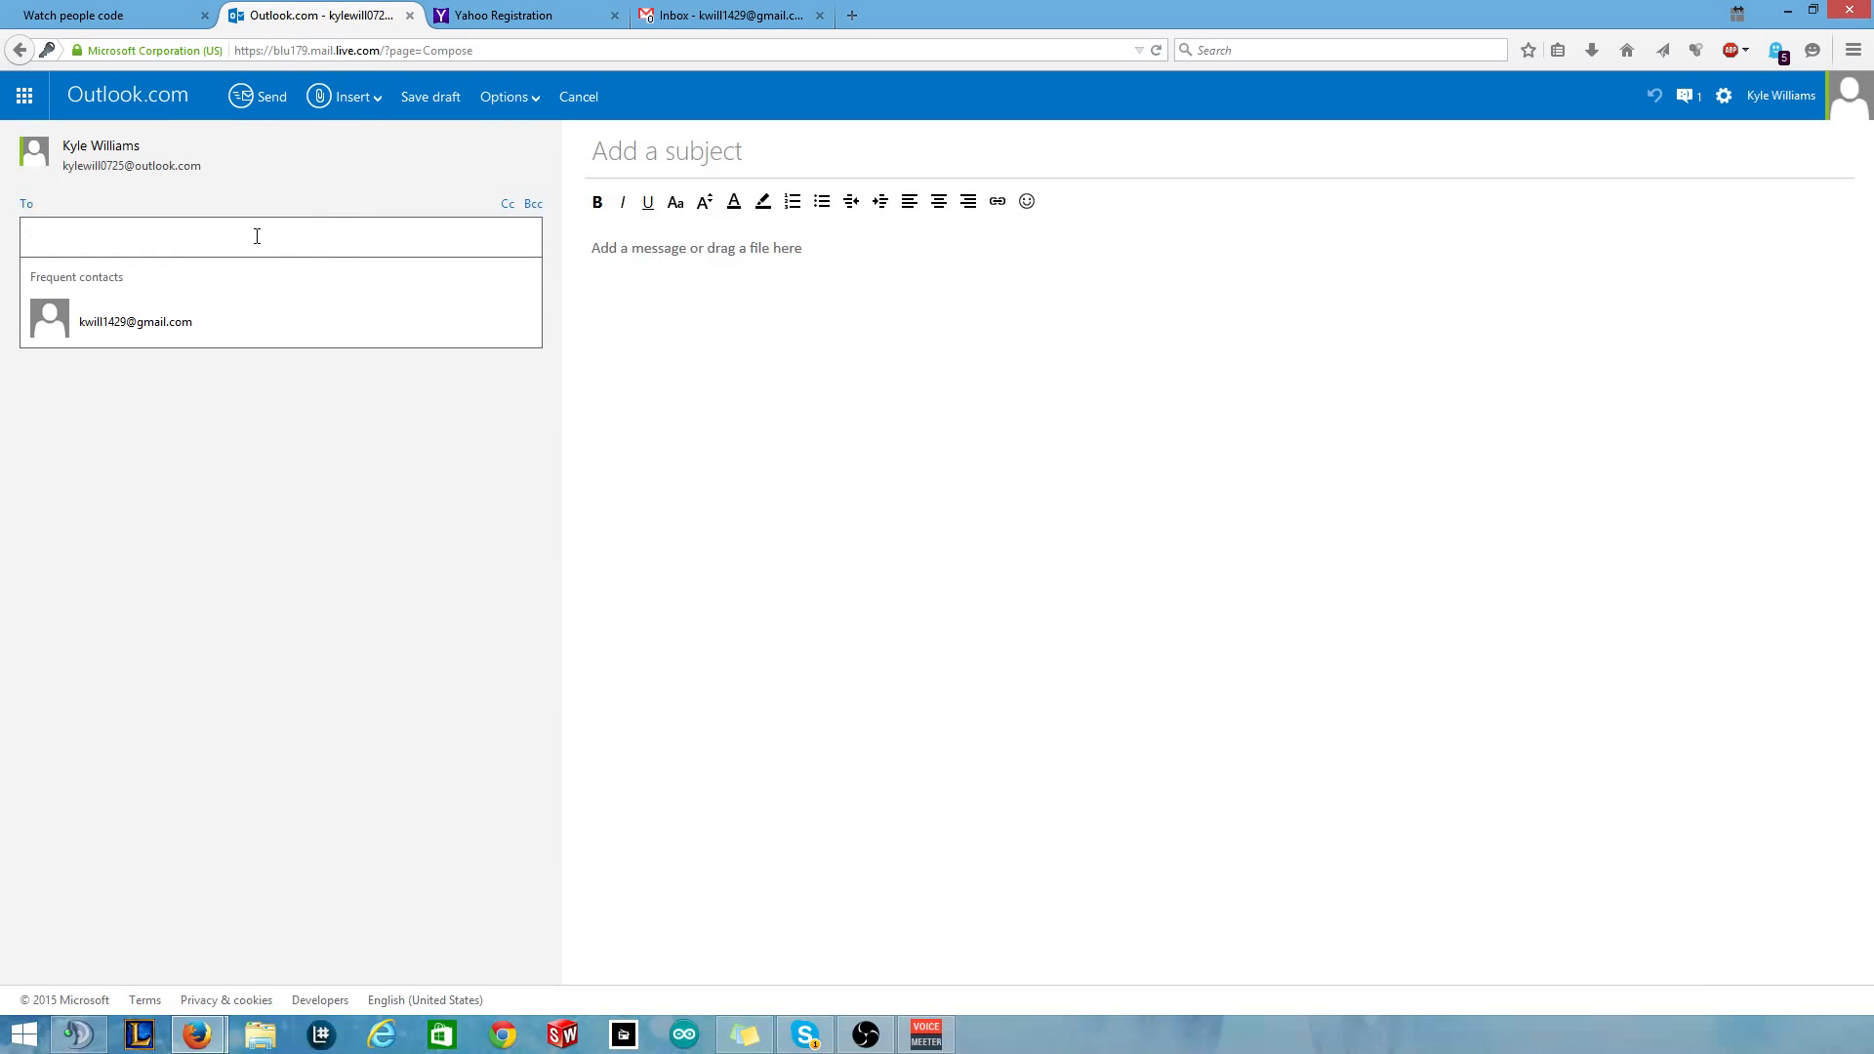
{"action": "left_click", "coordinate": [730, 15]}
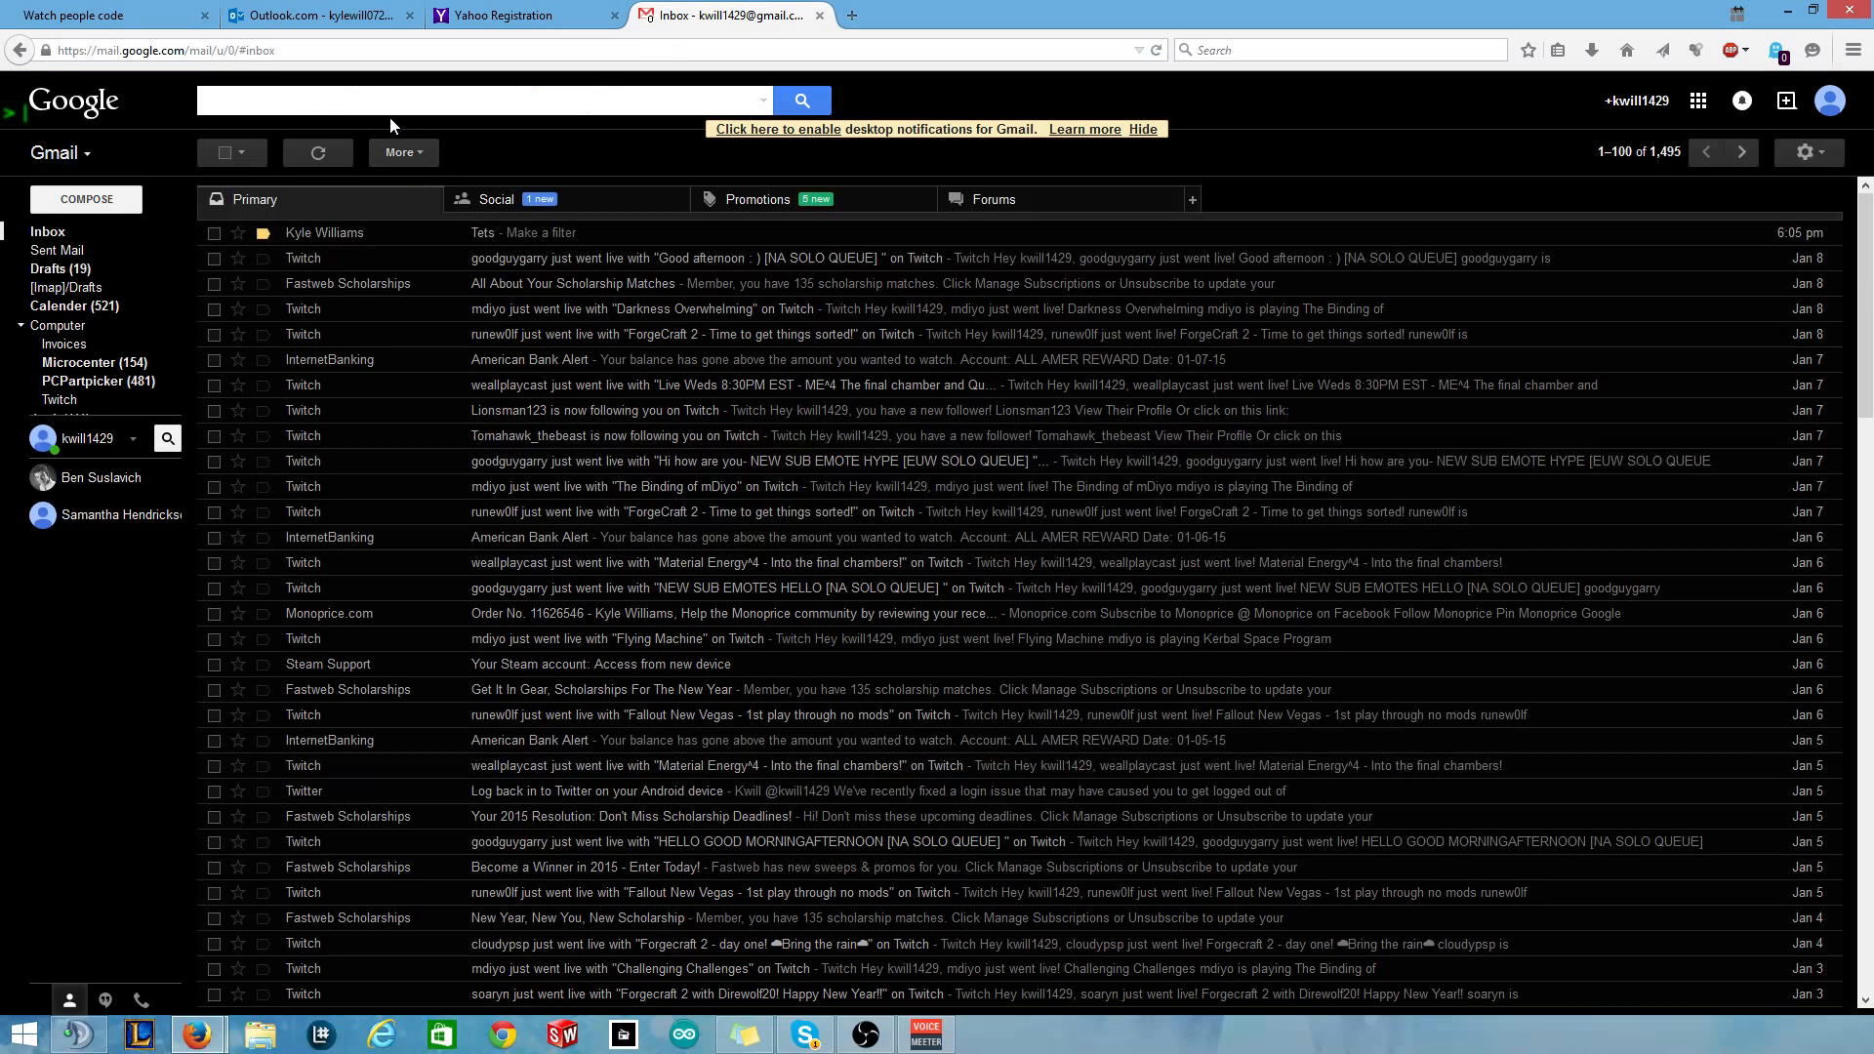
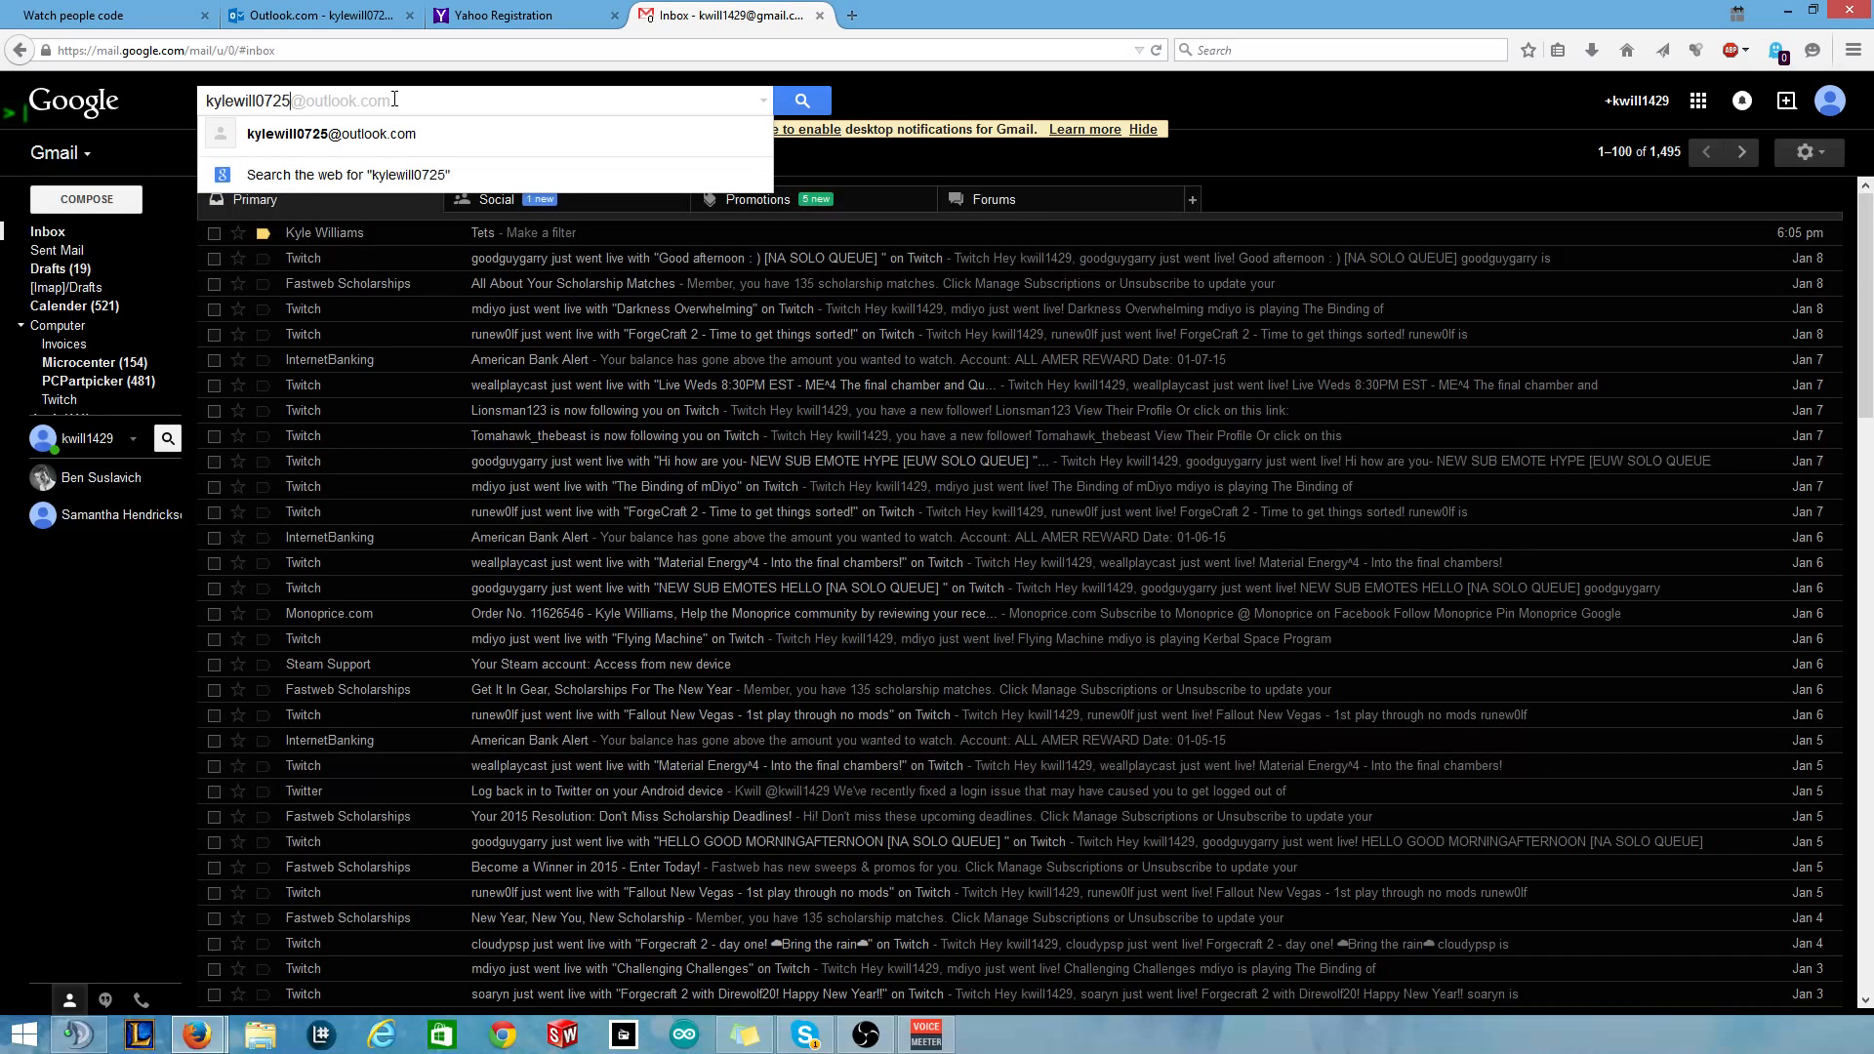
Search Gmail for mail from the Outlook.com address and select the Tets message.
{"action": "key", "text": "Return"}
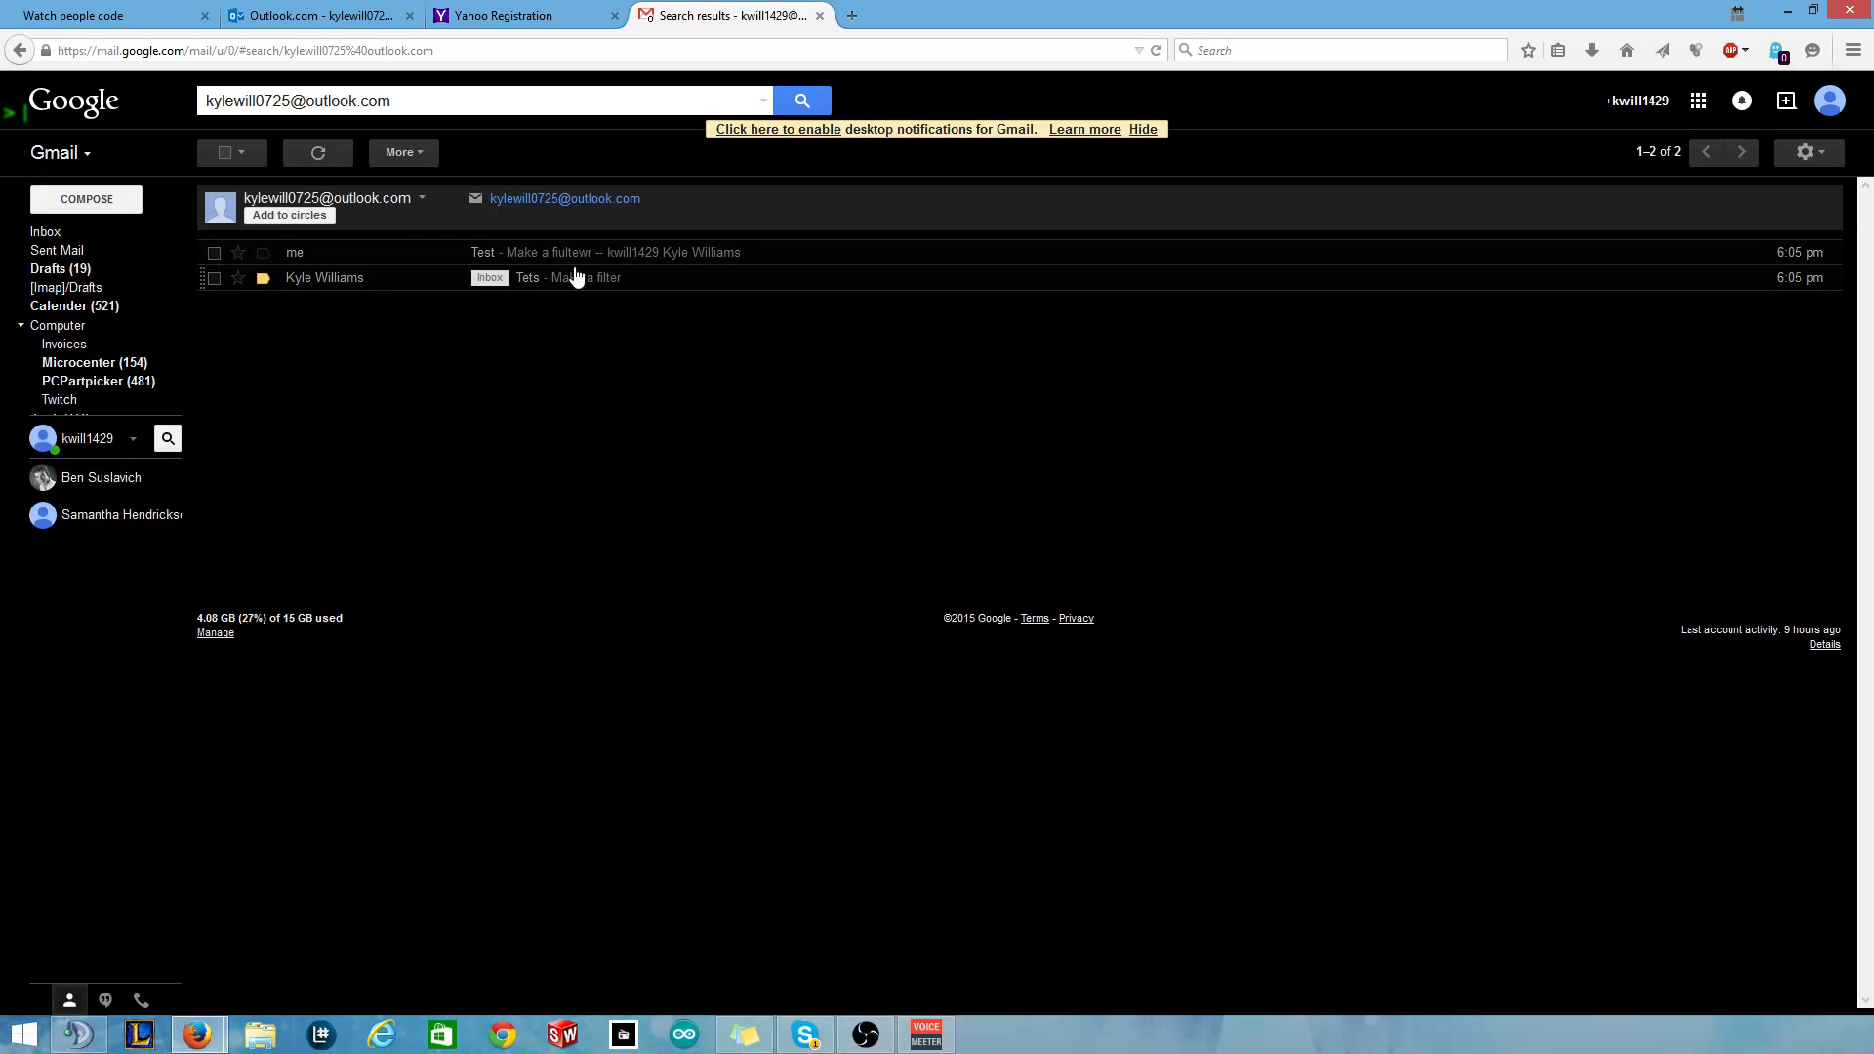
{"action": "left_click", "coordinate": [214, 278]}
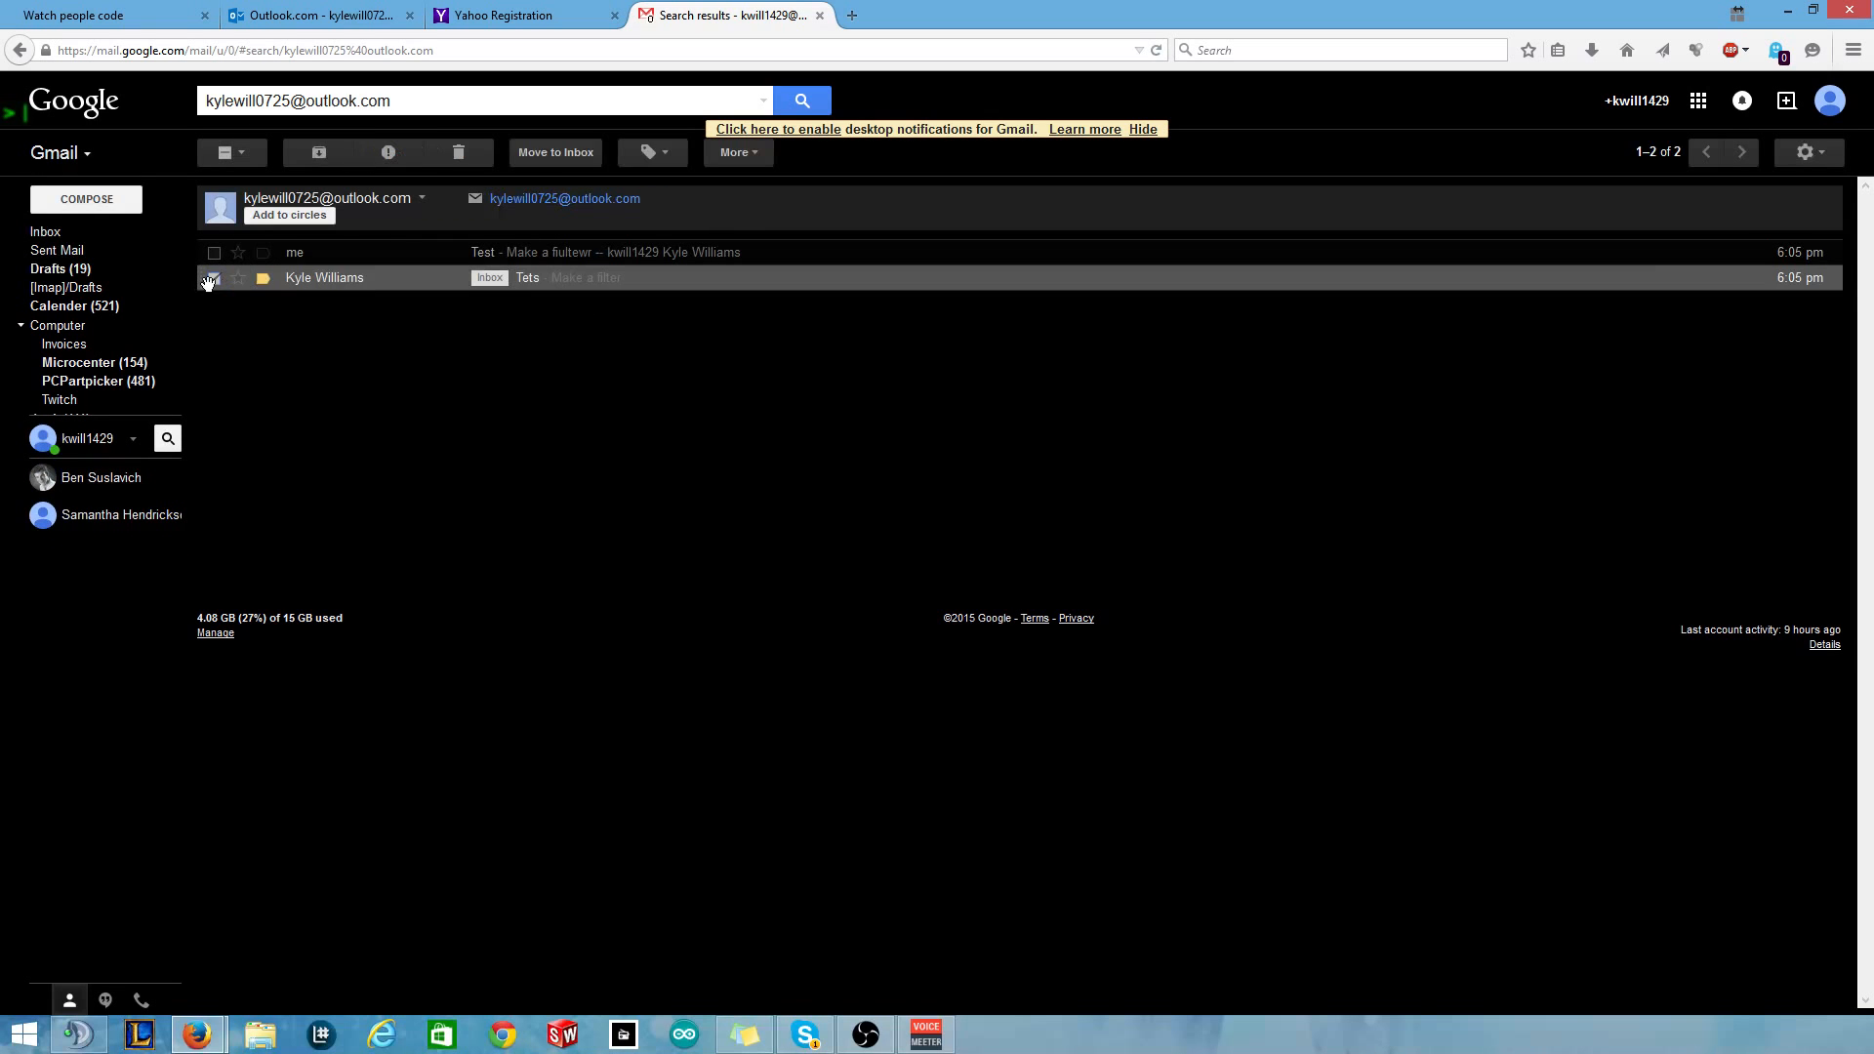
{"action": "left_click", "coordinate": [635, 156]}
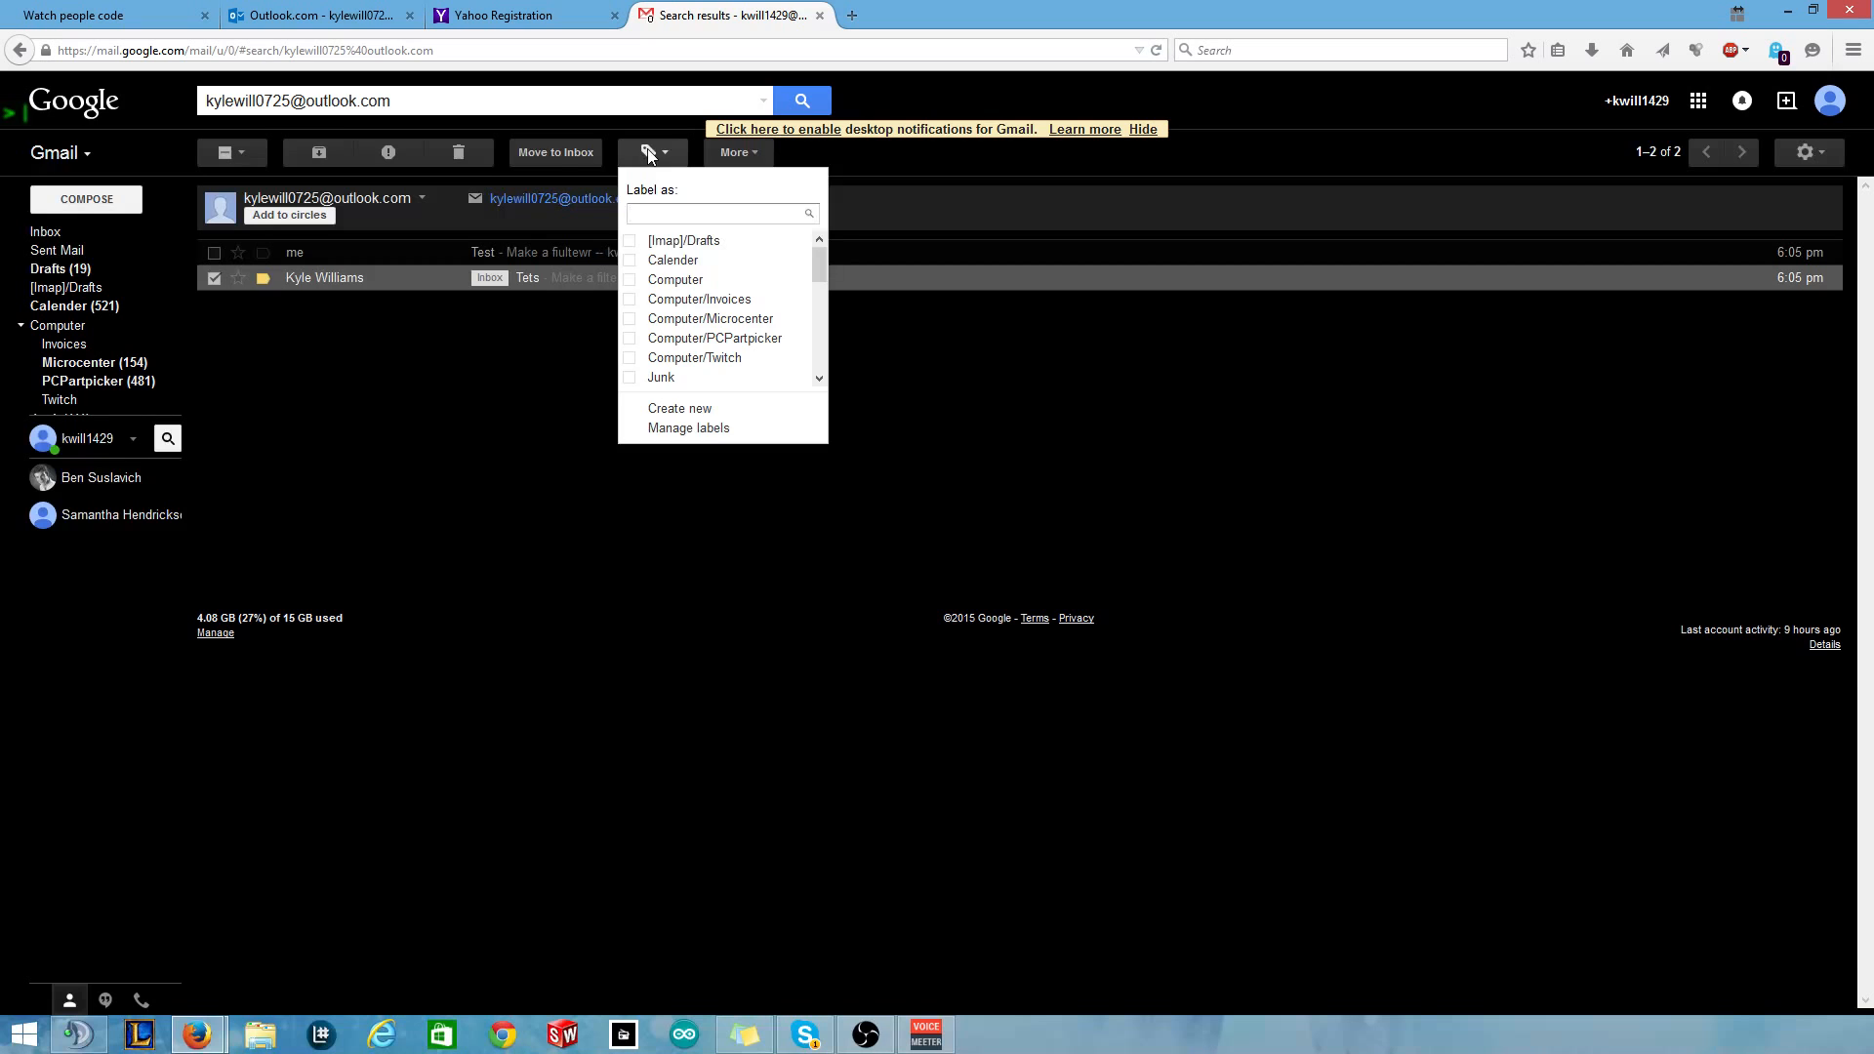
{"action": "left_click", "coordinate": [639, 157]}
{"action": "left_click", "coordinate": [641, 159]}
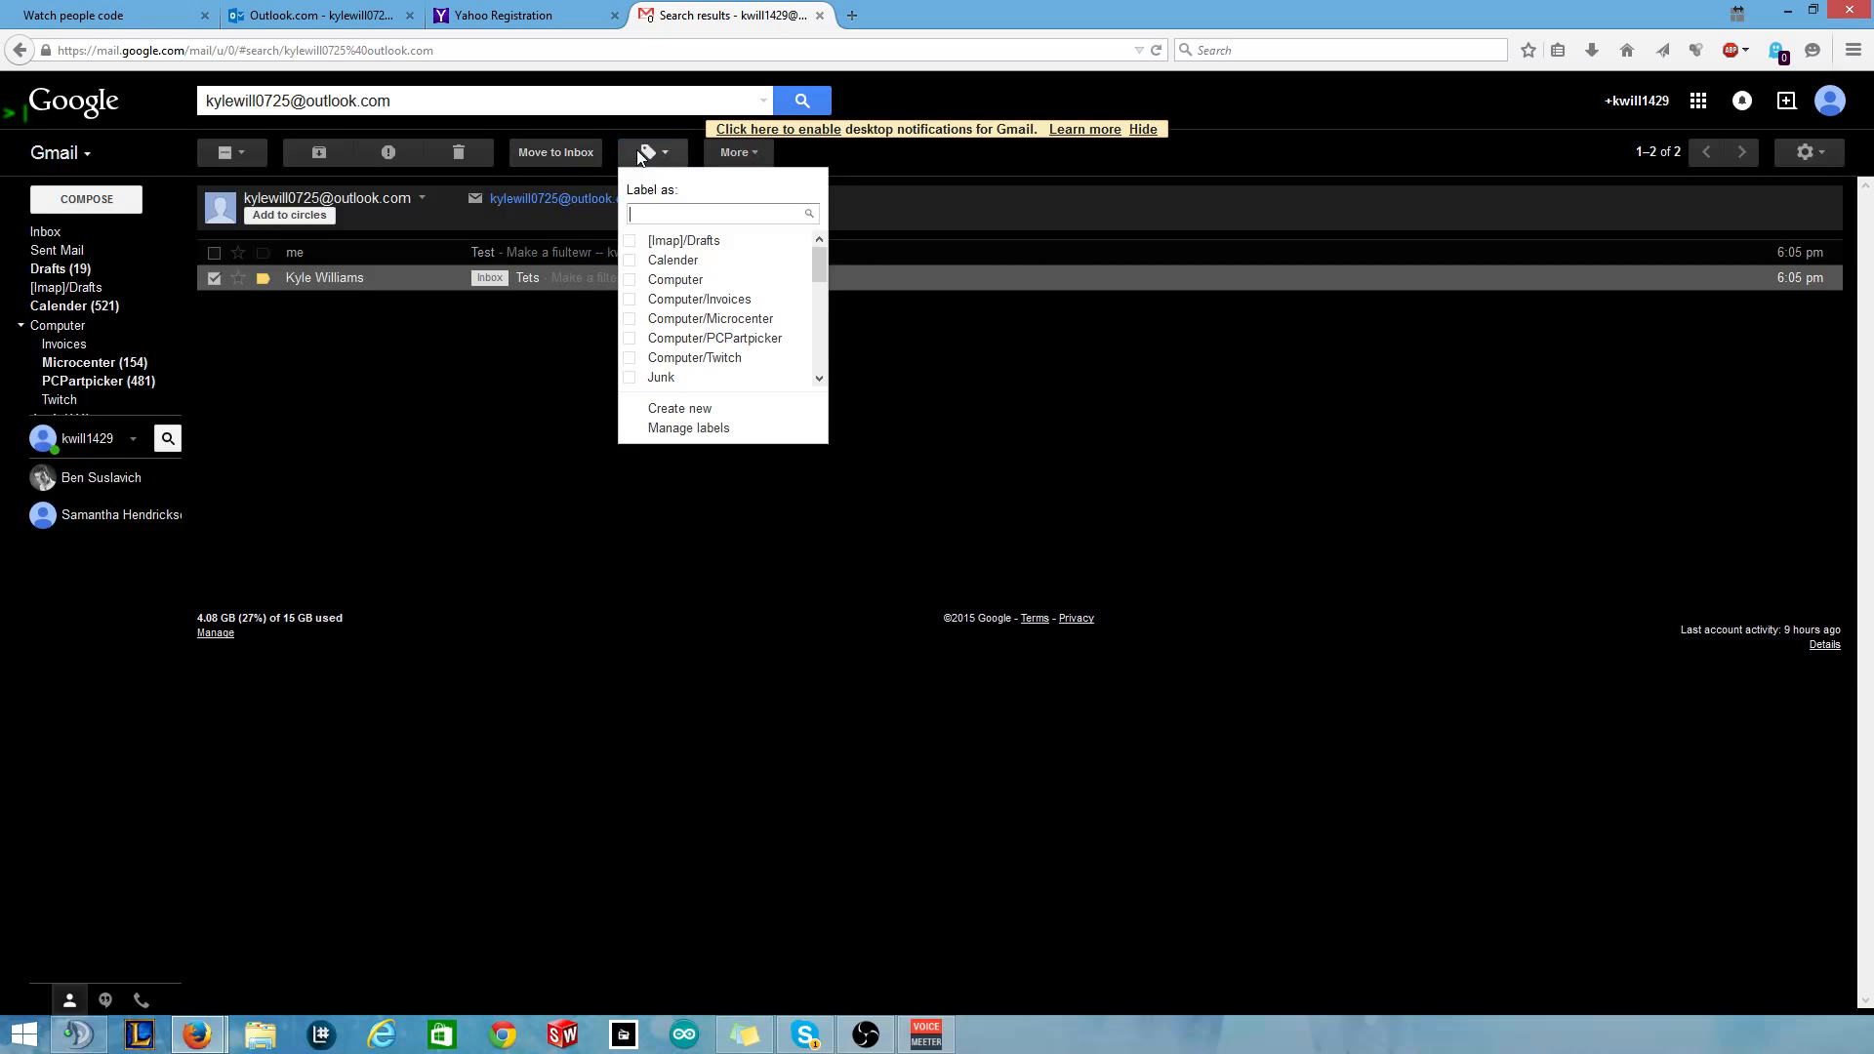
{"action": "left_click", "coordinate": [629, 378]}
{"action": "left_click", "coordinate": [509, 433]}
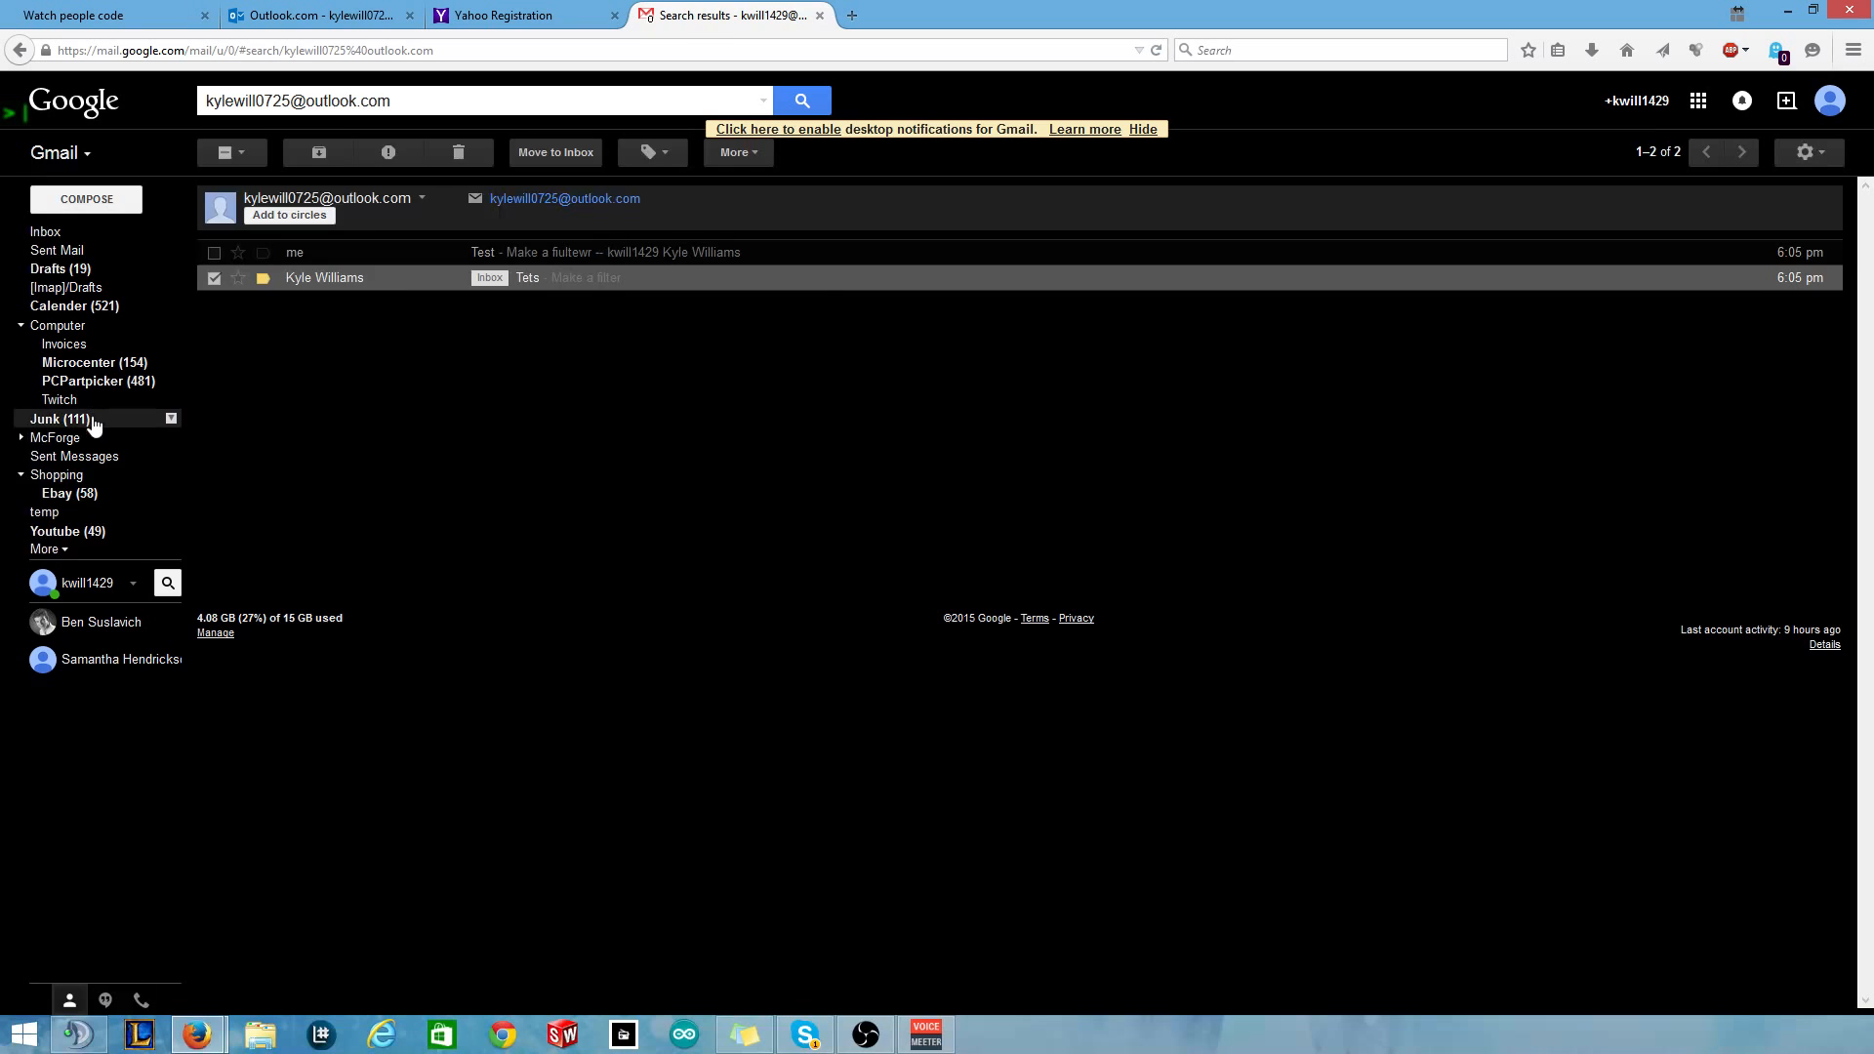
Move the Tets conversation to Junk and confirm it appears under the Junk label.
{"action": "left_click", "coordinate": [103, 420]}
{"action": "left_click", "coordinate": [45, 231]}
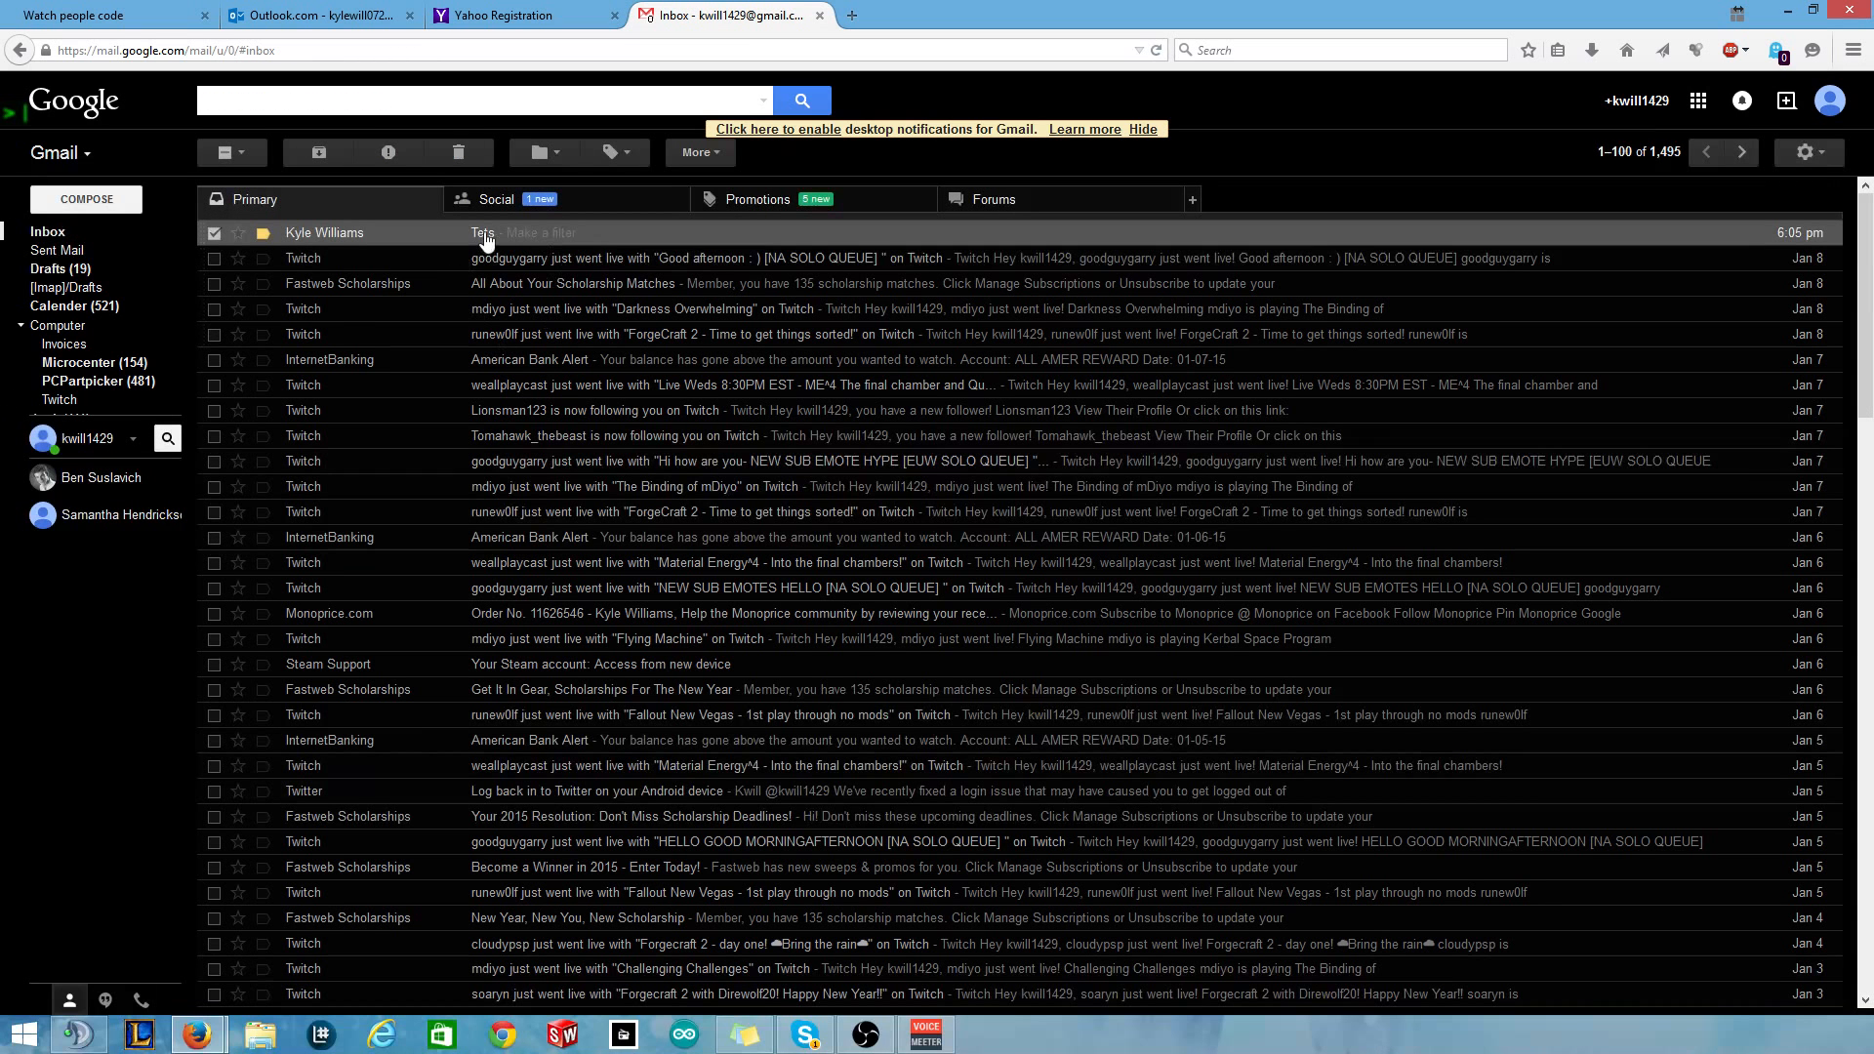
{"action": "left_click", "coordinate": [542, 152]}
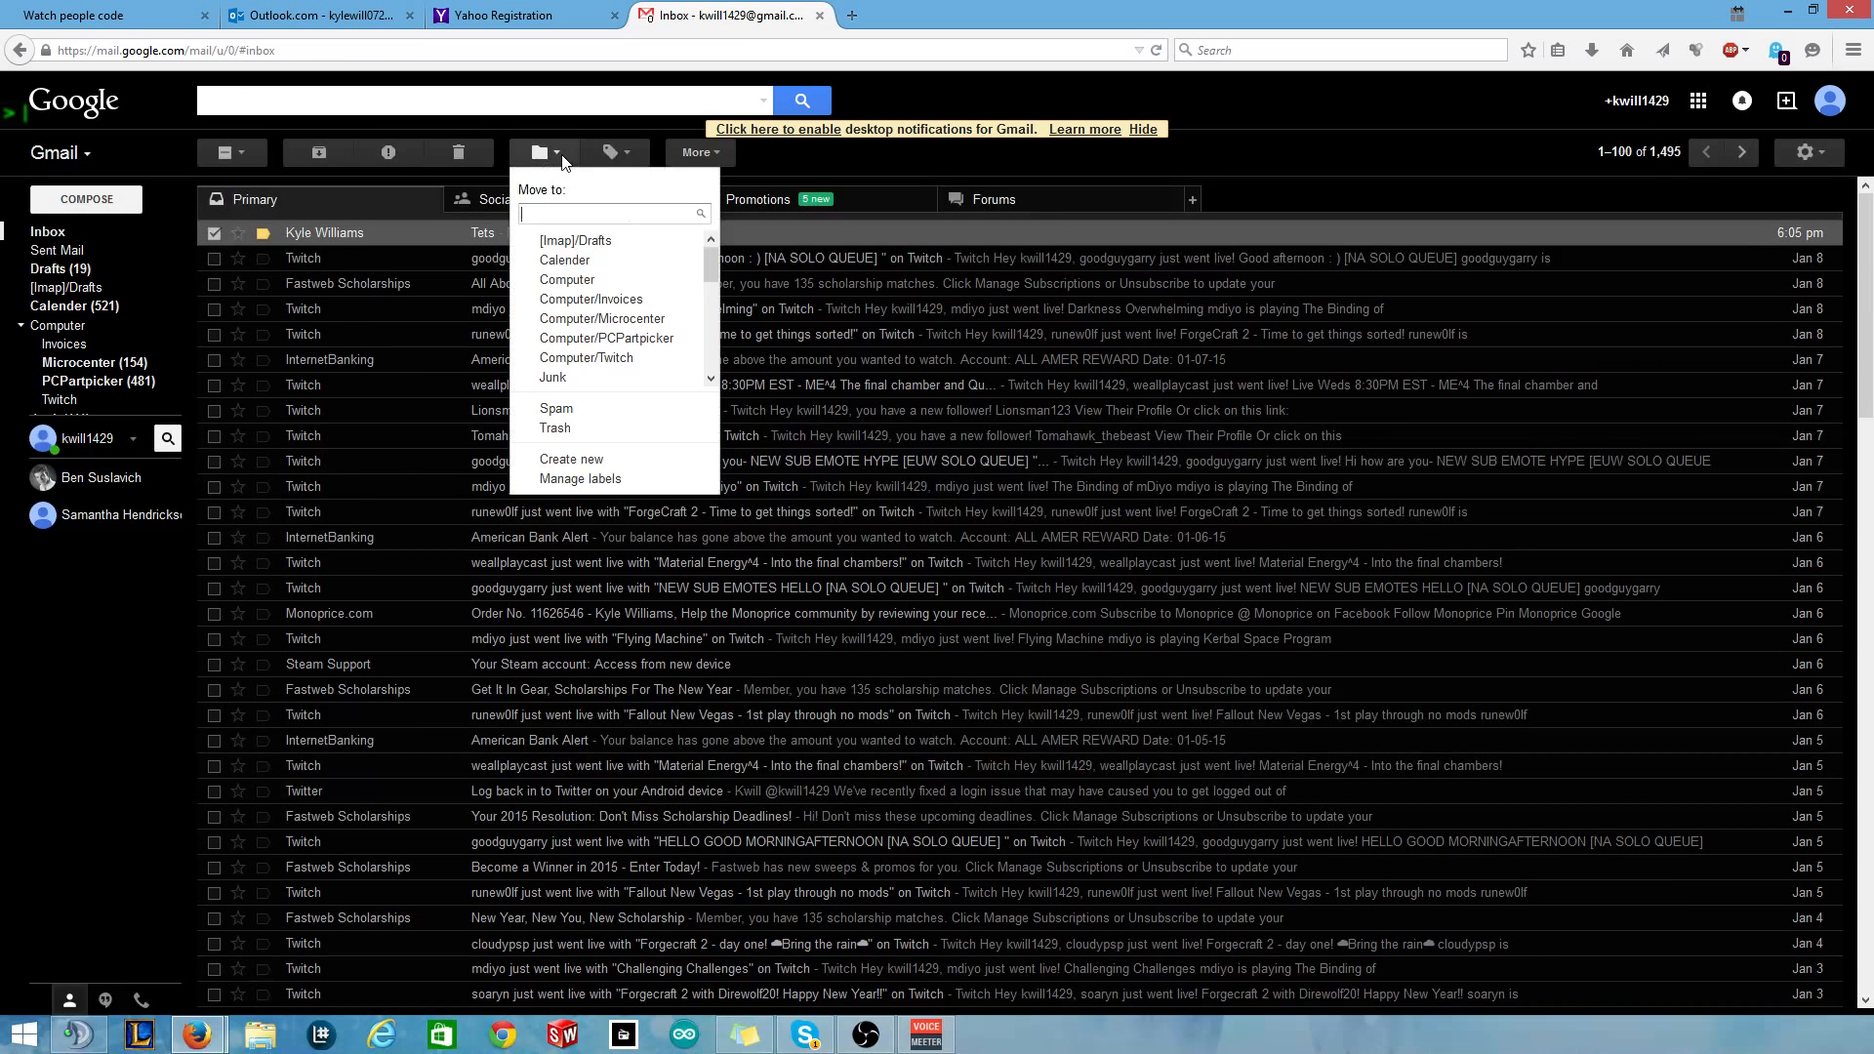
{"action": "left_click", "coordinate": [553, 379]}
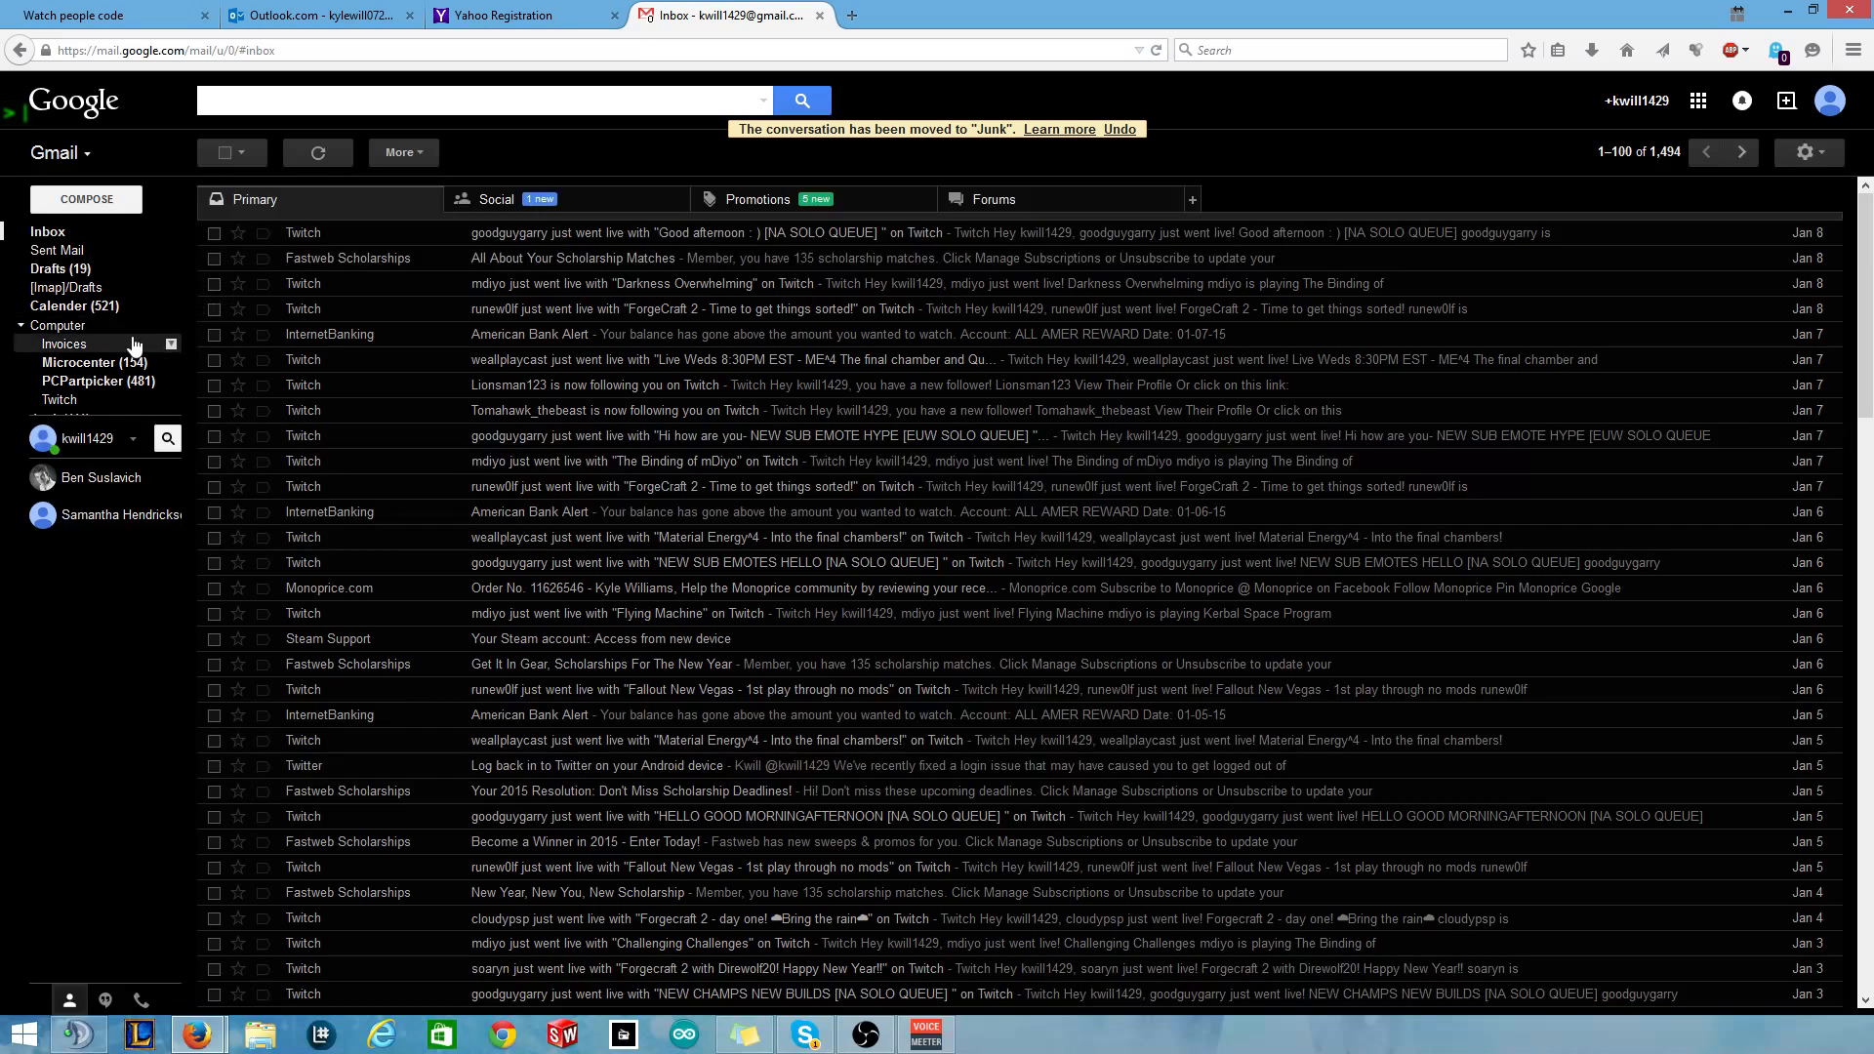
{"action": "mouse_move", "coordinate": [102, 365]}
{"action": "left_click", "coordinate": [61, 419]}
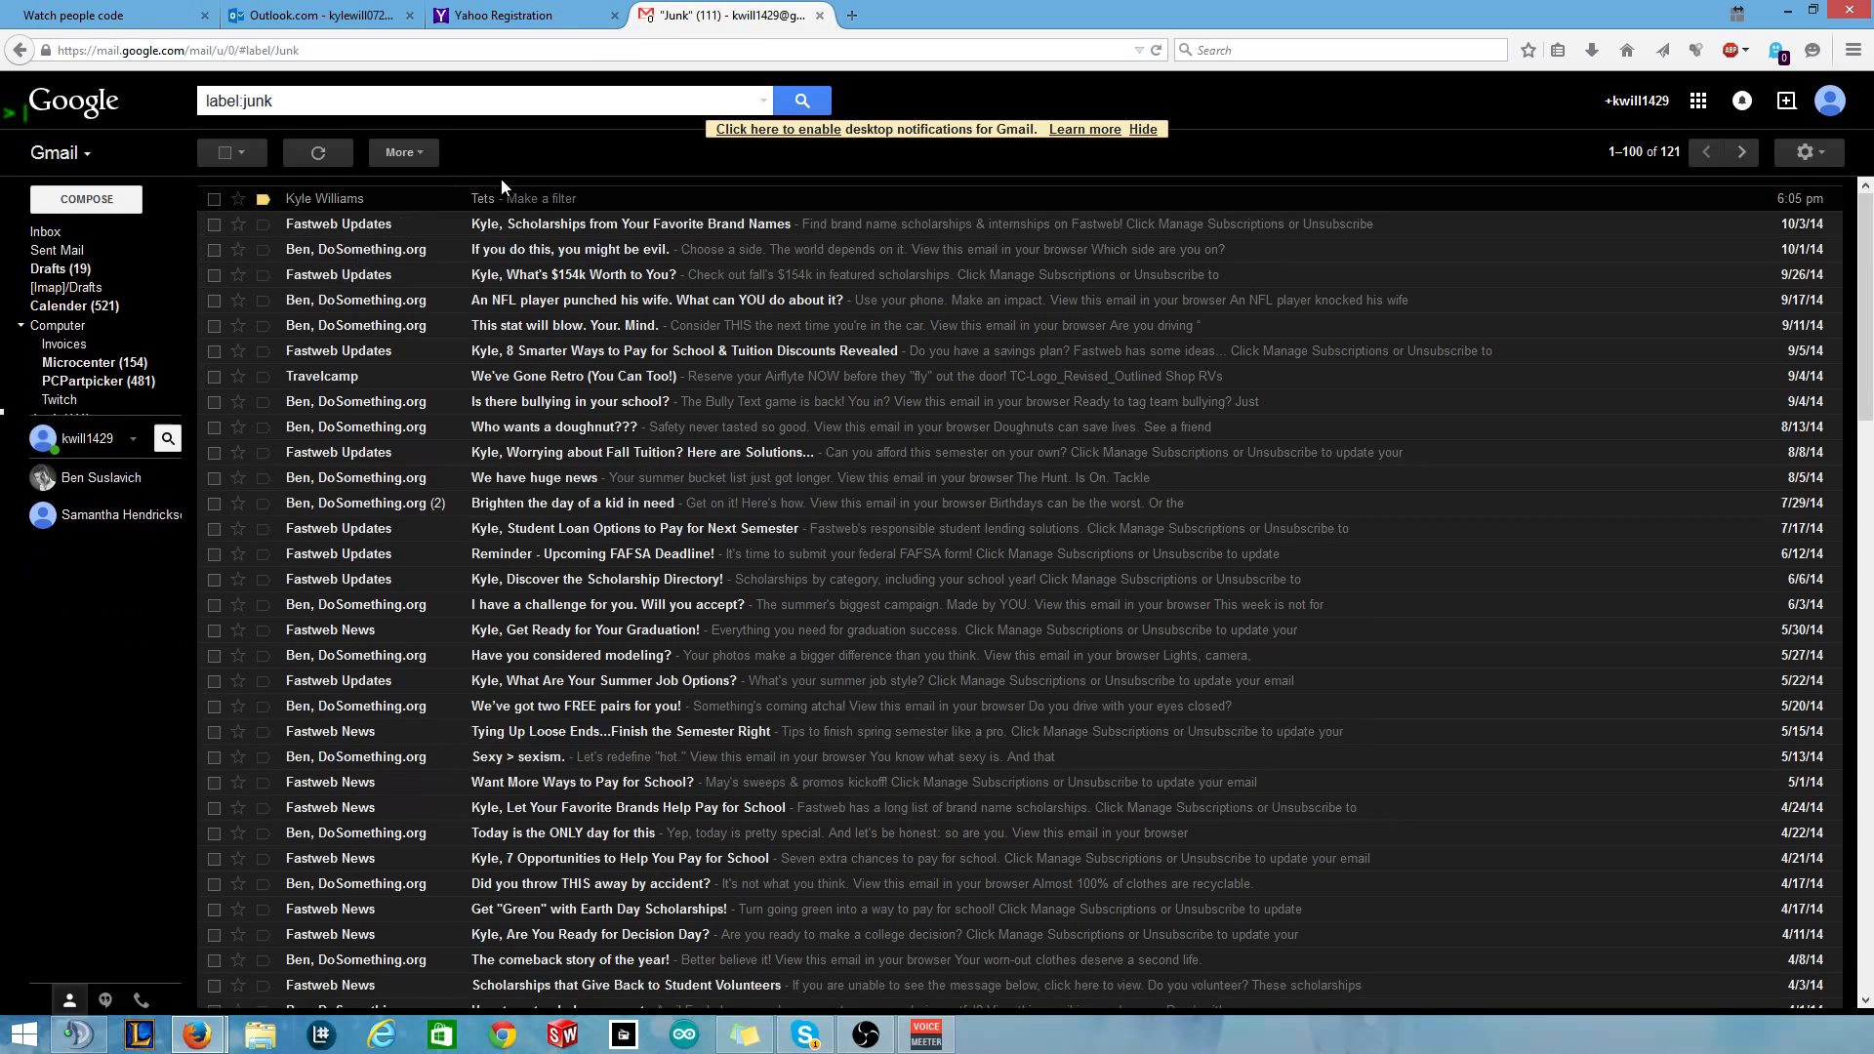
{"action": "left_click", "coordinate": [47, 231]}
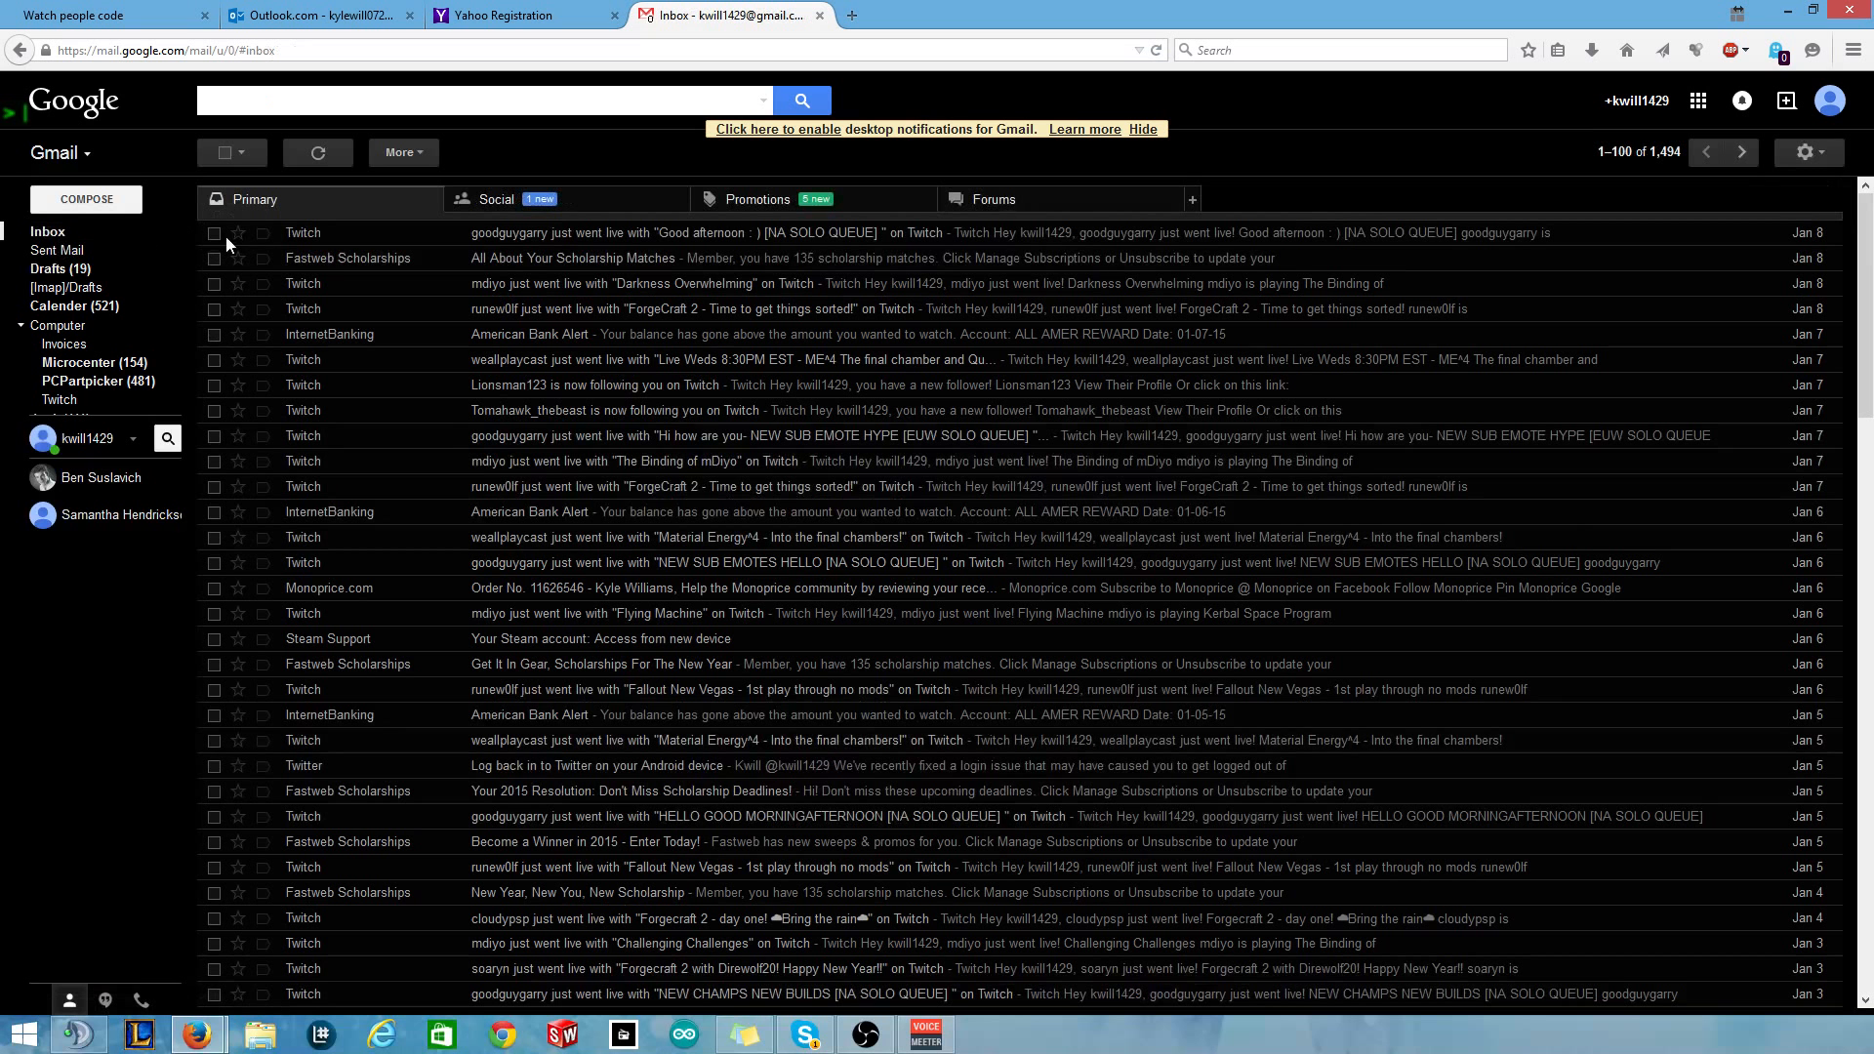
From Outlook.com, send the Gmail contact an email titled 'test2' with body 'more junk'.
{"action": "left_click", "coordinate": [254, 17]}
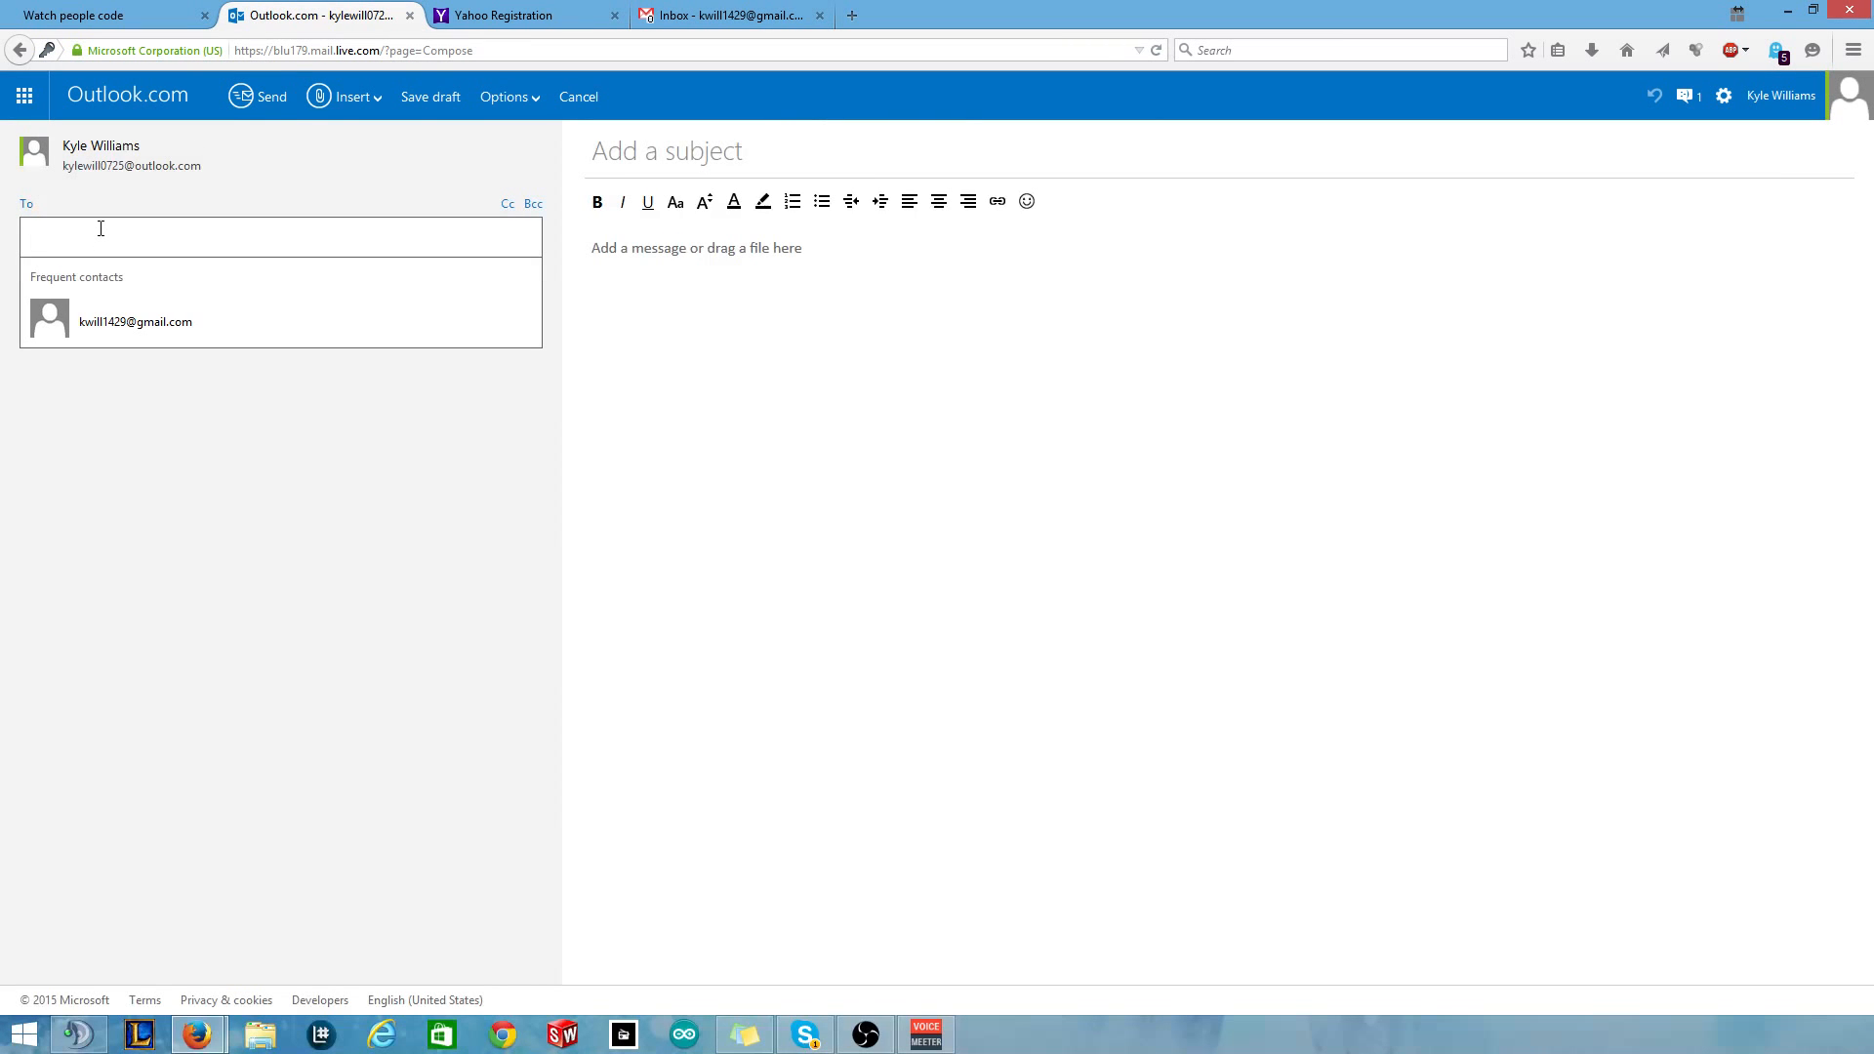
{"action": "key", "text": "Down"}
{"action": "key", "text": "Return"}
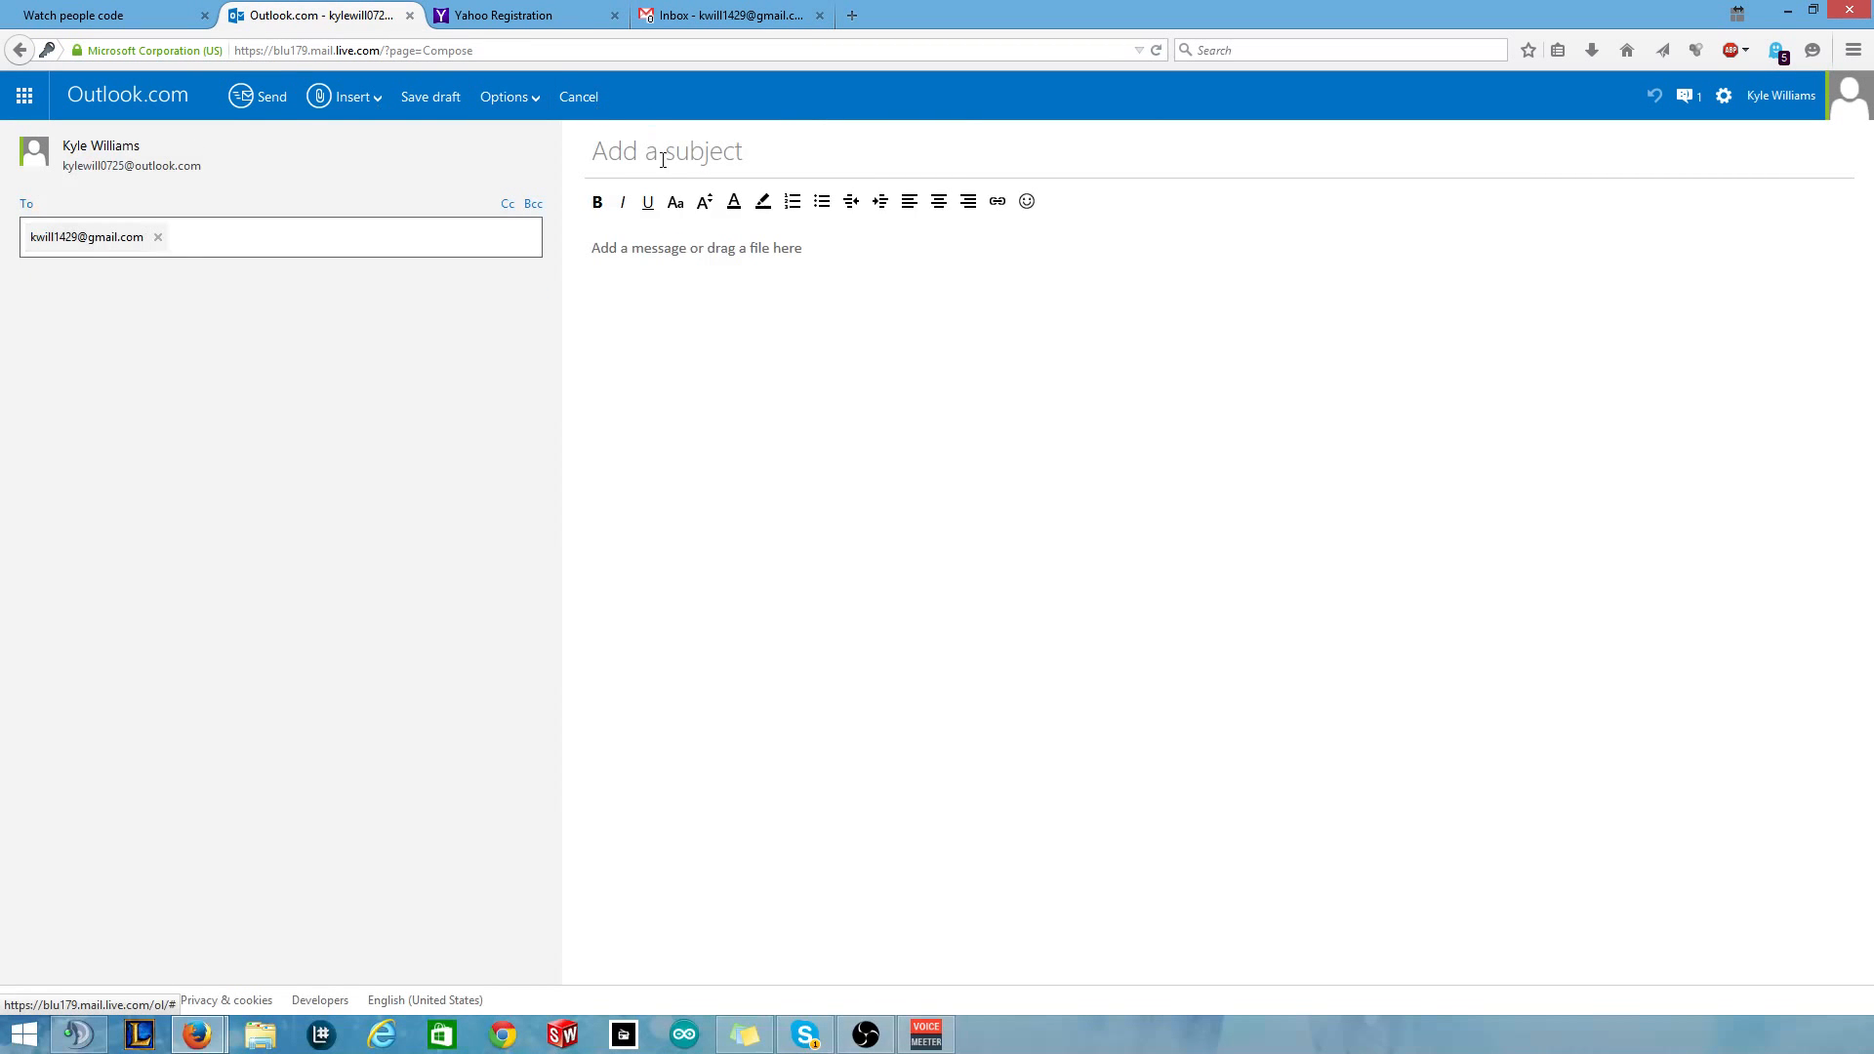
{"action": "left_click", "coordinate": [664, 165]}
{"action": "type", "text": "test2"}
{"action": "key", "text": "Tab"}
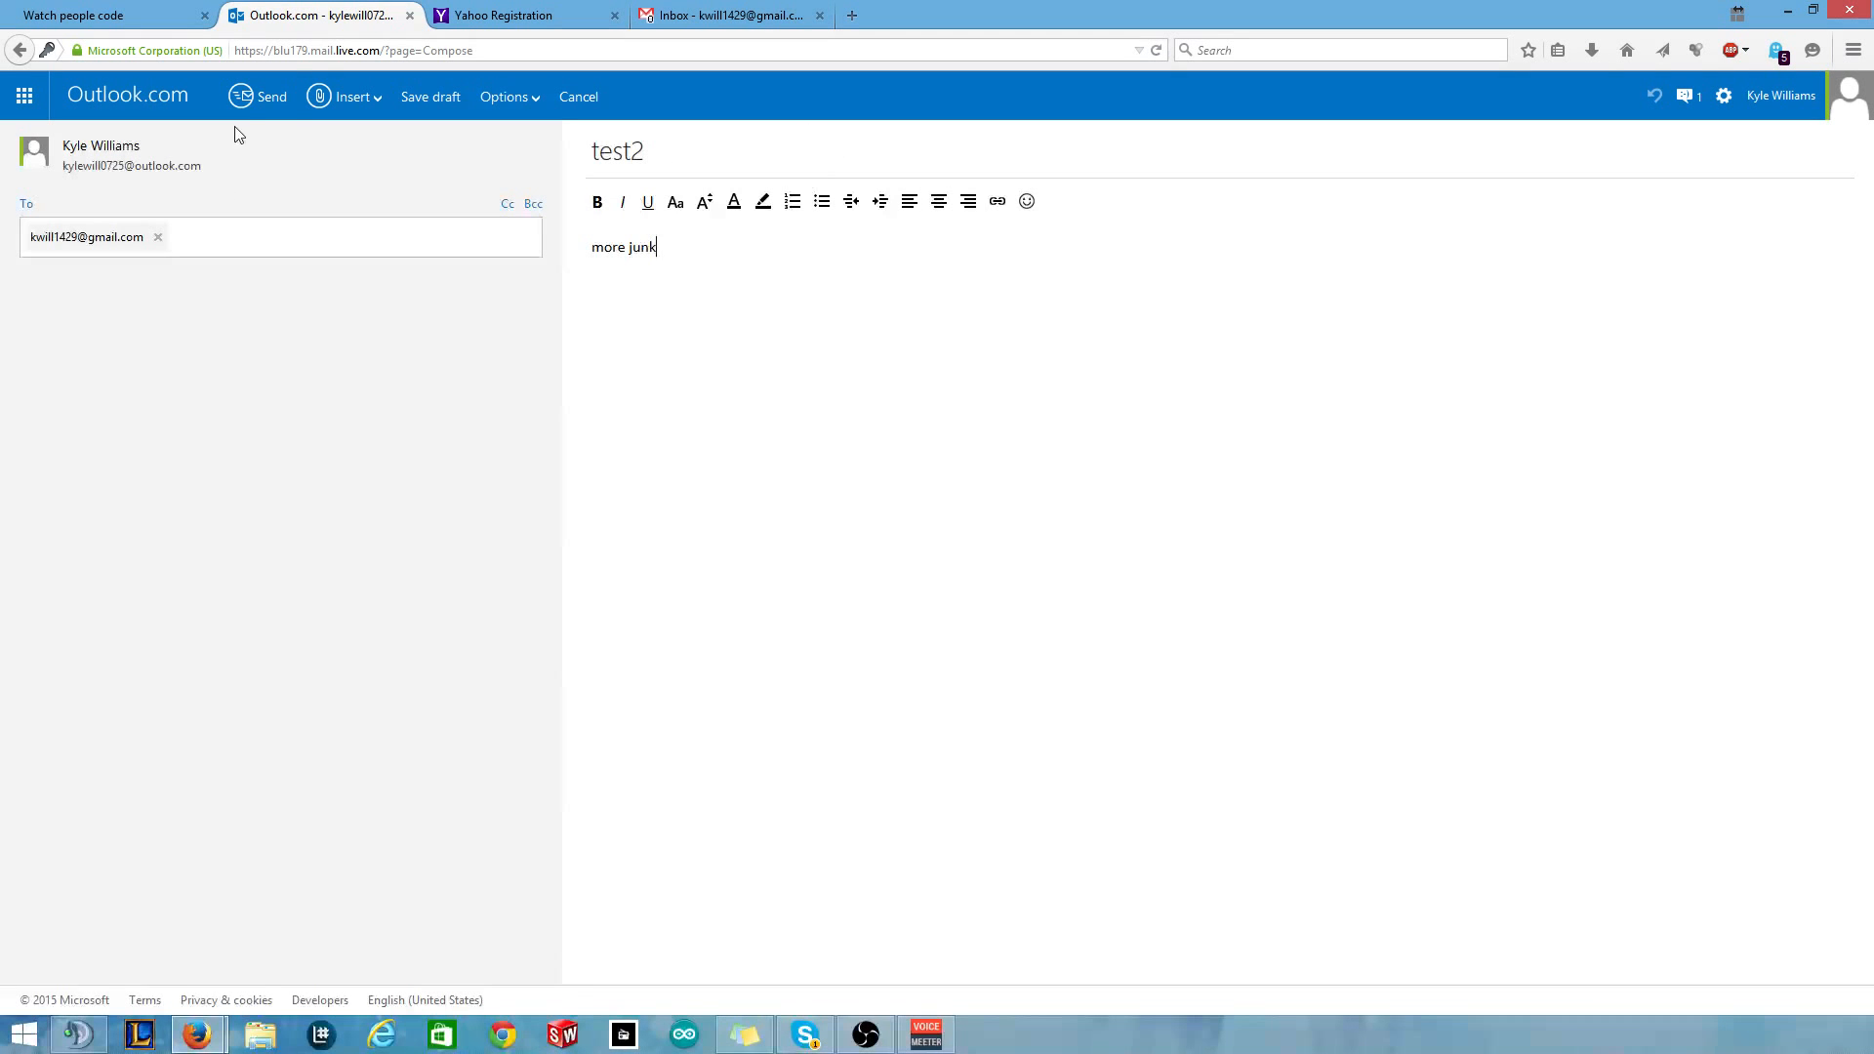
{"action": "left_click", "coordinate": [256, 95]}
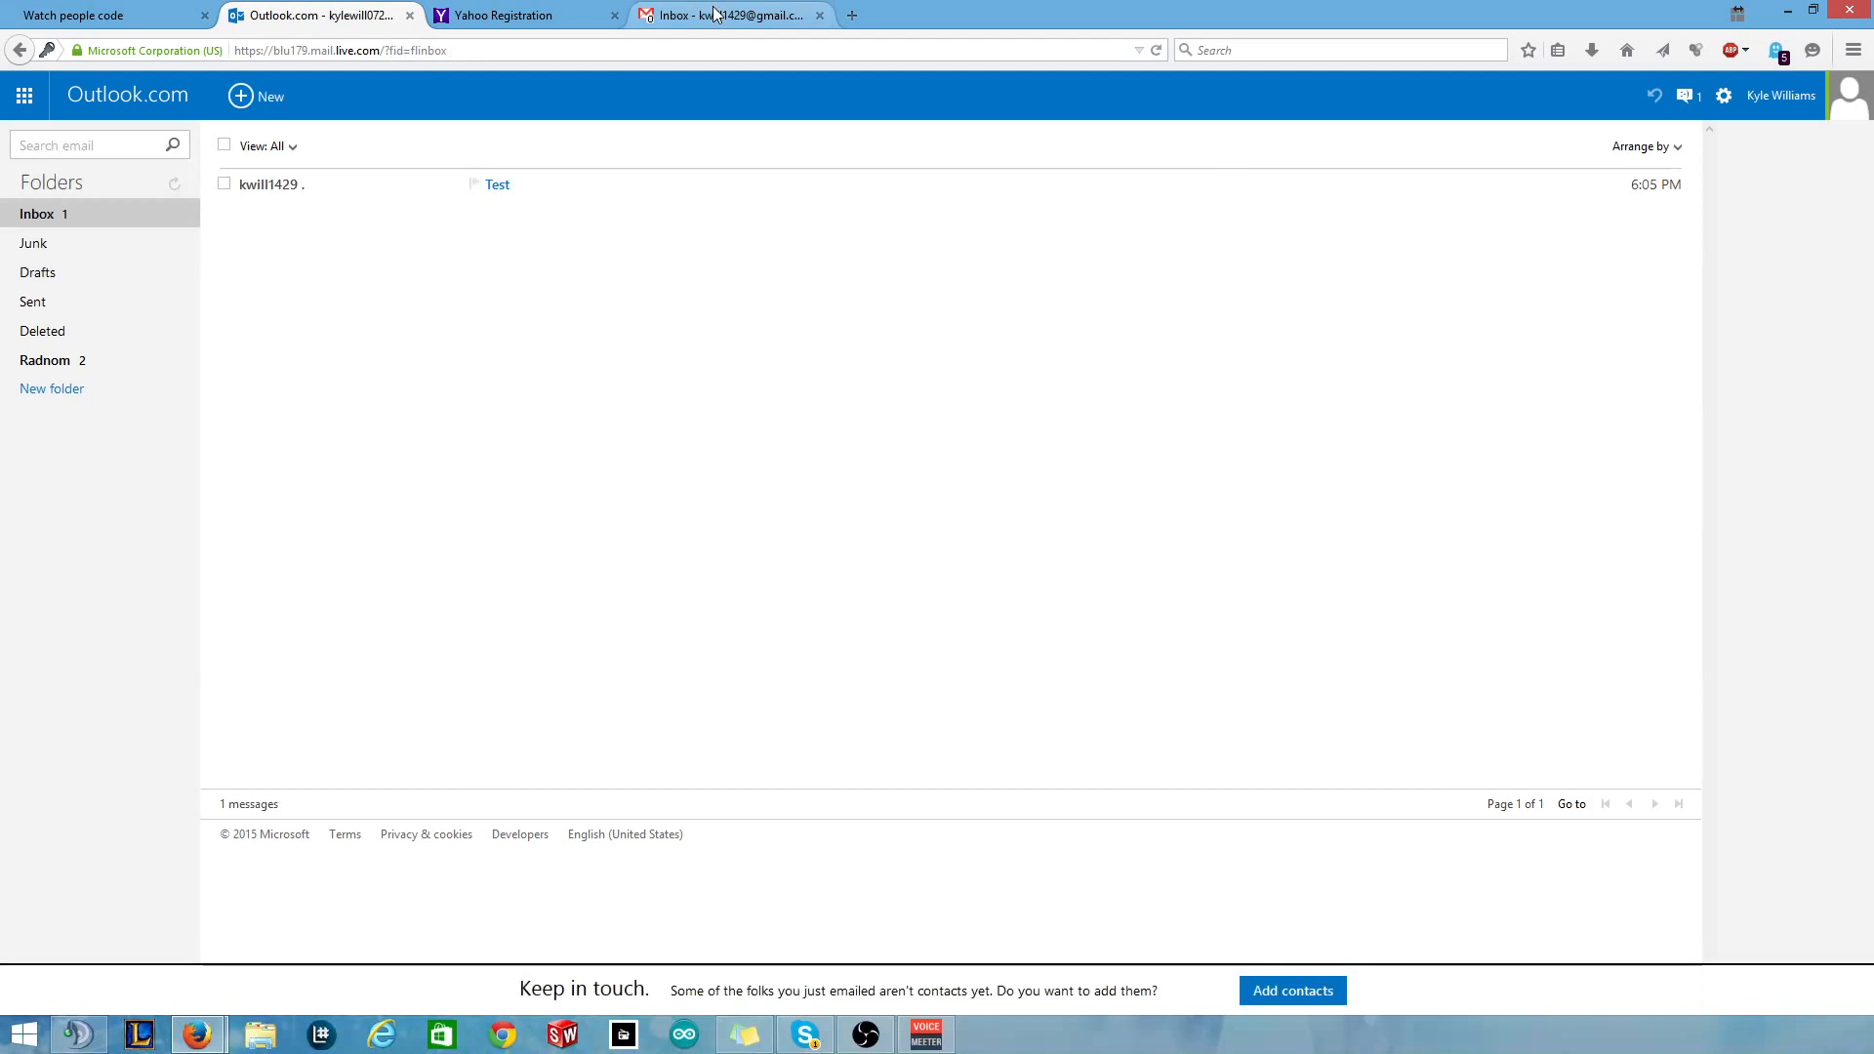
{"action": "left_click", "coordinate": [714, 14]}
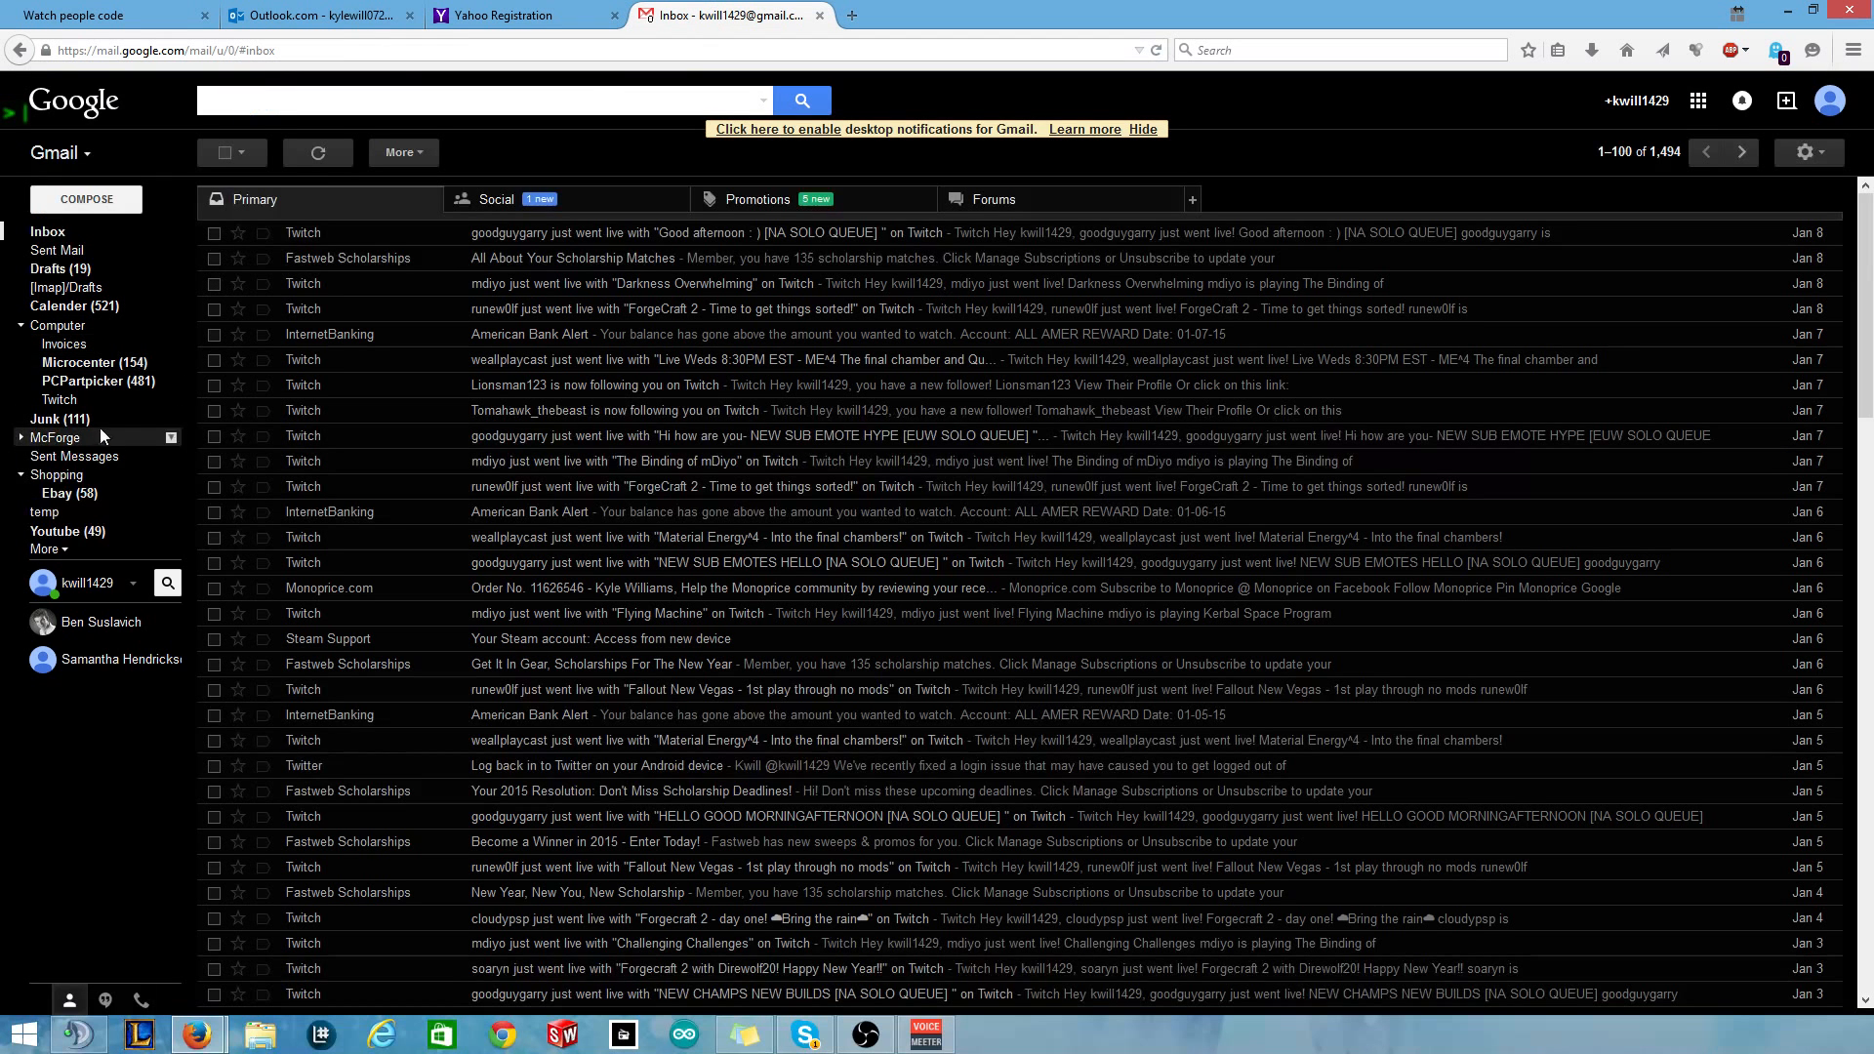
View Gmail's Junk label, return to the inbox, and open a blank compose window.
{"action": "left_click", "coordinate": [98, 420]}
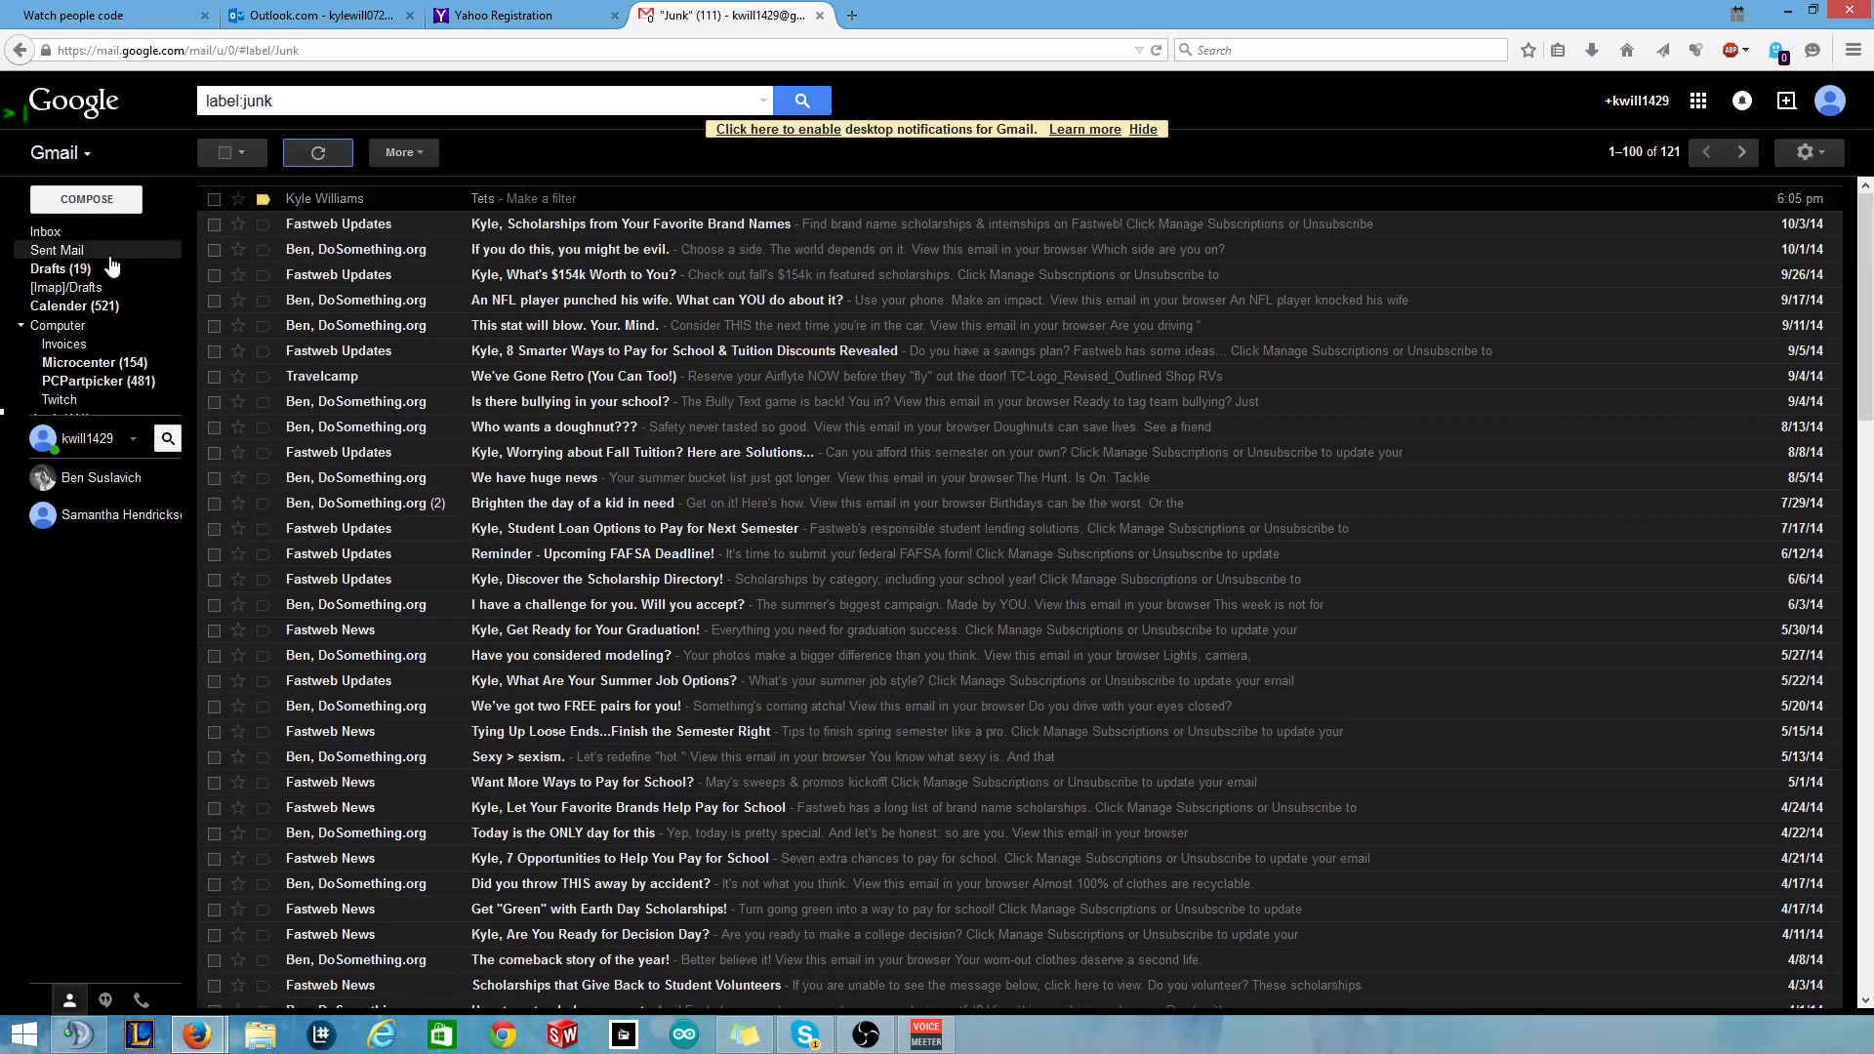
{"action": "left_click", "coordinate": [95, 235]}
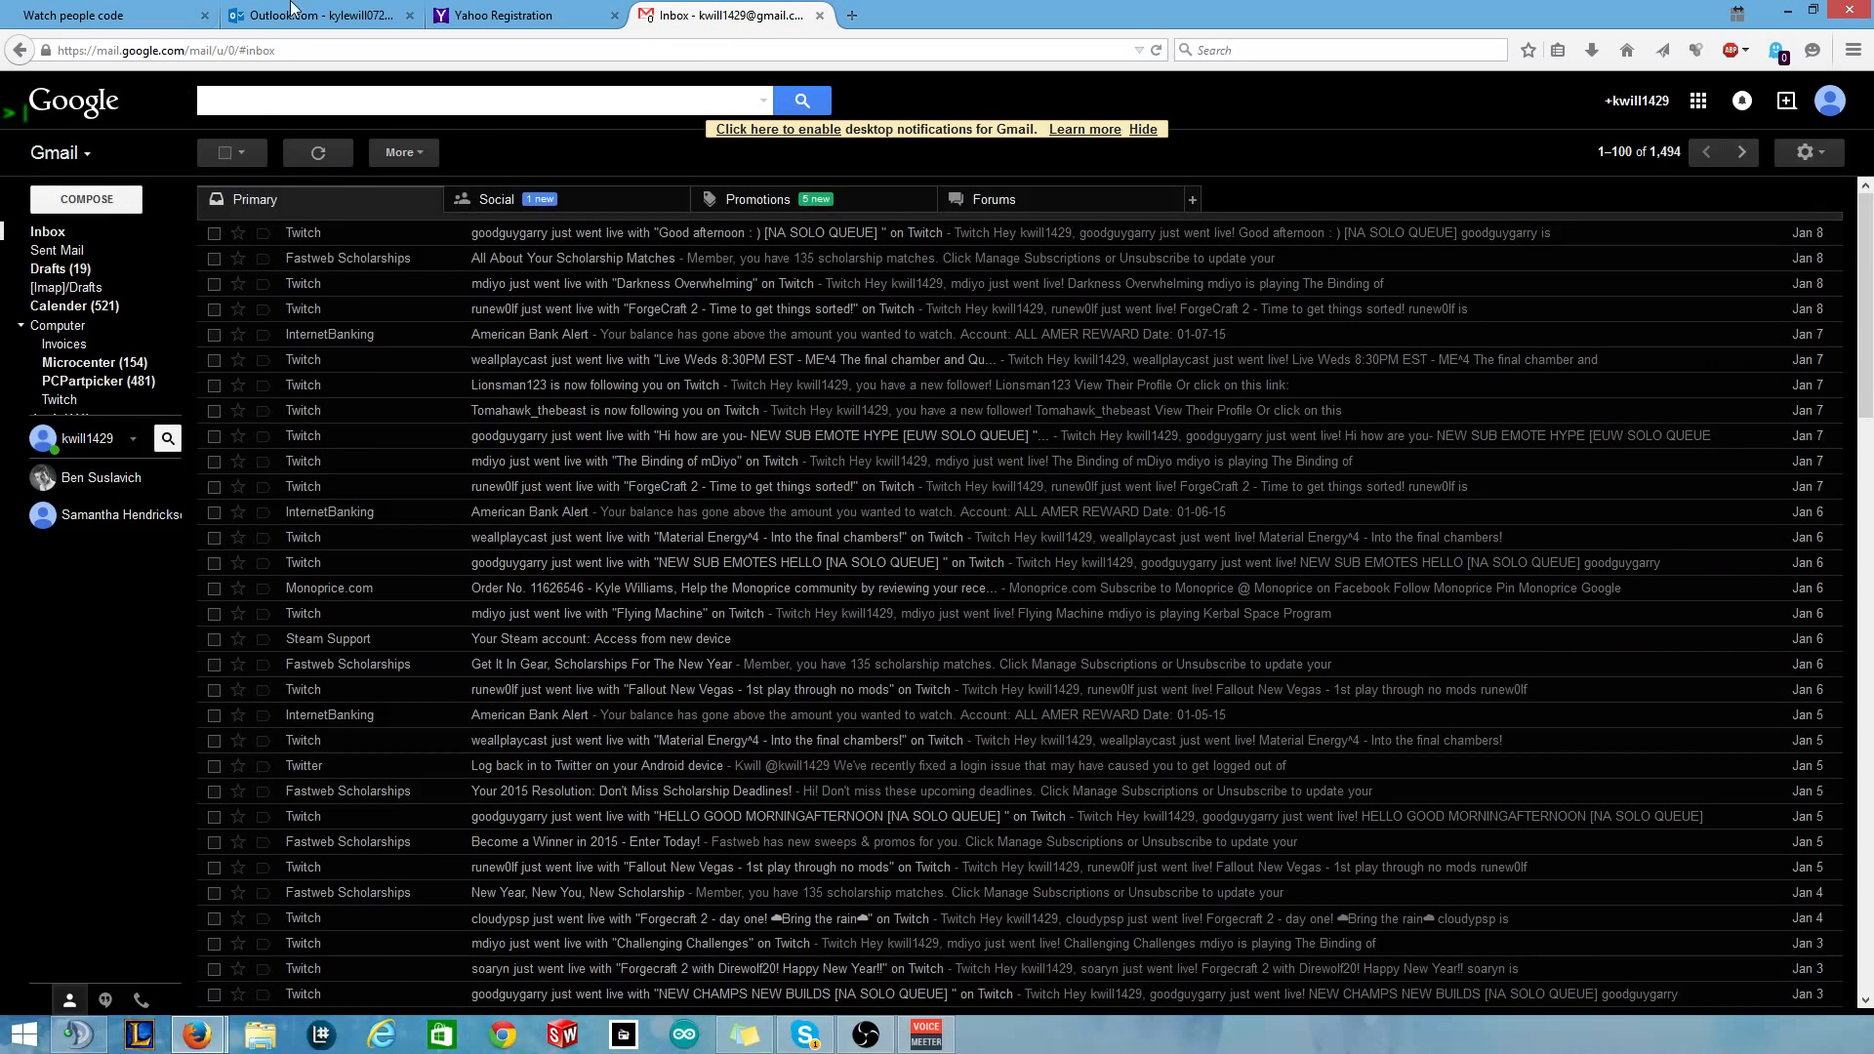
{"action": "left_click", "coordinate": [78, 201]}
{"action": "right_click", "coordinate": [81, 206]}
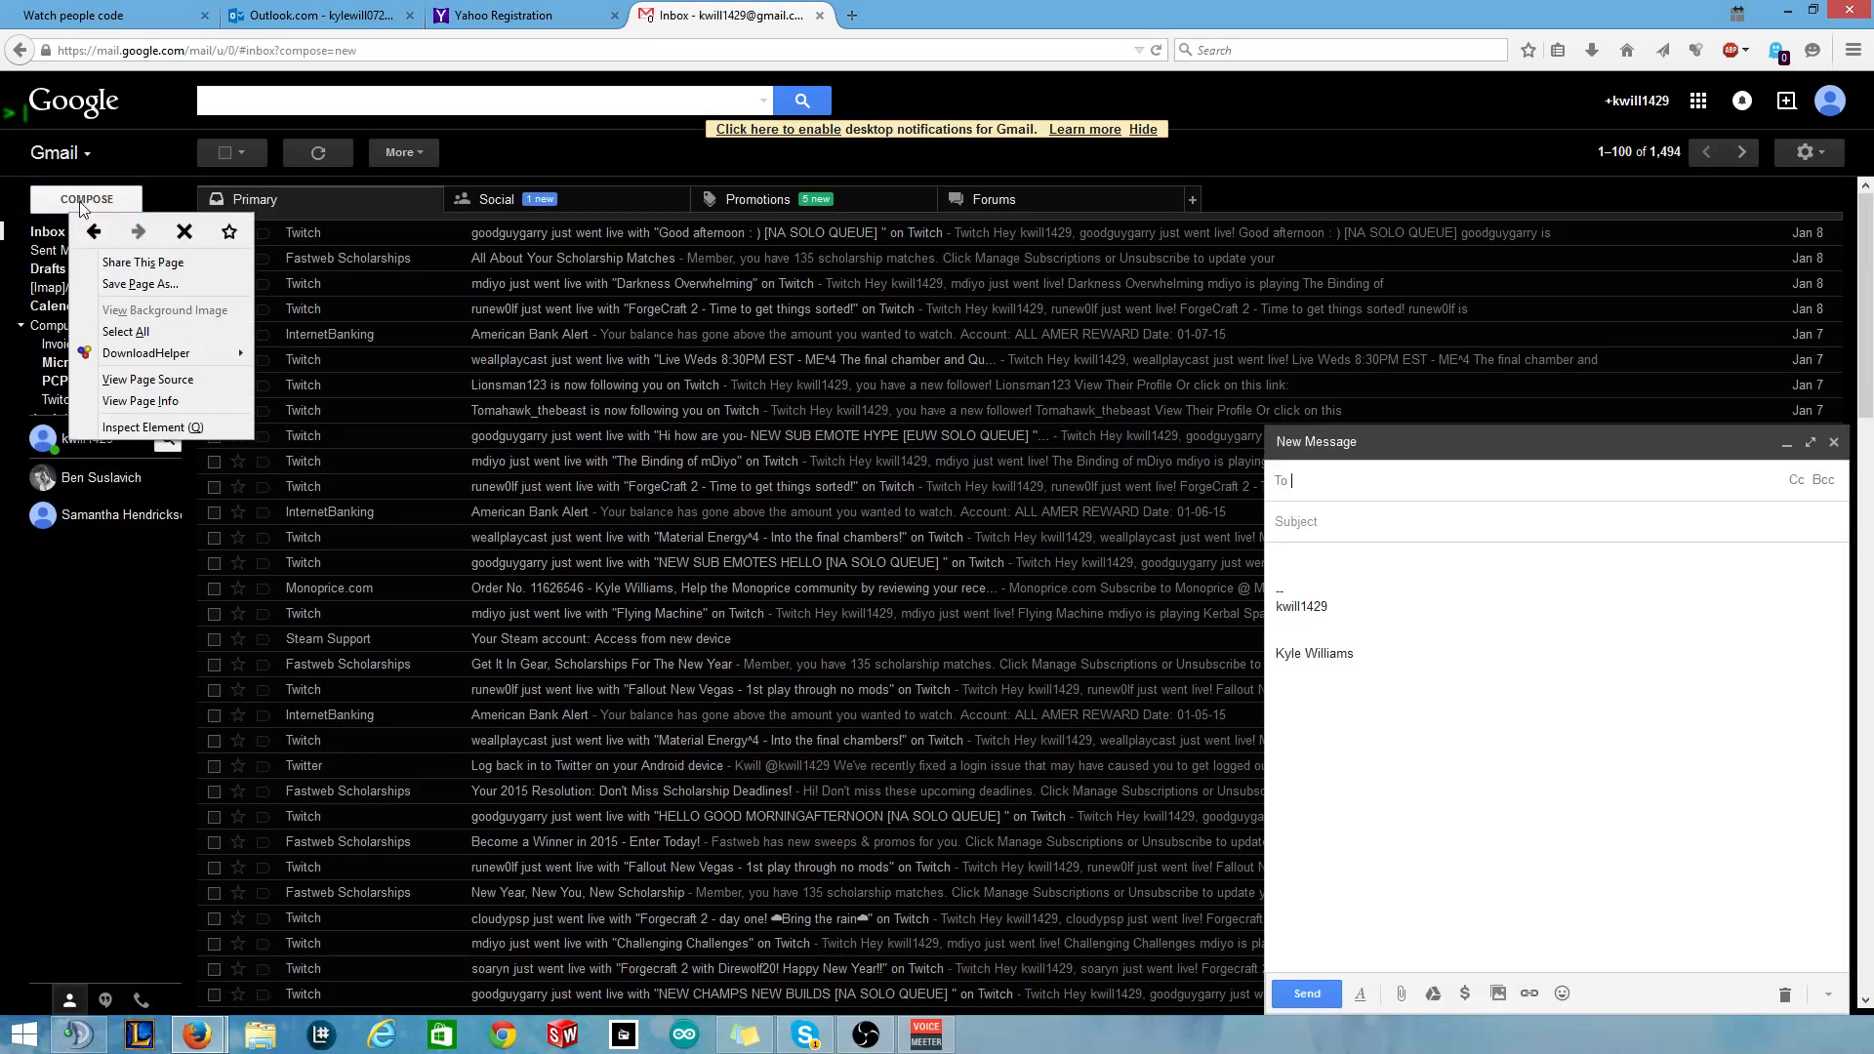
{"action": "left_click", "coordinate": [131, 162]}
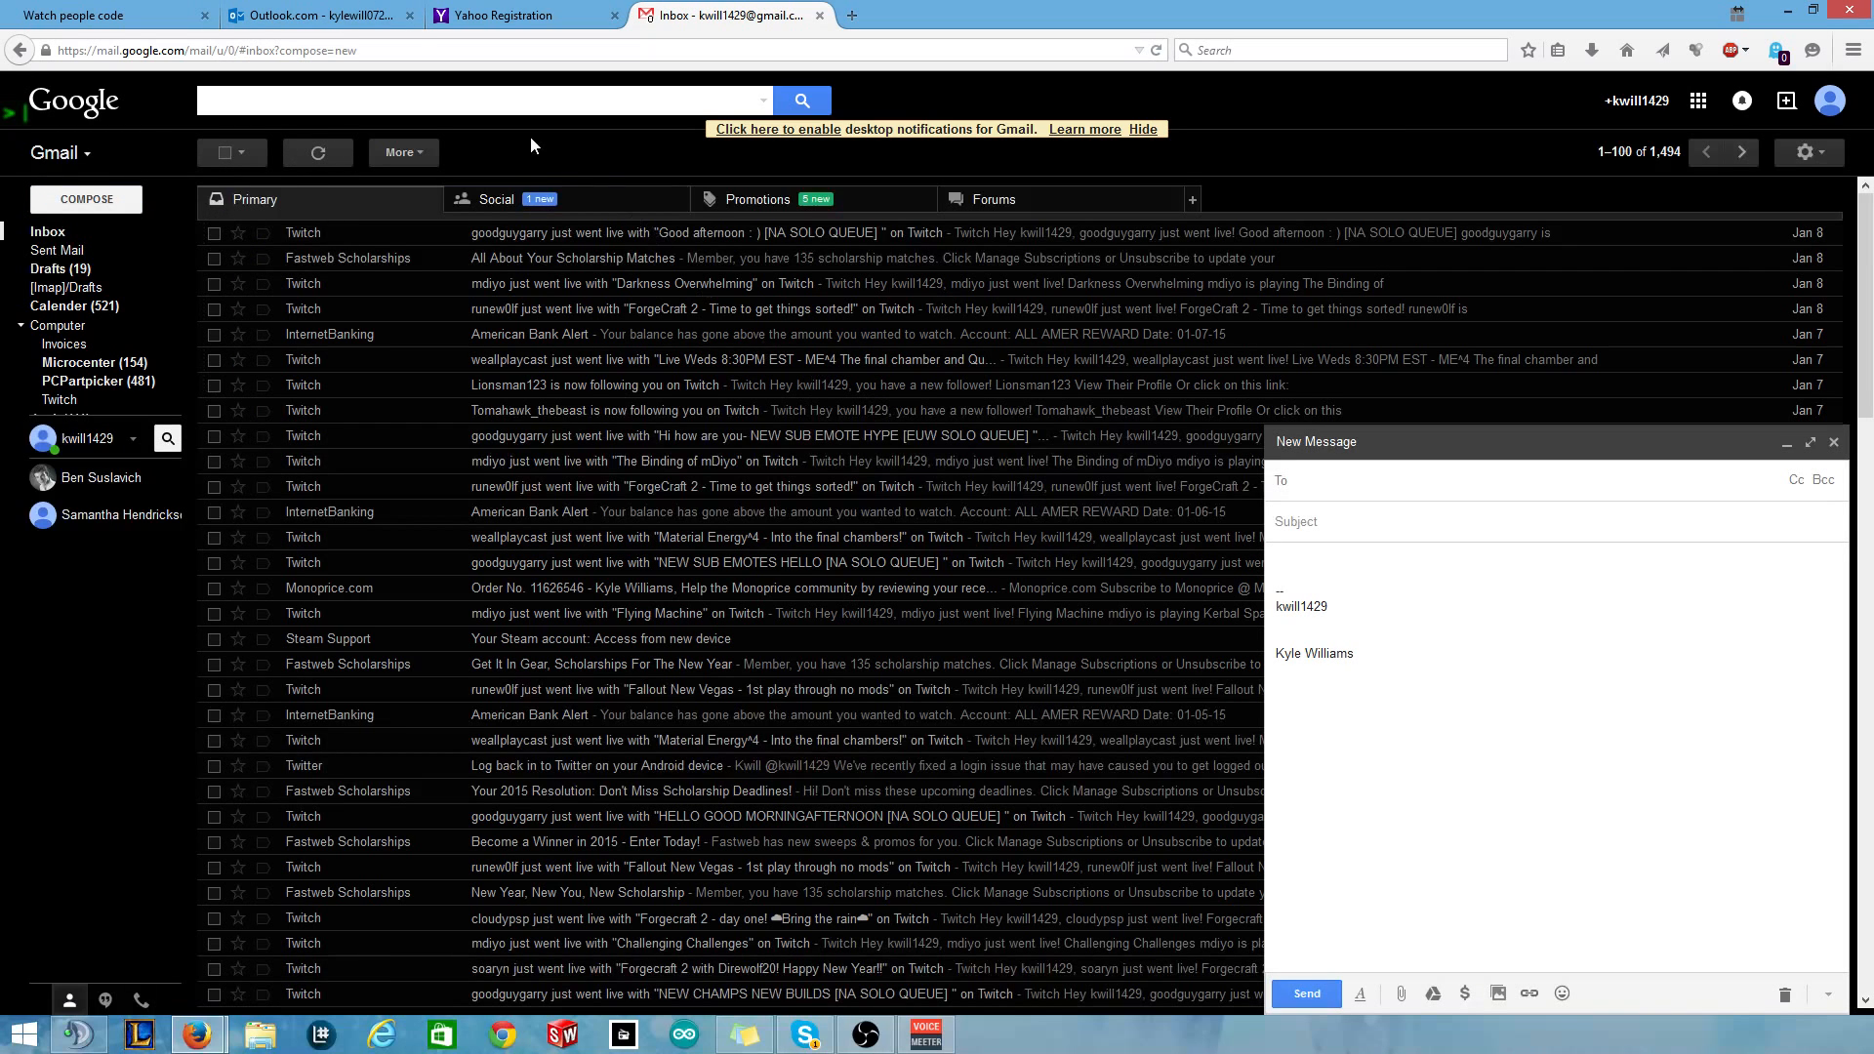
{"action": "left_click", "coordinate": [333, 14]}
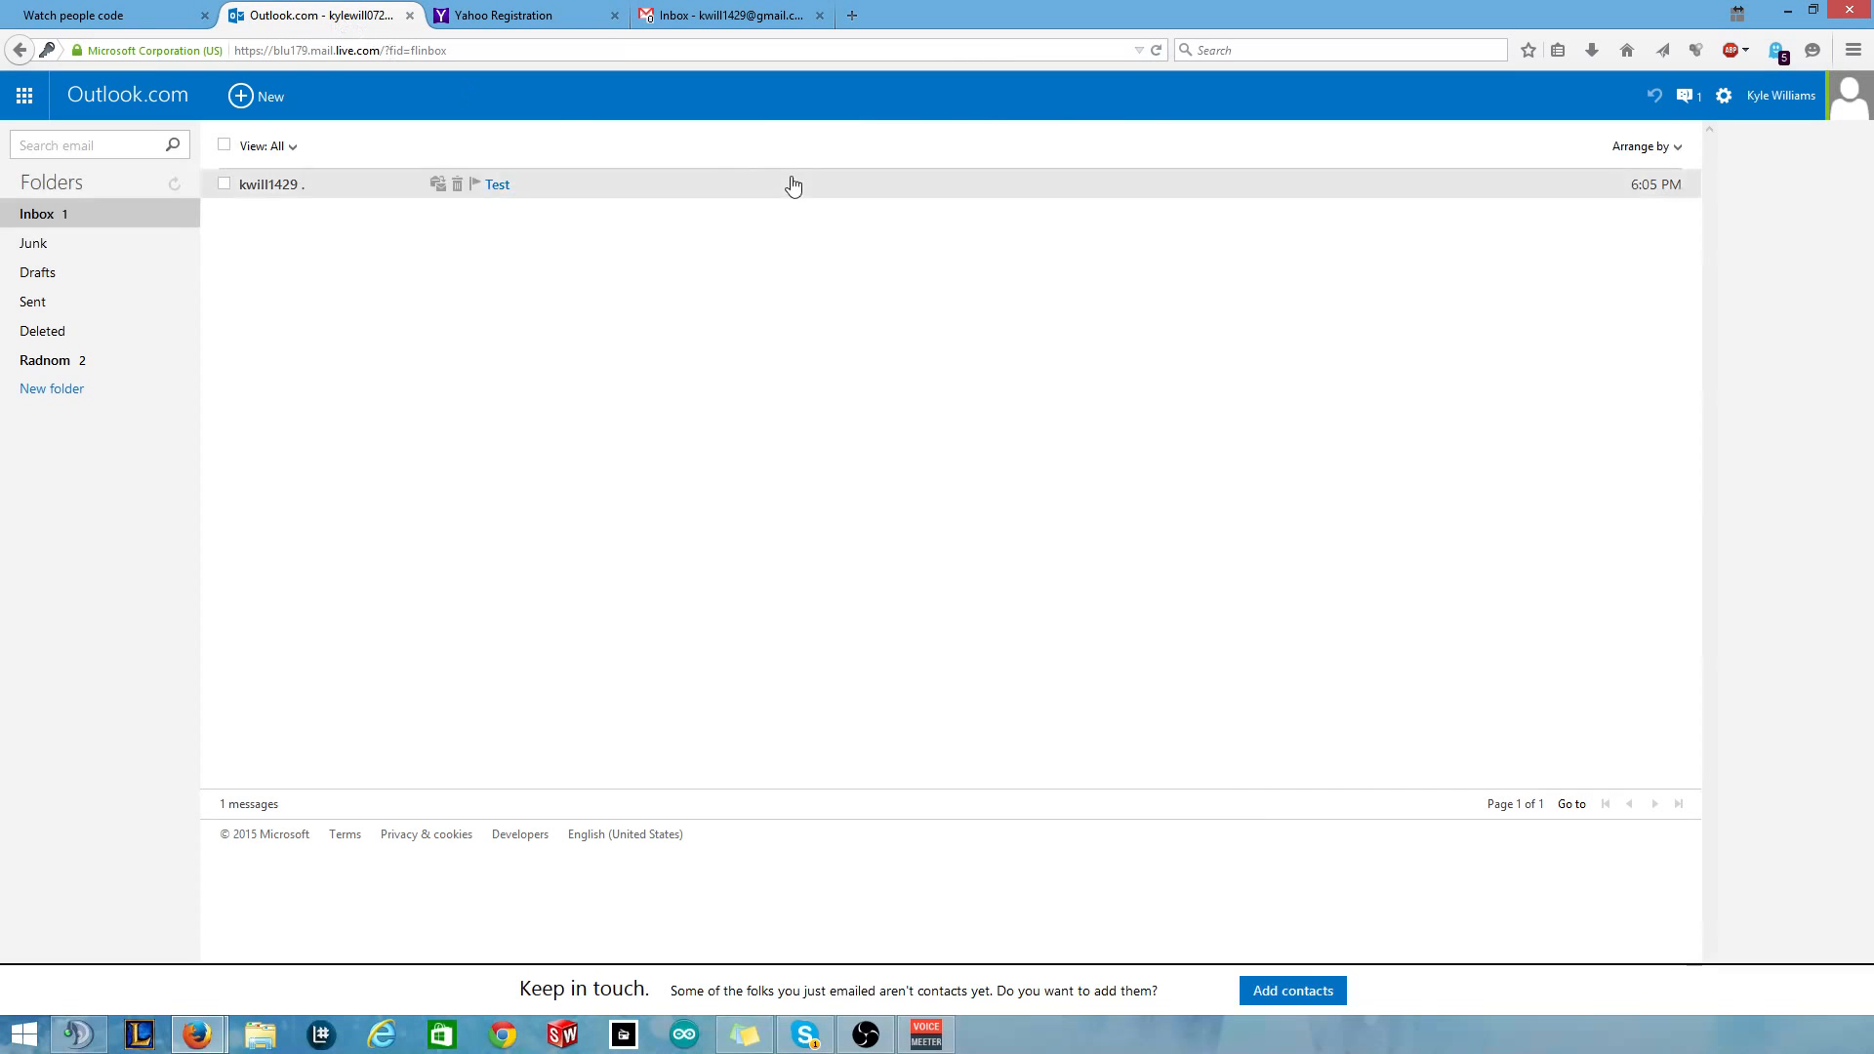
Start entering 'kyle' as a recipient in the Gmail draft.
{"action": "left_click", "coordinate": [711, 14]}
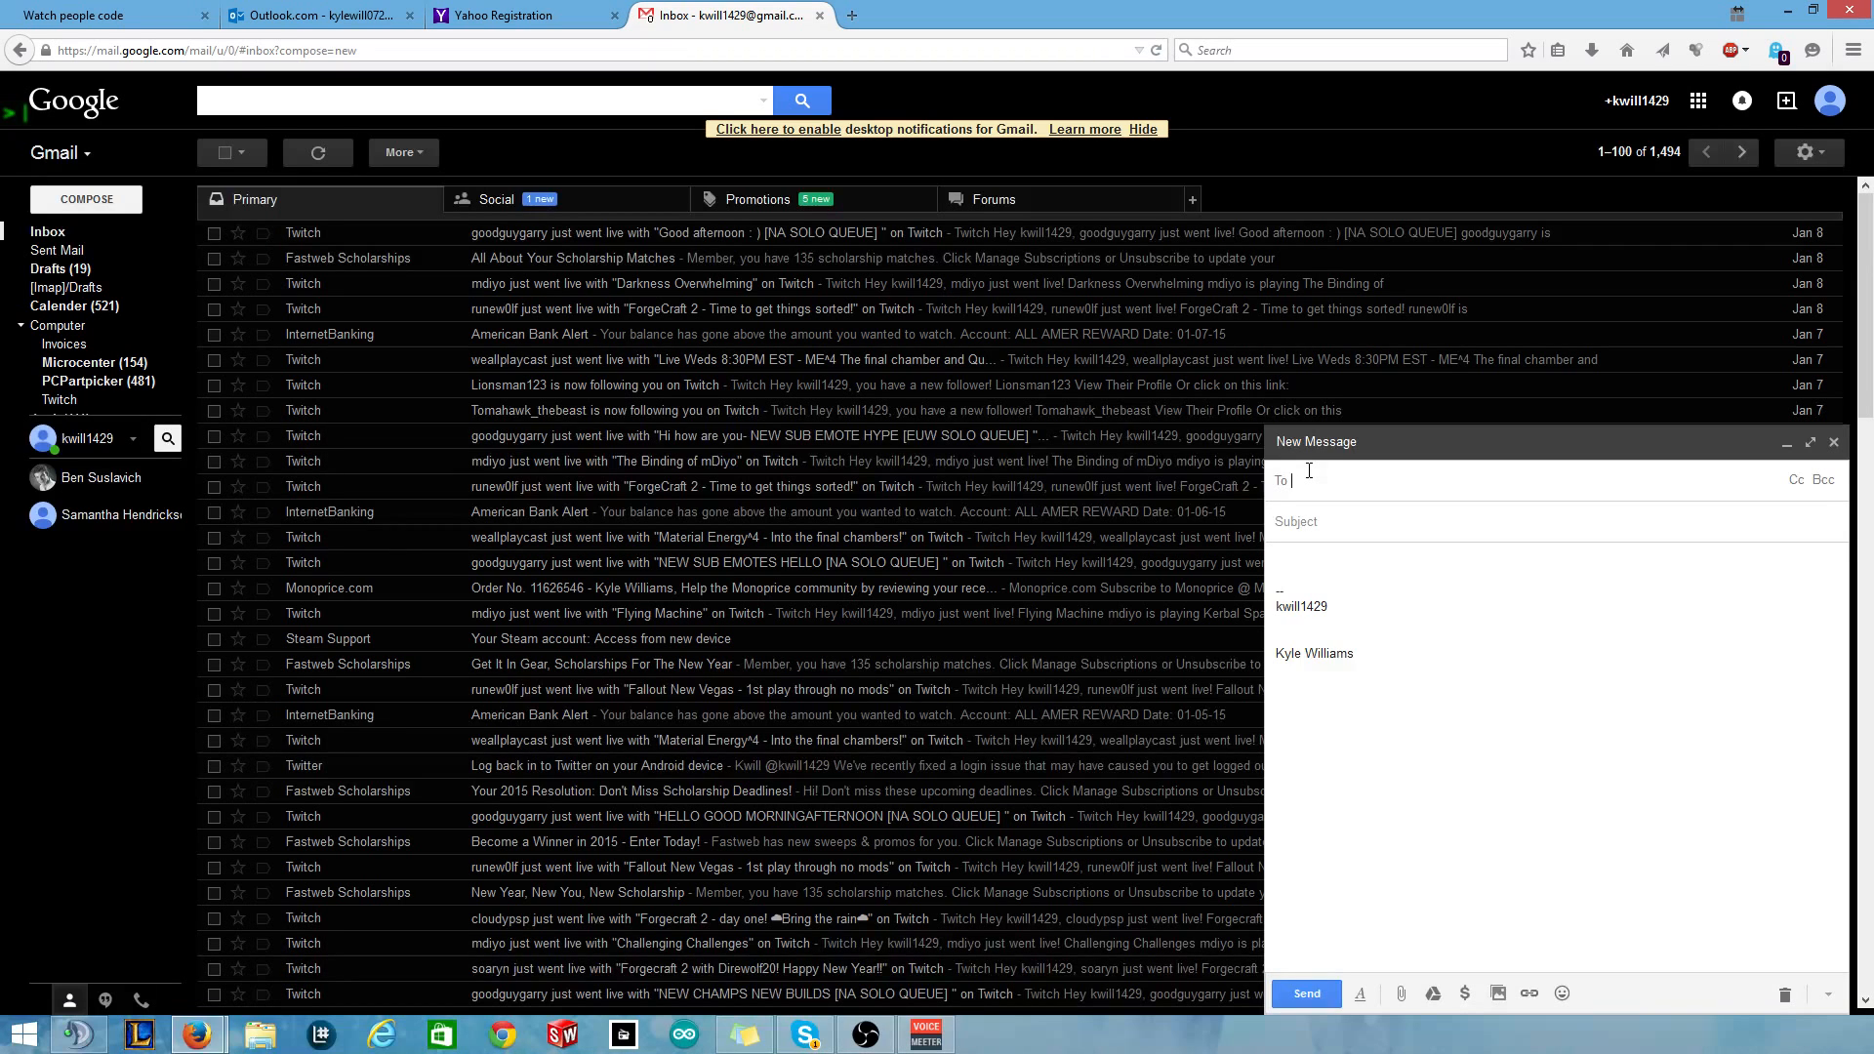
{"action": "type", "text": "kyle"}
{"action": "key", "text": "Return"}
Open the 'Test' message from the Gmail sender in Outlook.com and bring up settings.
{"action": "left_click", "coordinate": [365, 12]}
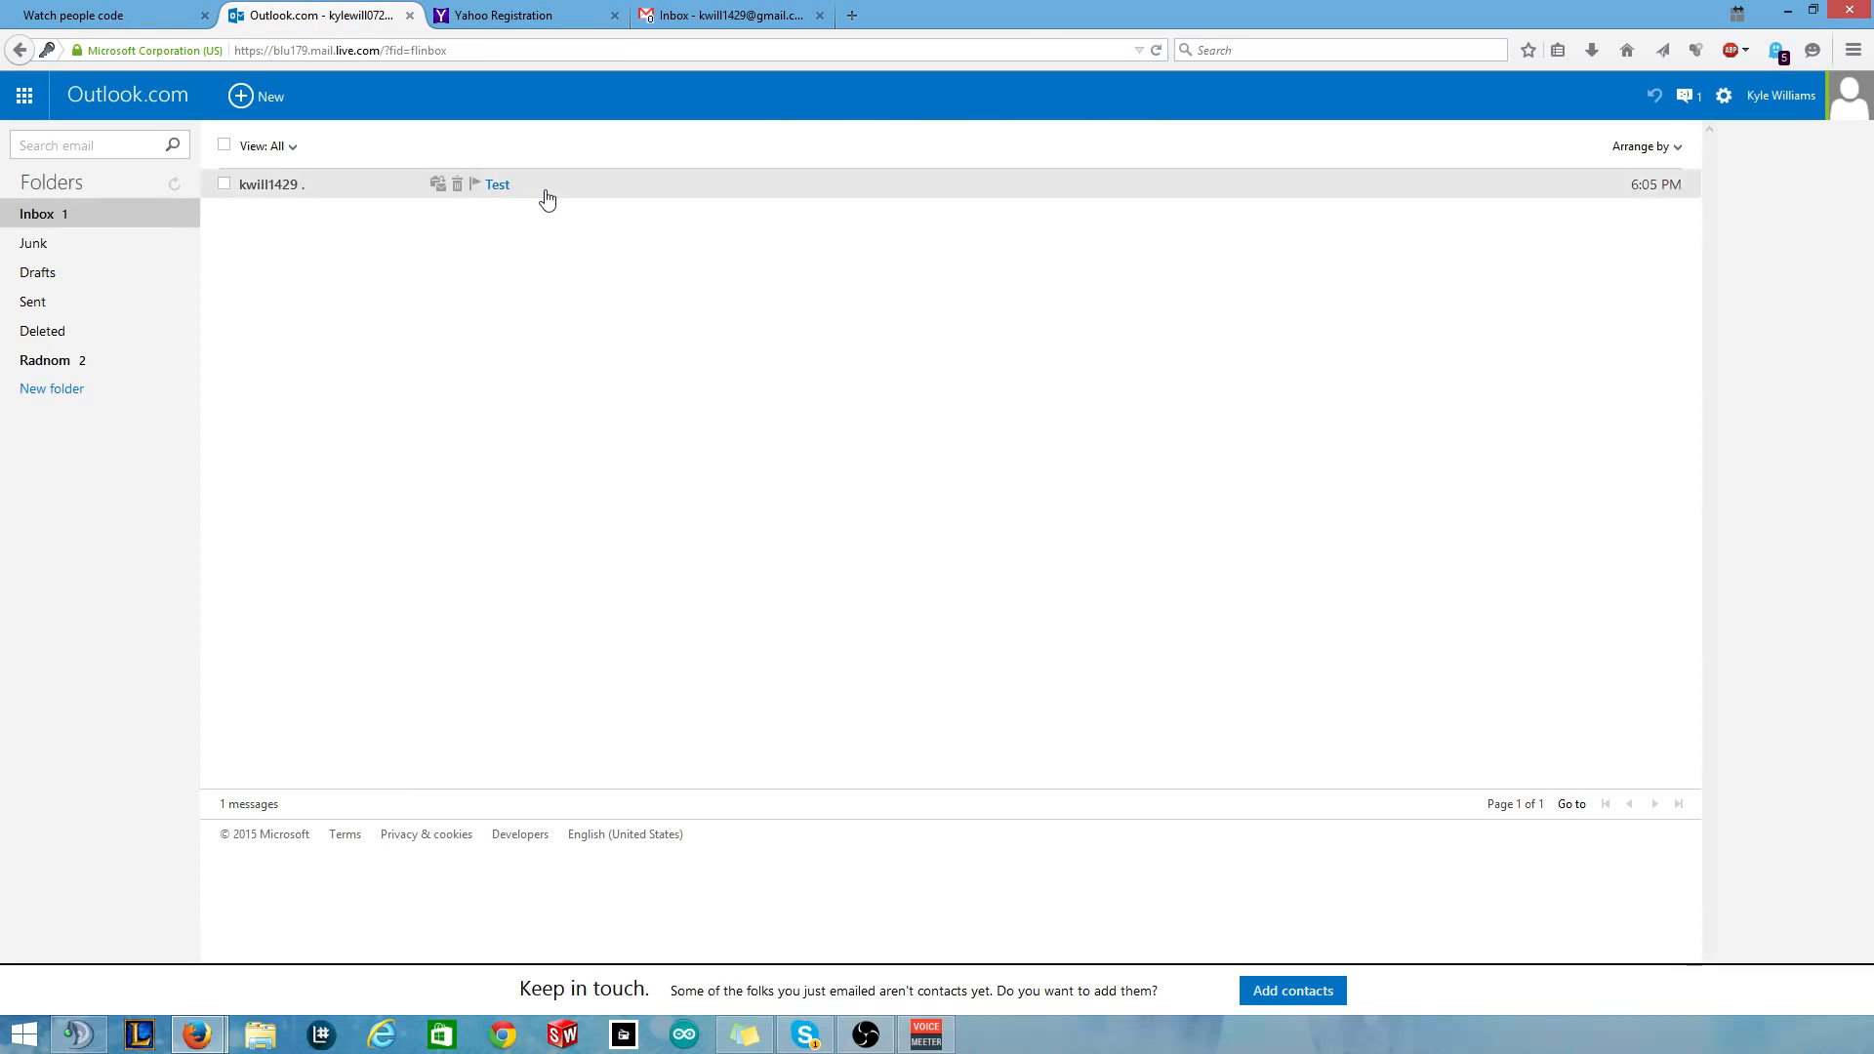
{"action": "left_click", "coordinate": [286, 192]}
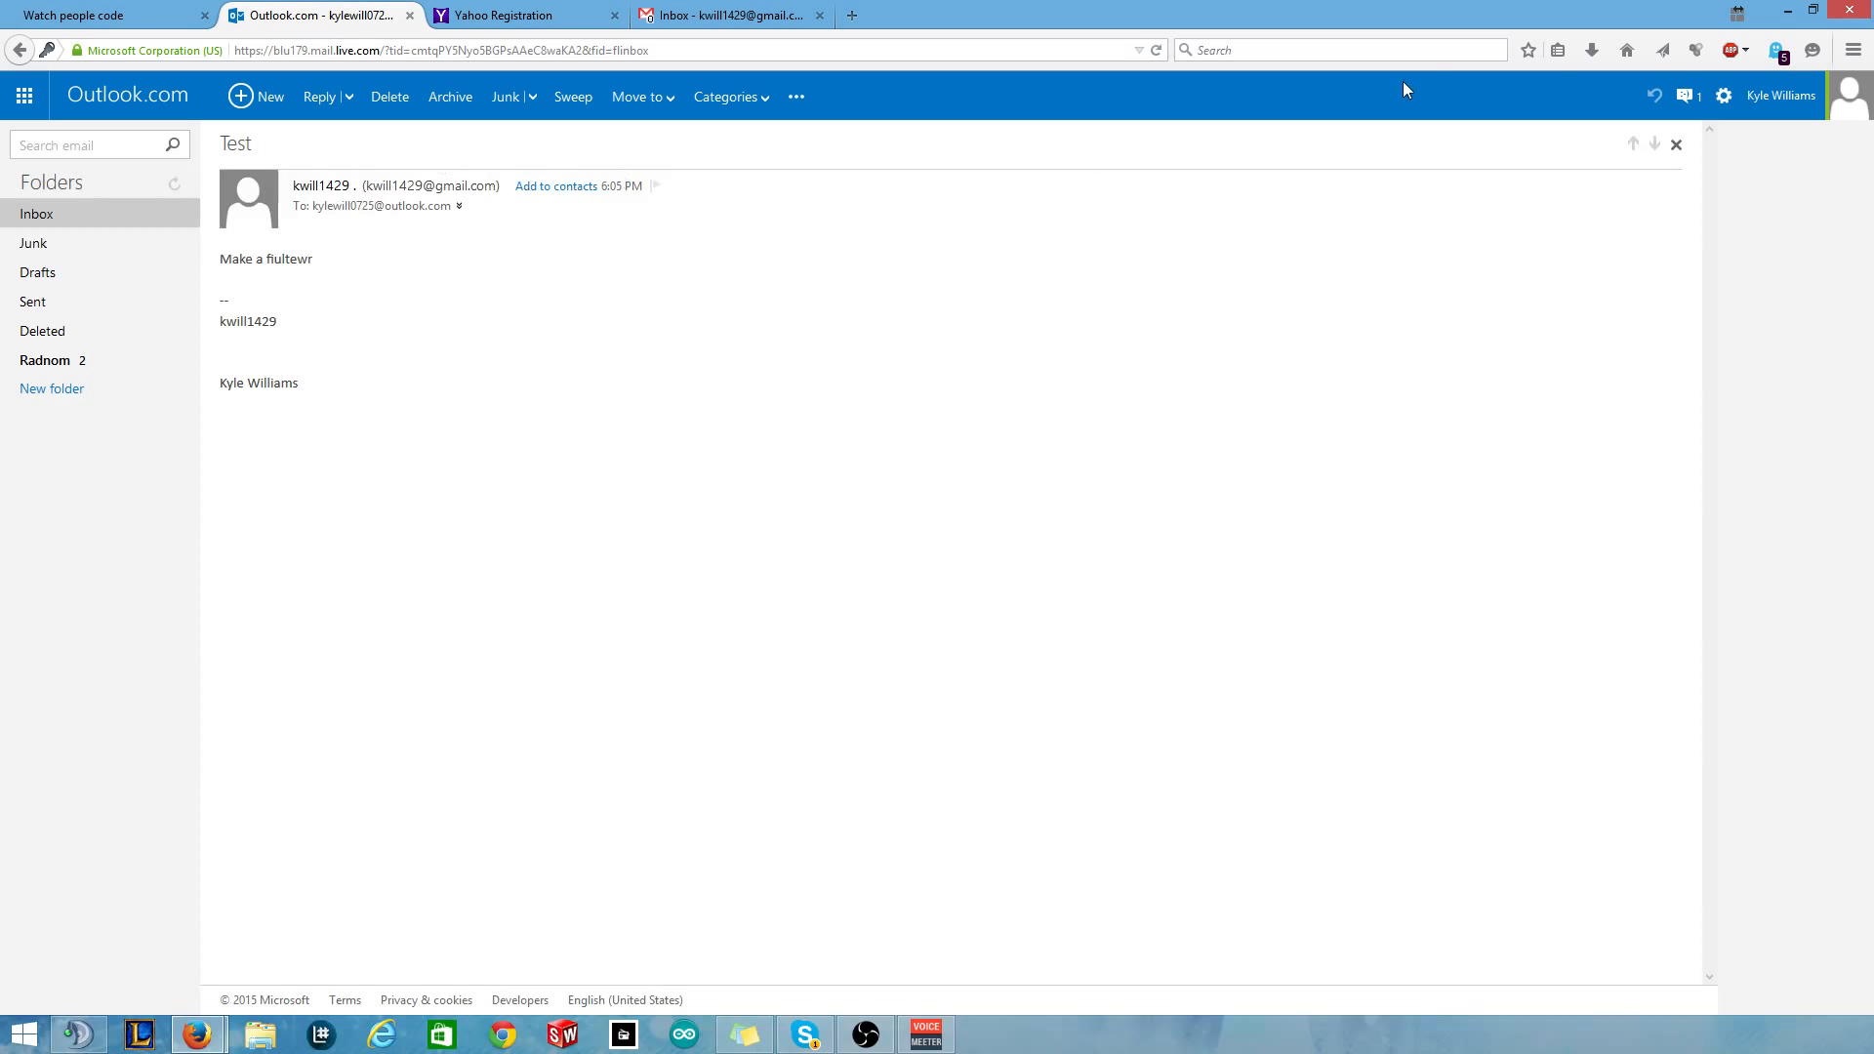
{"action": "left_click", "coordinate": [1723, 96]}
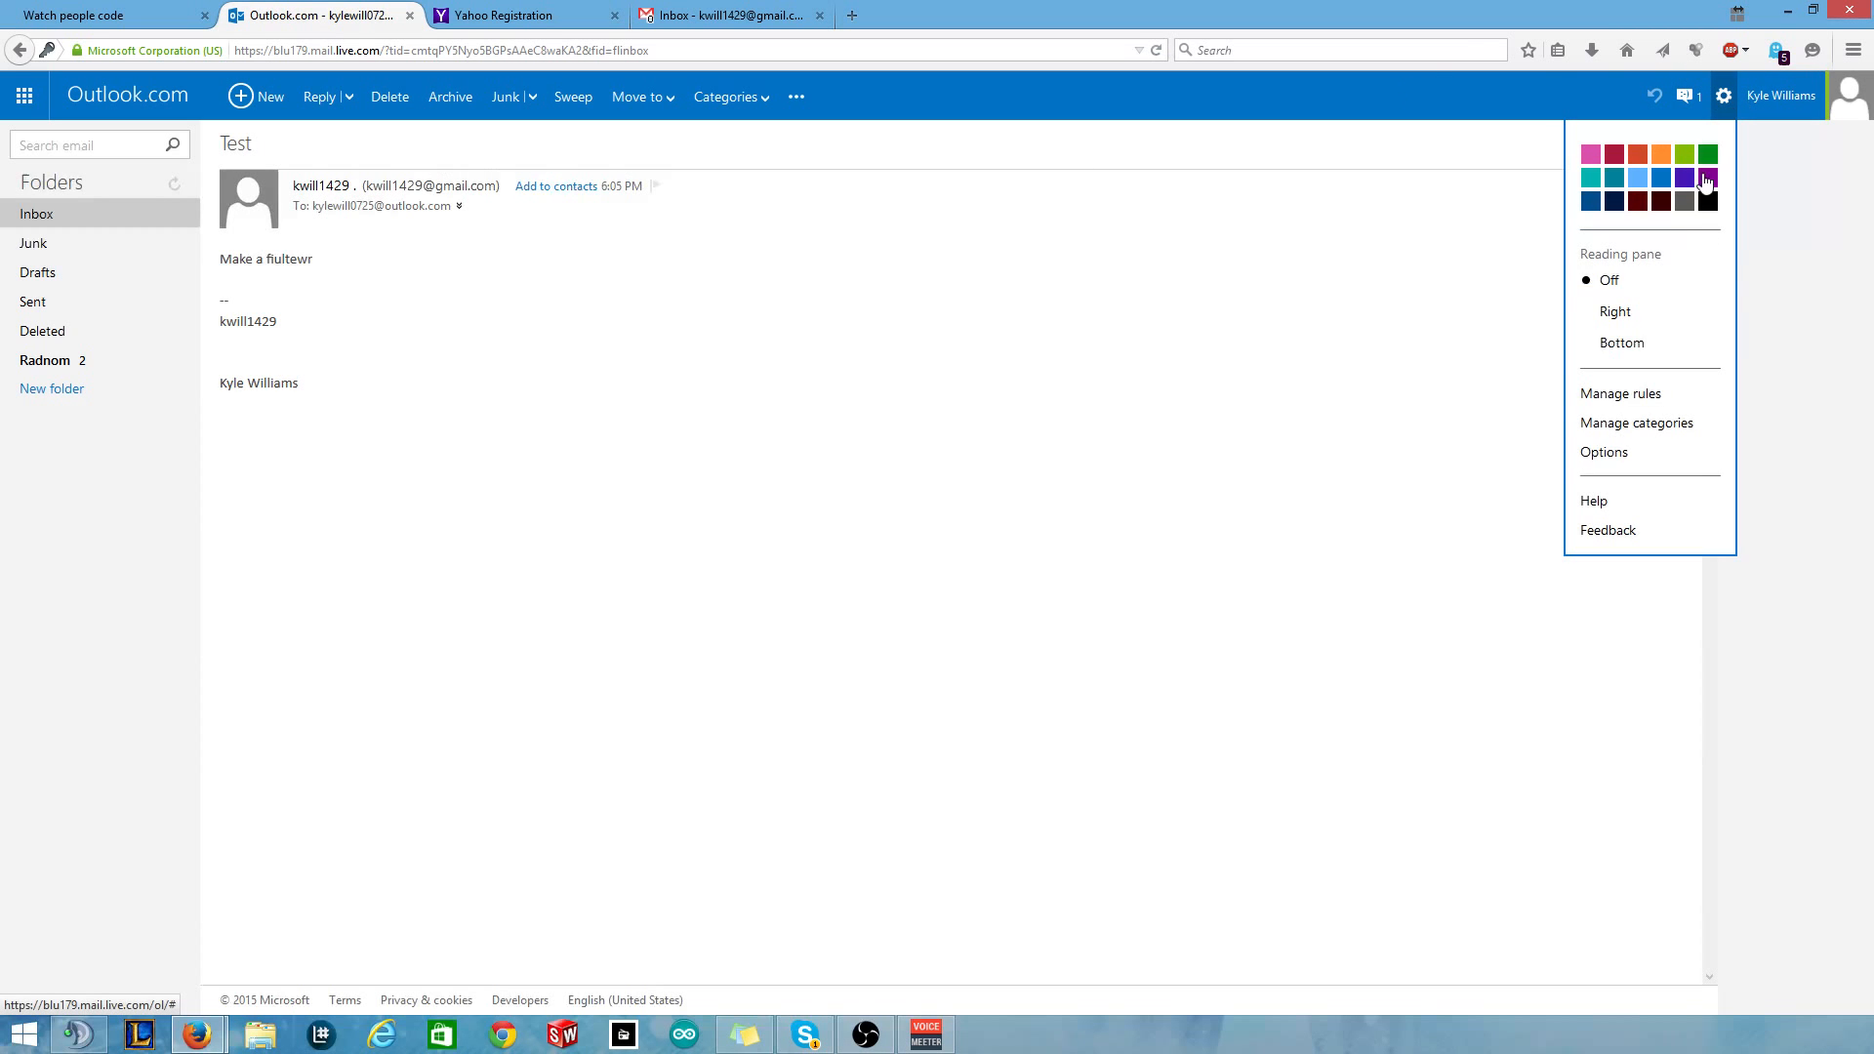
Start a new inbox rule with the condition 'Sender contains' the Gmail address.
{"action": "left_click", "coordinate": [1650, 396]}
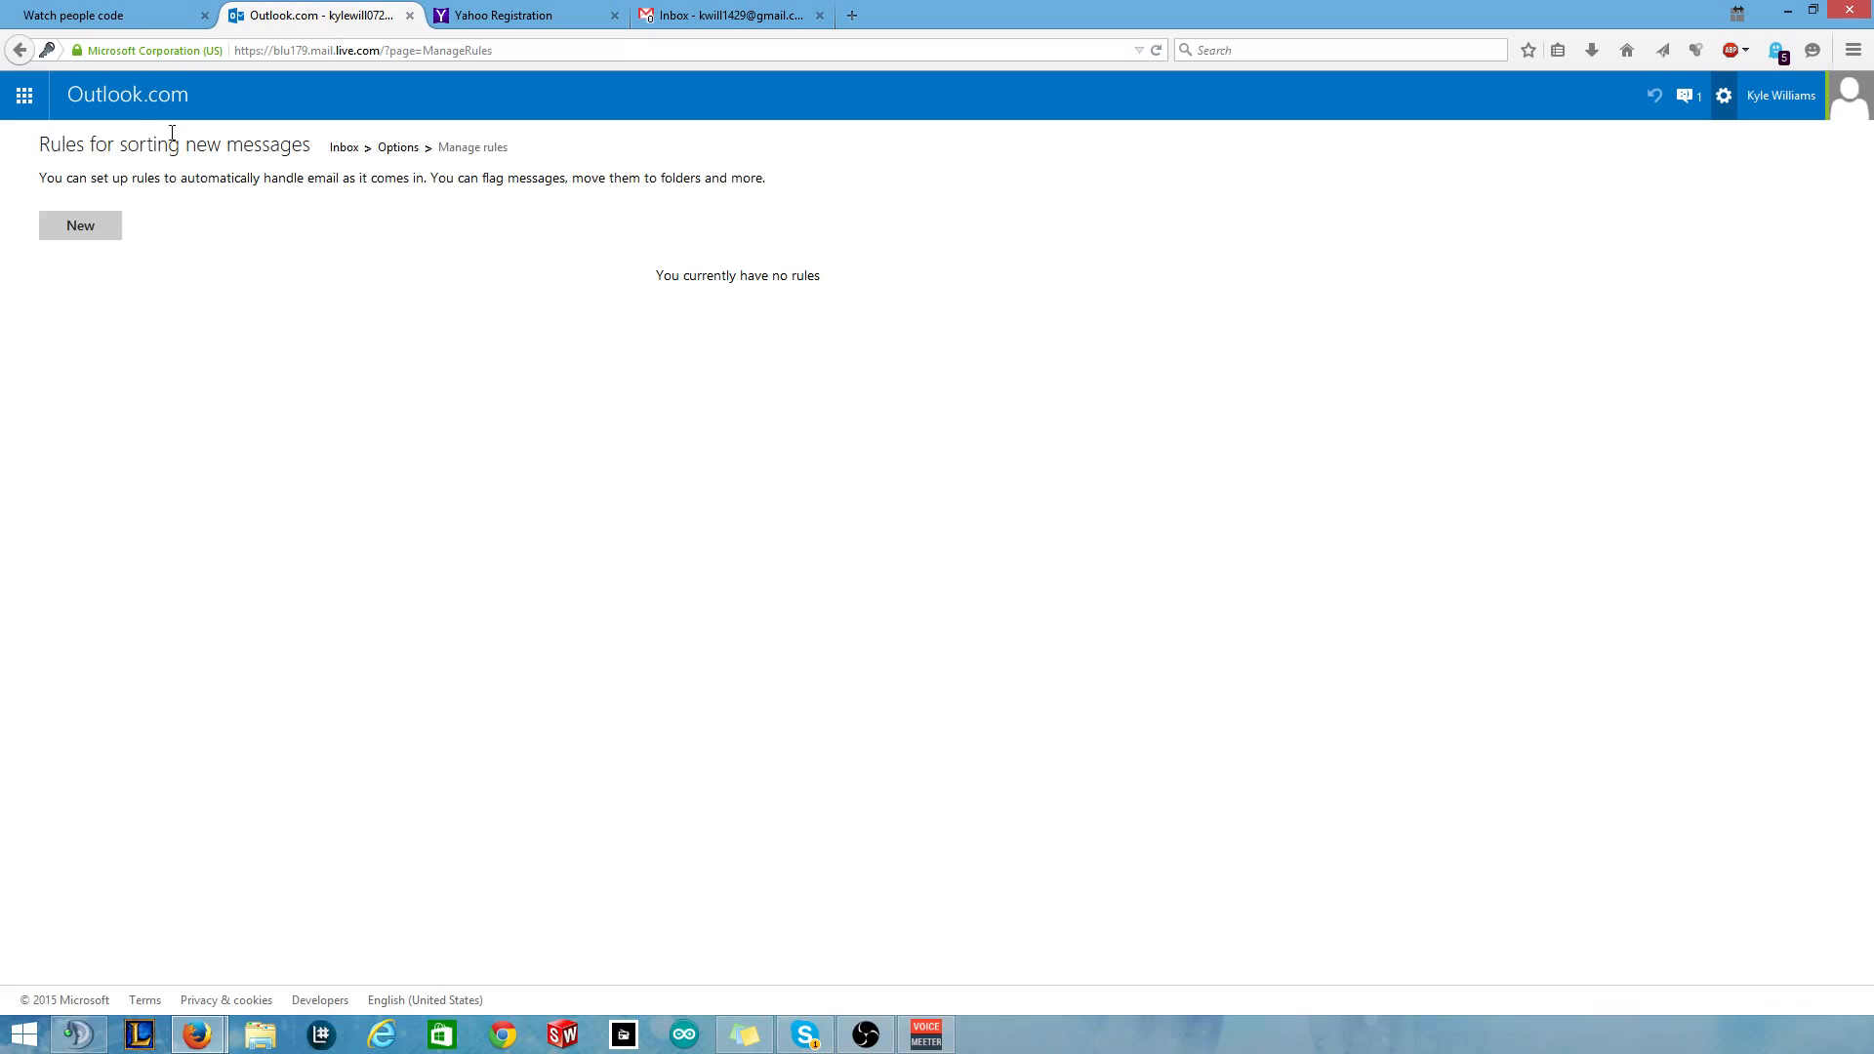
{"action": "left_click", "coordinate": [86, 222]}
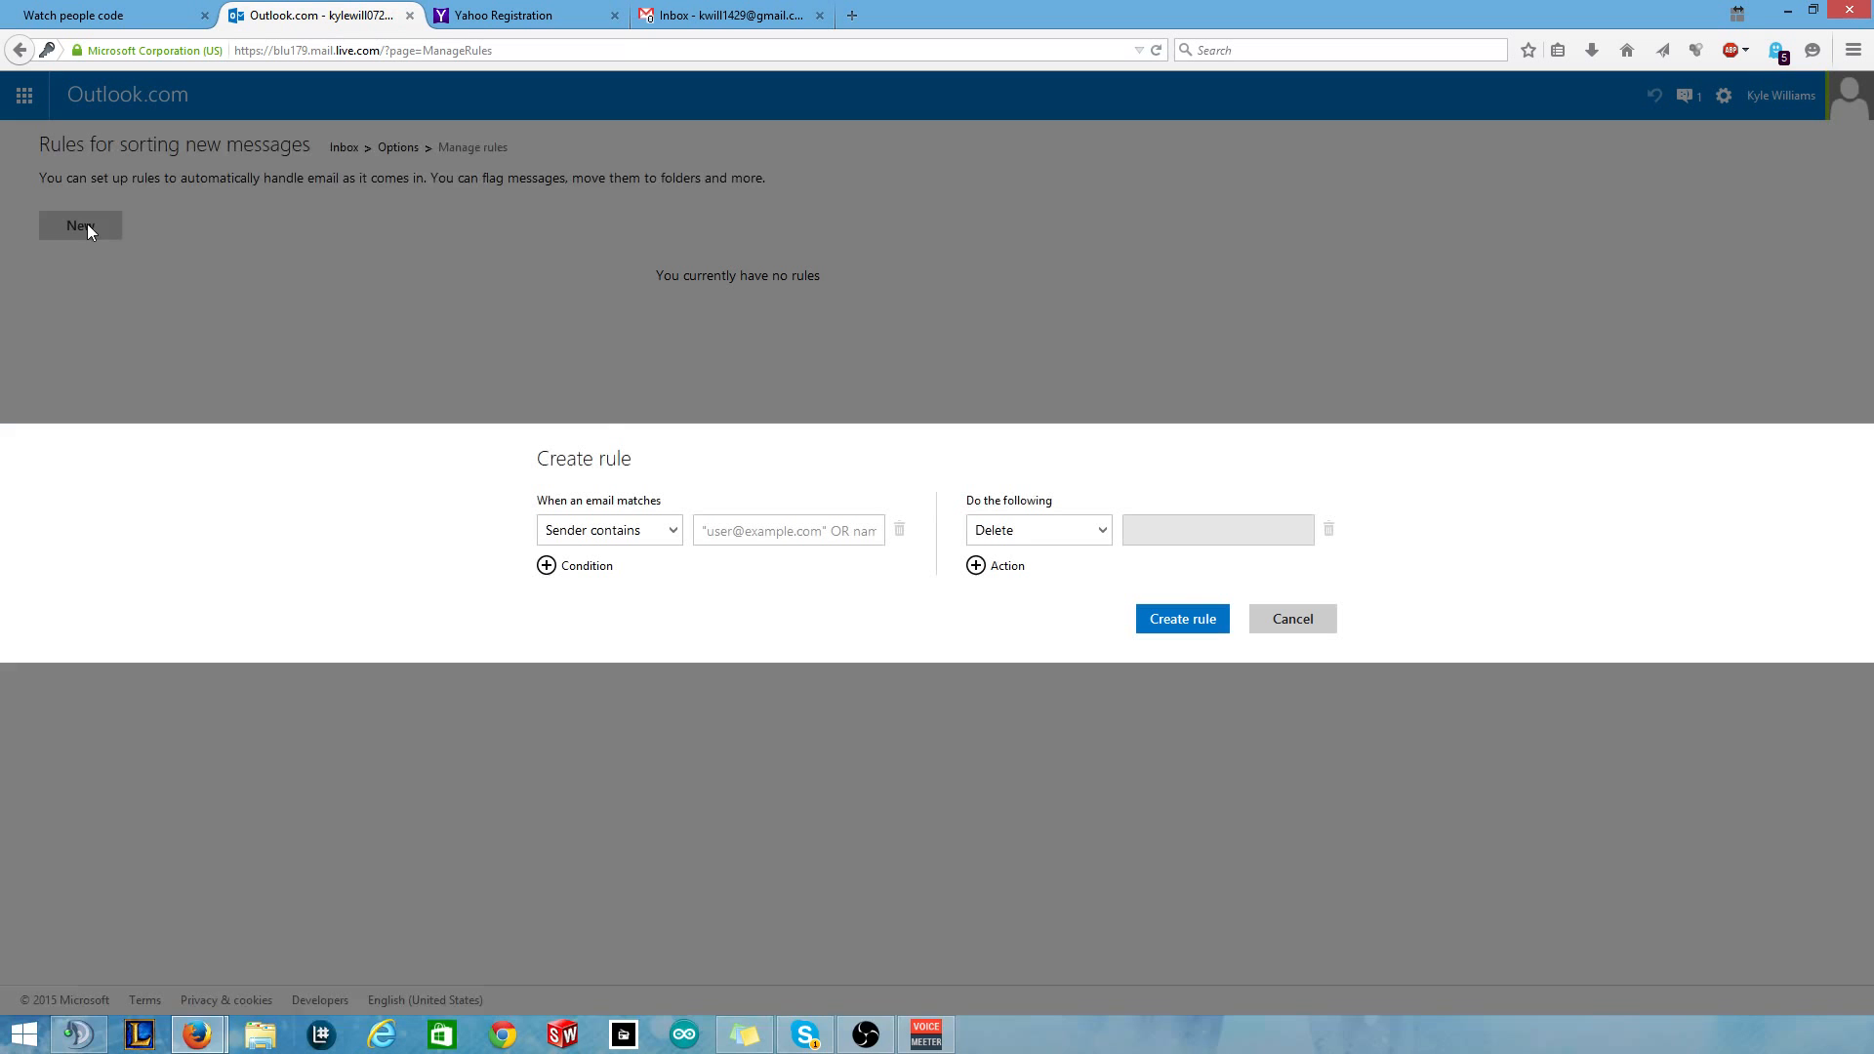
{"action": "left_click", "coordinate": [653, 547]}
{"action": "left_click", "coordinate": [771, 527]}
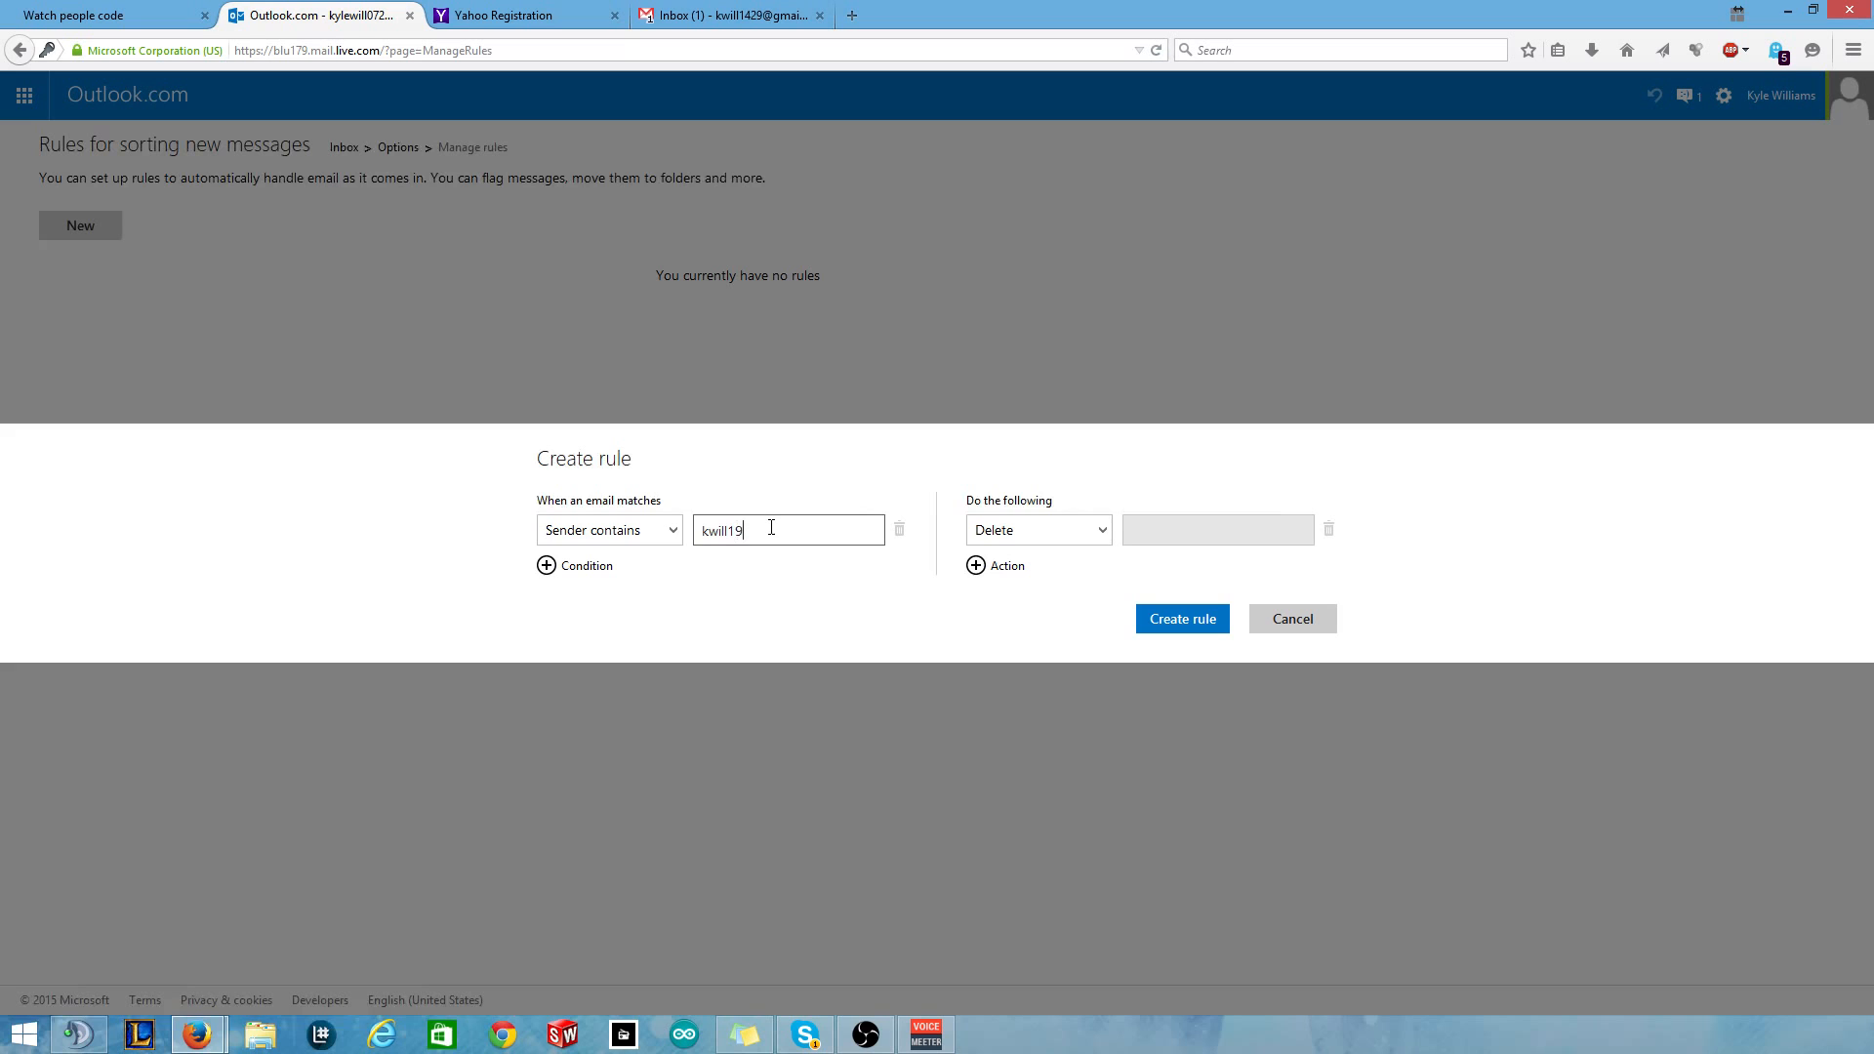
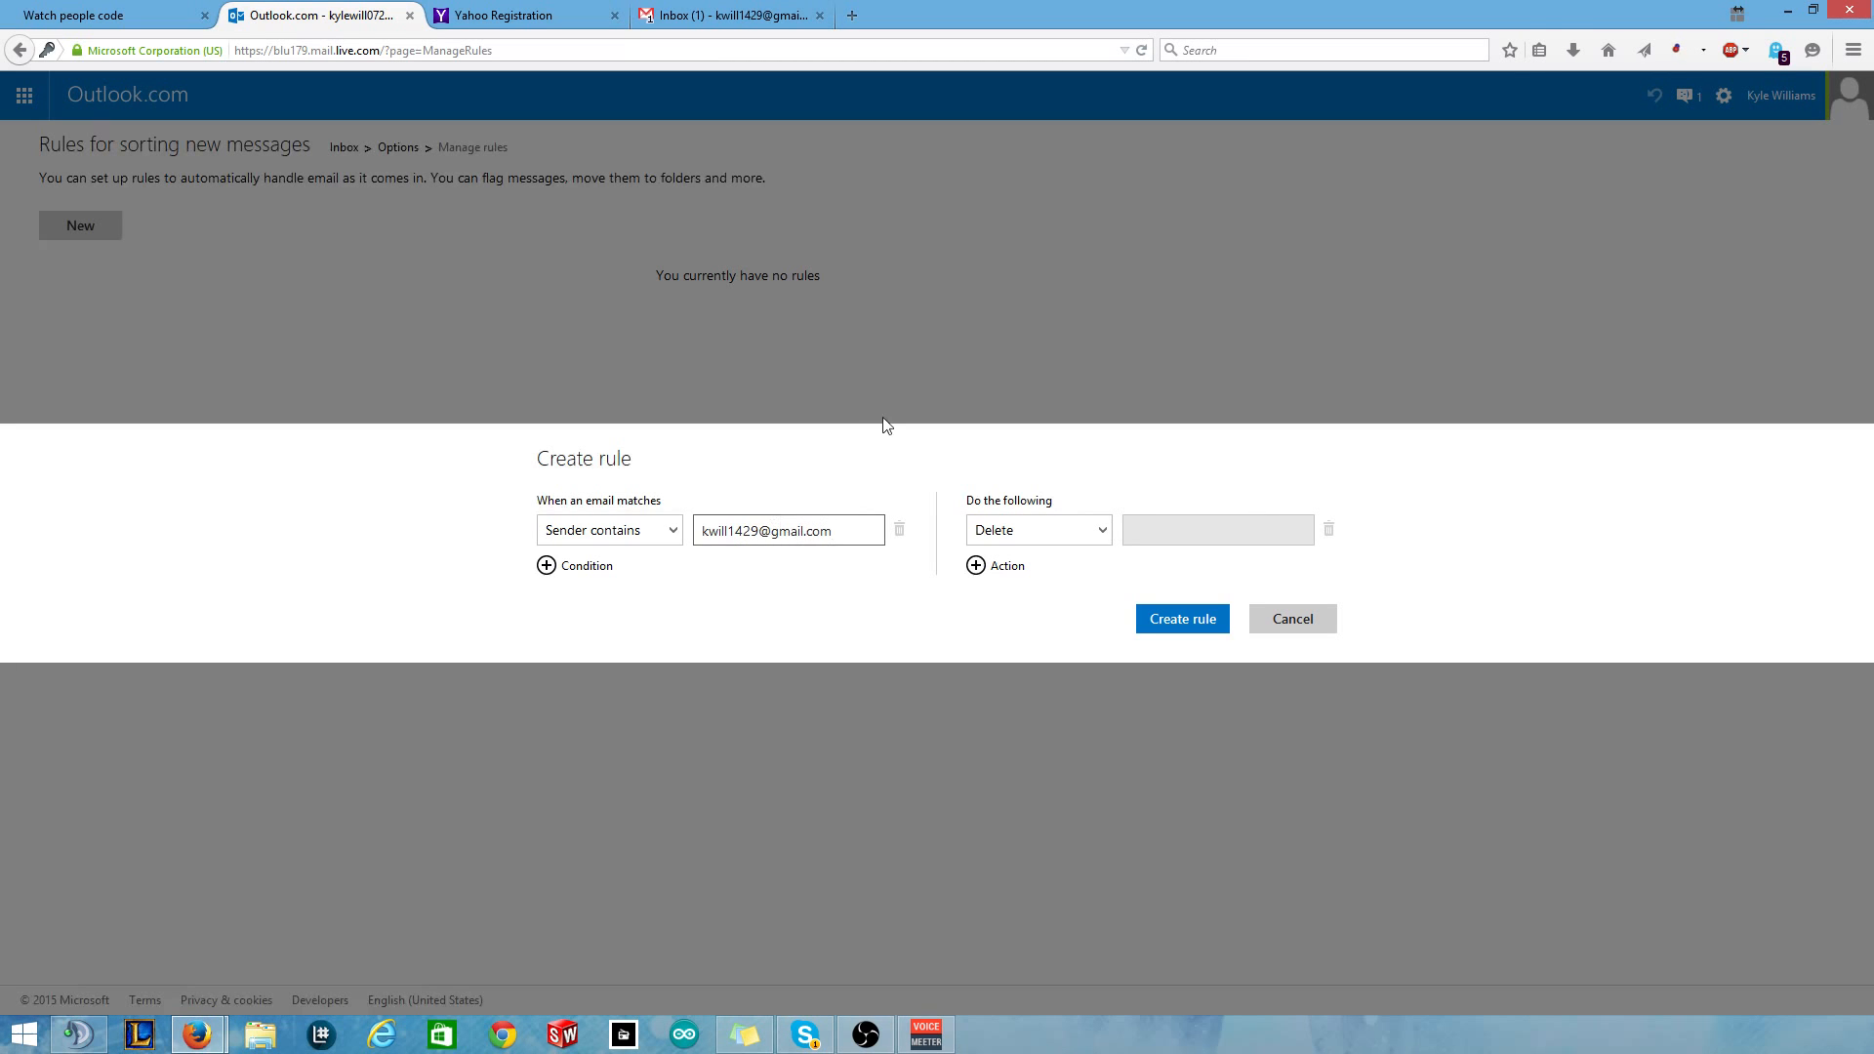
Set the rule's only action to 'Mark as junk', removing extra conditions and actions, and save it.
{"action": "left_click", "coordinate": [1050, 528]}
{"action": "left_click", "coordinate": [1057, 529]}
{"action": "left_click", "coordinate": [546, 566]}
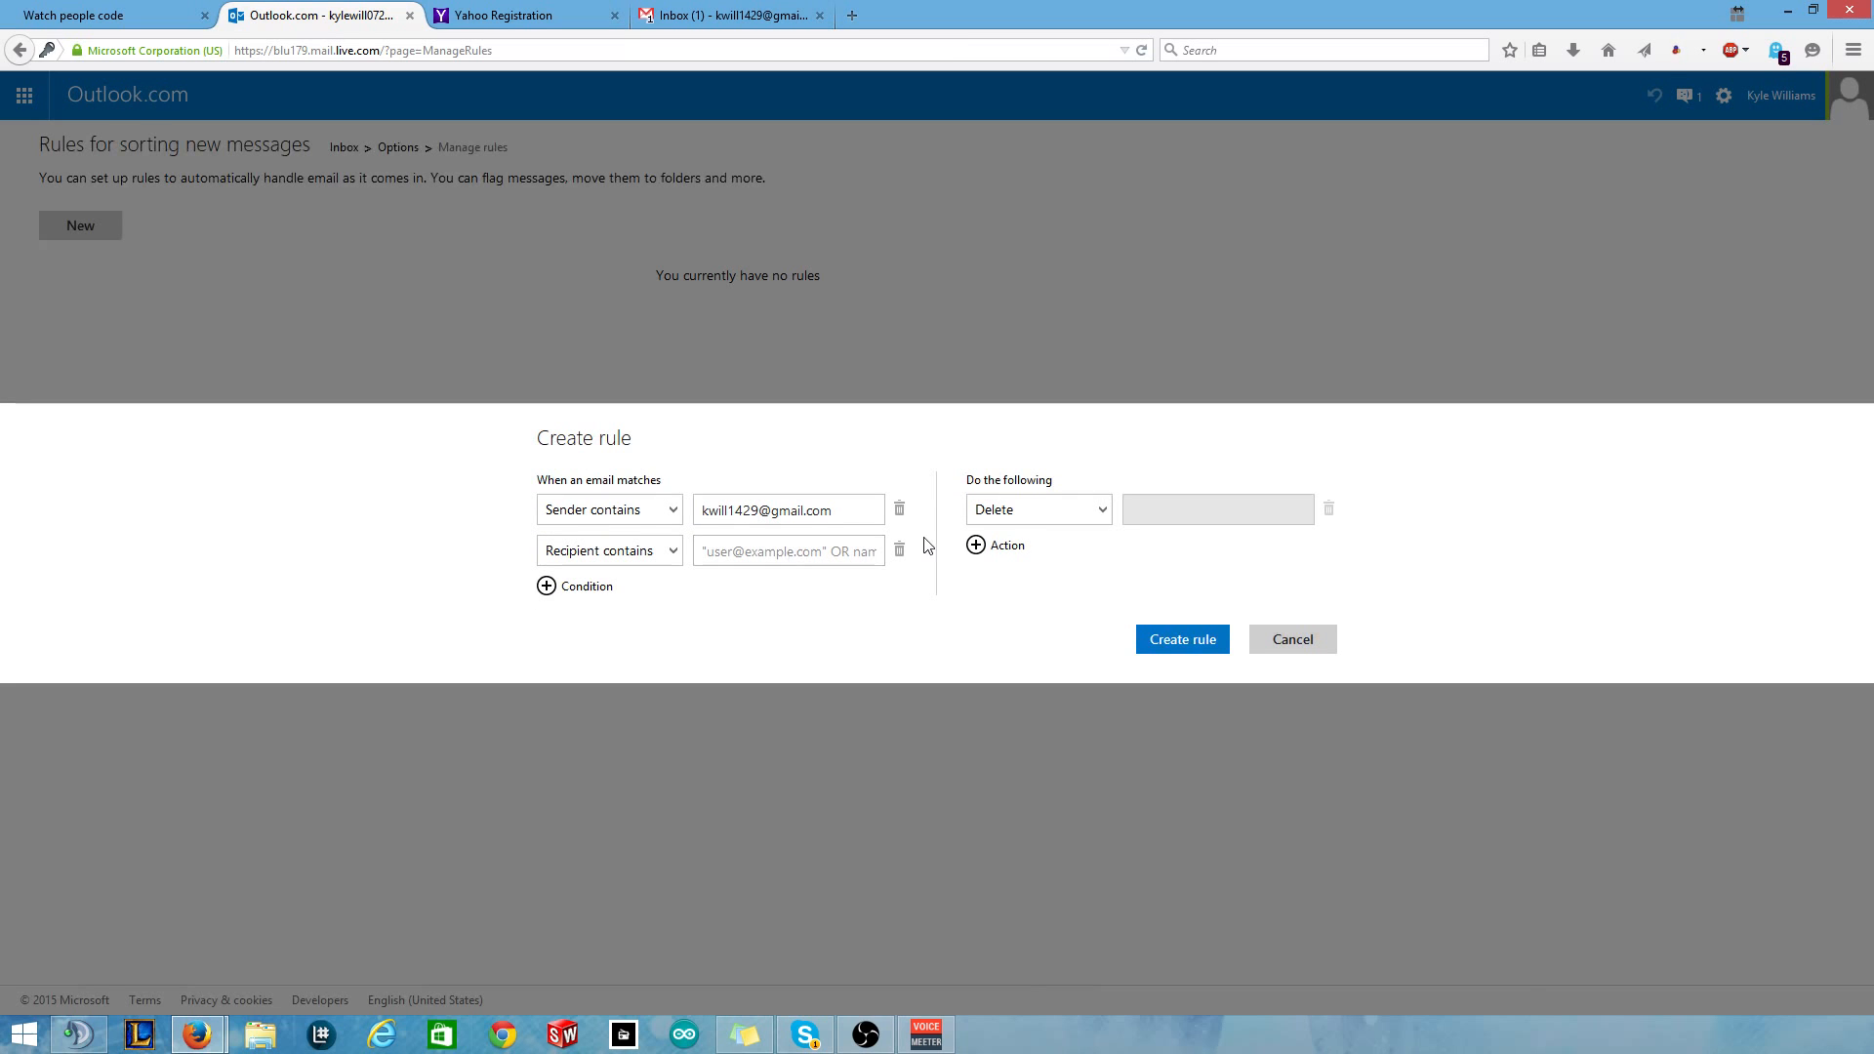
{"action": "left_click", "coordinate": [898, 550]}
{"action": "left_click", "coordinate": [1015, 566]}
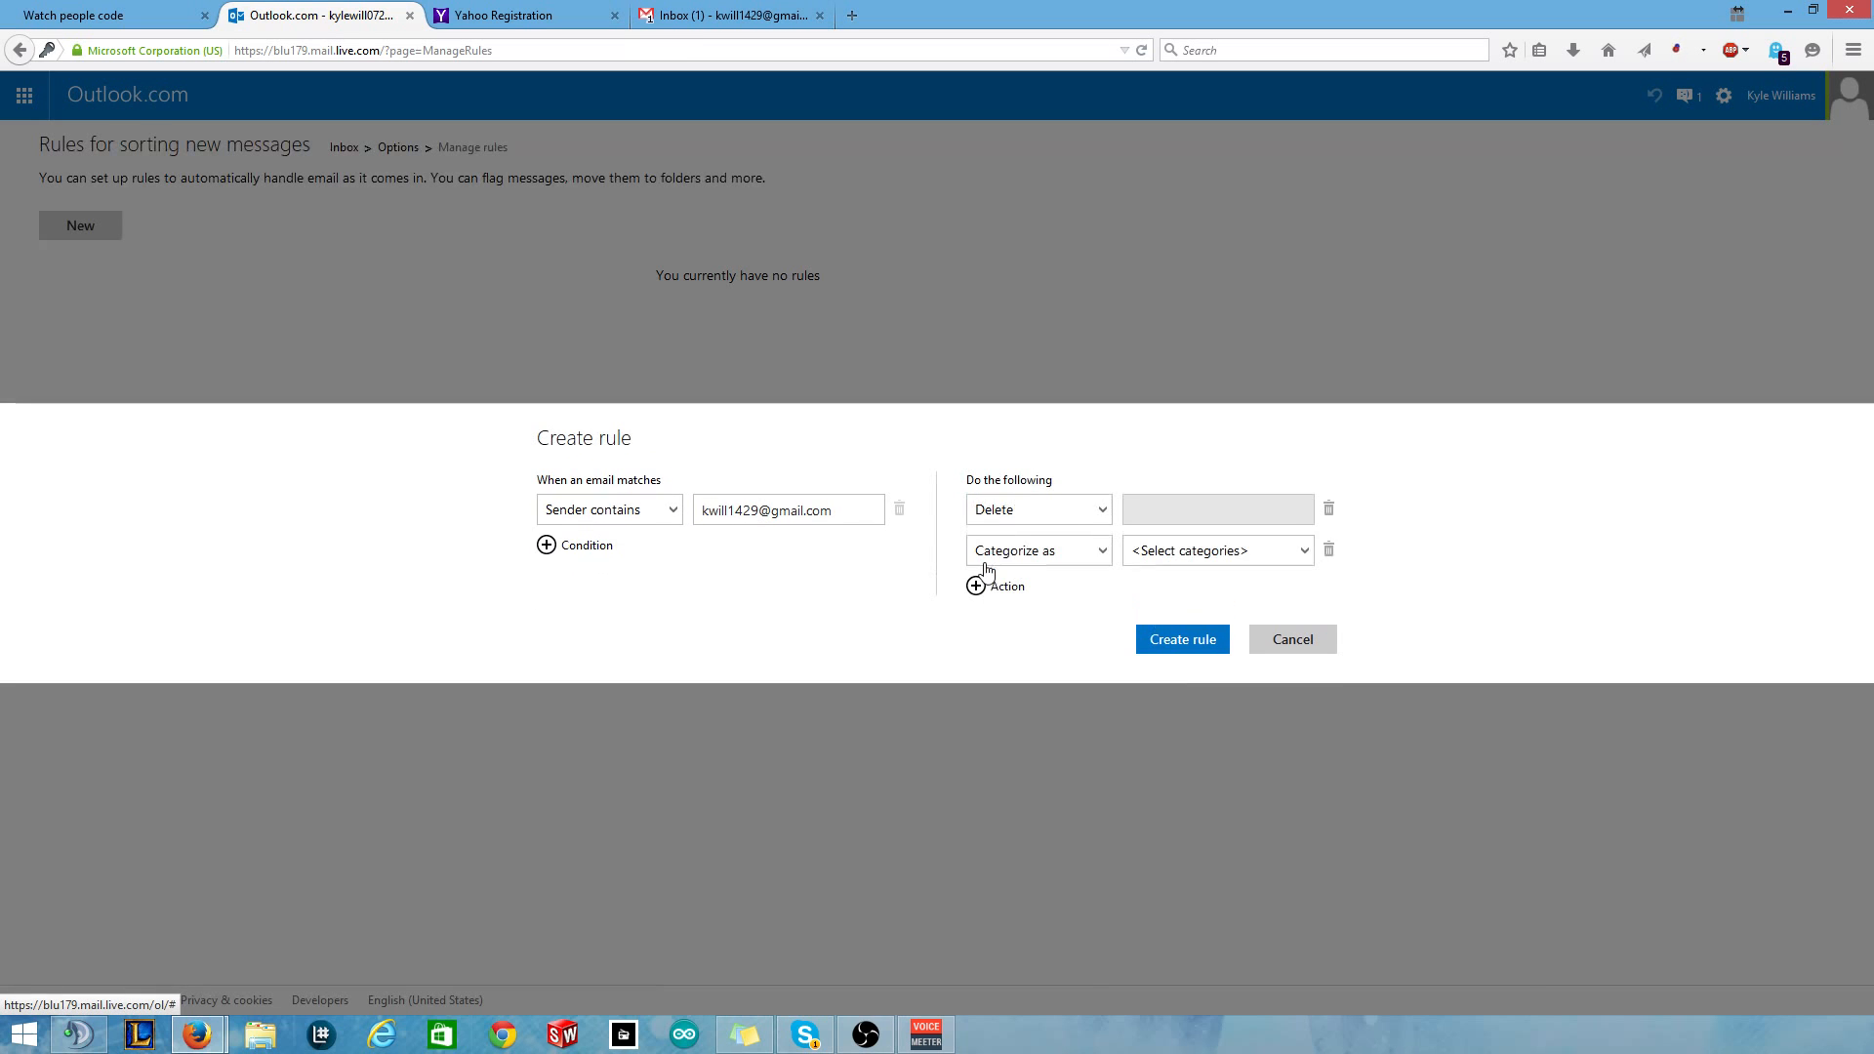
{"action": "left_click", "coordinate": [1329, 549]}
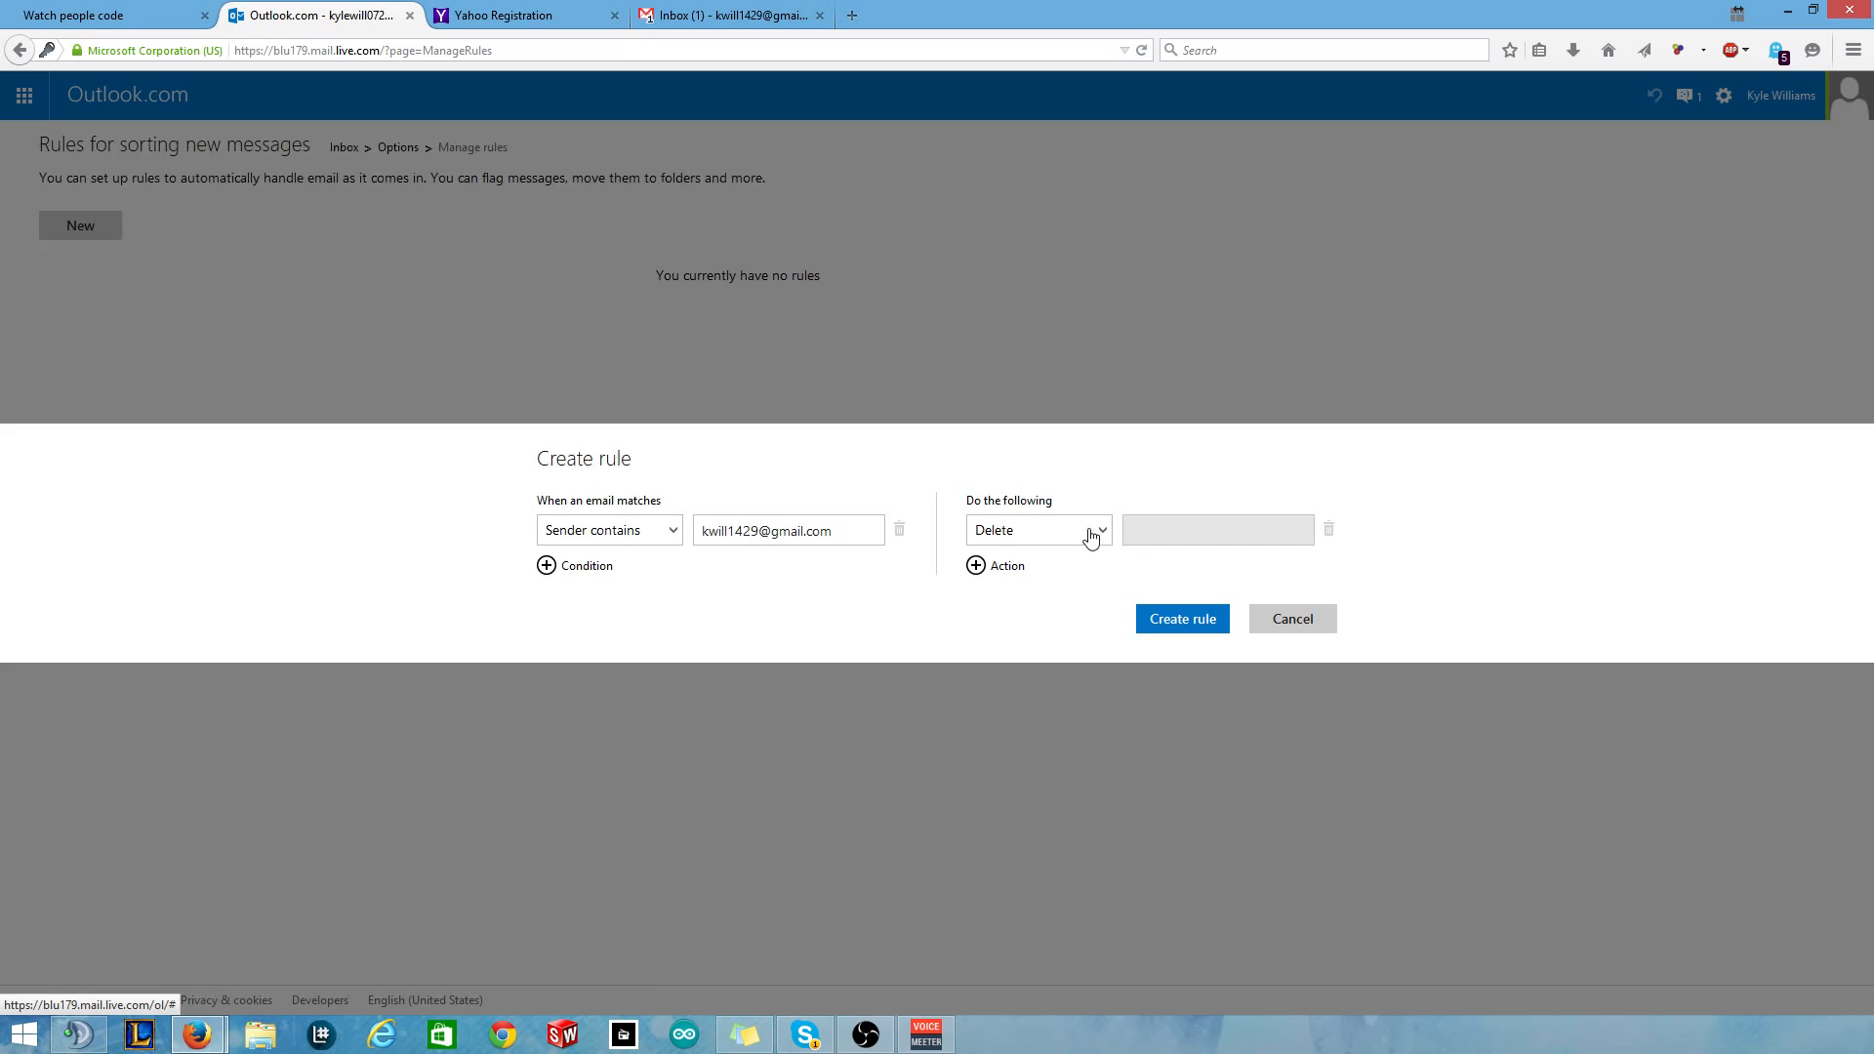
{"action": "left_click", "coordinate": [1095, 530]}
{"action": "left_click", "coordinate": [1051, 594]}
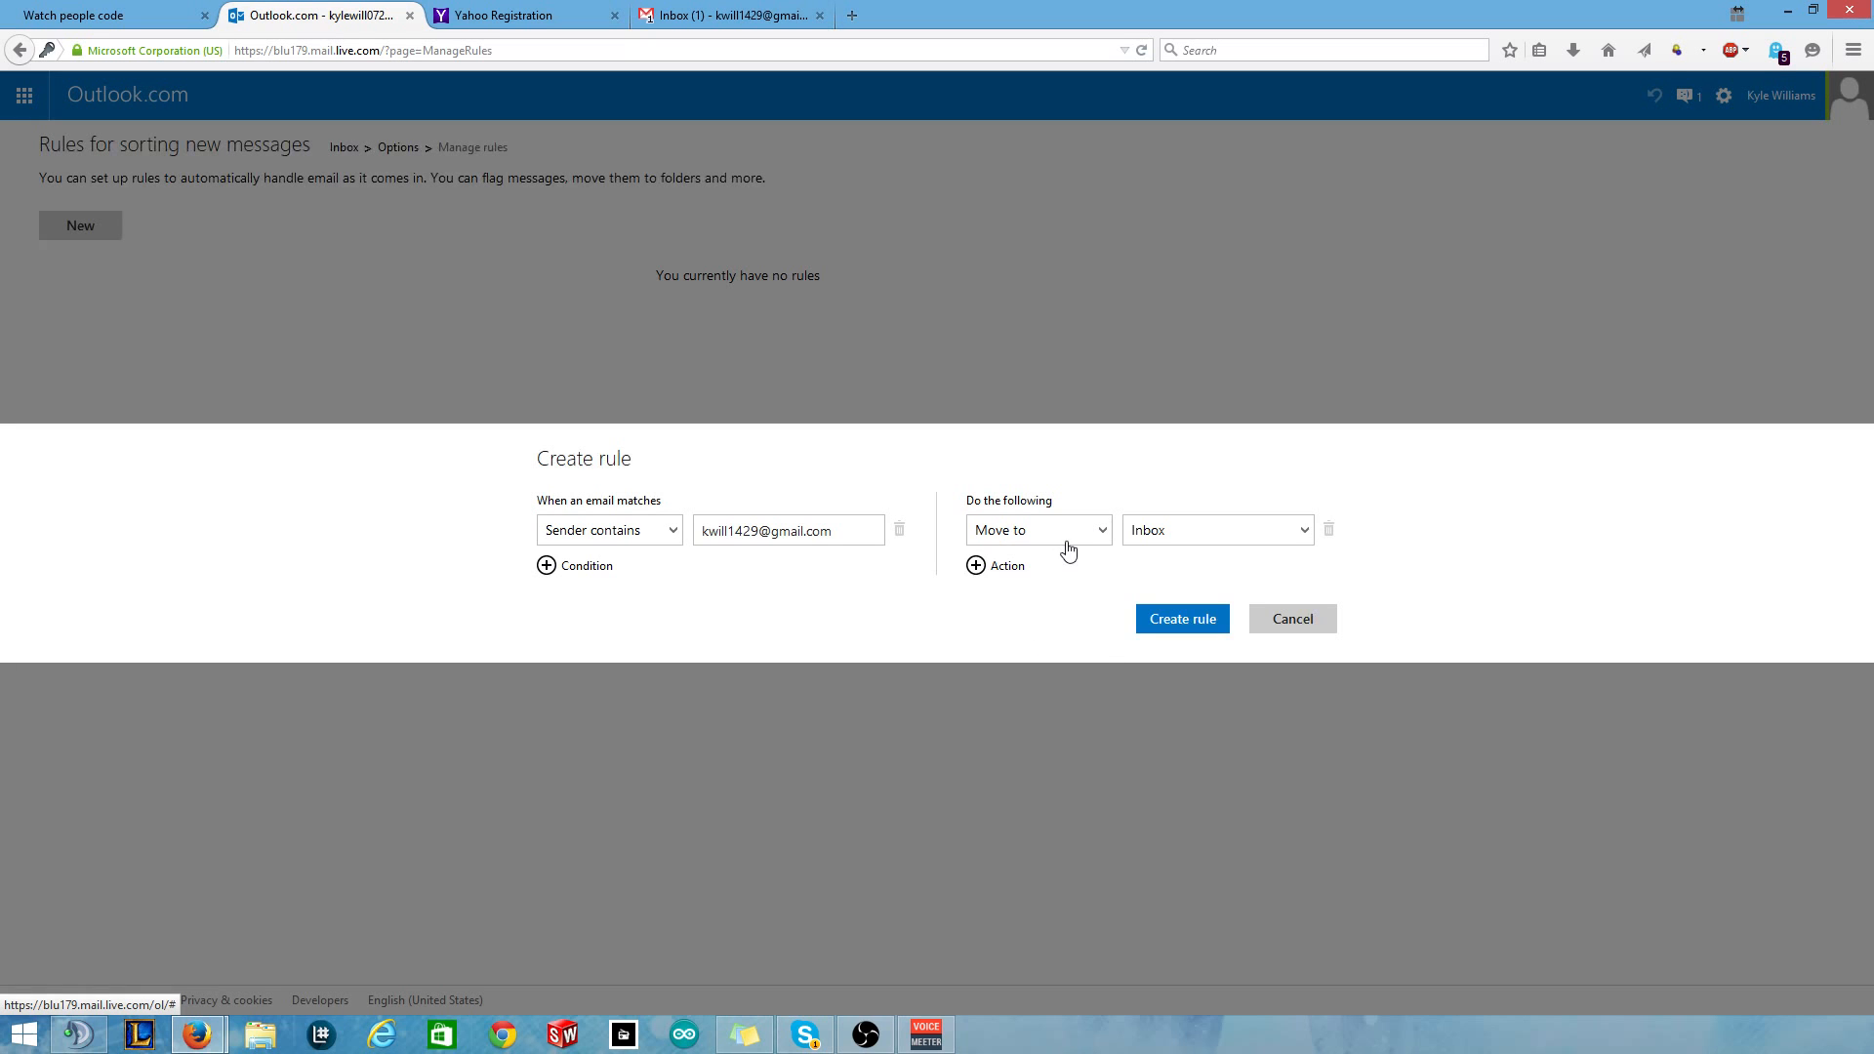
{"action": "left_click", "coordinate": [1073, 537]}
{"action": "left_click", "coordinate": [1027, 627]}
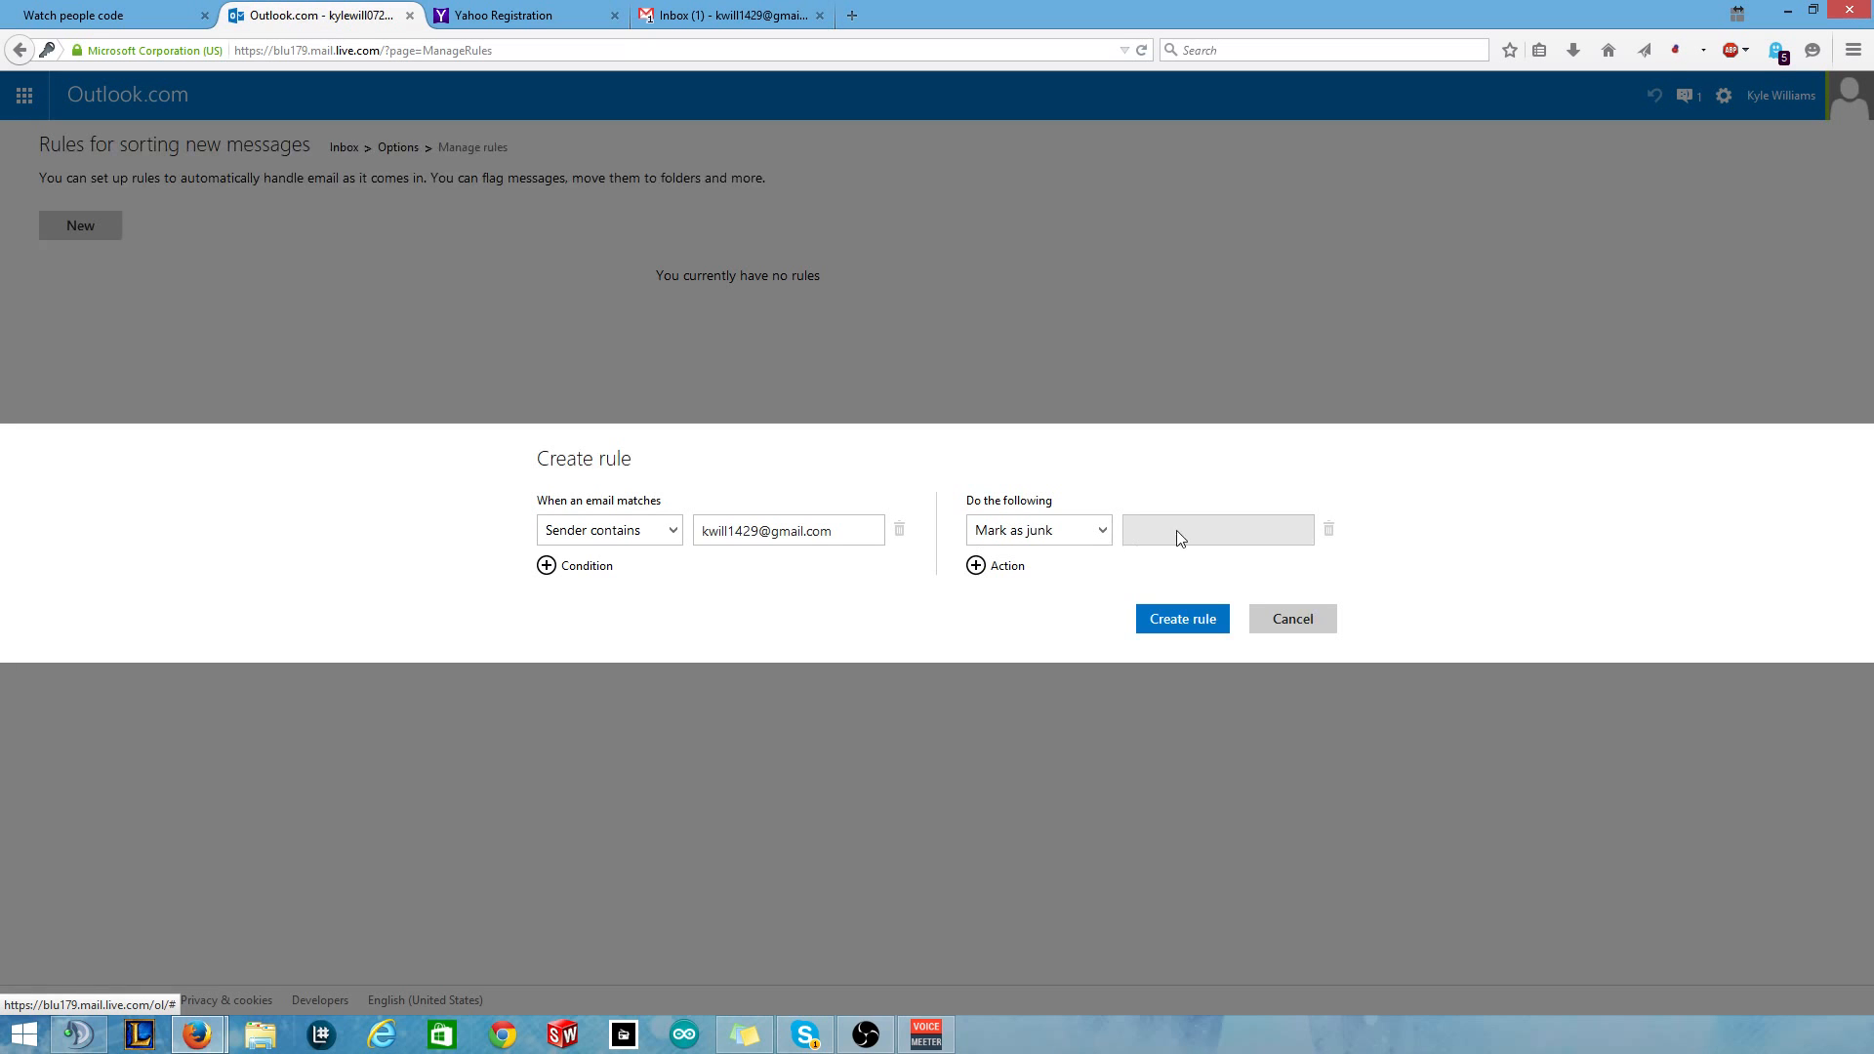
{"action": "left_click", "coordinate": [1190, 622]}
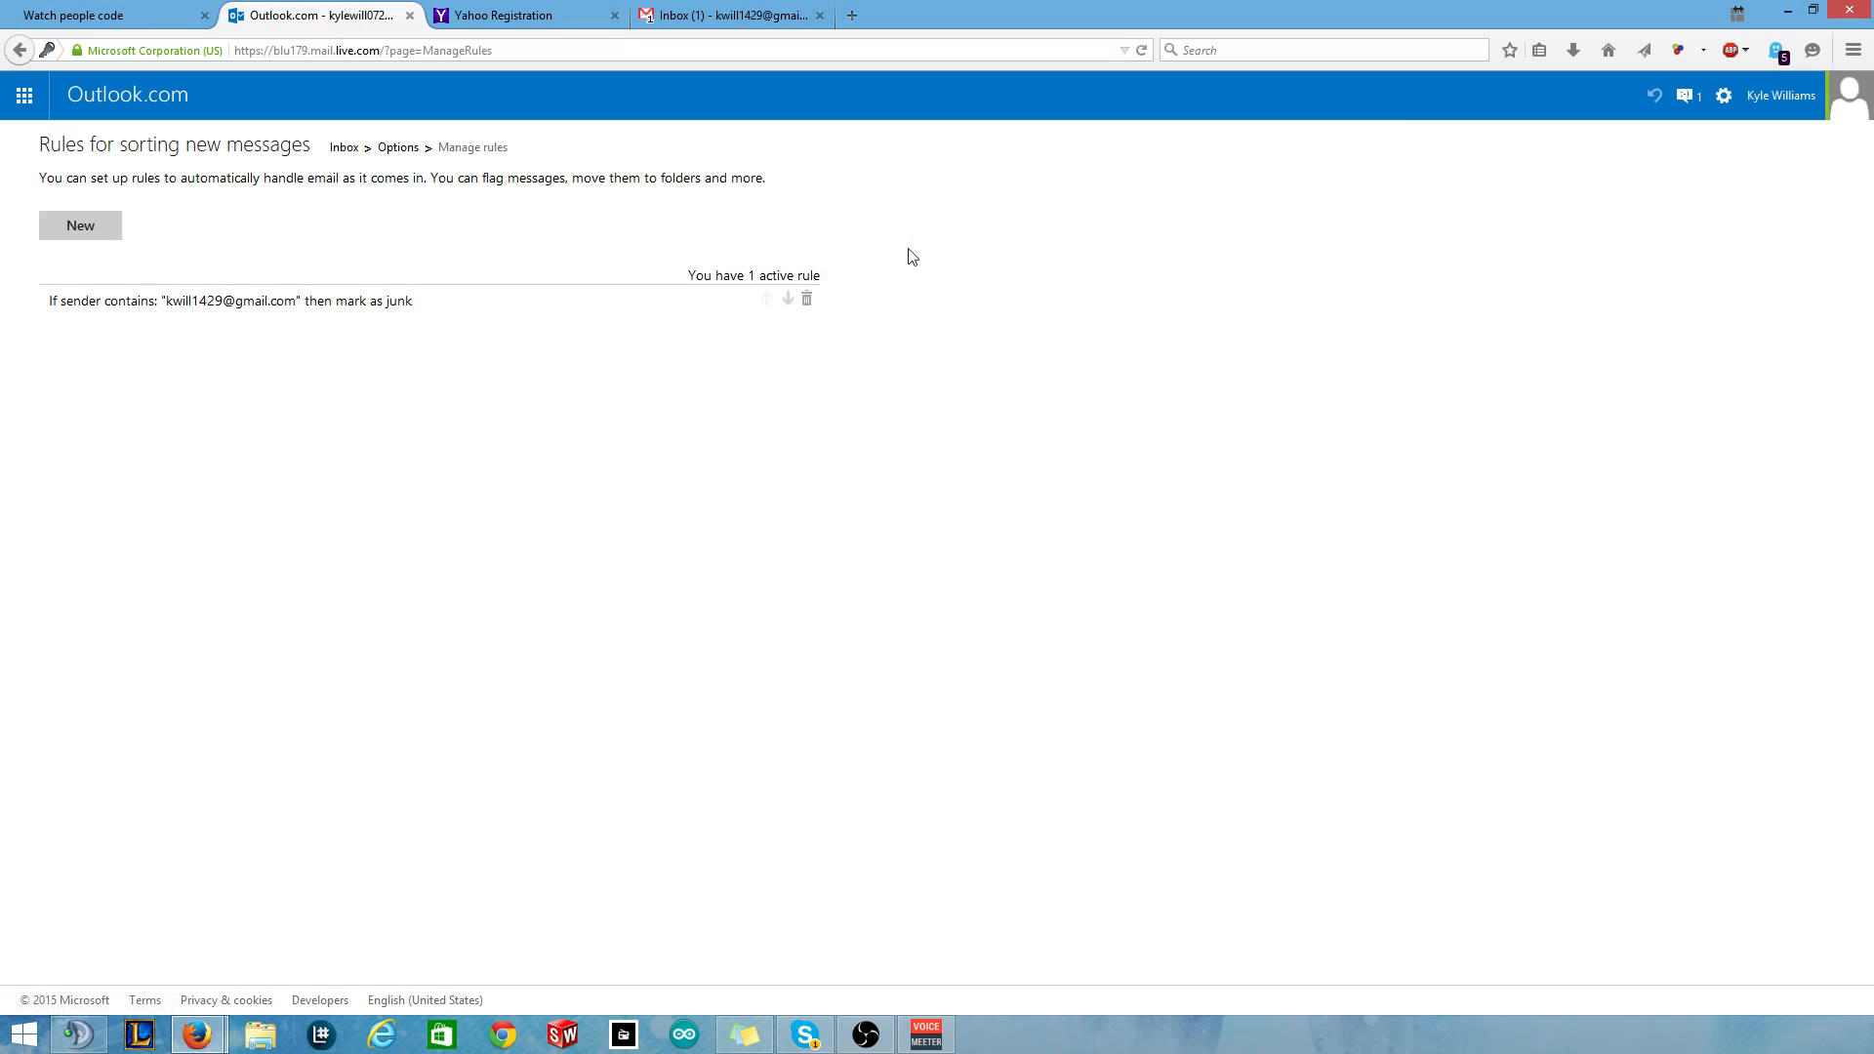
Bring Outlook.com back to its inbox message list, closing the extra Outlook tab.
{"action": "left_click", "coordinate": [15, 97]}
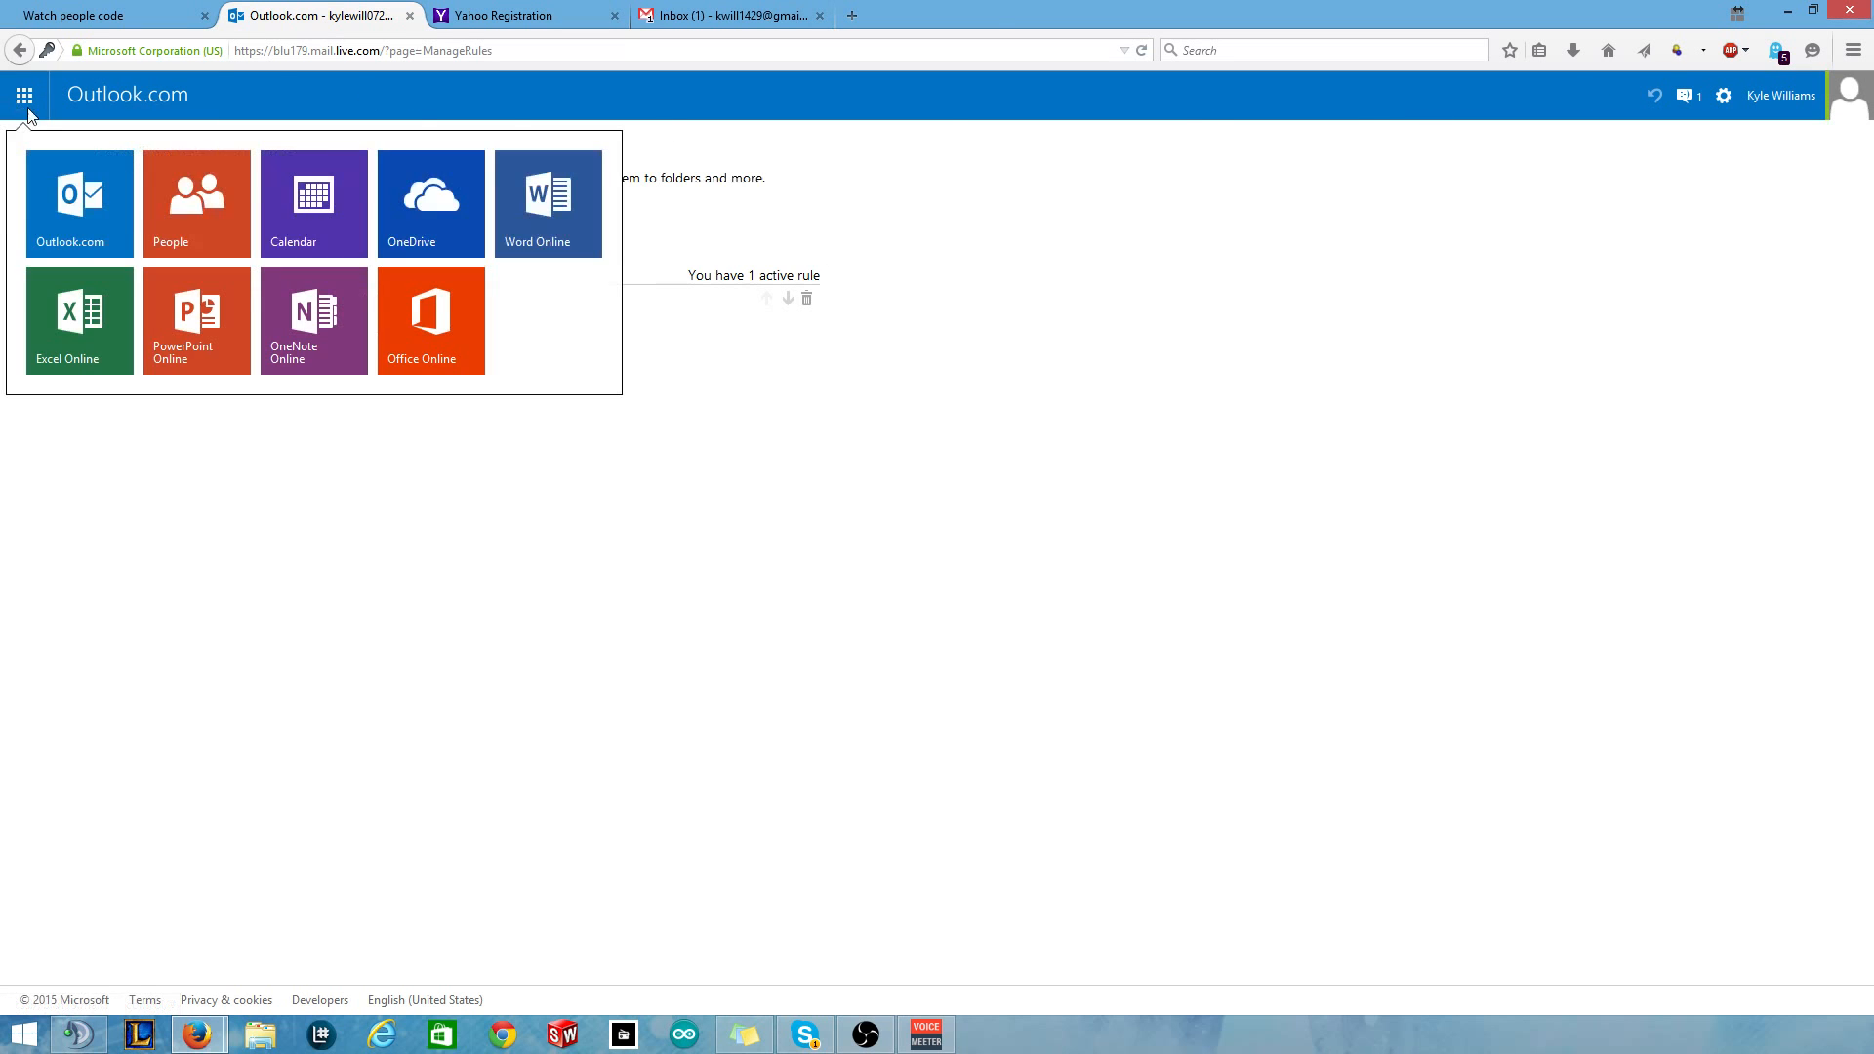
{"action": "left_click", "coordinate": [88, 210]}
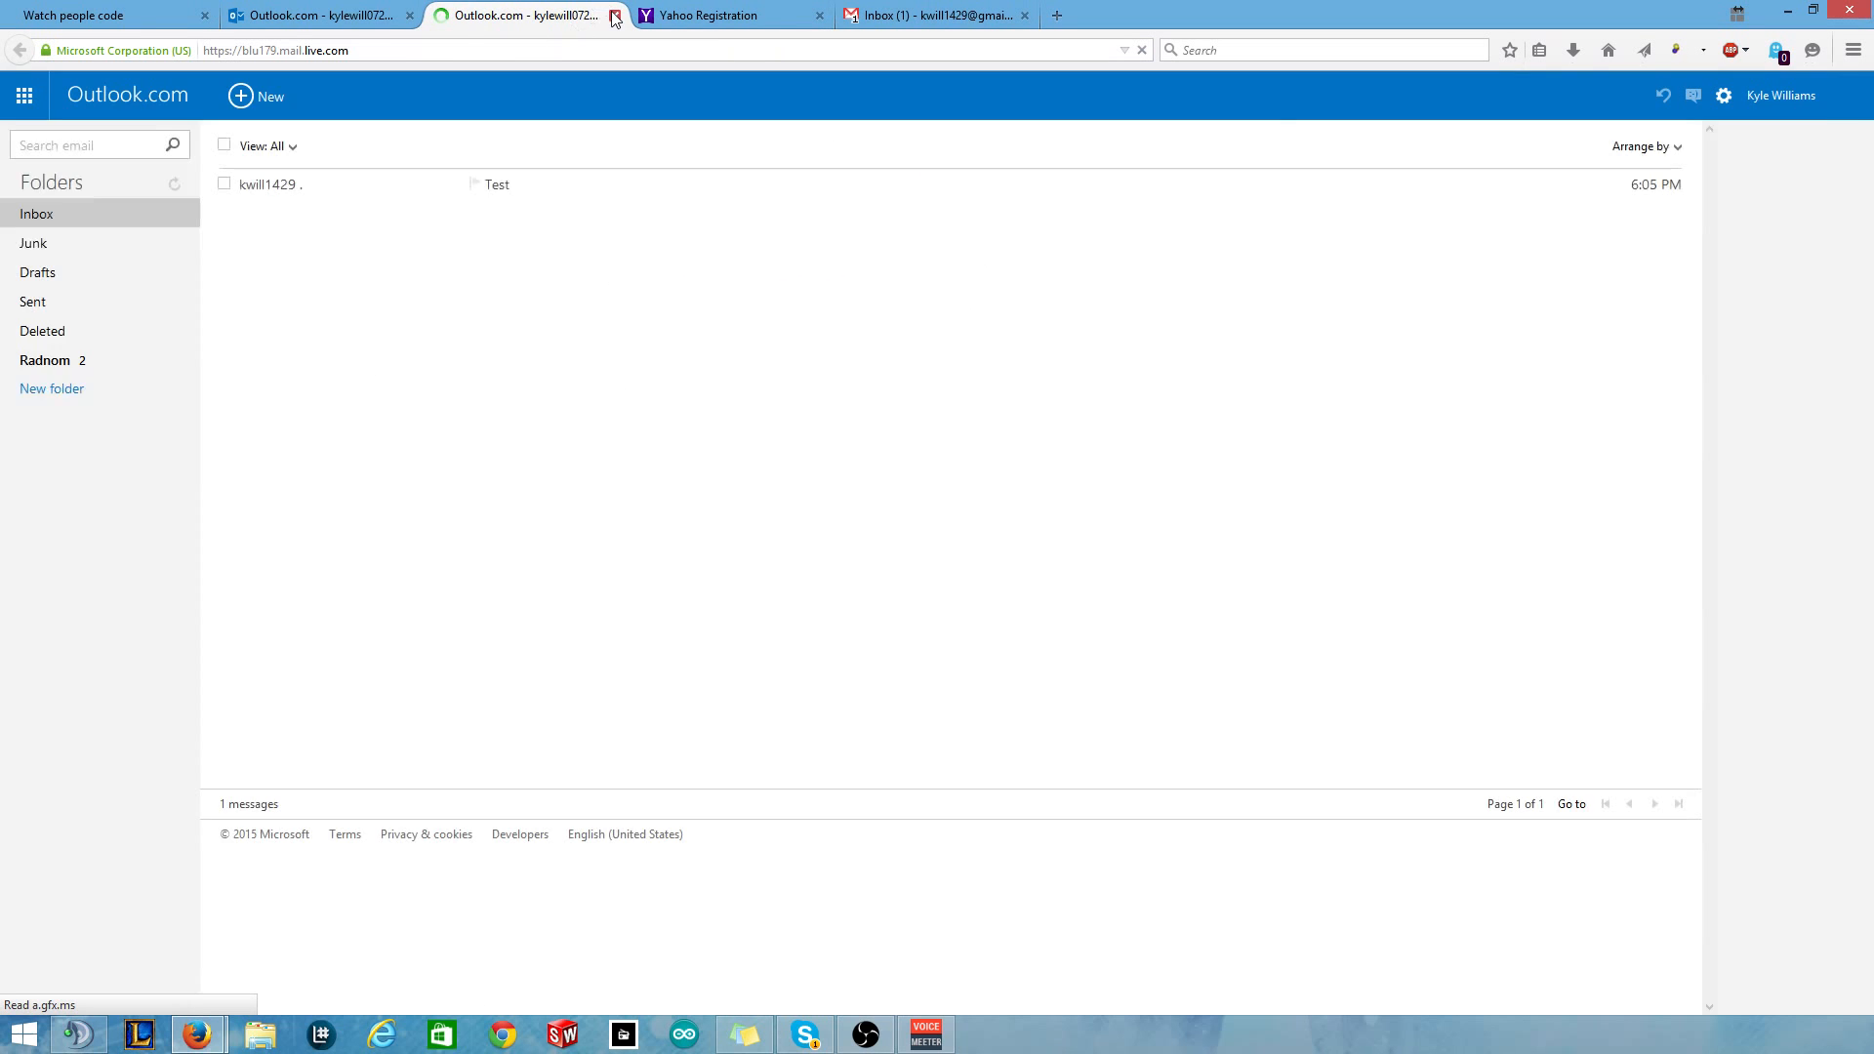
{"action": "left_click", "coordinate": [614, 14]}
{"action": "left_click", "coordinate": [167, 96]}
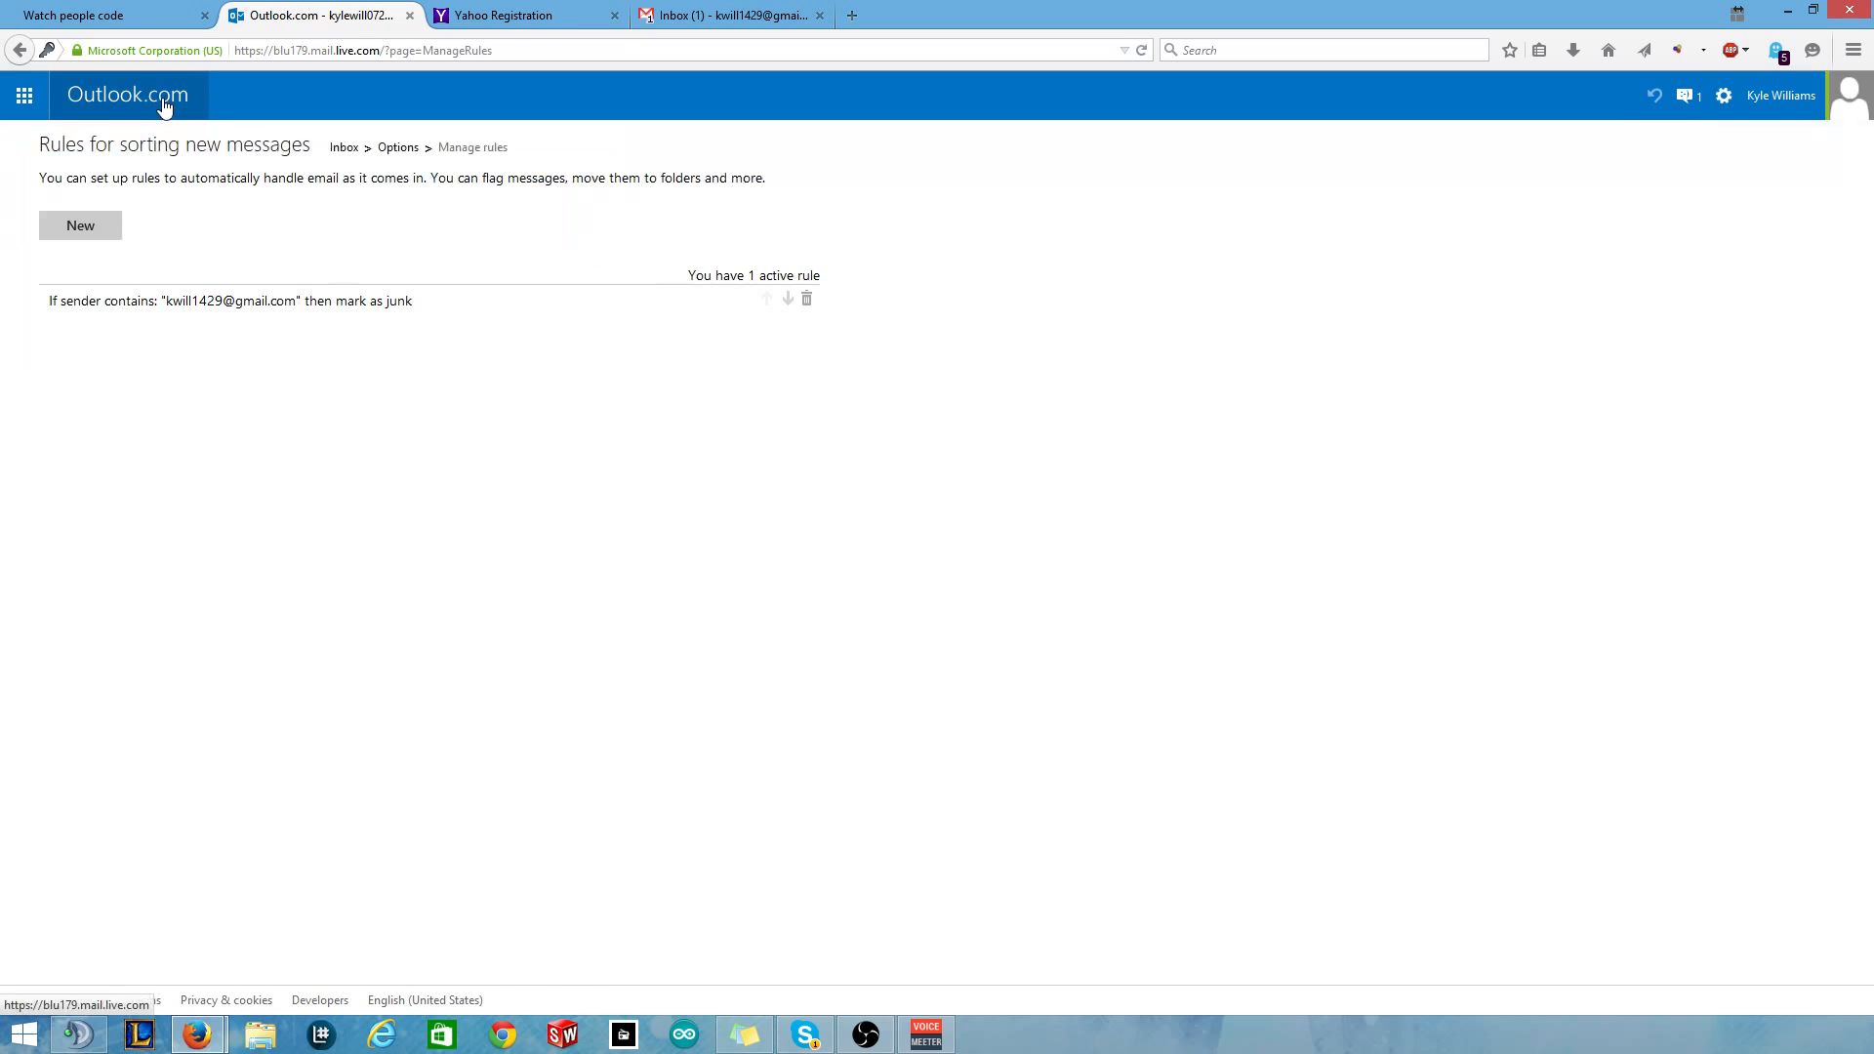
{"action": "left_click", "coordinate": [54, 213]}
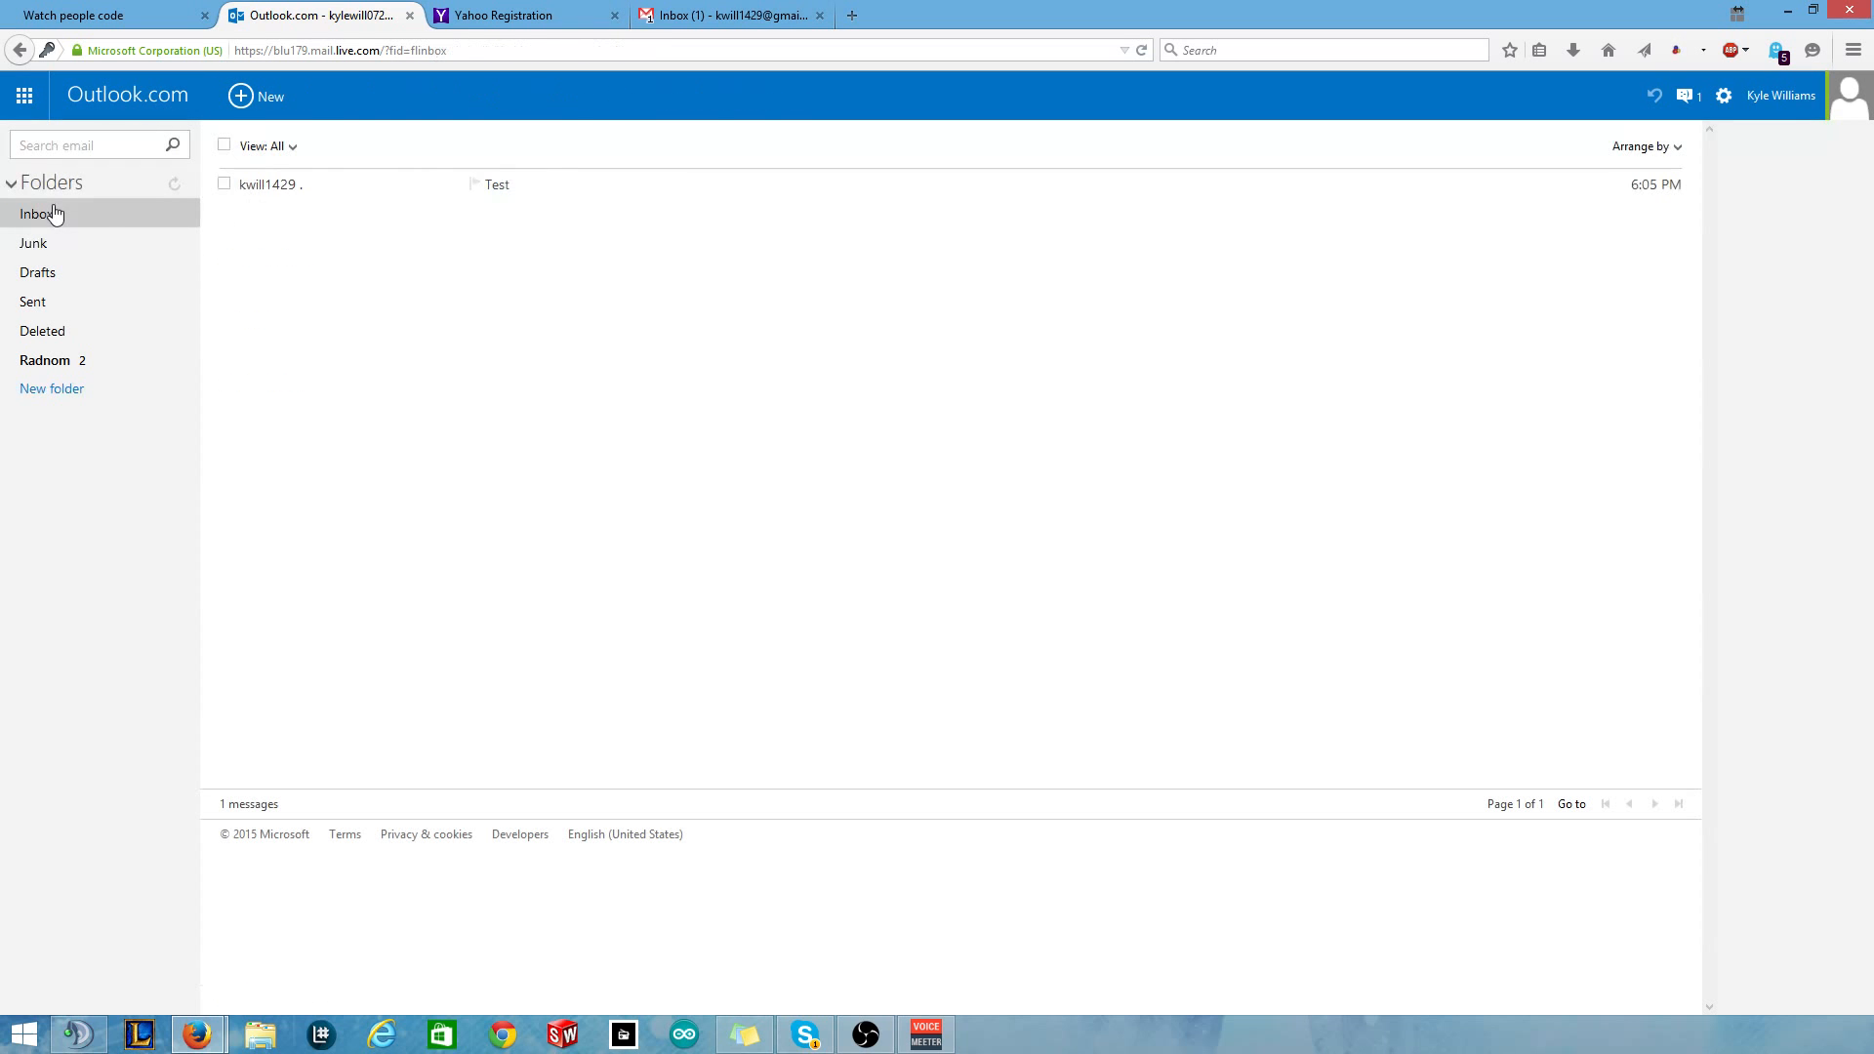
{"action": "left_click", "coordinate": [727, 15]}
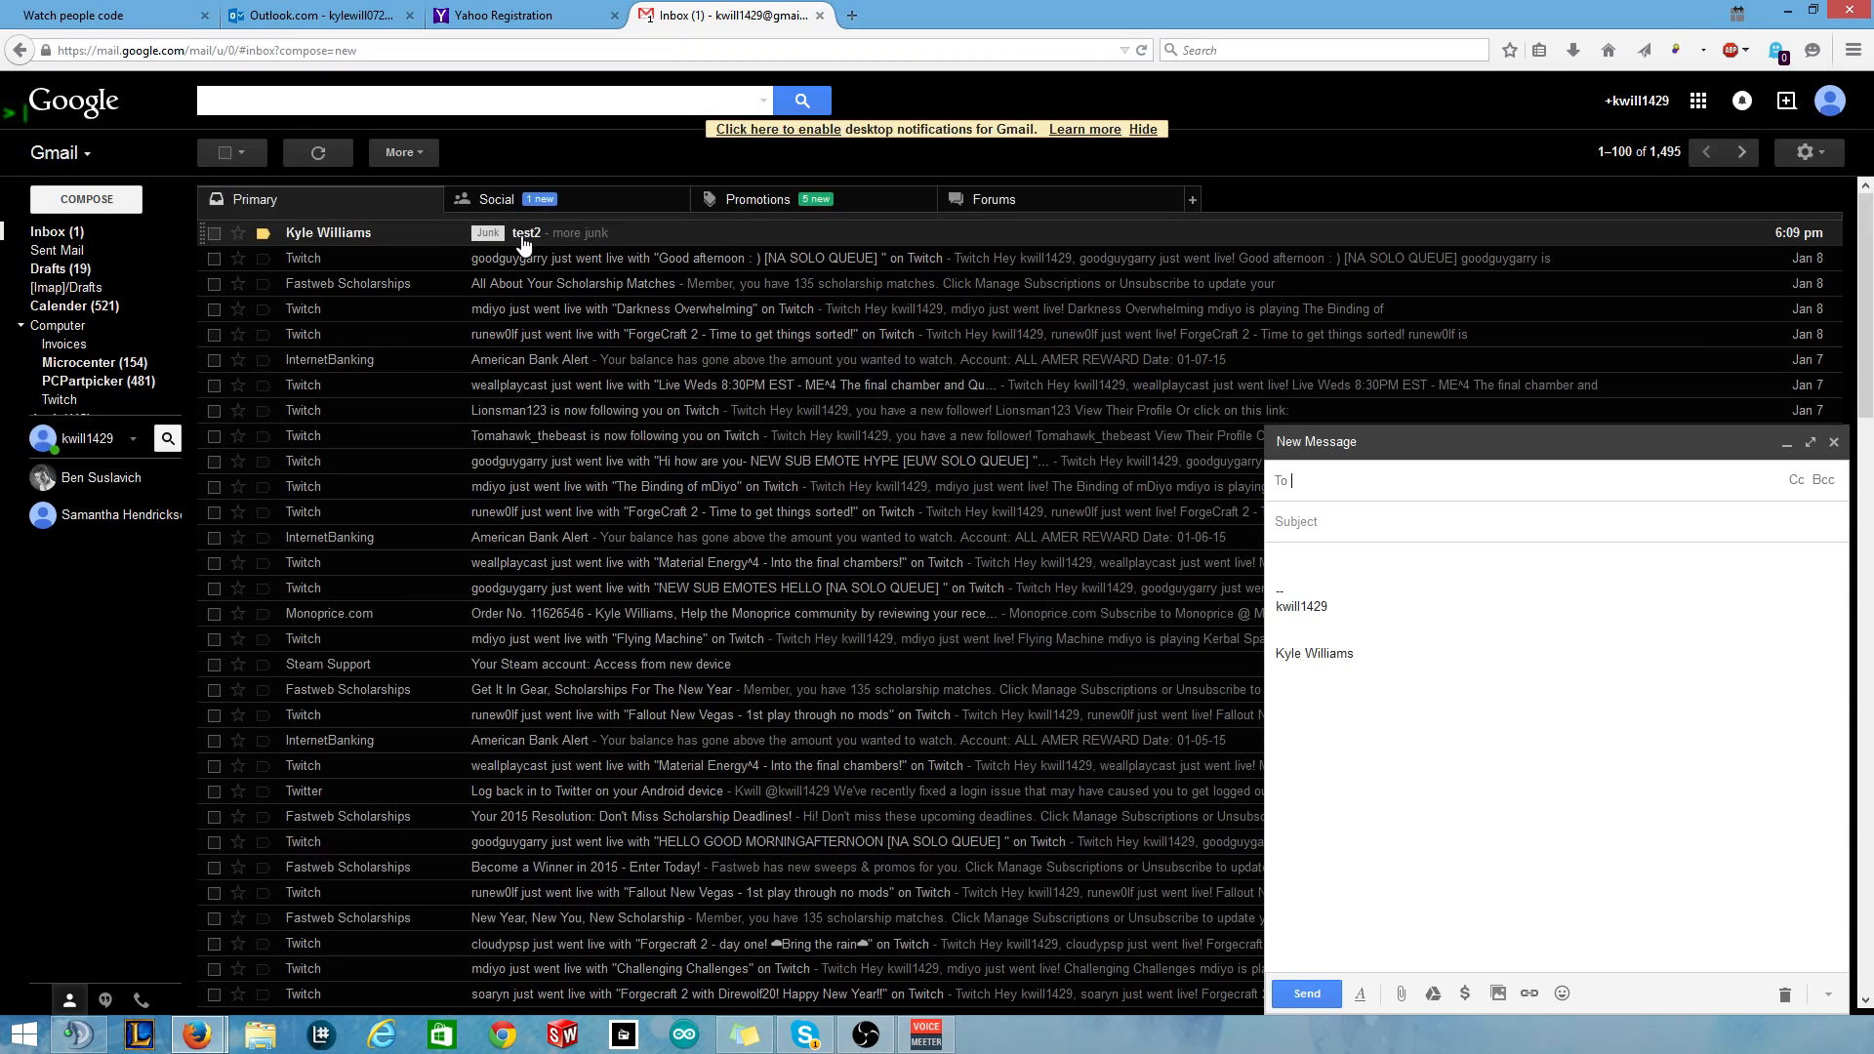
Look at the mail under Gmail's Junk label, then return to the inbox.
{"action": "mouse_move", "coordinate": [122, 450]}
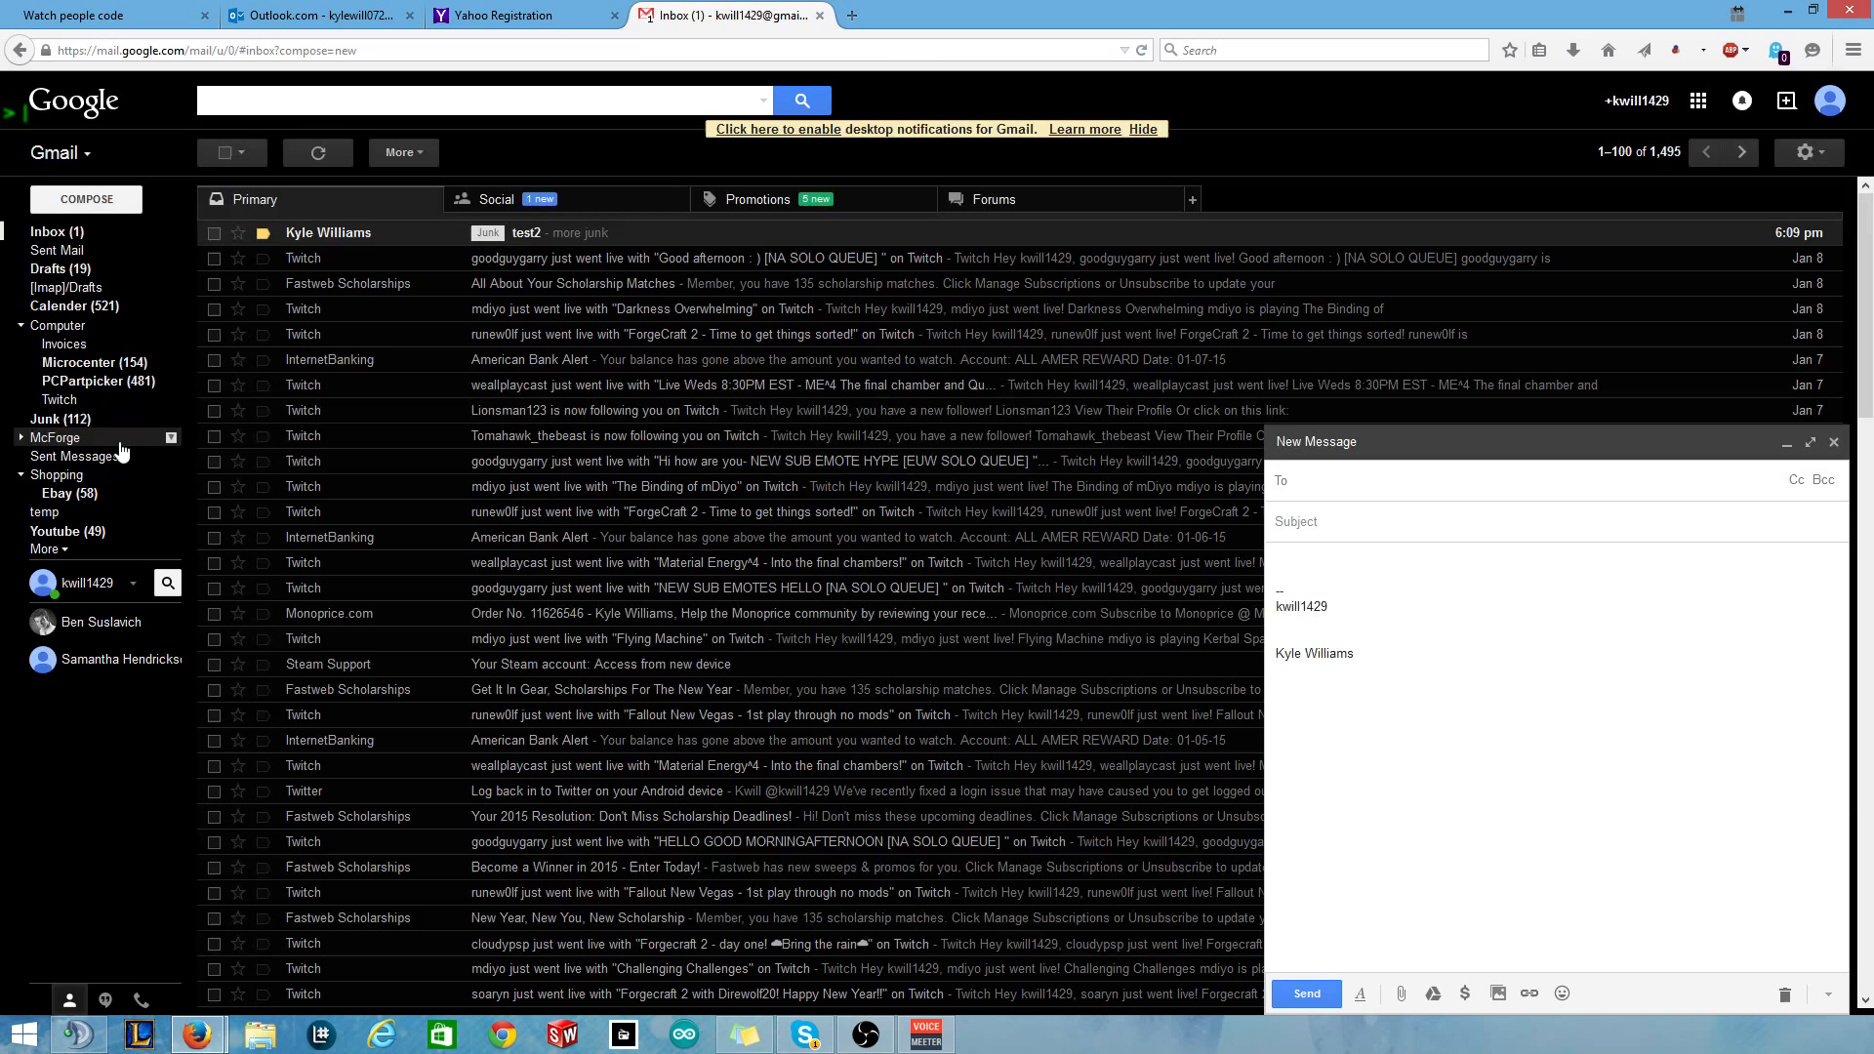
{"action": "left_click", "coordinate": [64, 419]}
{"action": "left_click", "coordinate": [46, 234]}
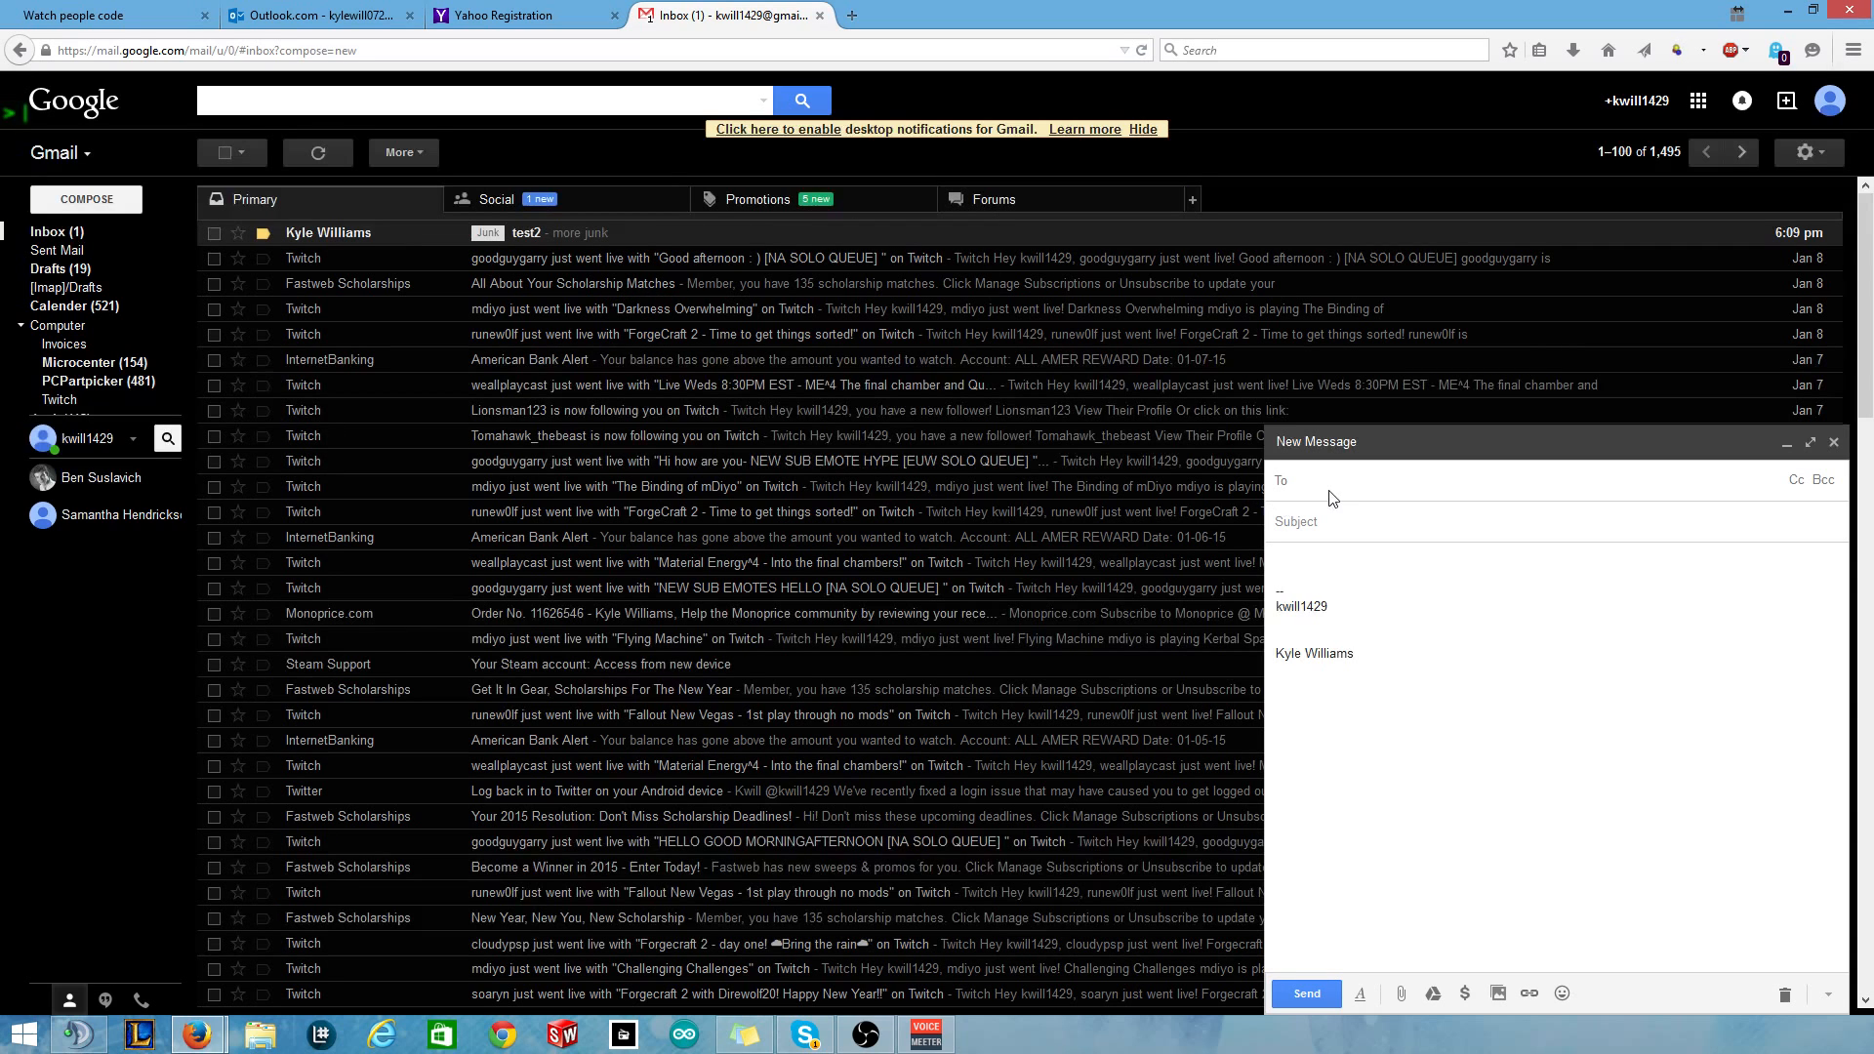
Set the draft's recipient to the Outlook.com address, removing the wrongly picked suggestions.
{"action": "type", "text": "kylew"}
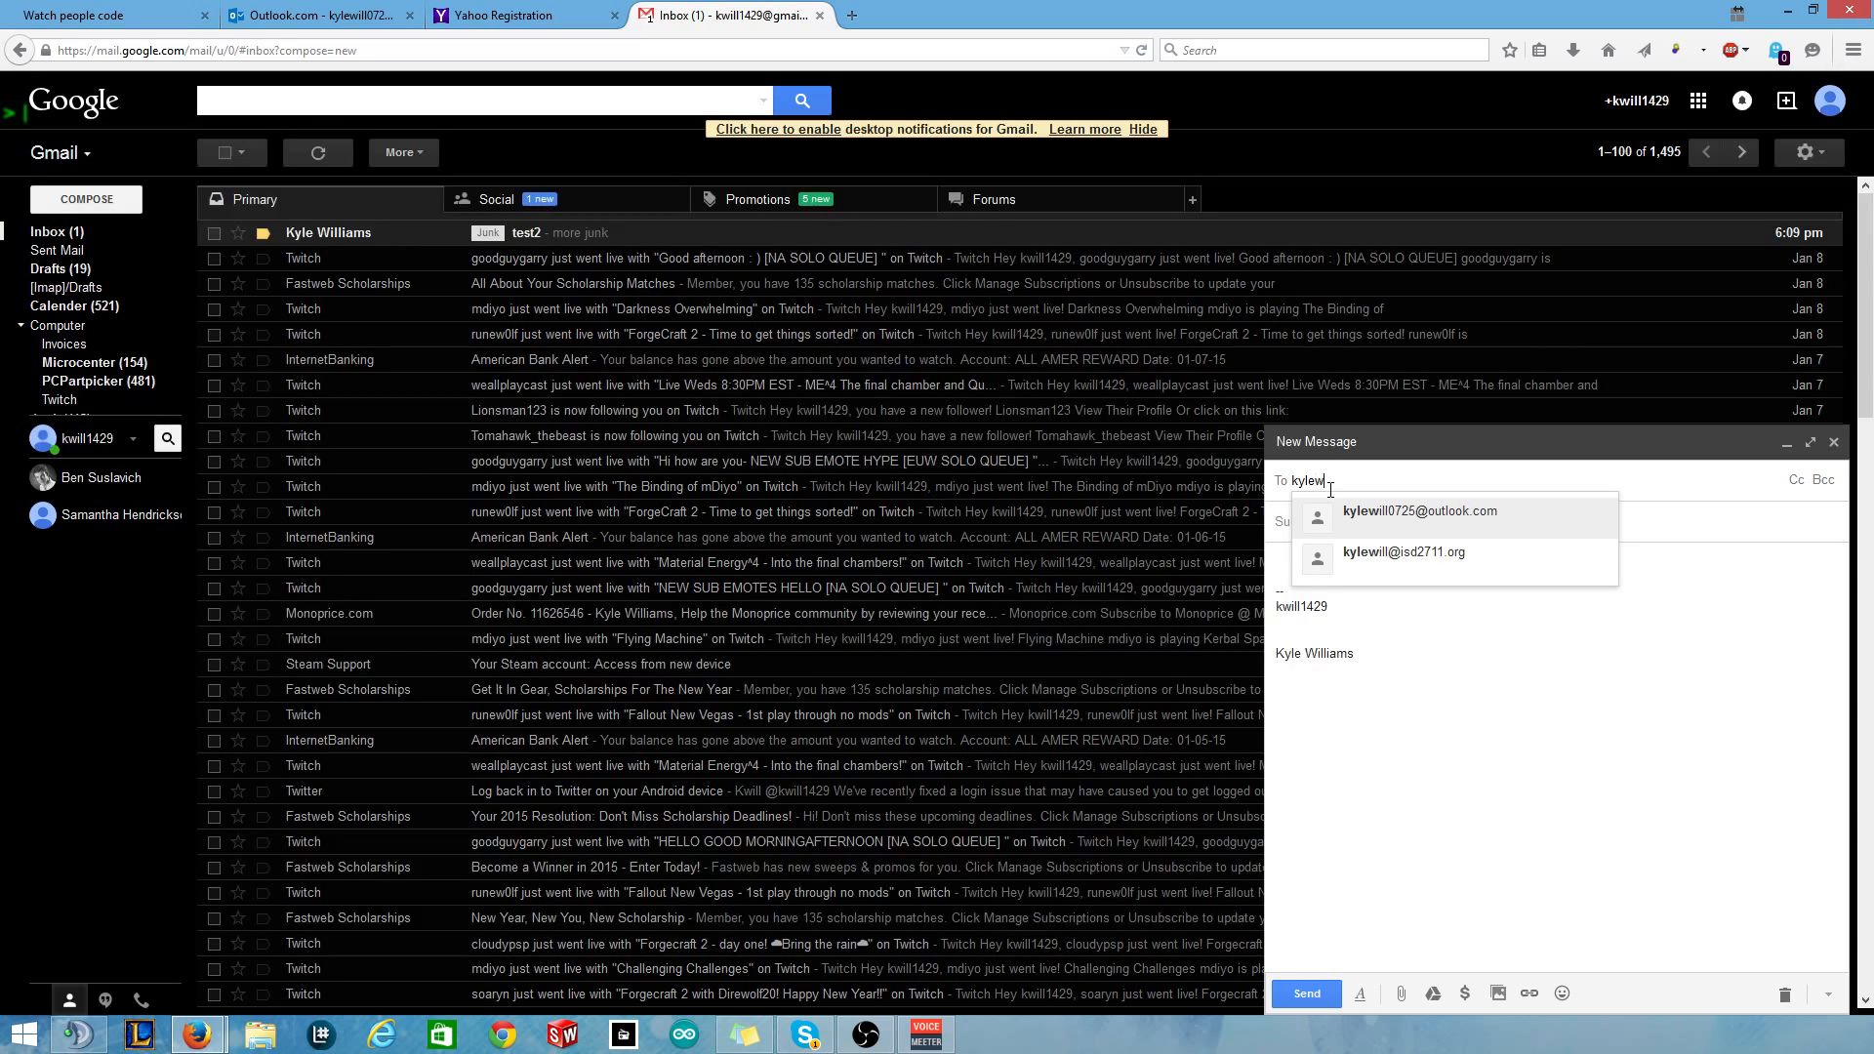
{"action": "key", "text": "Return"}
{"action": "key", "text": "BackSpace"}
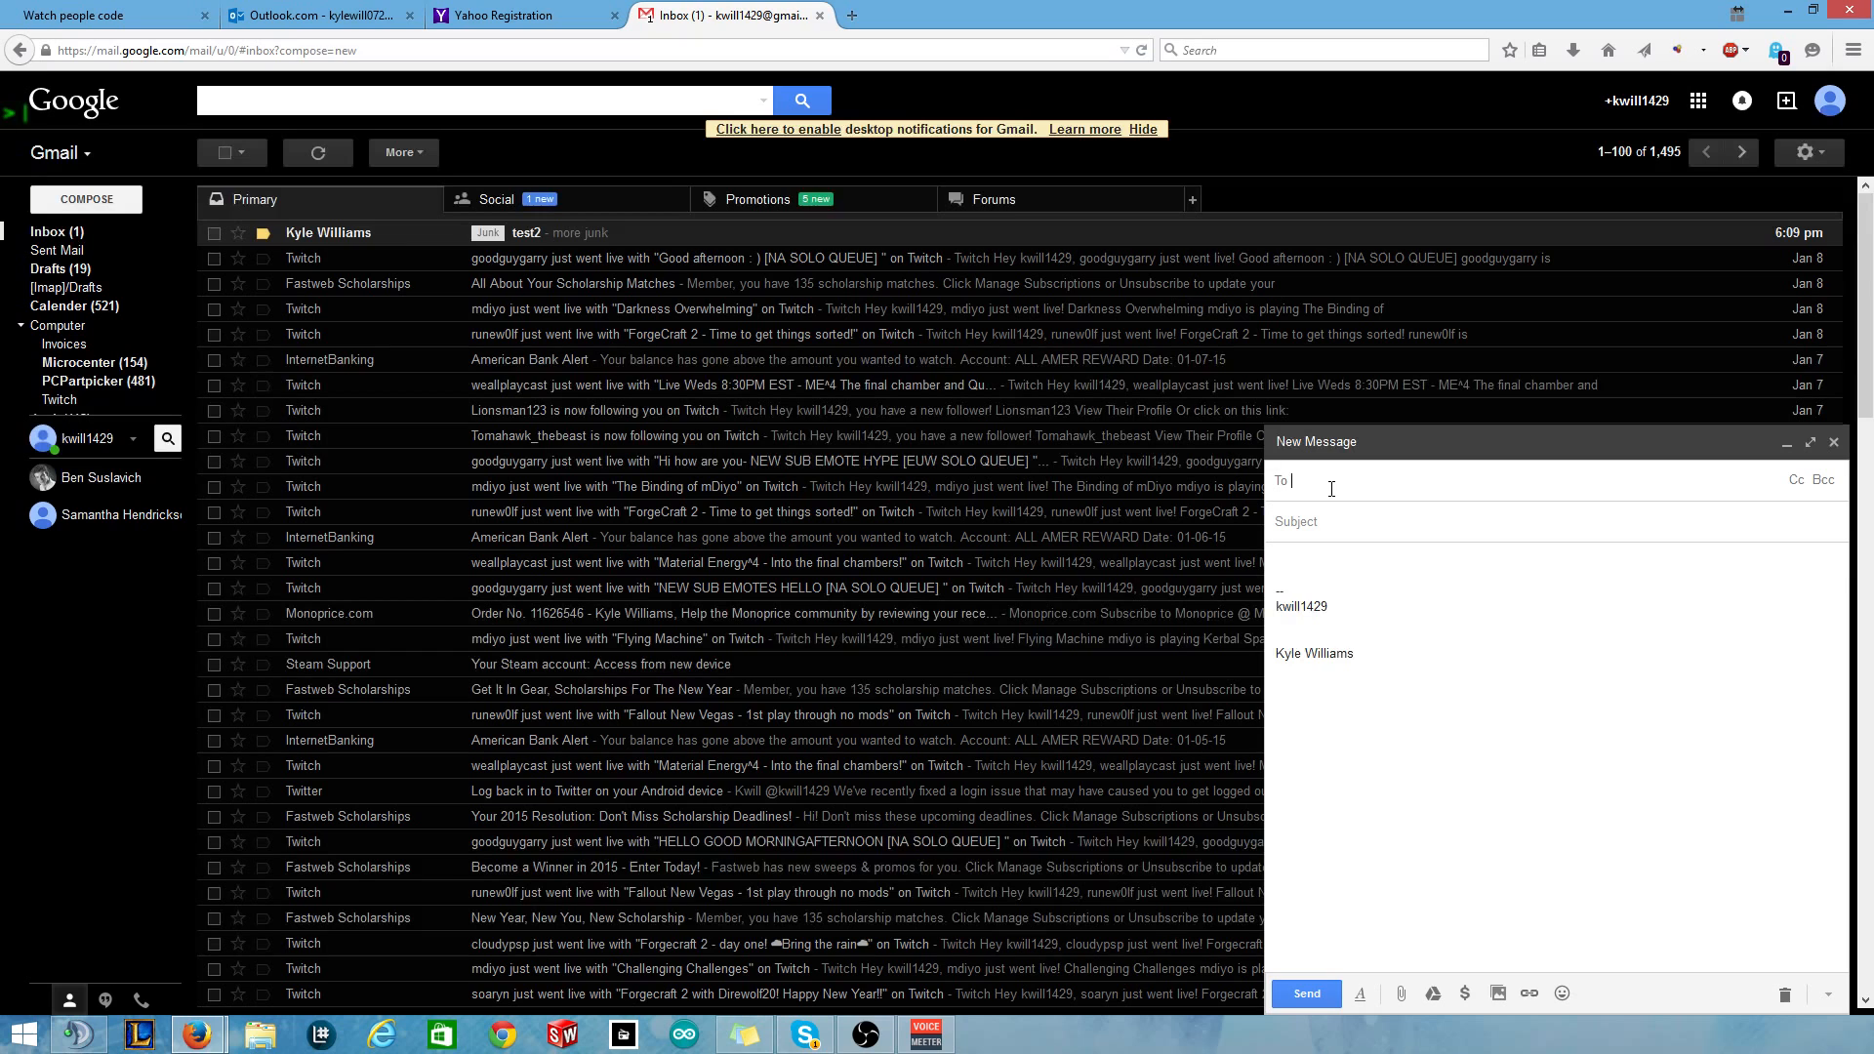
{"action": "type", "text": "k"}
{"action": "key", "text": "Return"}
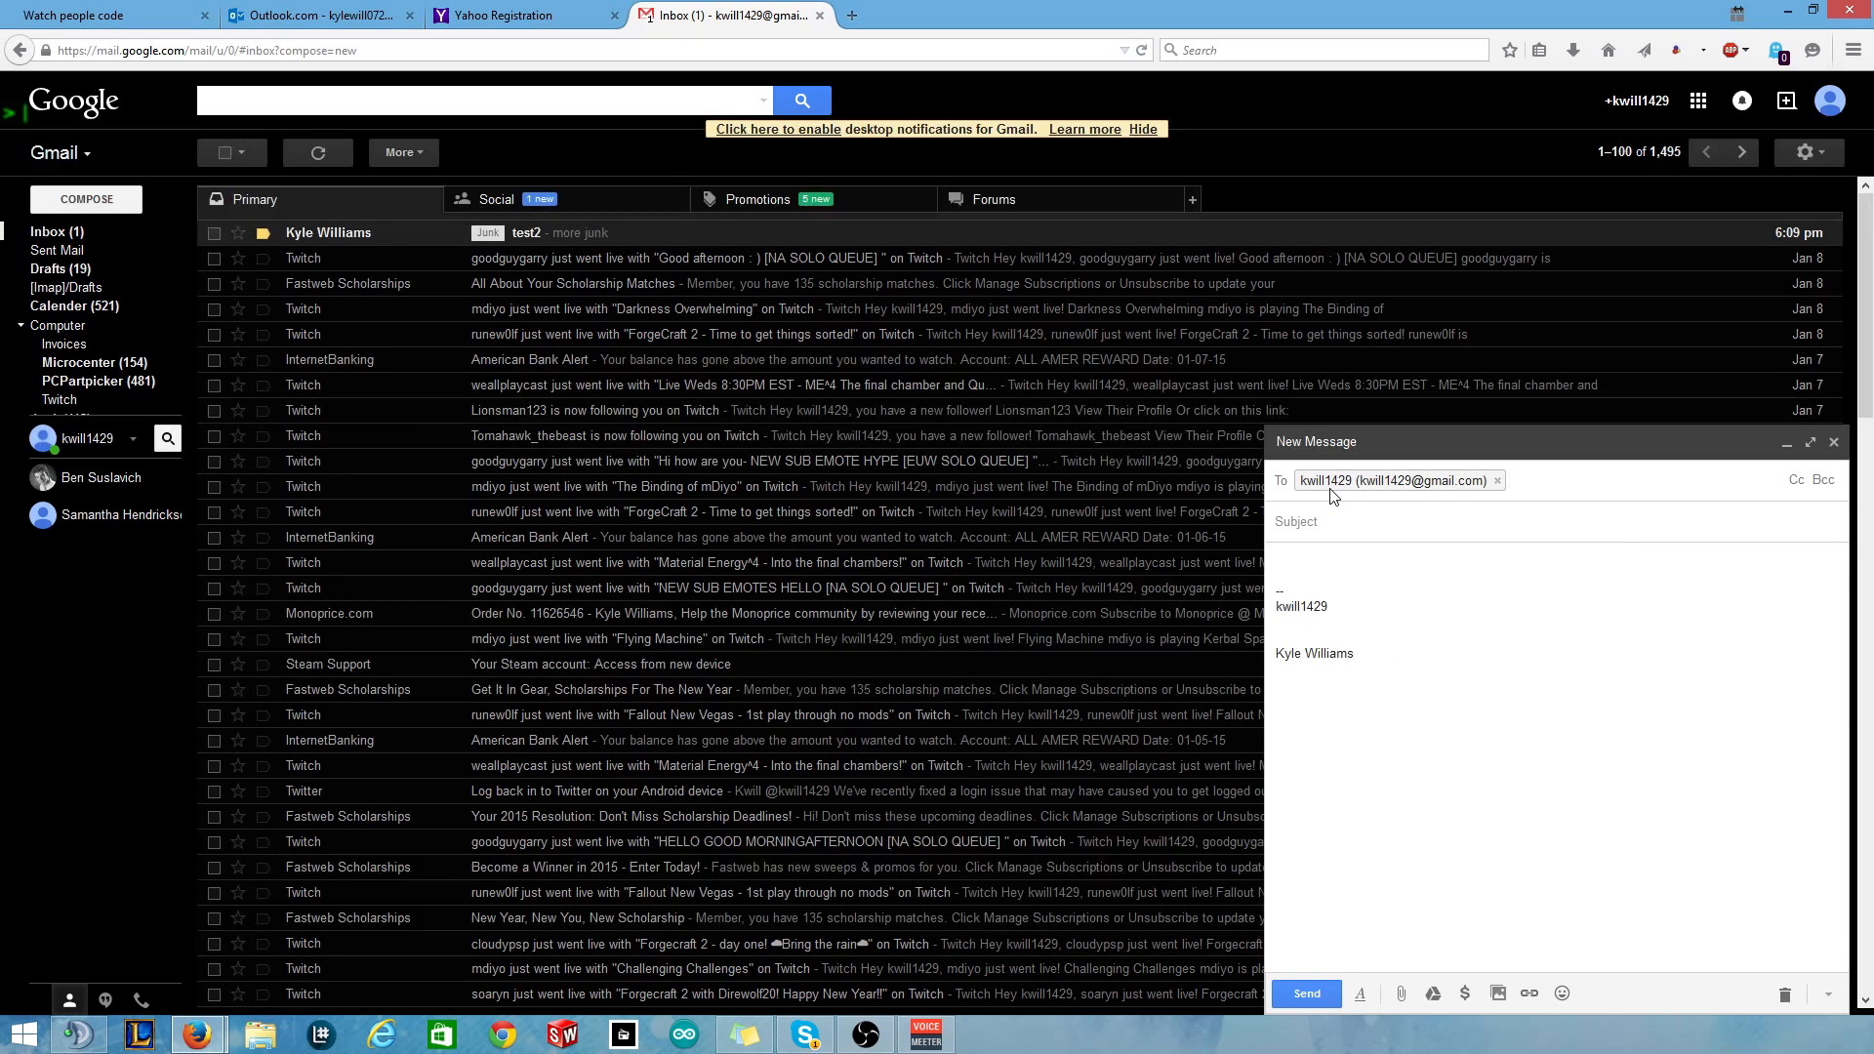
{"action": "key", "text": "BackSpace"}
{"action": "type", "text": "kyle"}
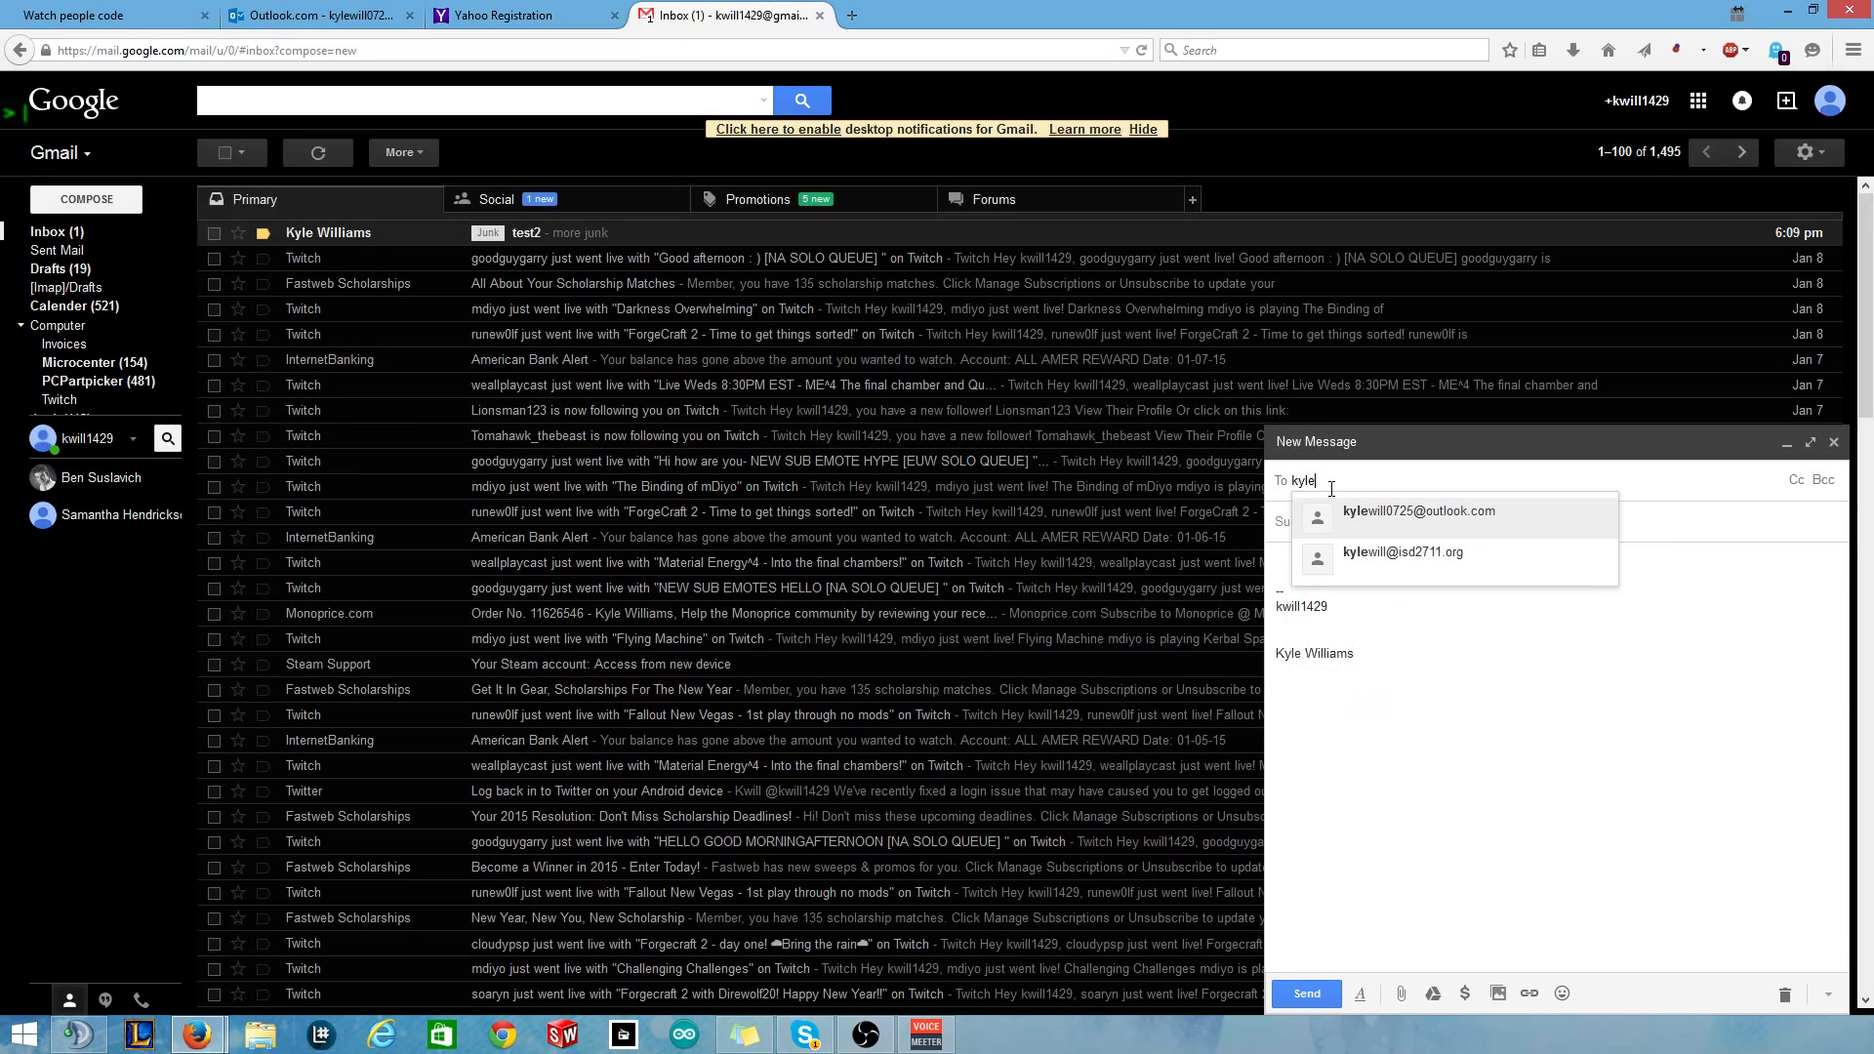
{"action": "key", "text": "Return"}
Give the email subject 'test2' and body 'asdadwq', and send it.
{"action": "key", "text": "Tab"}
{"action": "type", "text": "test2"}
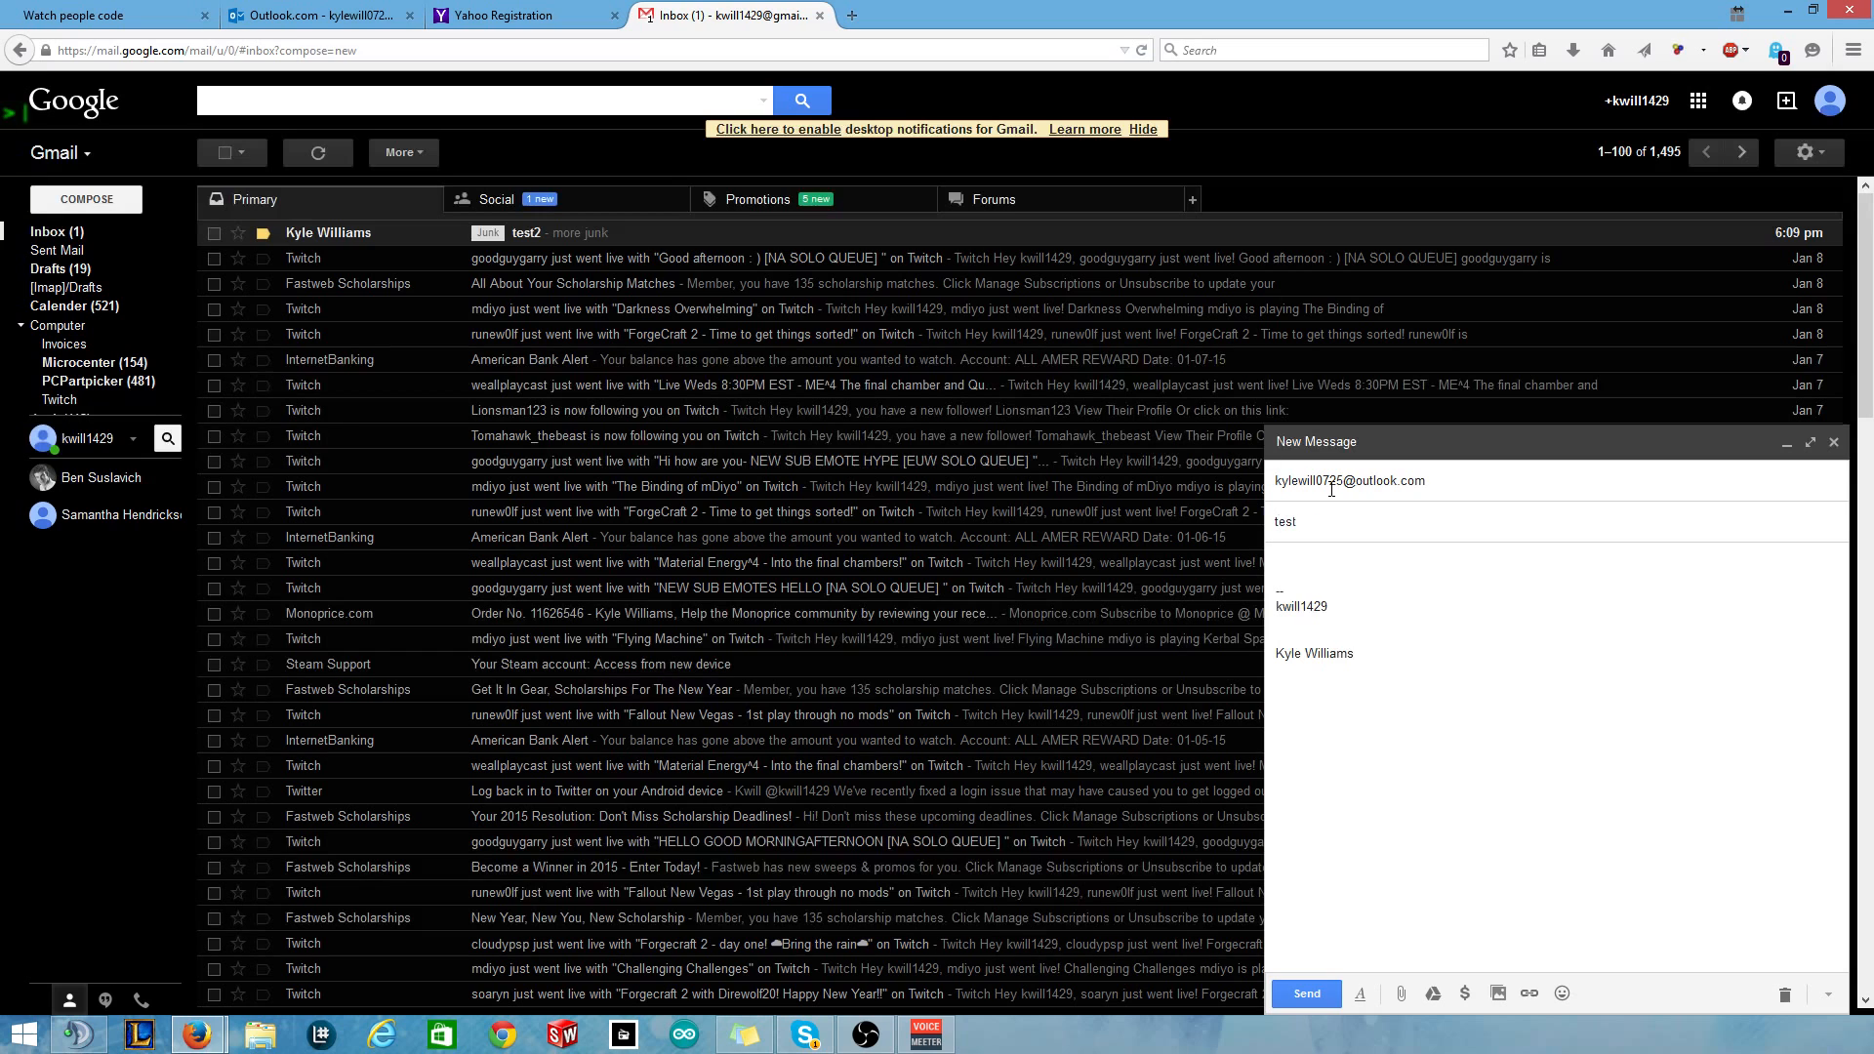
{"action": "key", "text": "Tab"}
{"action": "type", "text": "asdadwq"}
{"action": "left_click", "coordinate": [1305, 993]}
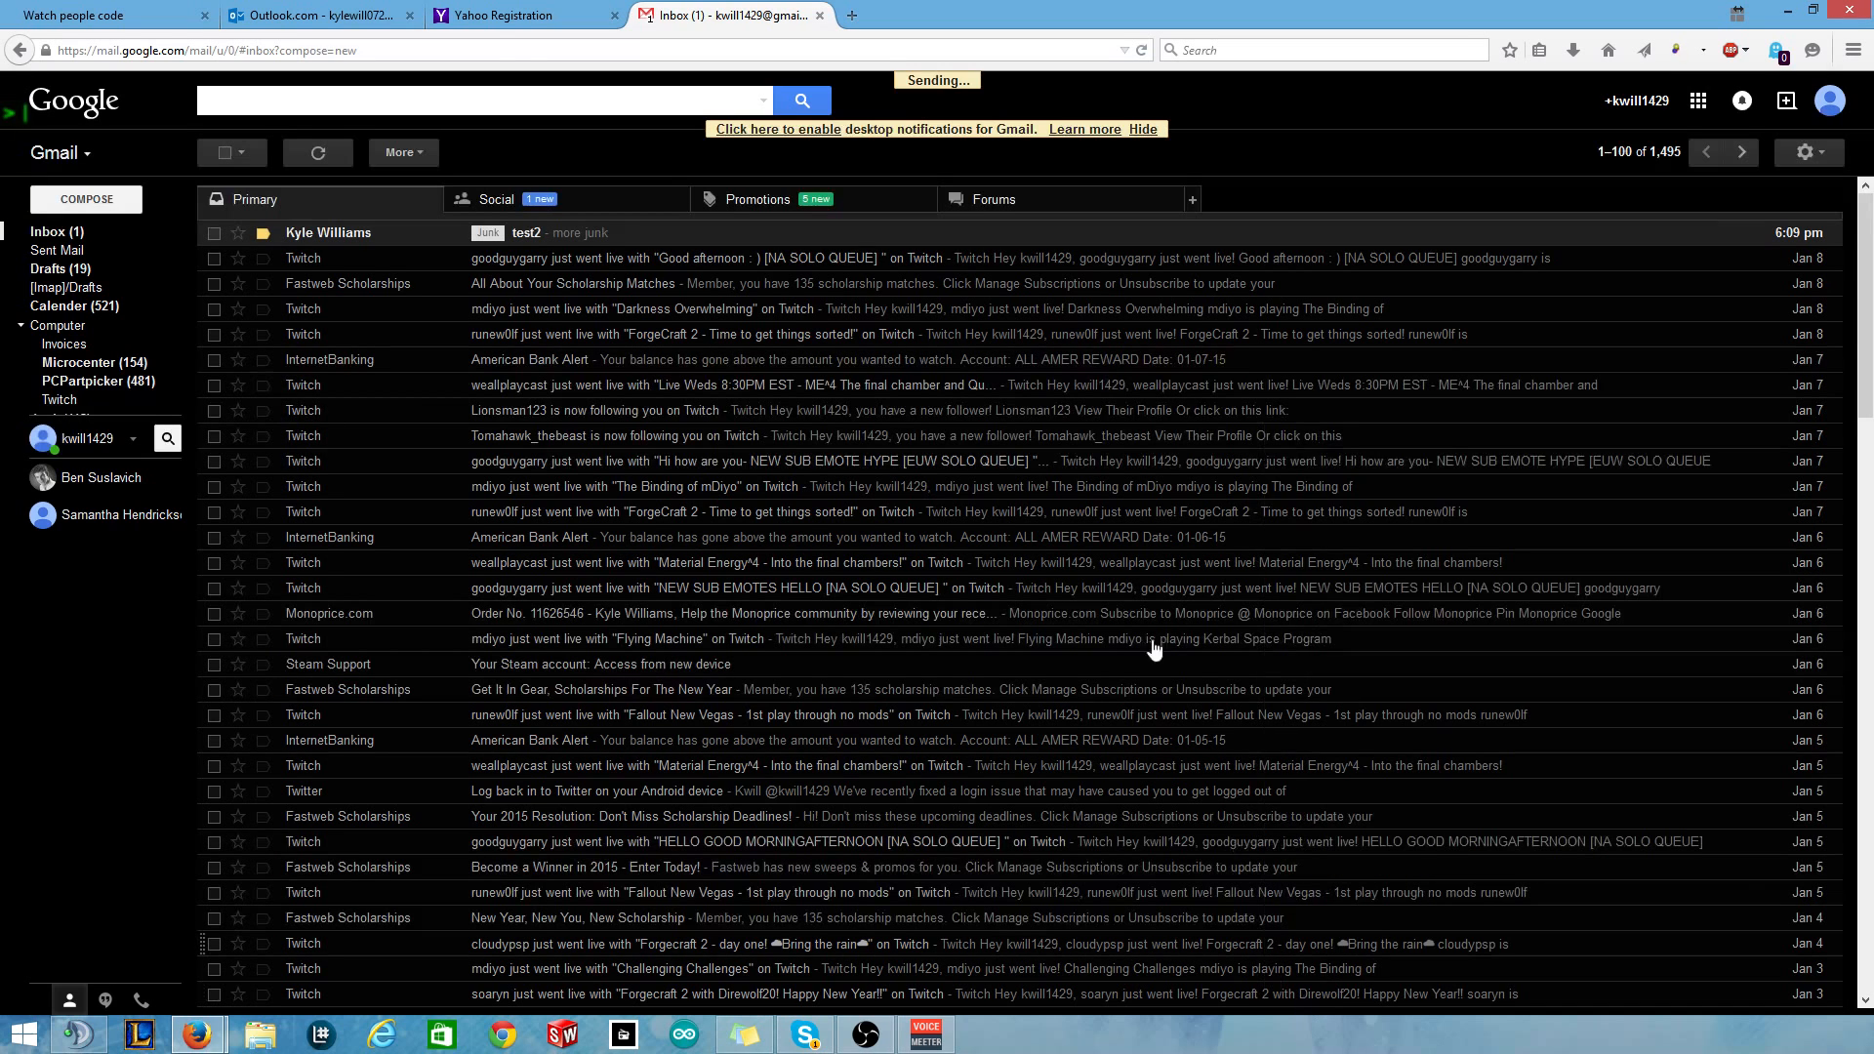
Refresh Outlook.com's folders and find the test2 email in its Junk folder.
{"action": "left_click", "coordinate": [503, 236]}
{"action": "key", "text": "alt+Left"}
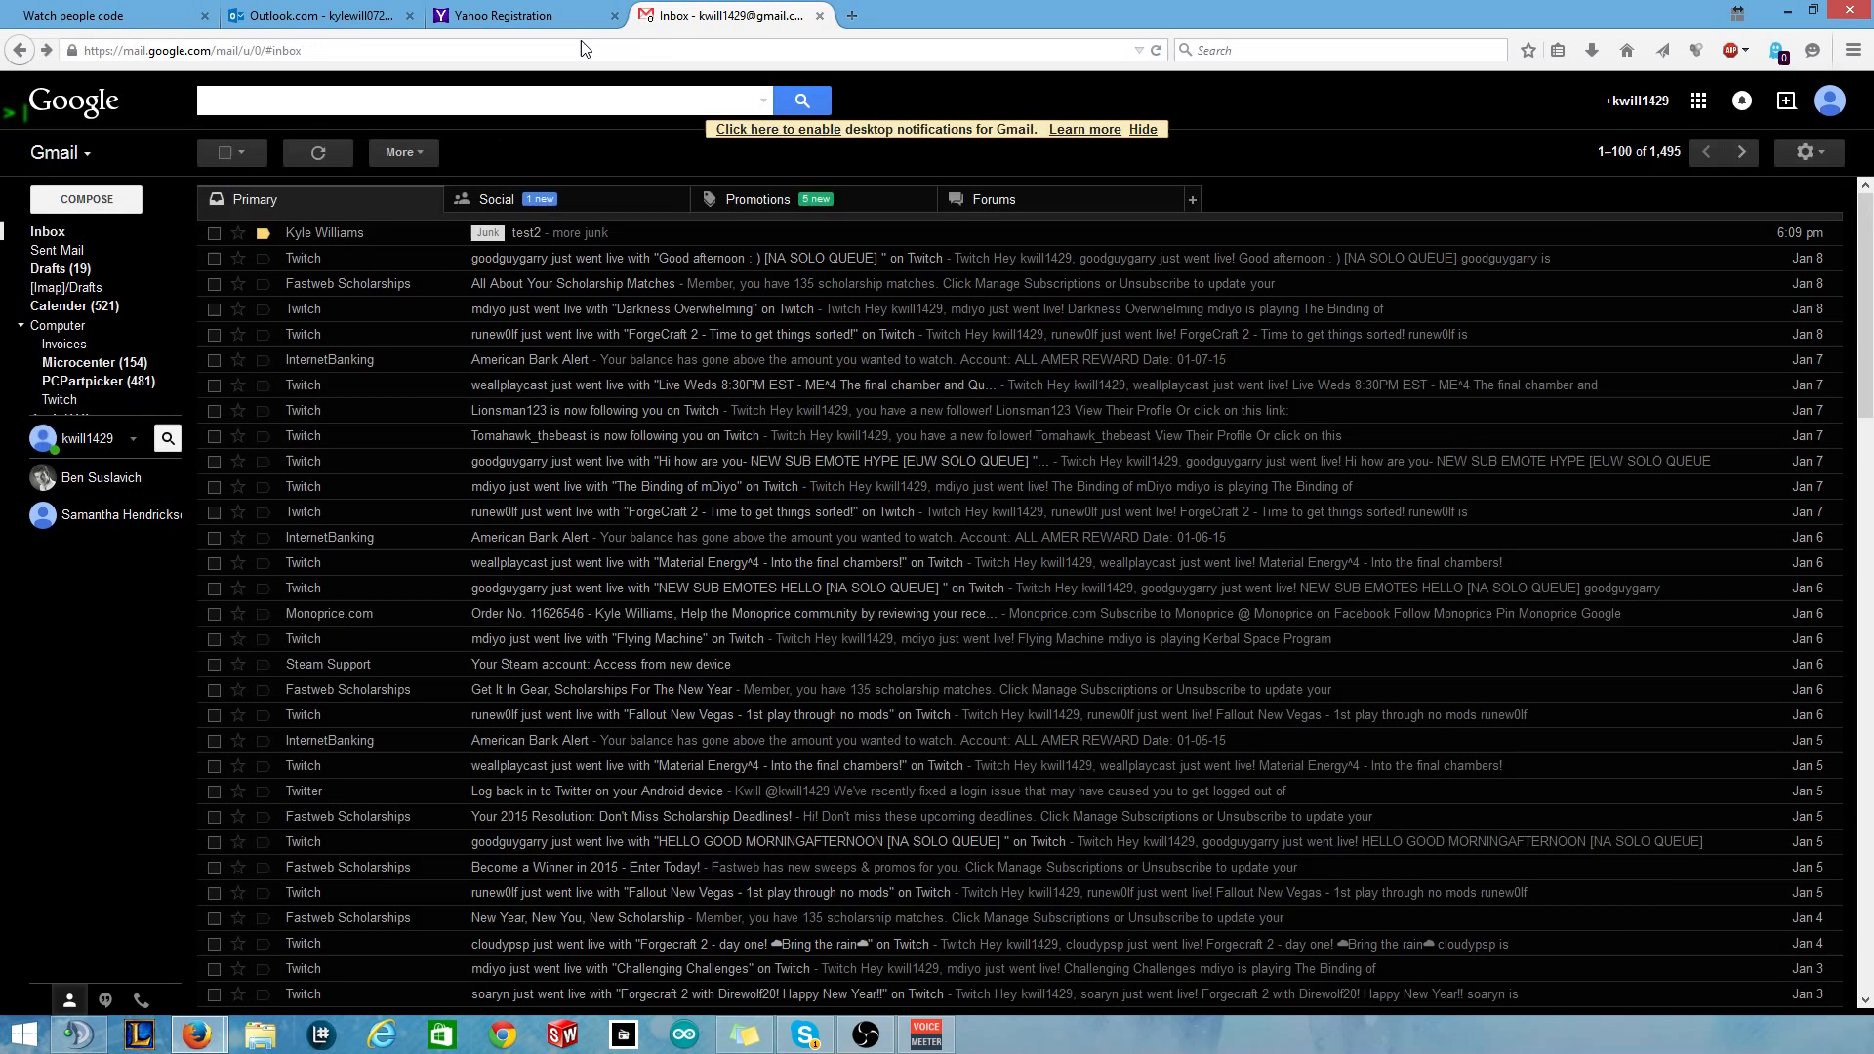
{"action": "left_click", "coordinate": [362, 12]}
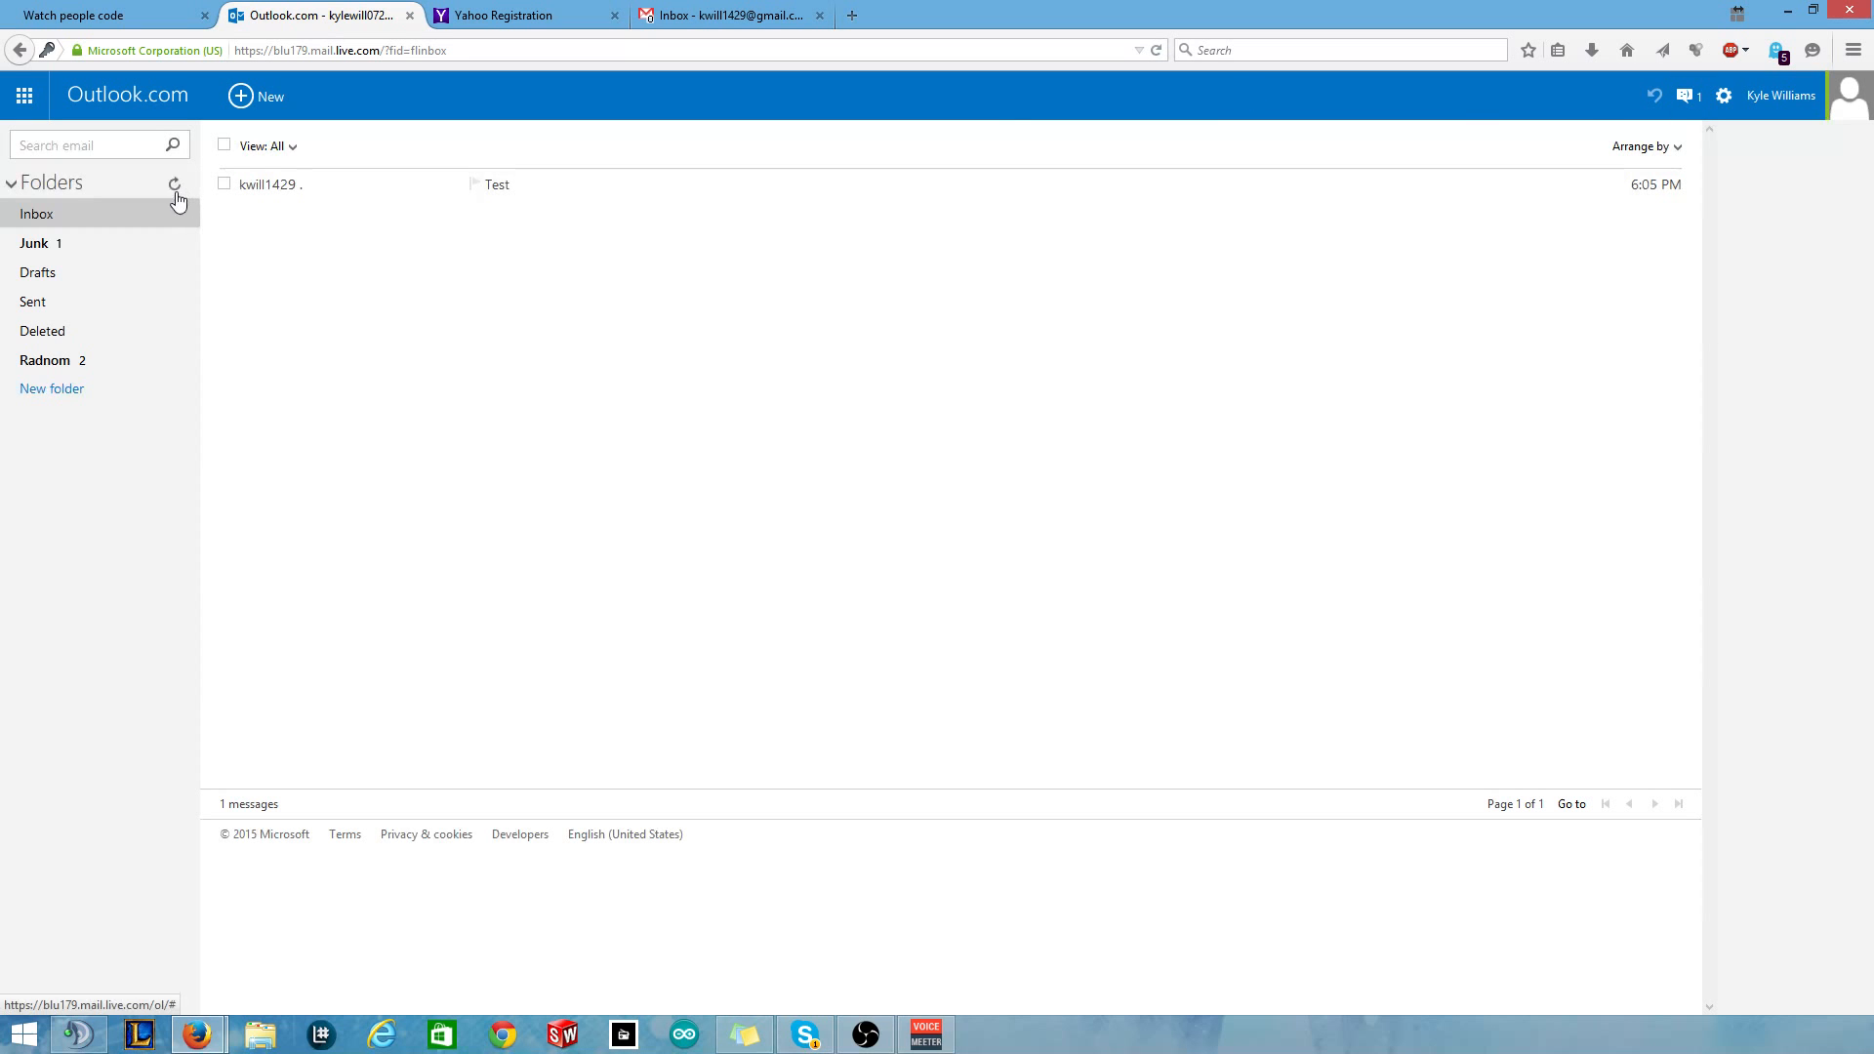
{"action": "left_click", "coordinate": [60, 257]}
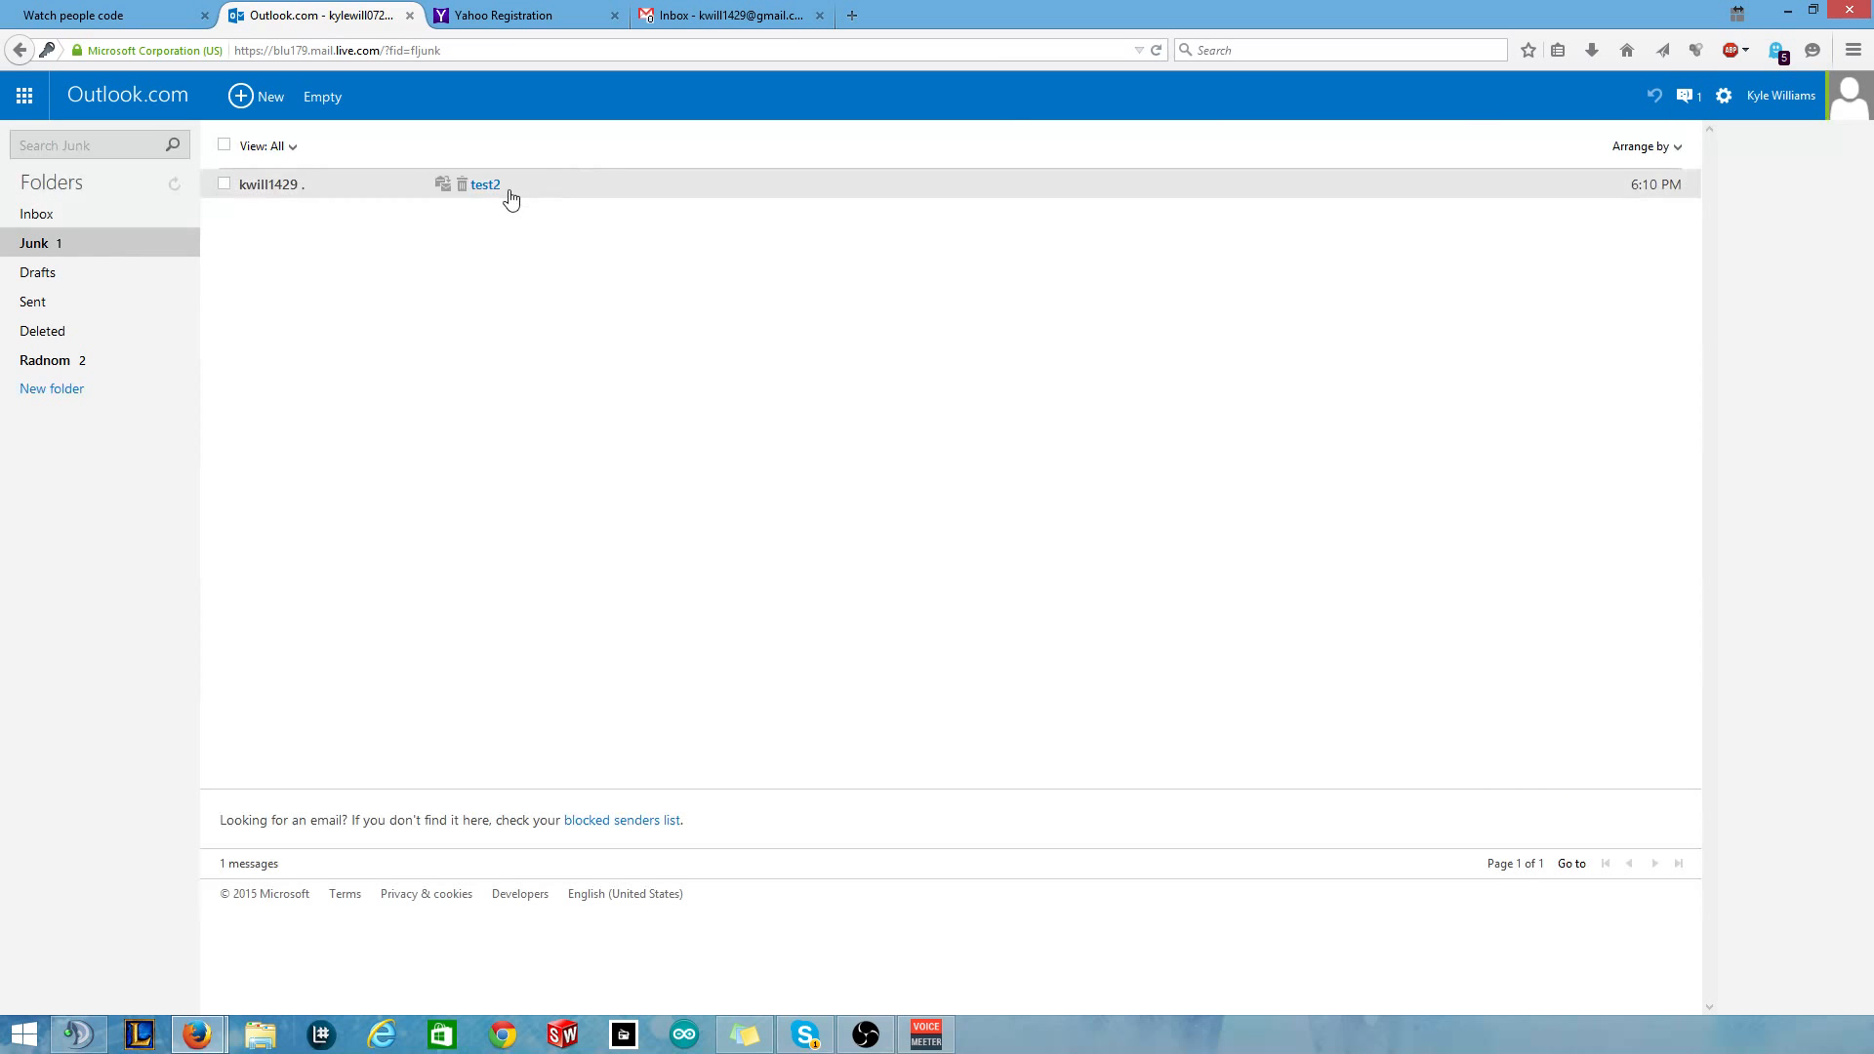
{"action": "left_click", "coordinate": [507, 188]}
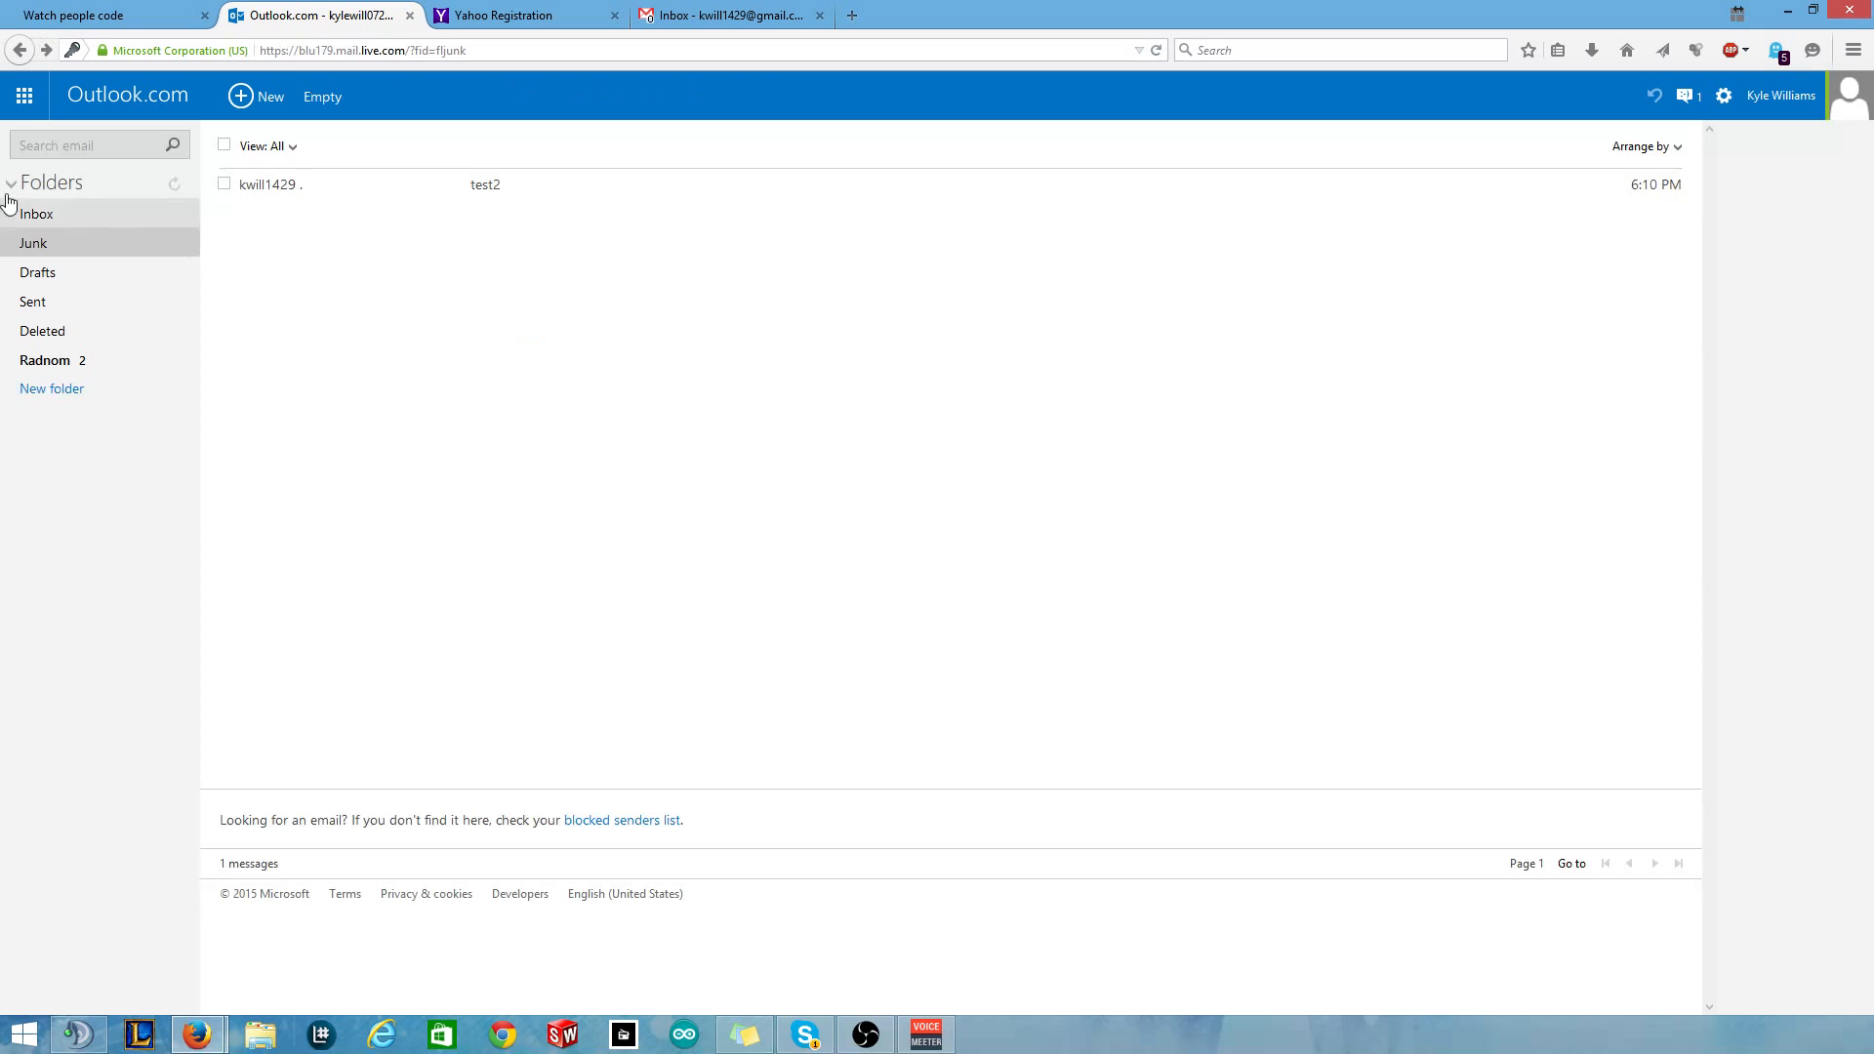
{"action": "left_click", "coordinate": [80, 217]}
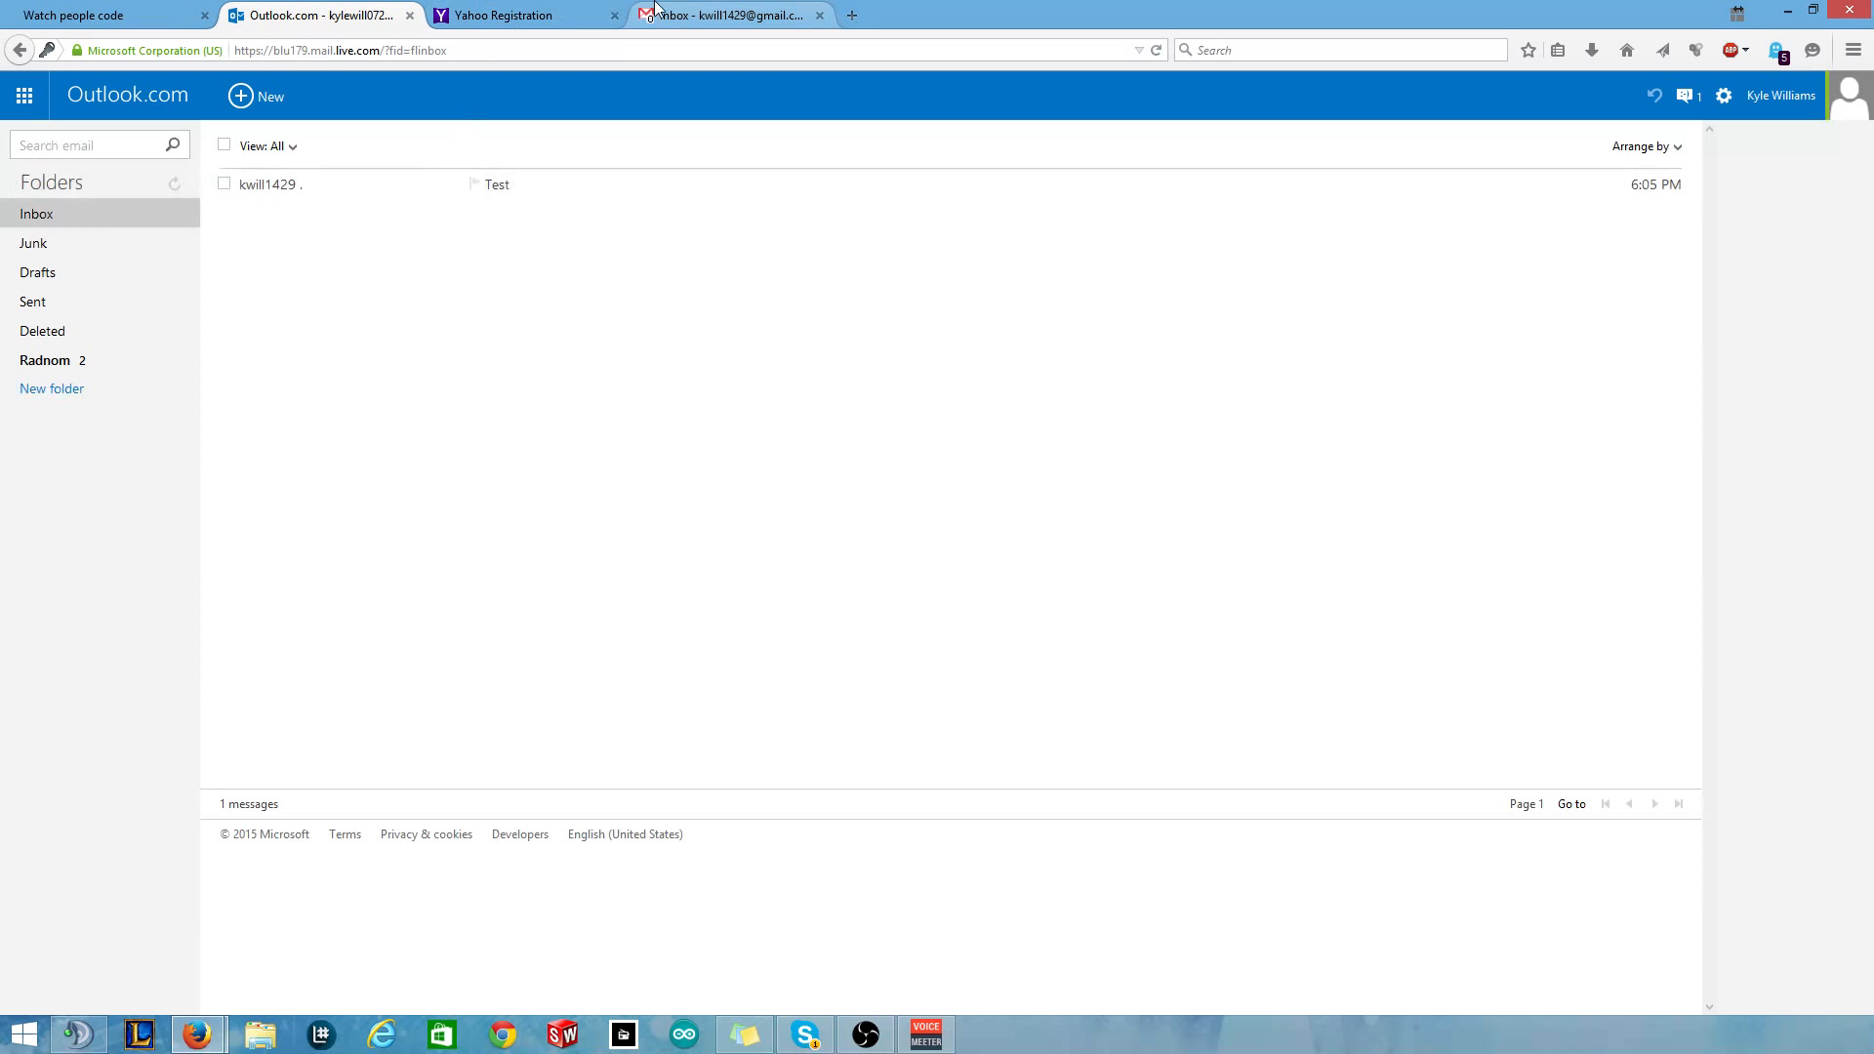
{"action": "left_click", "coordinate": [691, 14]}
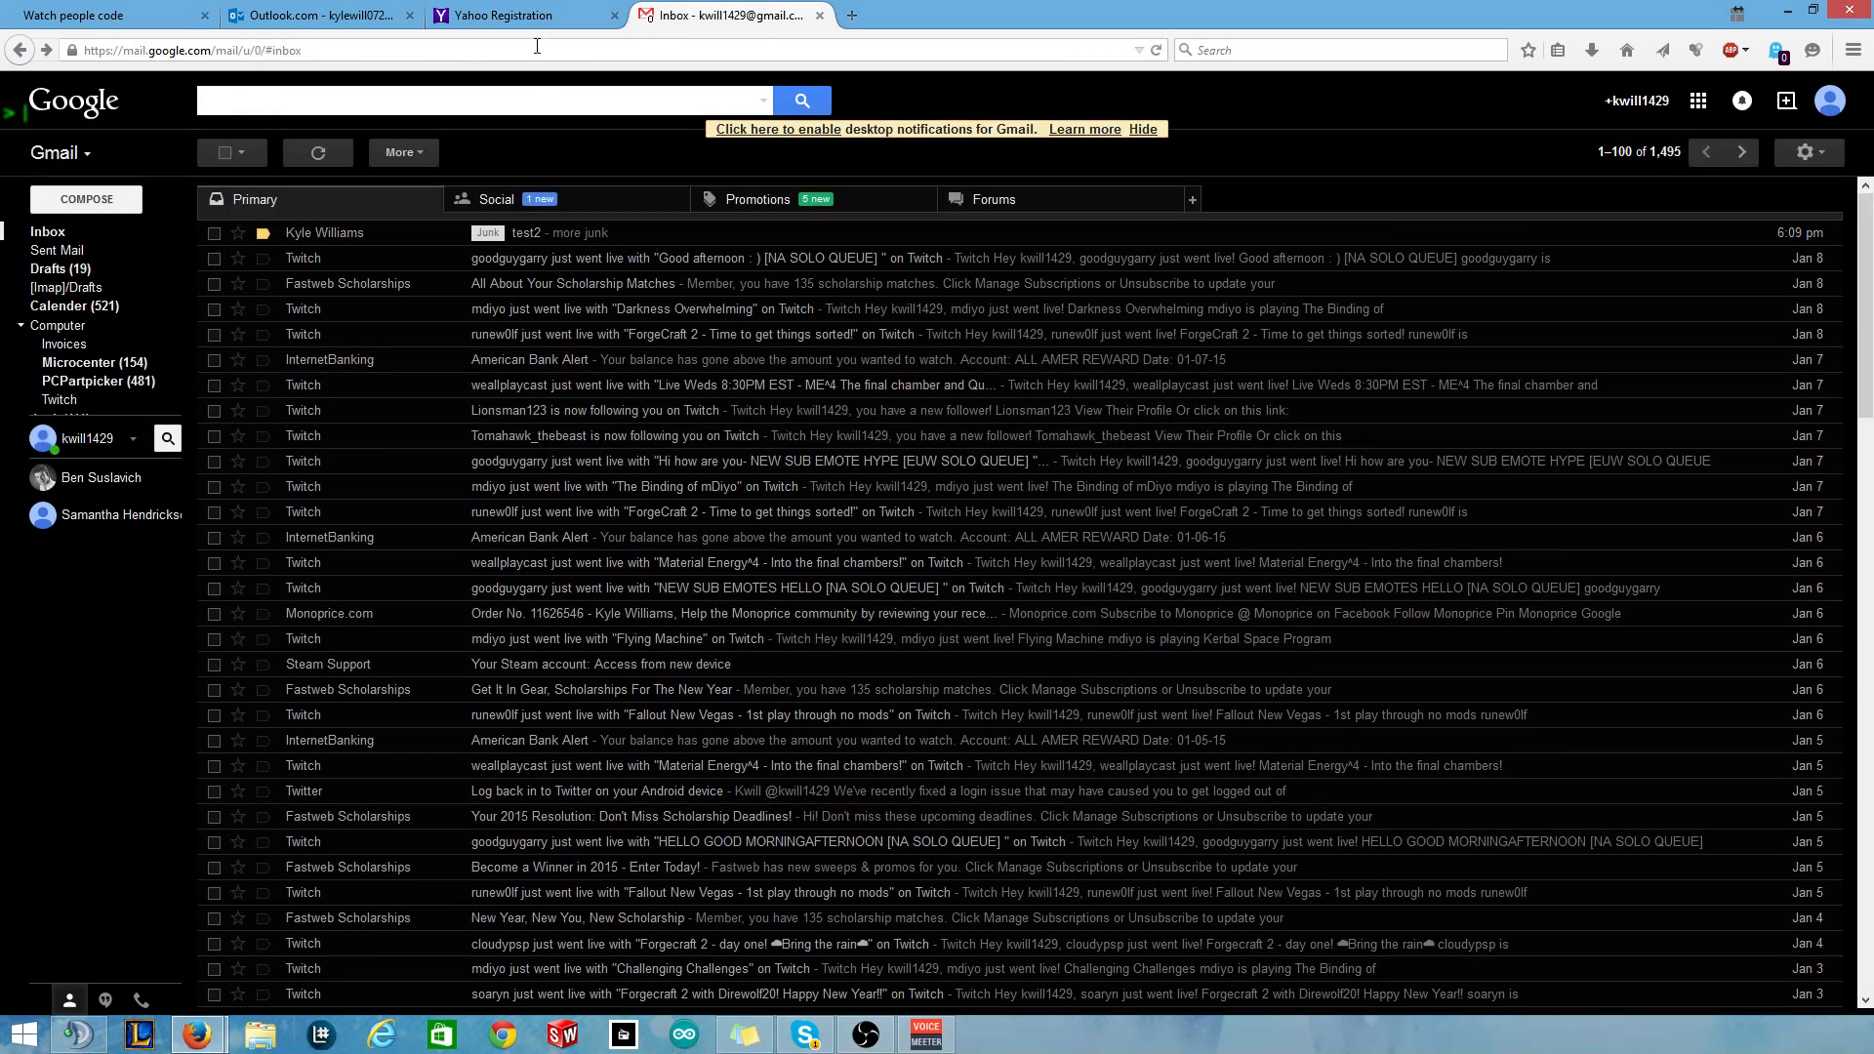
Close the Yahoo Registration tab and go back to the Gmail inbox.
{"action": "left_click", "coordinate": [485, 15]}
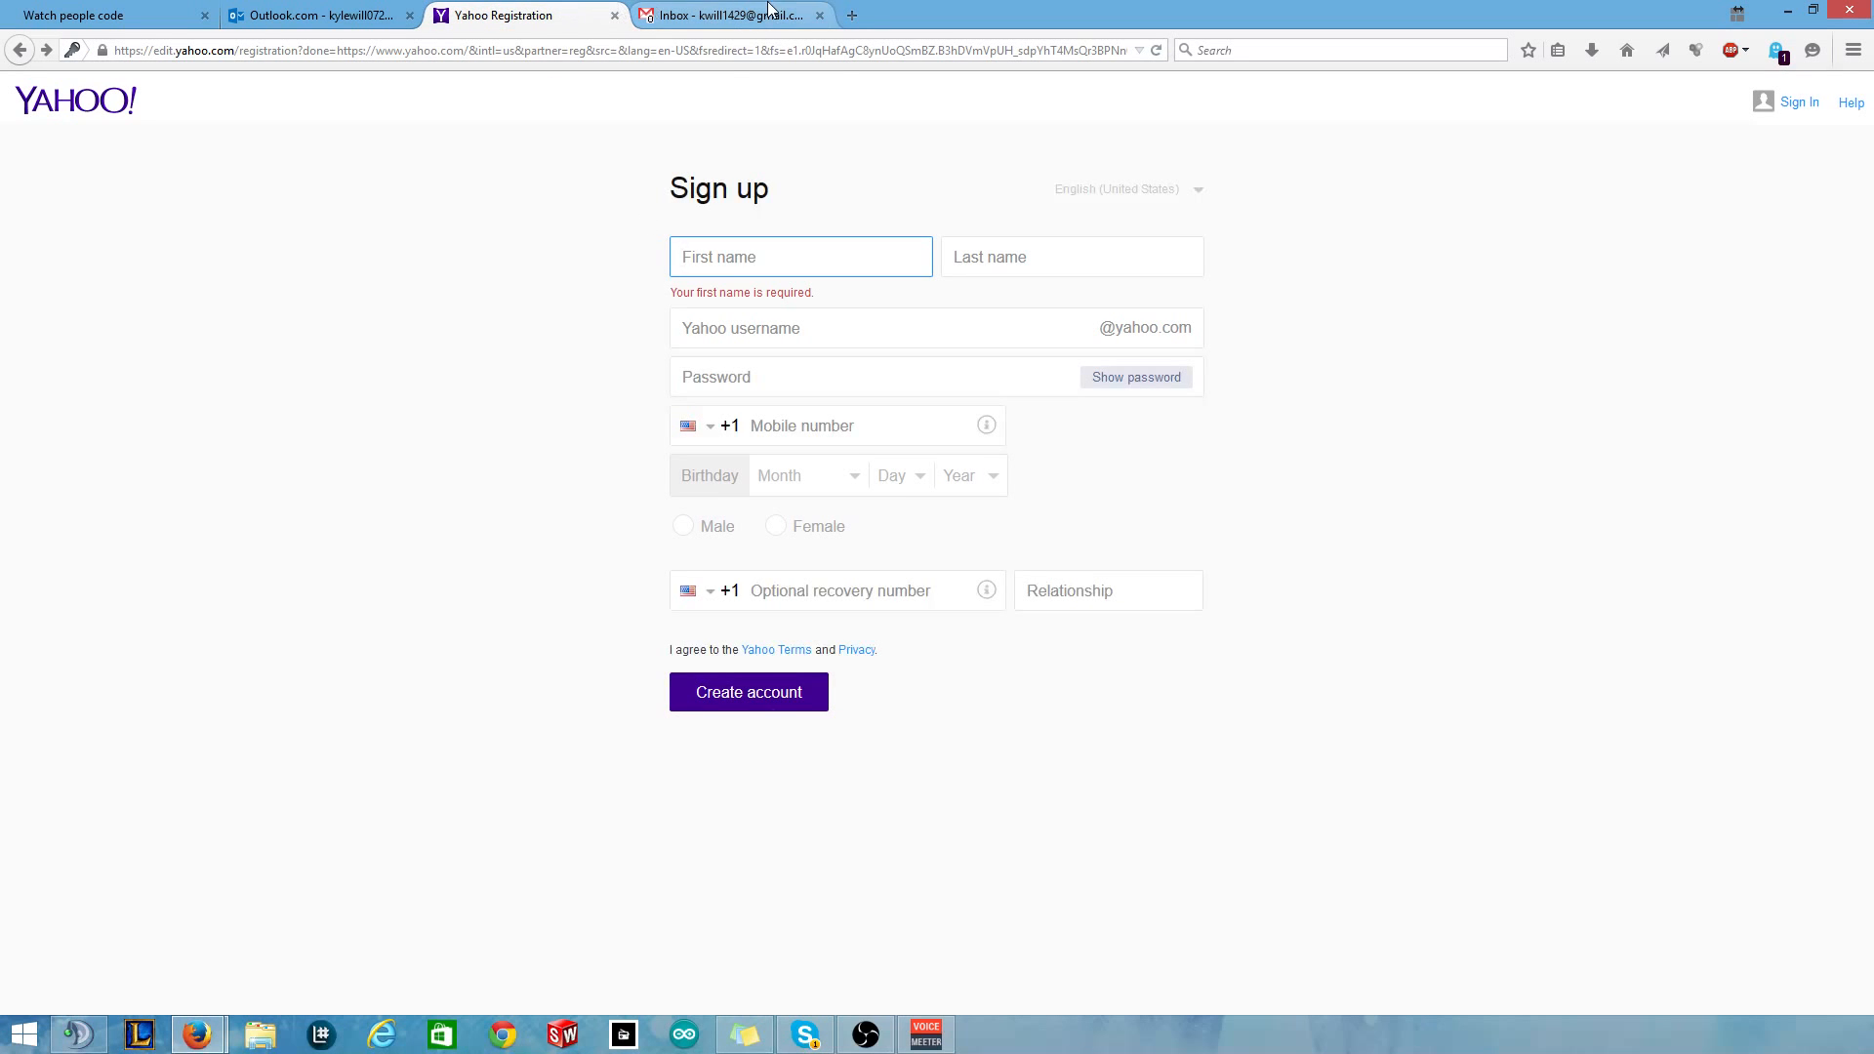
{"action": "left_click", "coordinate": [771, 12]}
{"action": "left_click", "coordinate": [526, 17]}
{"action": "left_click", "coordinate": [694, 13]}
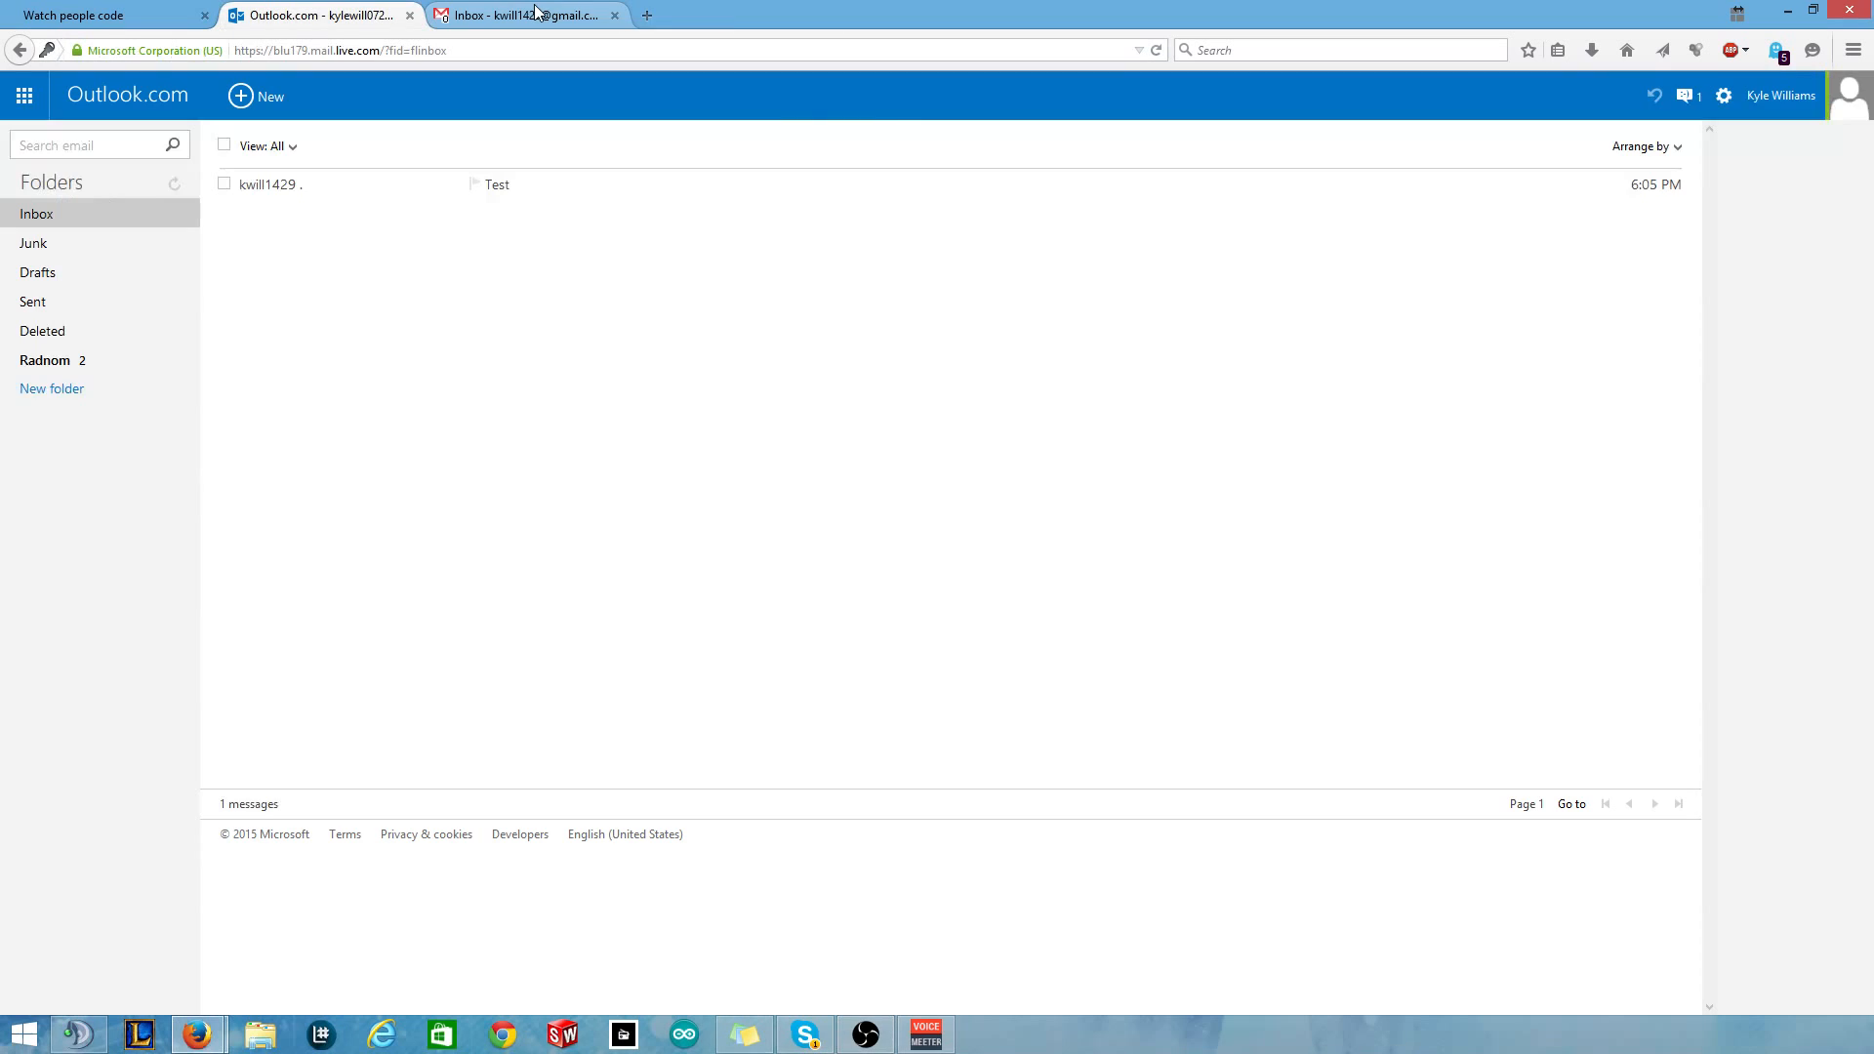
{"action": "left_click", "coordinate": [530, 15]}
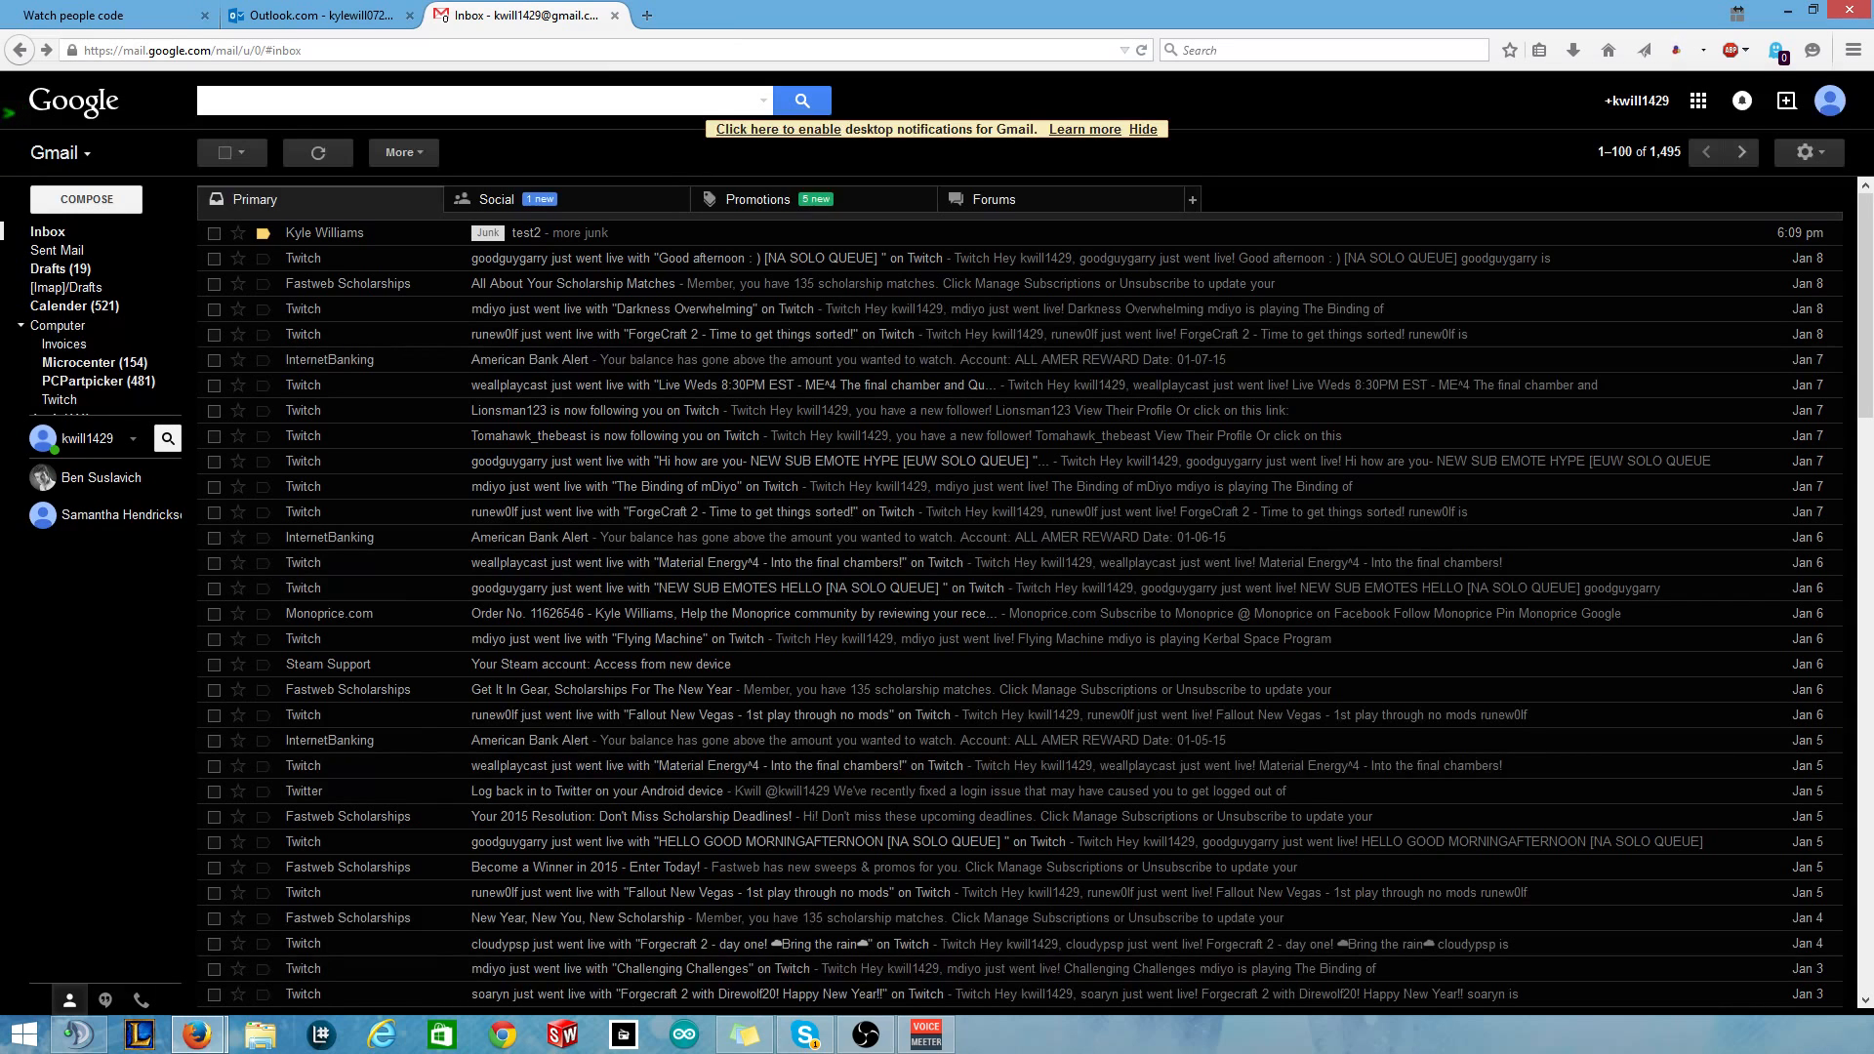
{"action": "key", "text": "alt+Tab"}
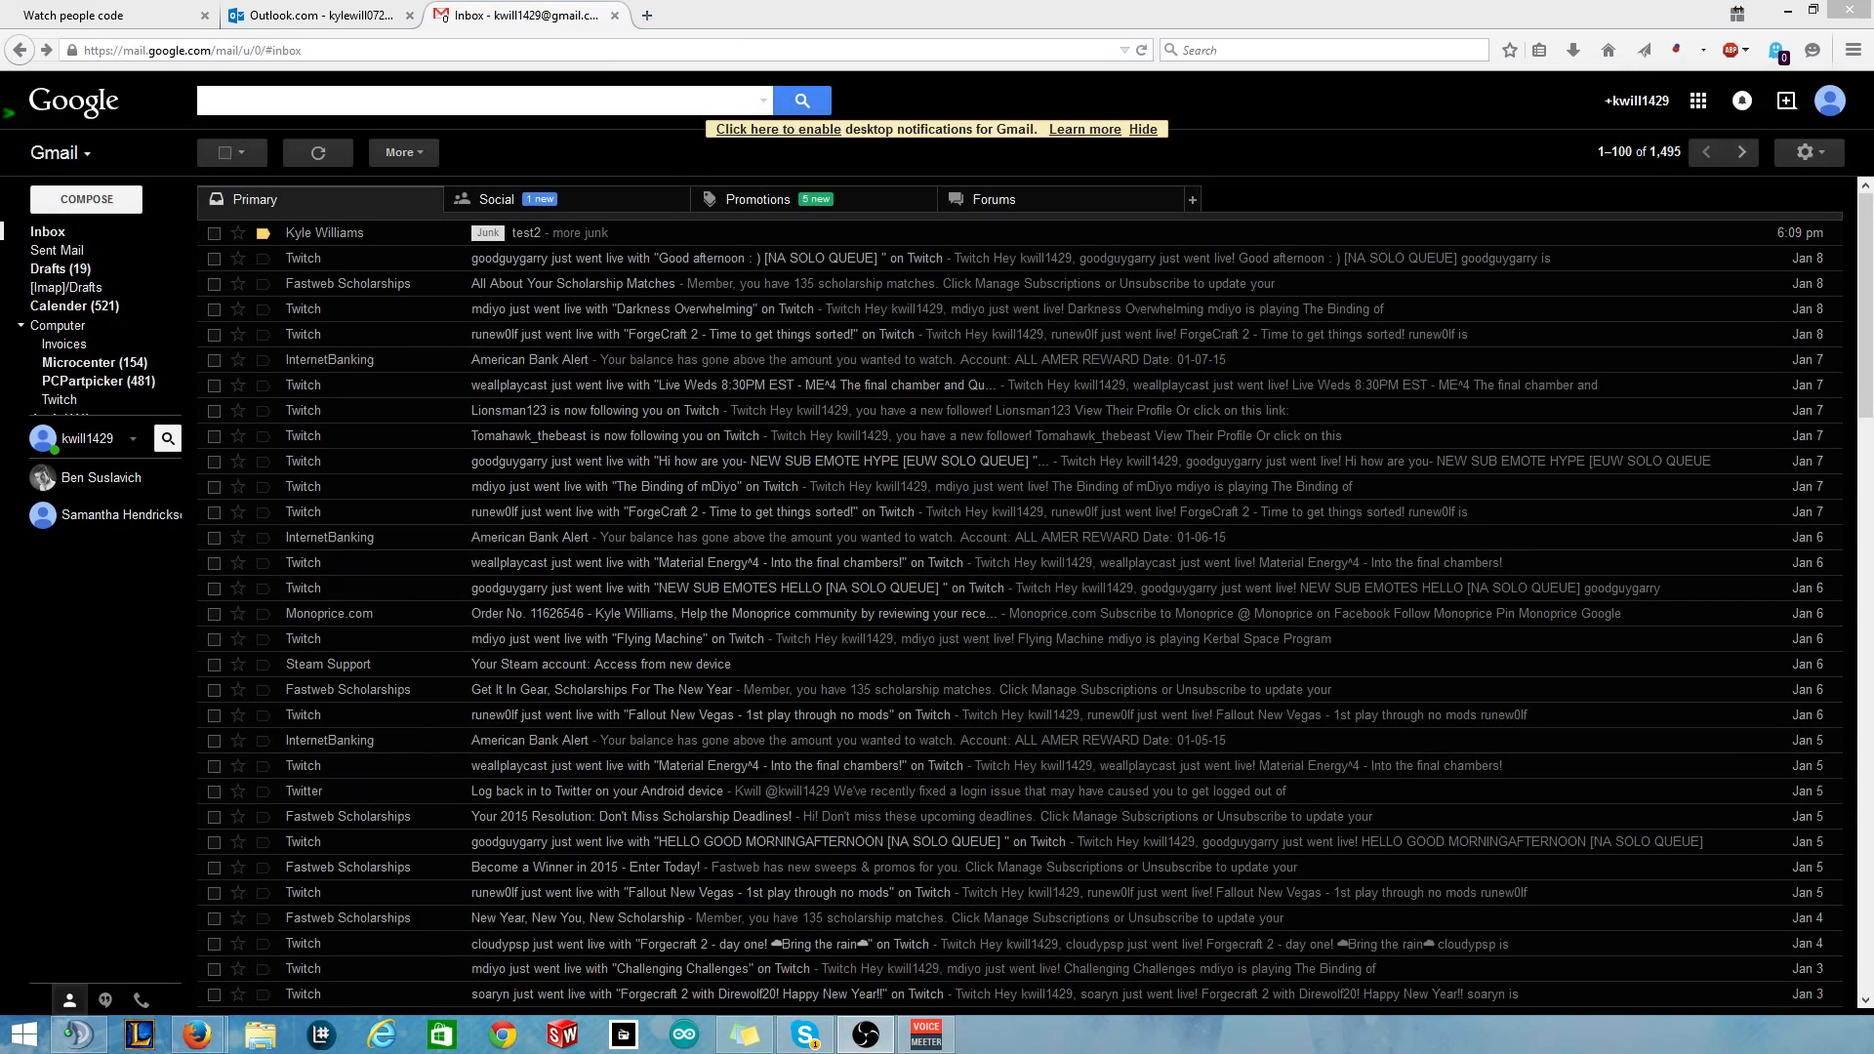